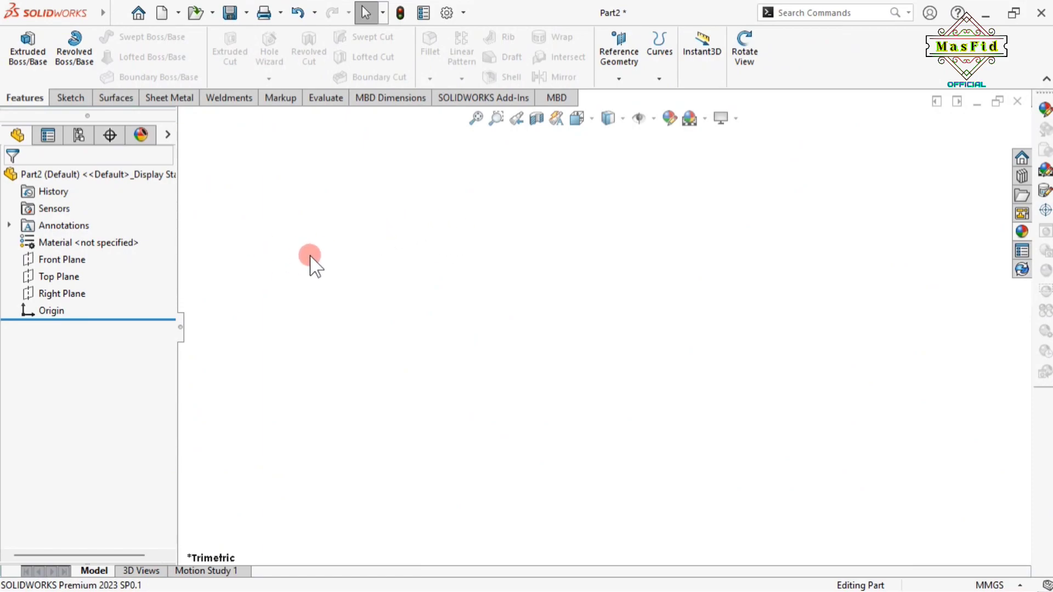
Sketch on the Front Plane a vertical centerline down to the origin and a horizontal one to its right
{"action": "left_click", "coordinate": [60, 259]}
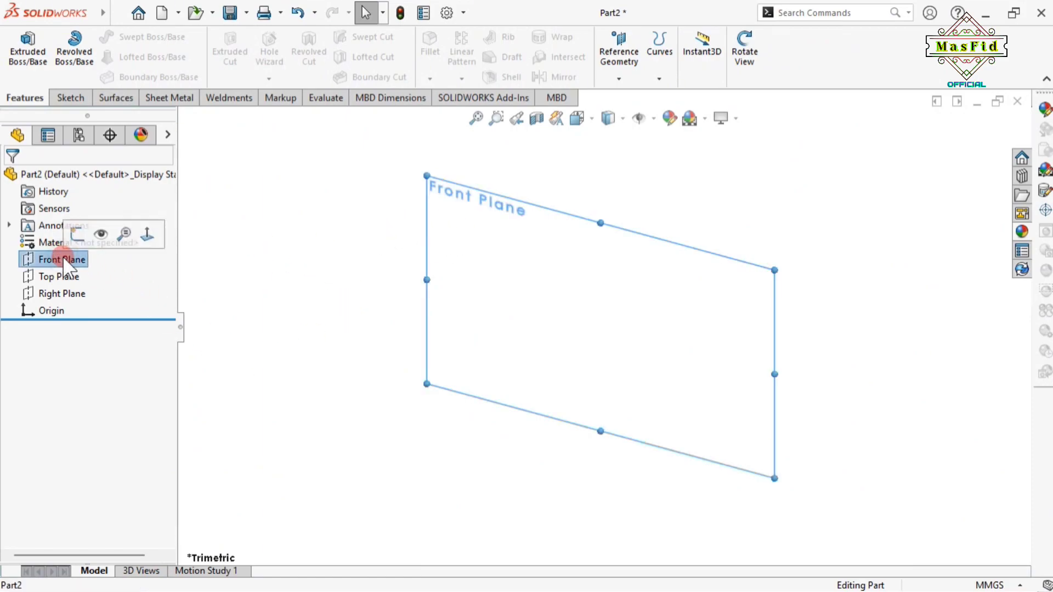
{"action": "left_click", "coordinate": [77, 229]}
{"action": "left_click", "coordinate": [118, 37]}
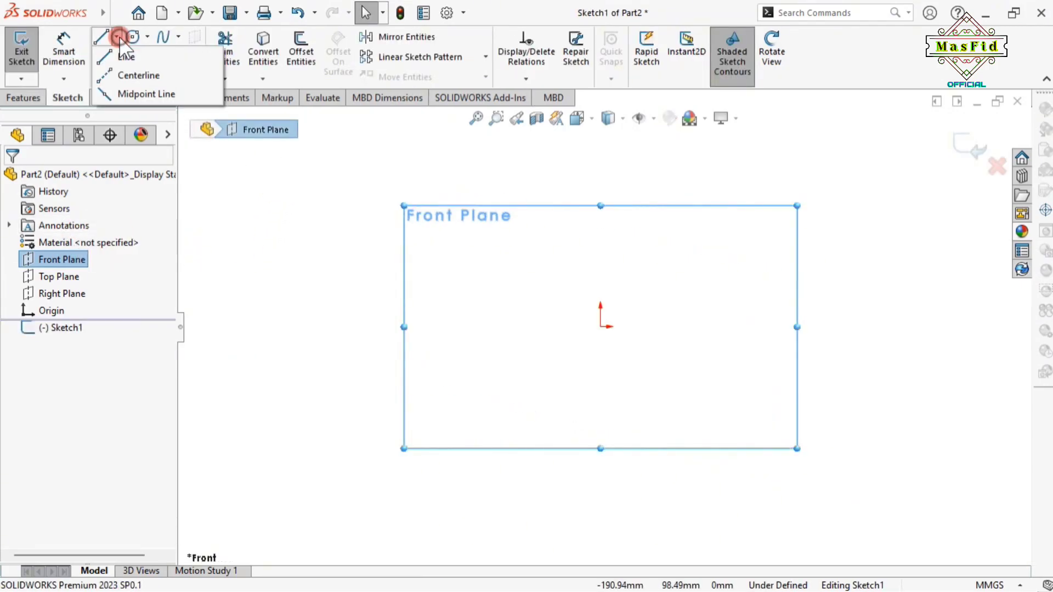
{"action": "left_click", "coordinate": [125, 75]}
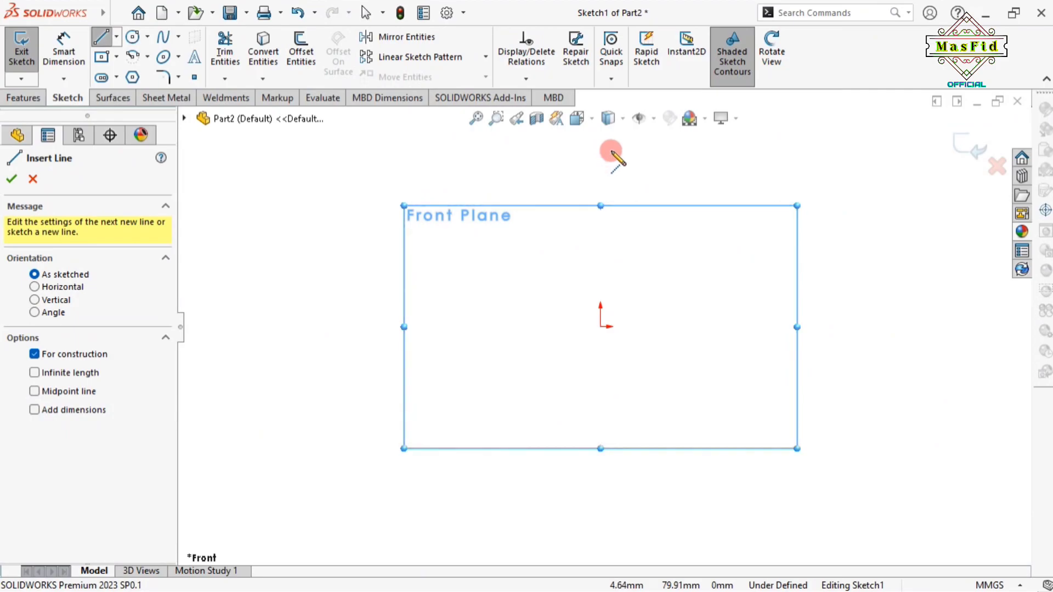
{"action": "left_click", "coordinate": [602, 148]}
{"action": "left_click", "coordinate": [601, 327]}
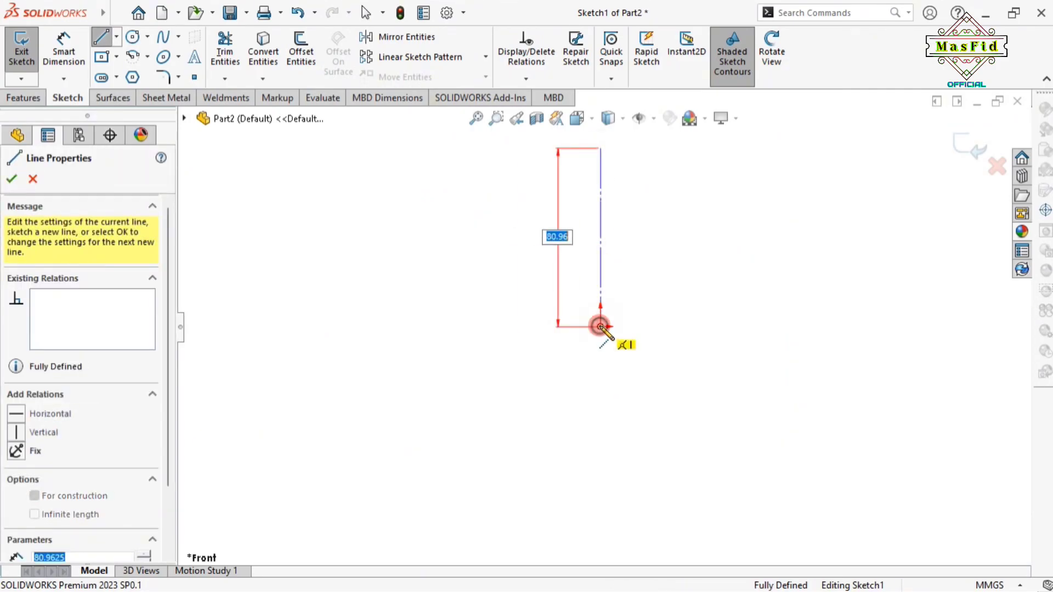
{"action": "left_click", "coordinate": [870, 328]}
{"action": "right_click", "coordinate": [872, 328]}
{"action": "left_click", "coordinate": [874, 339]}
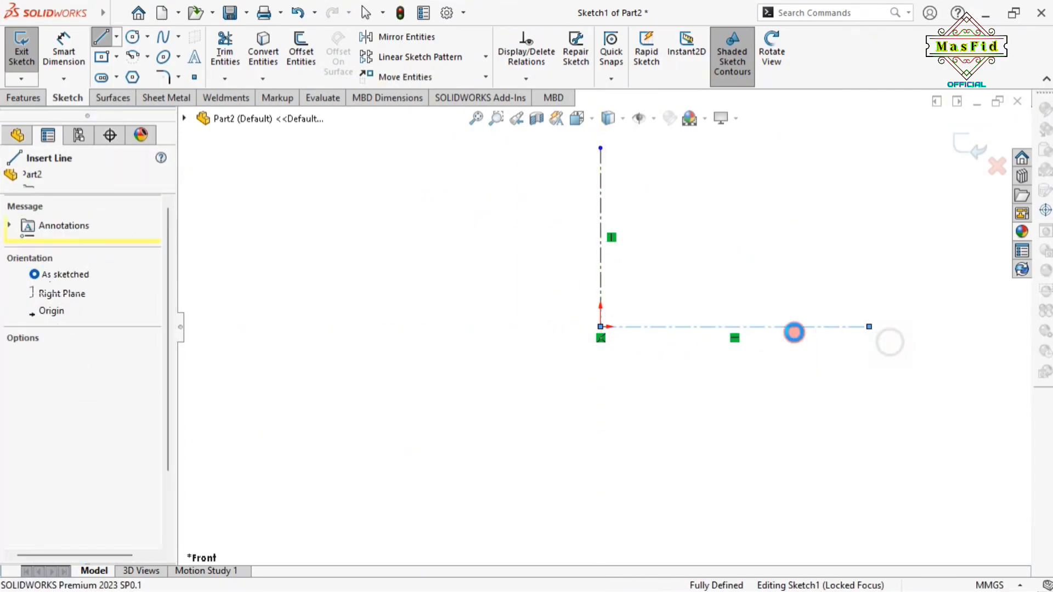
{"action": "scroll", "coordinate": [681, 193], "scroll_direction": "up", "scroll_amount": 2}
{"action": "scroll", "coordinate": [682, 195], "scroll_direction": "down", "scroll_amount": 2}
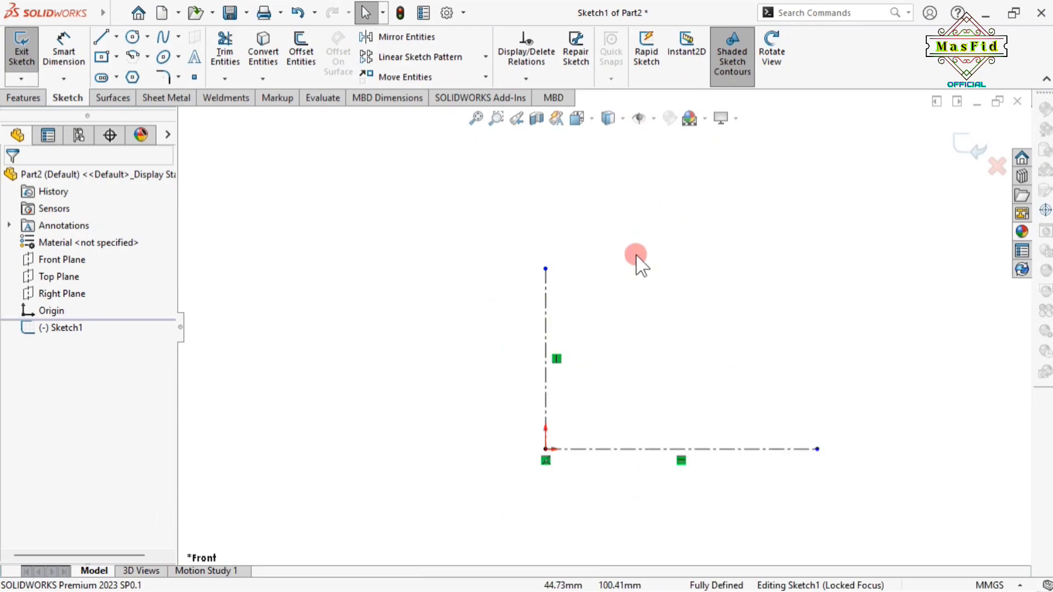
Draw a center rectangle centred on the top of the vertical centerline
{"action": "left_click", "coordinate": [100, 58]}
{"action": "left_click", "coordinate": [545, 269]}
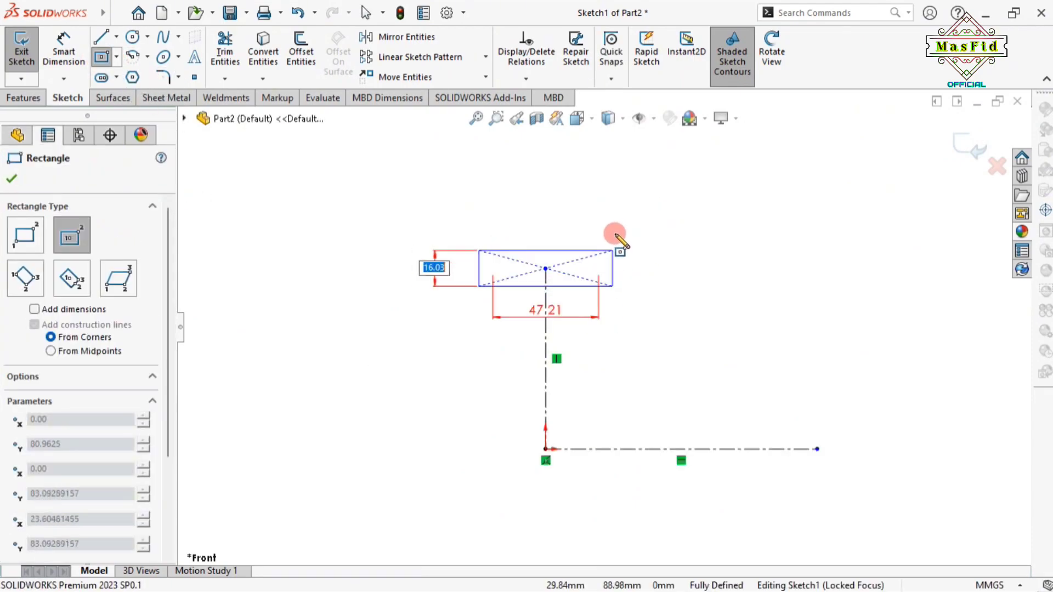
{"action": "left_click", "coordinate": [650, 233]}
{"action": "right_click", "coordinate": [650, 233]}
{"action": "left_click", "coordinate": [688, 244]}
Dimension the rectangle's top edge 65 mm above the horizontal centerline
{"action": "left_click", "coordinate": [63, 49]}
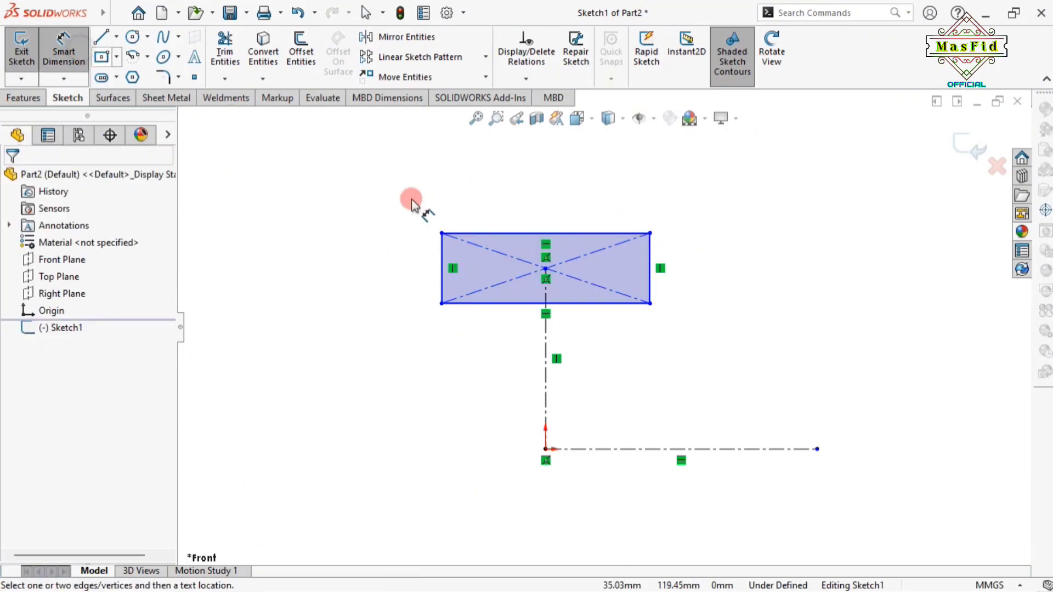
{"action": "left_click", "coordinate": [658, 449]}
{"action": "left_click", "coordinate": [557, 233]}
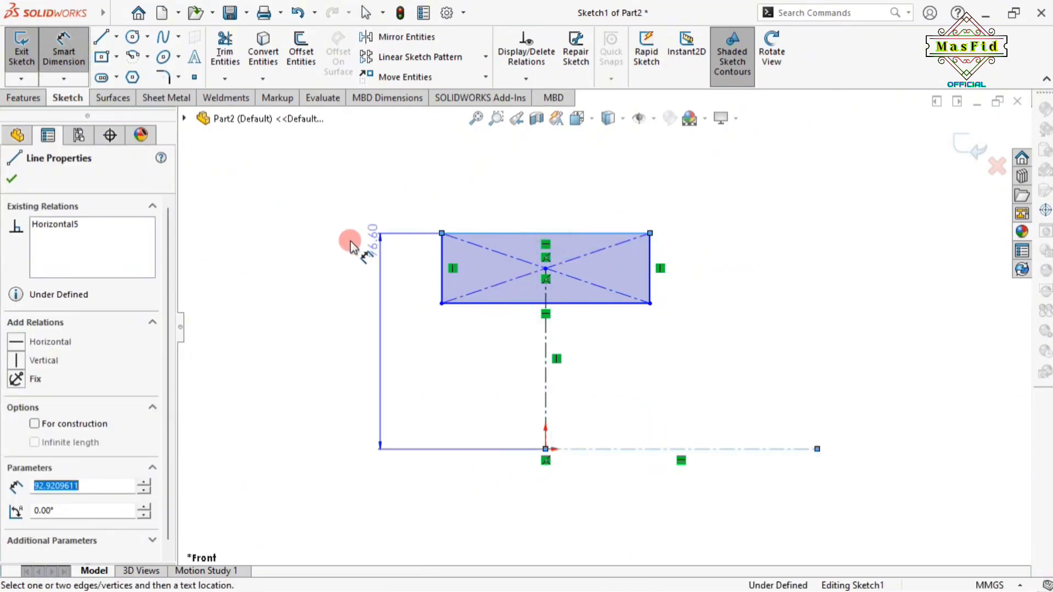
{"action": "left_click", "coordinate": [339, 286]}
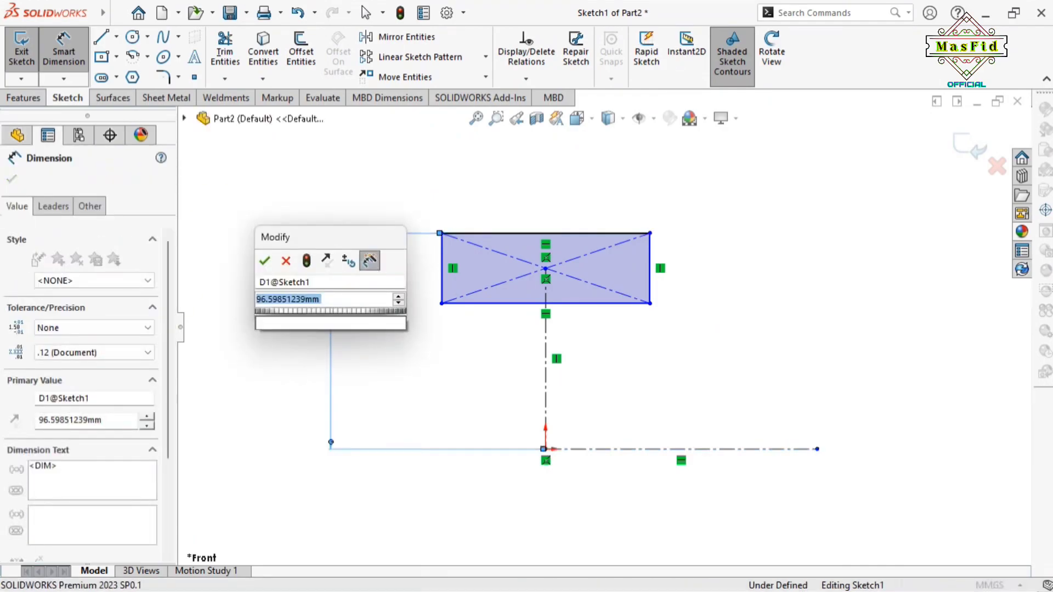
{"action": "type", "text": "65"}
{"action": "key", "text": "Return"}
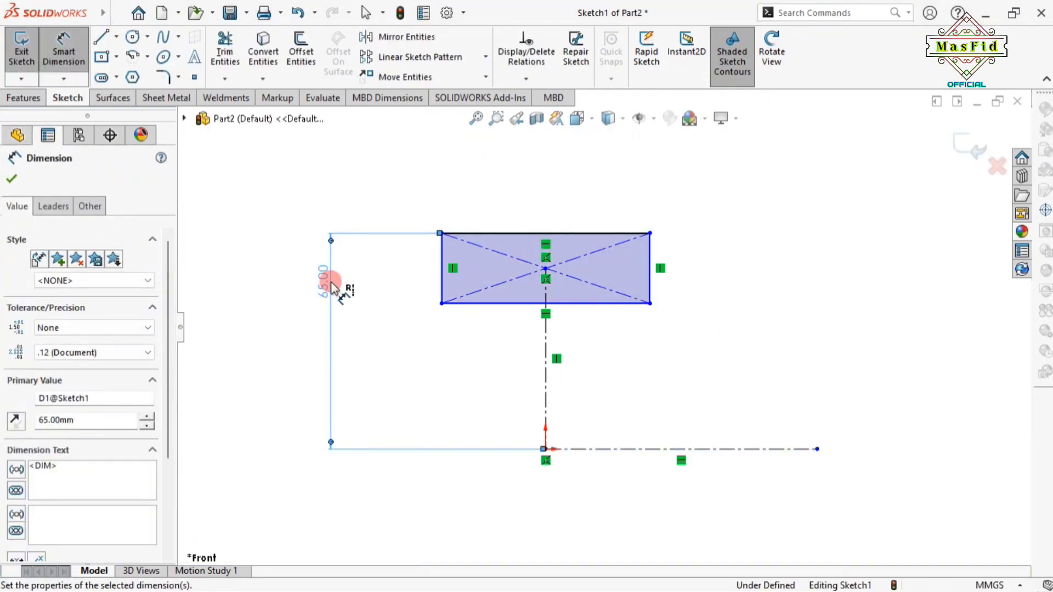
Set the bottom edge 53 mm above the origin and the rectangle width to 31 mm
{"action": "left_click", "coordinate": [572, 304]}
{"action": "left_click", "coordinate": [546, 448]}
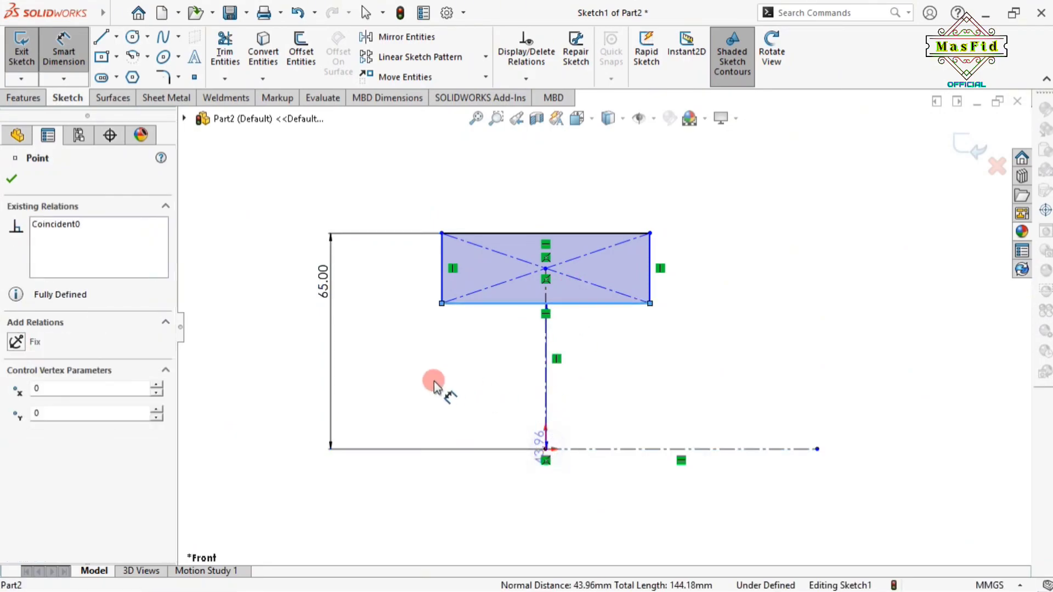
{"action": "left_click", "coordinate": [406, 384]}
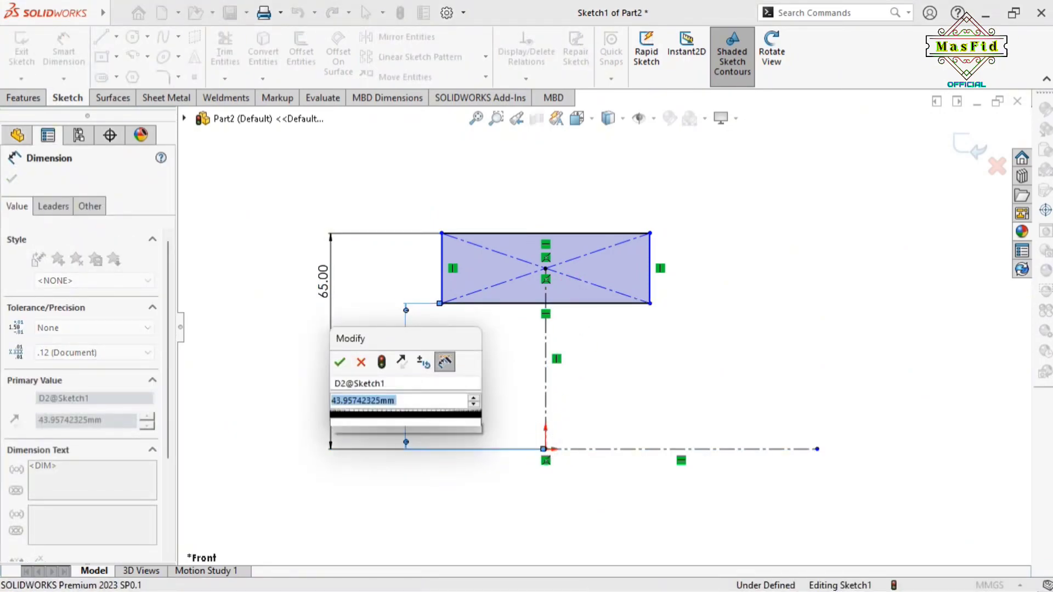
{"action": "type", "text": "53"}
{"action": "key", "text": "Return"}
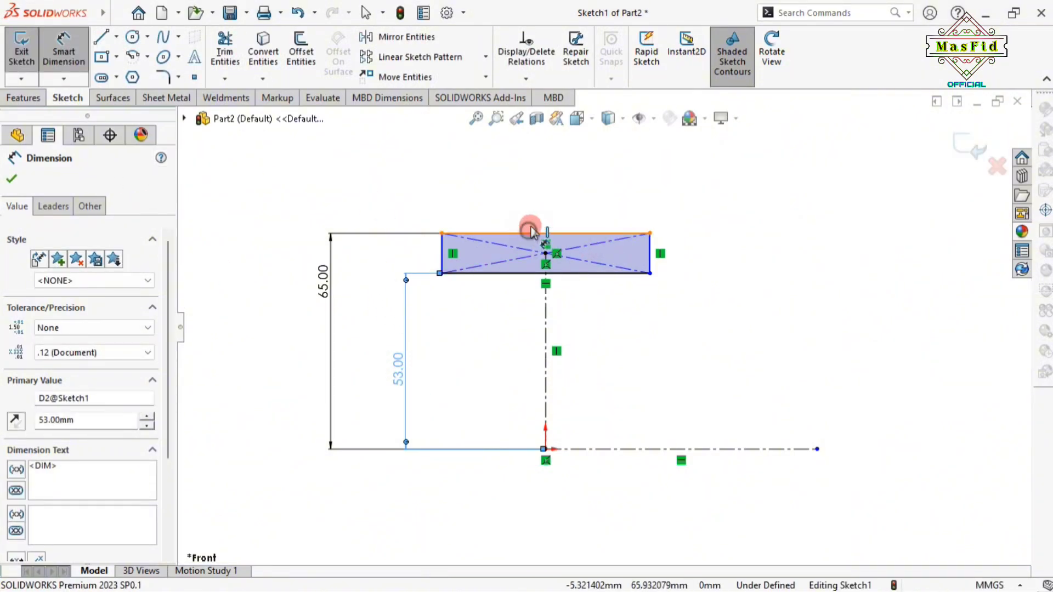
{"action": "left_click", "coordinate": [527, 233]}
{"action": "left_click", "coordinate": [537, 195]}
{"action": "key", "text": "Return"}
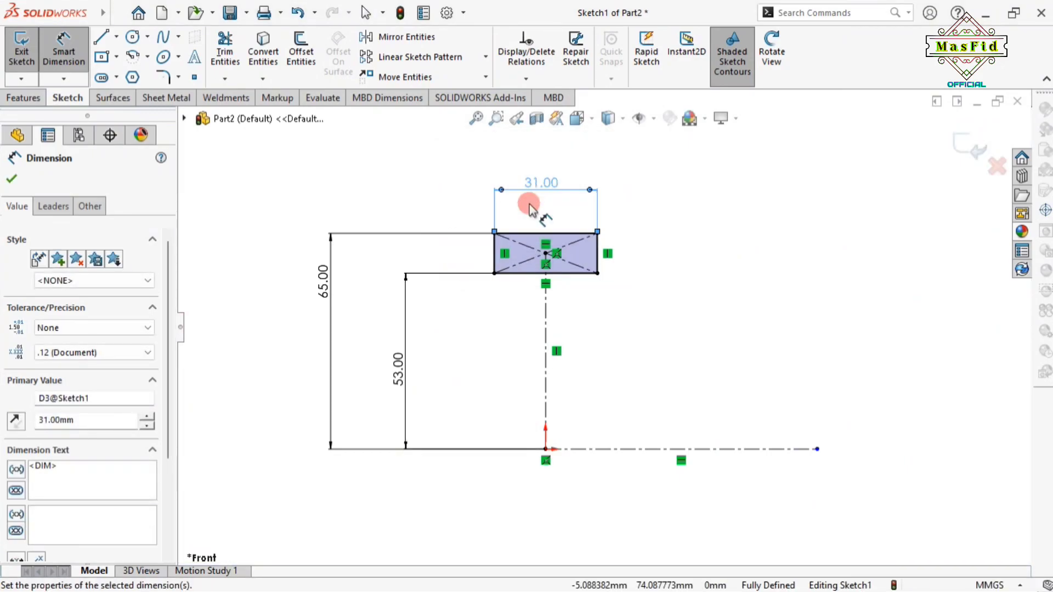
Add a short centerline down from the rectangle's bottom midpoint, ending 8 mm below the bottom edge
{"action": "left_click", "coordinate": [116, 37]}
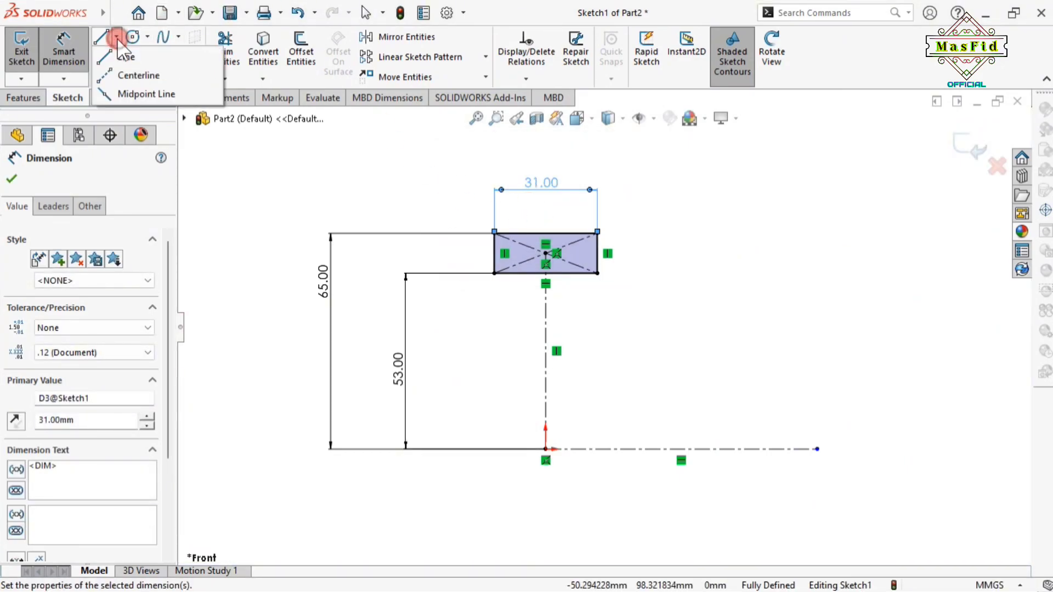
{"action": "left_click", "coordinate": [147, 73]}
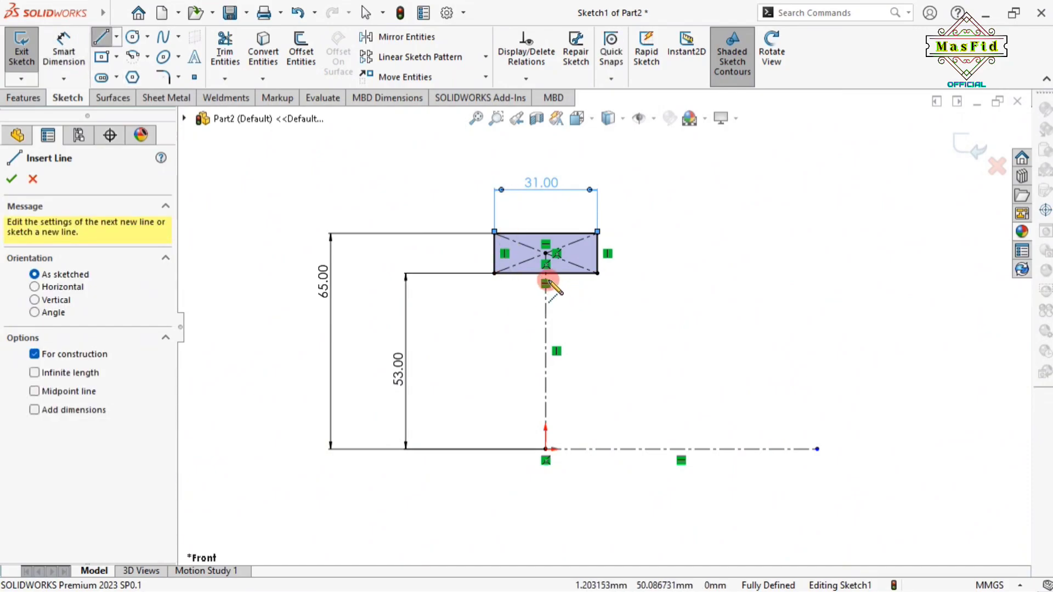
{"action": "left_click", "coordinate": [545, 273]}
{"action": "left_click", "coordinate": [546, 323]}
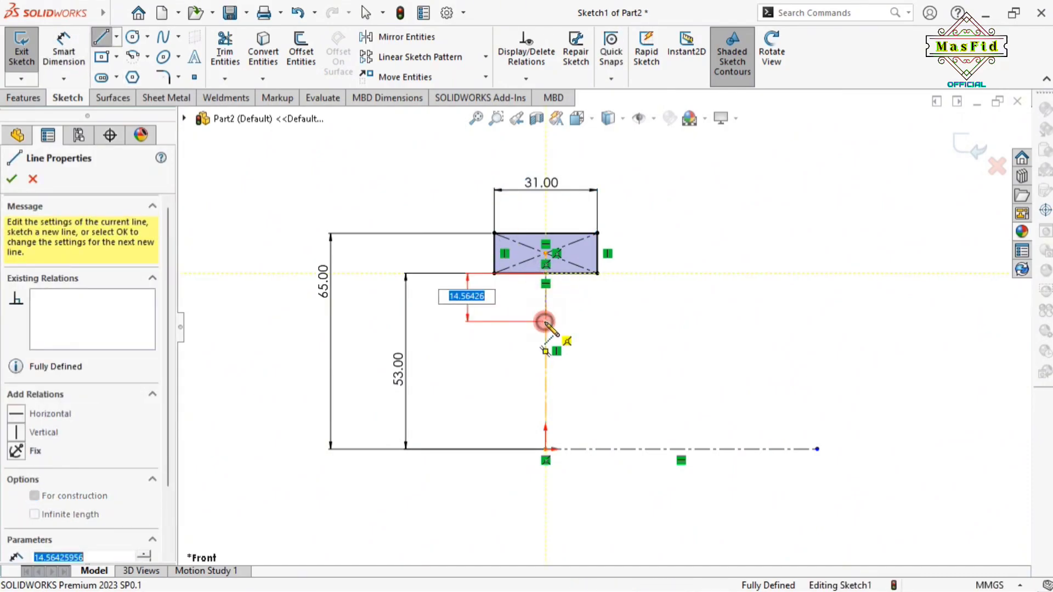
{"action": "right_click", "coordinate": [545, 324]}
{"action": "left_click", "coordinate": [573, 330]}
{"action": "left_click", "coordinate": [85, 52]}
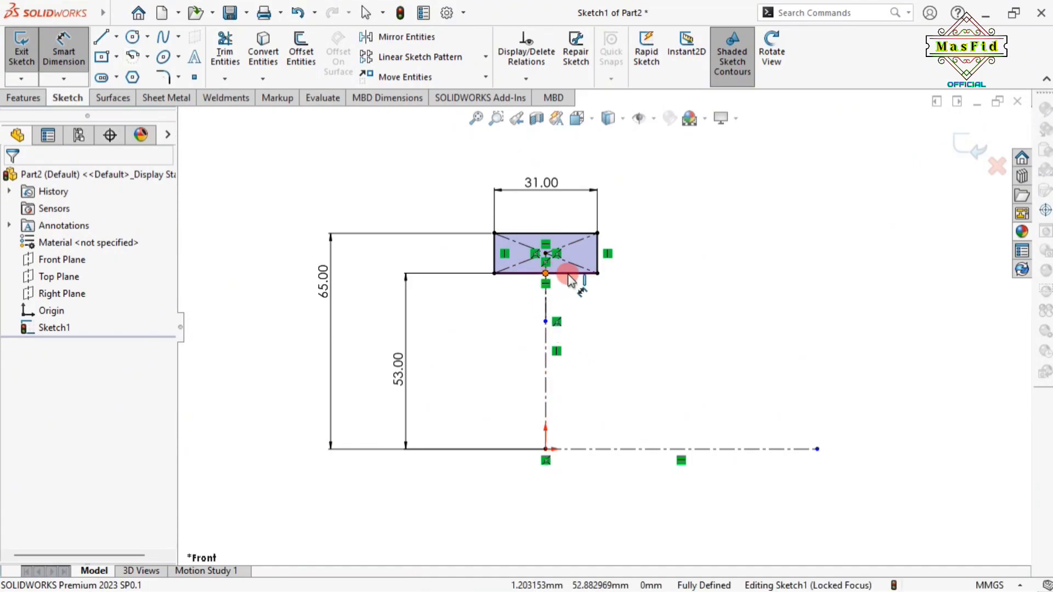
{"action": "left_click", "coordinate": [546, 322]}
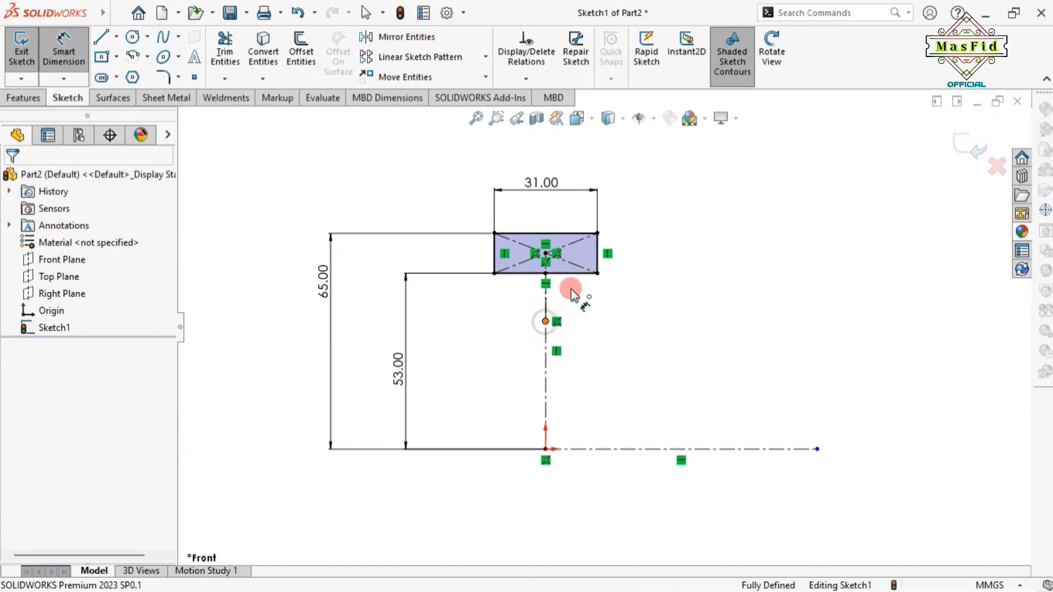
{"action": "left_click", "coordinate": [597, 273]}
{"action": "left_click", "coordinate": [663, 292]}
{"action": "type", "text": "8"}
{"action": "key", "text": "Return"}
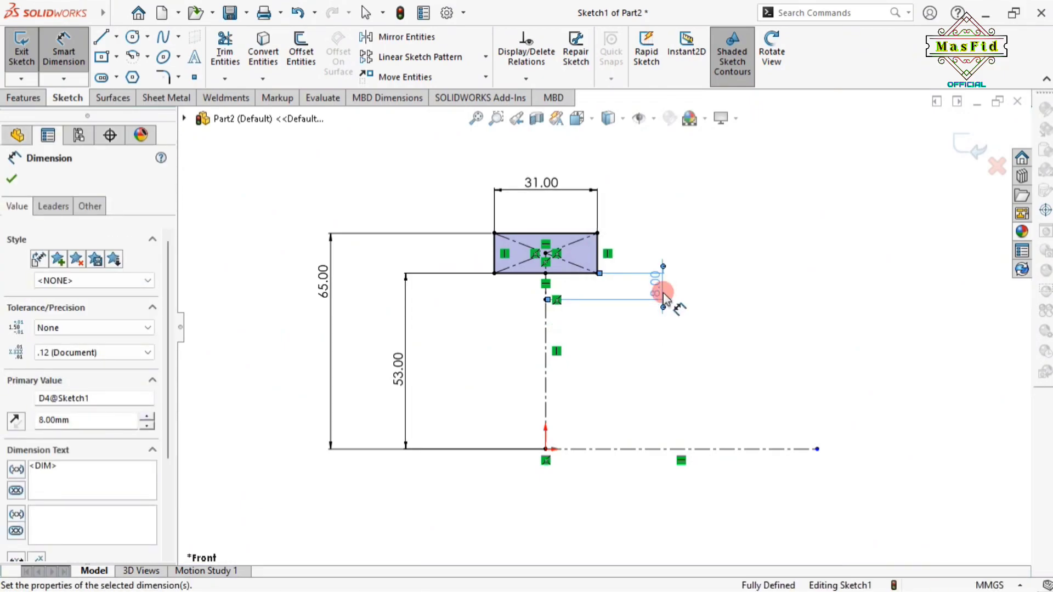
{"action": "left_click", "coordinate": [11, 178]}
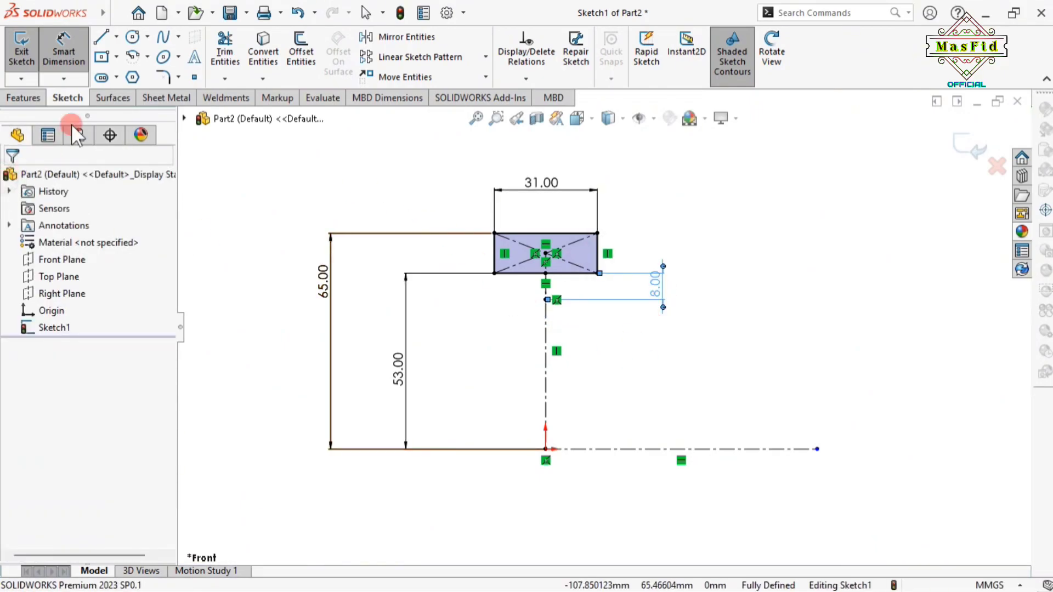
Draw a centre-point semicircular arc at the centerline's end and dimension it R12
{"action": "left_click", "coordinate": [149, 52]}
{"action": "mouse_move", "coordinate": [149, 58]}
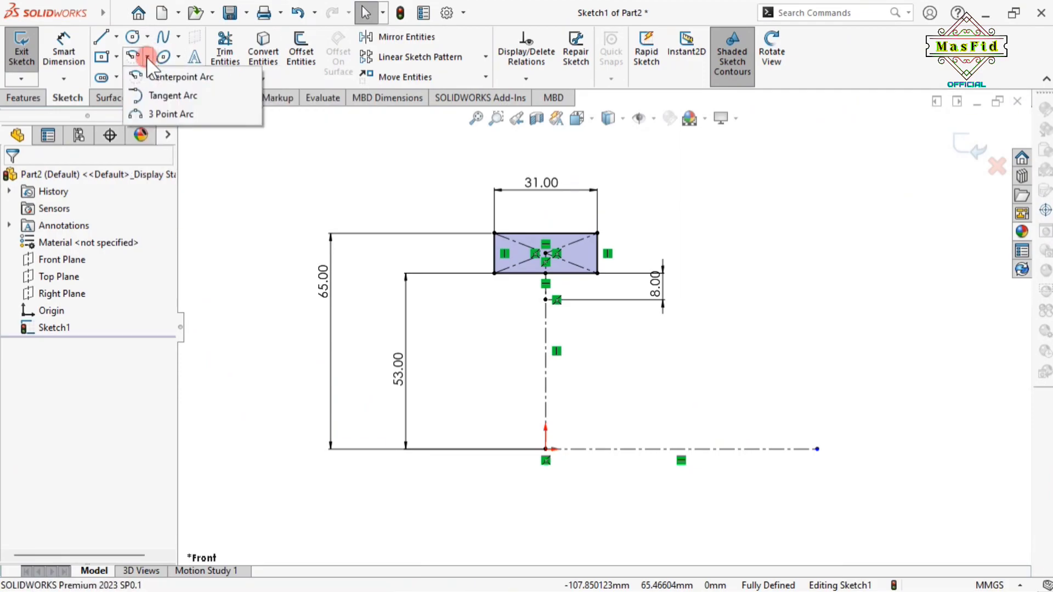
{"action": "left_click", "coordinate": [160, 77]}
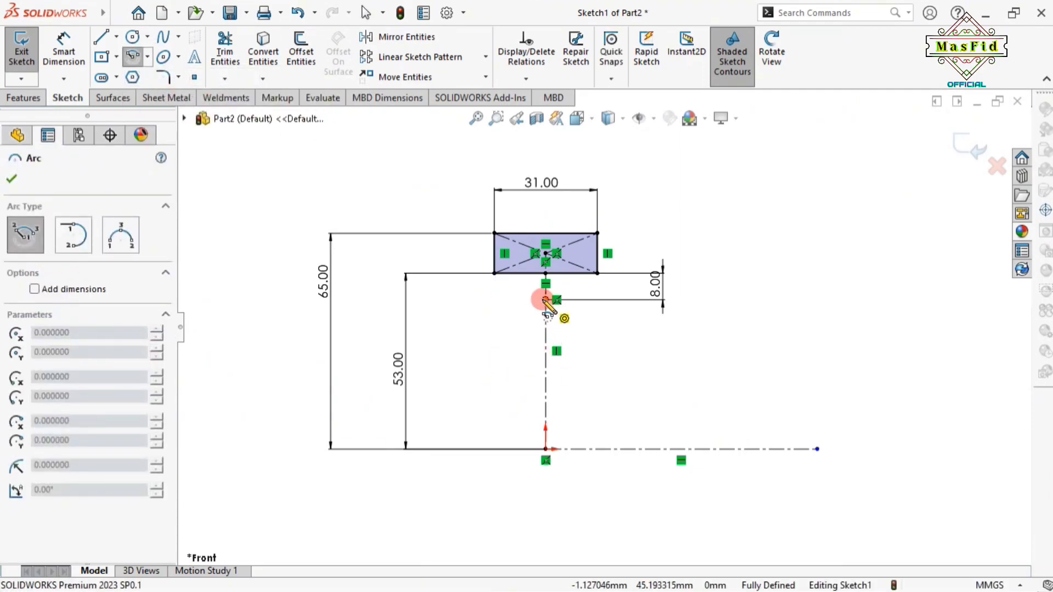
{"action": "left_click_drag", "start_coordinate": [546, 299], "coordinate": [483, 299]}
{"action": "right_click", "coordinate": [484, 298]}
{"action": "left_click", "coordinate": [530, 327]}
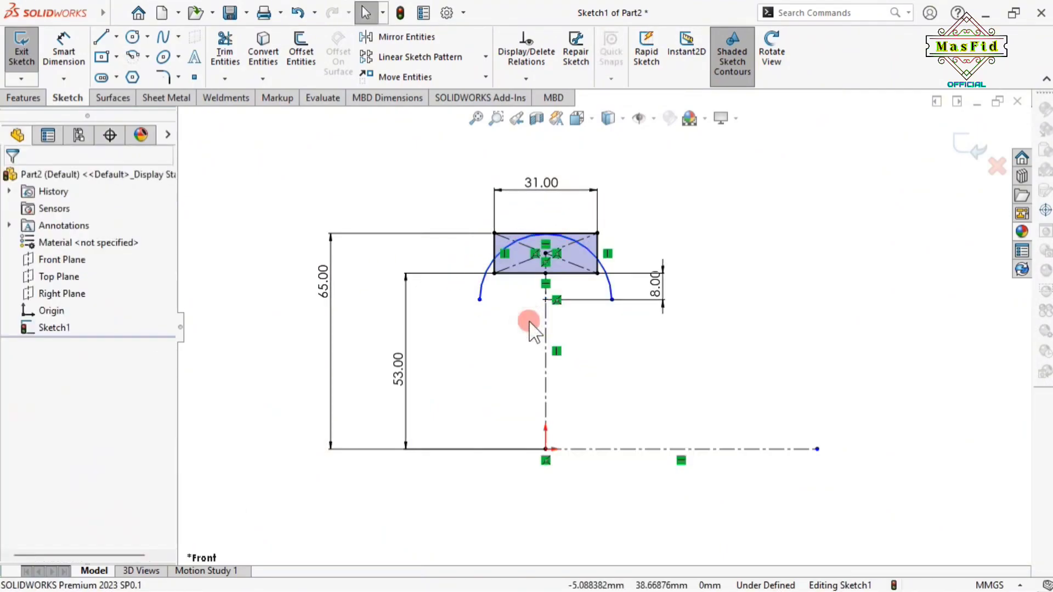
{"action": "left_click", "coordinate": [87, 57]}
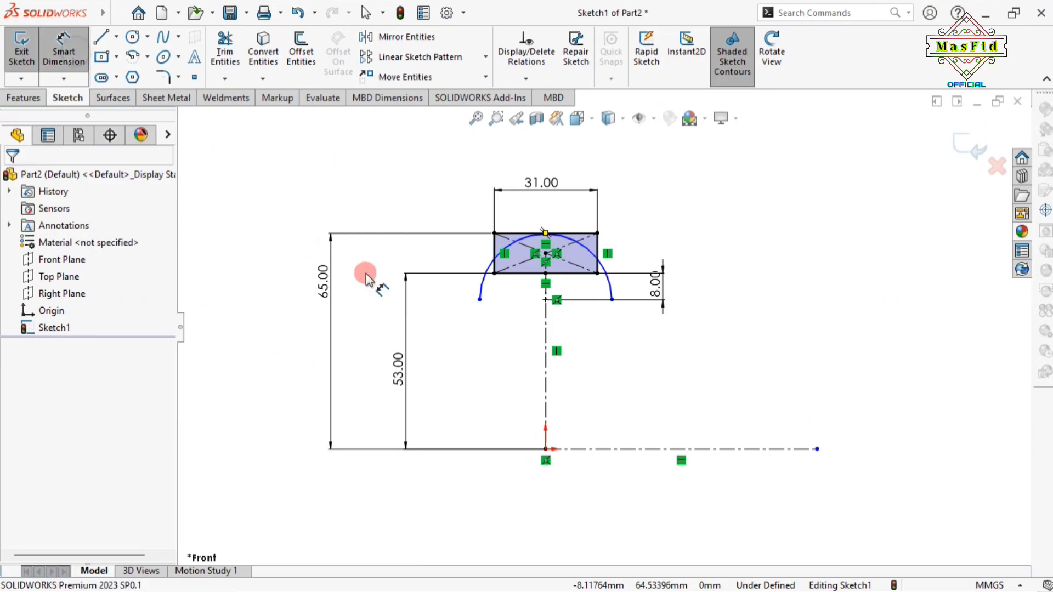
{"action": "left_click", "coordinate": [610, 281]}
{"action": "left_click", "coordinate": [655, 227]}
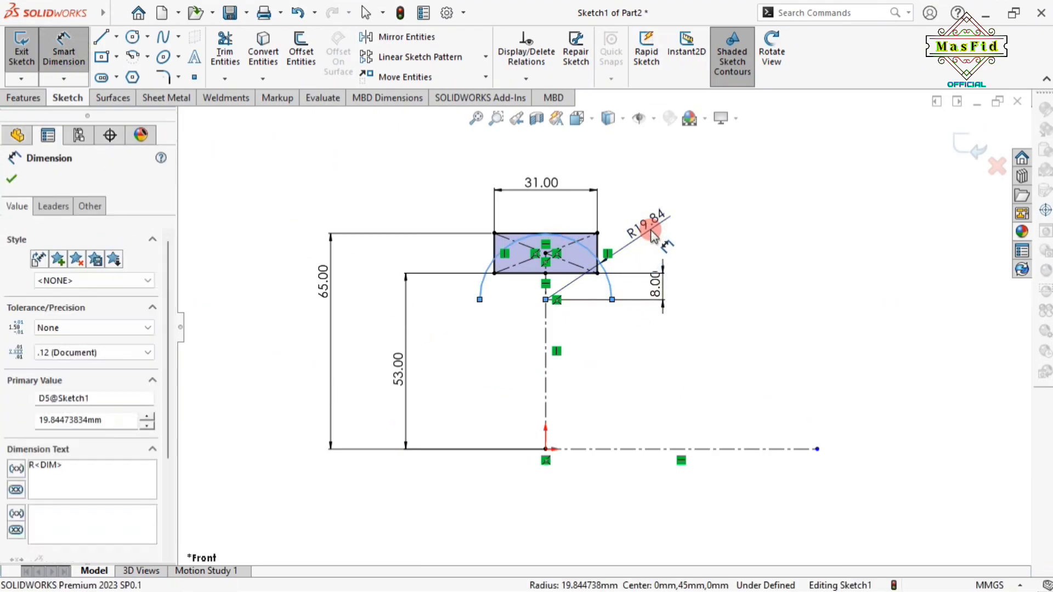
{"action": "type", "text": "12"}
{"action": "key", "text": "Return"}
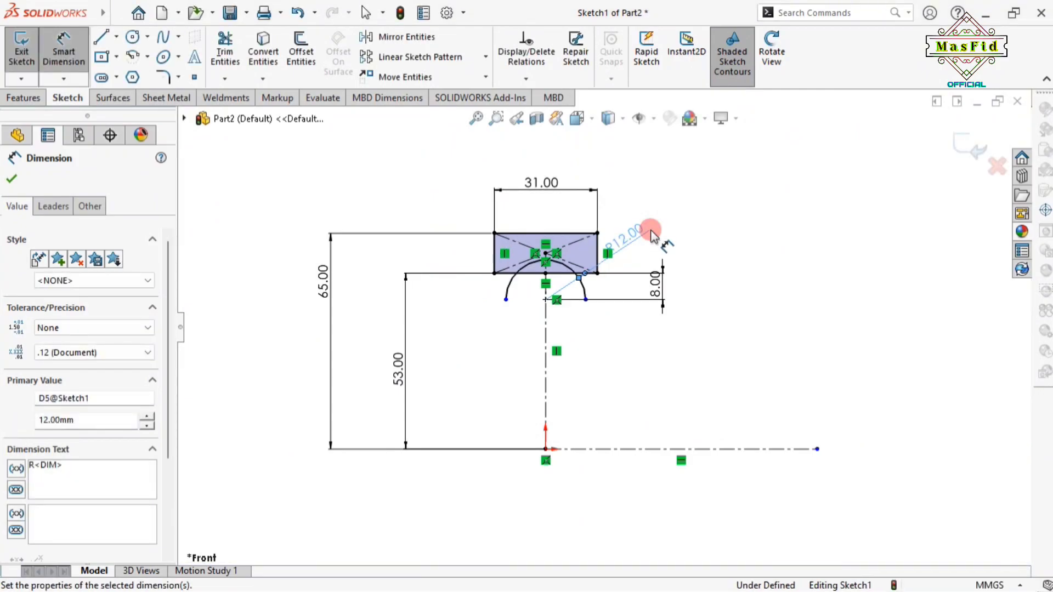
{"action": "left_click", "coordinate": [11, 179]}
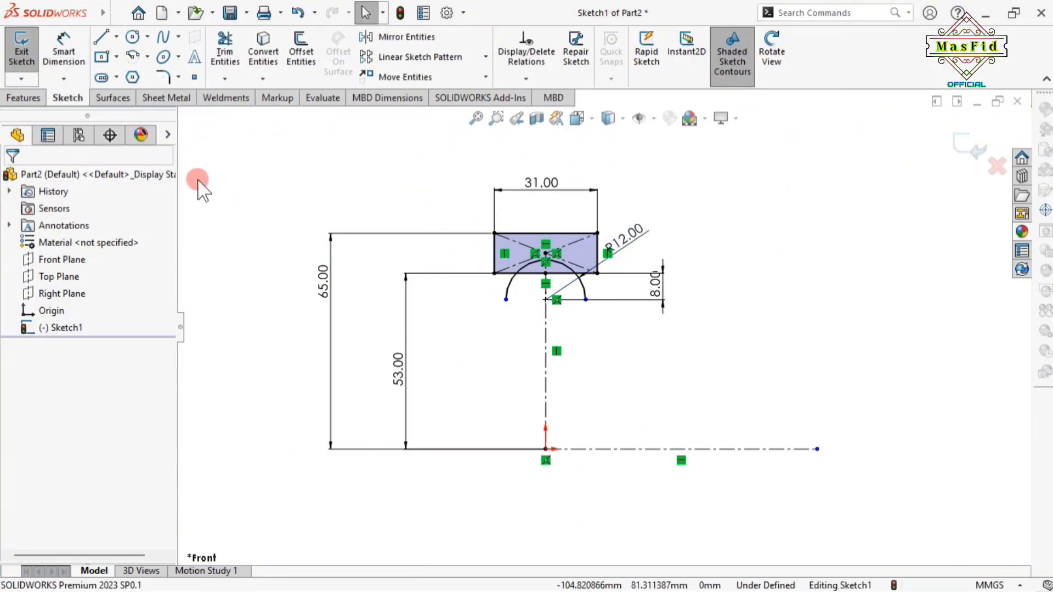
Power-trim the extra arc and bottom-edge pieces, leaving an R12 notch in the bottom edge
{"action": "left_click", "coordinate": [233, 43]}
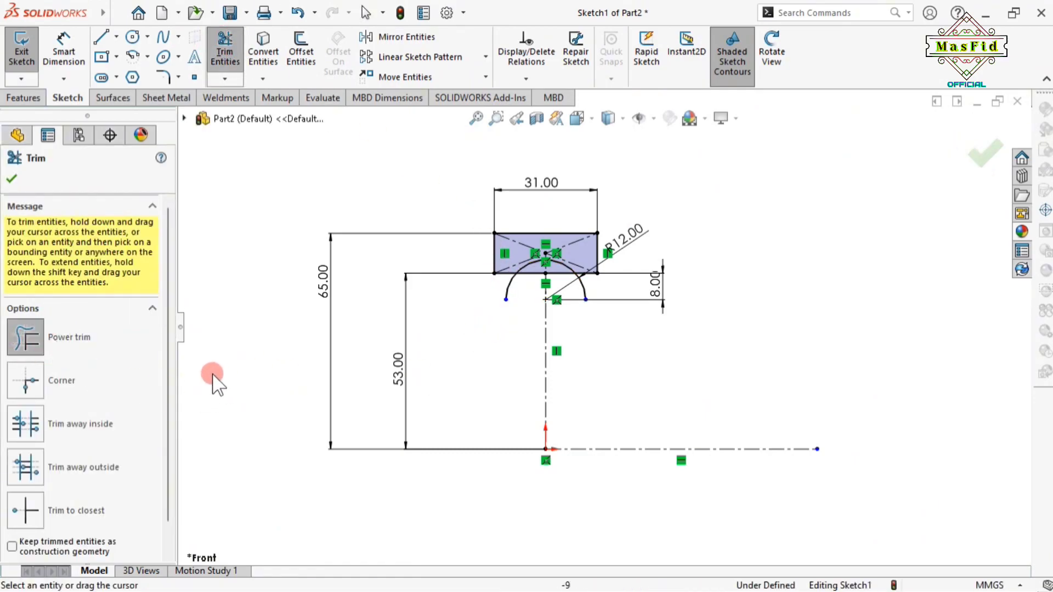
{"action": "scroll", "coordinate": [501, 299], "scroll_direction": "down", "scroll_amount": 4}
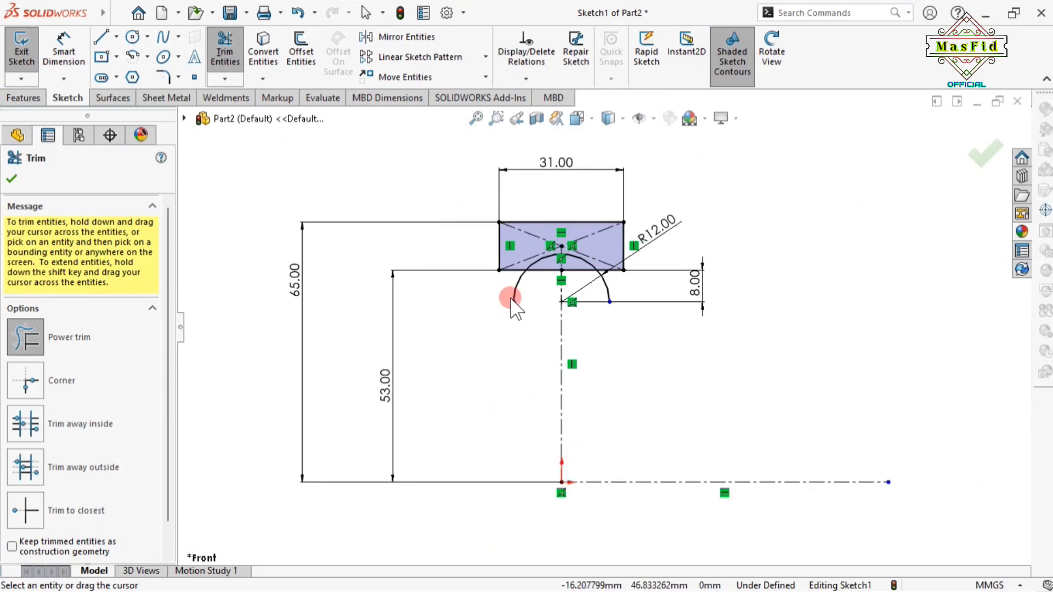
{"action": "mouse_move", "coordinate": [555, 297]}
{"action": "left_mouse_down"}
{"action": "mouse_move", "coordinate": [463, 275]}
{"action": "mouse_move", "coordinate": [533, 272]}
{"action": "mouse_move", "coordinate": [581, 239]}
{"action": "mouse_move", "coordinate": [614, 280]}
{"action": "mouse_move", "coordinate": [669, 285]}
{"action": "mouse_move", "coordinate": [616, 275]}
{"action": "left_mouse_up"}
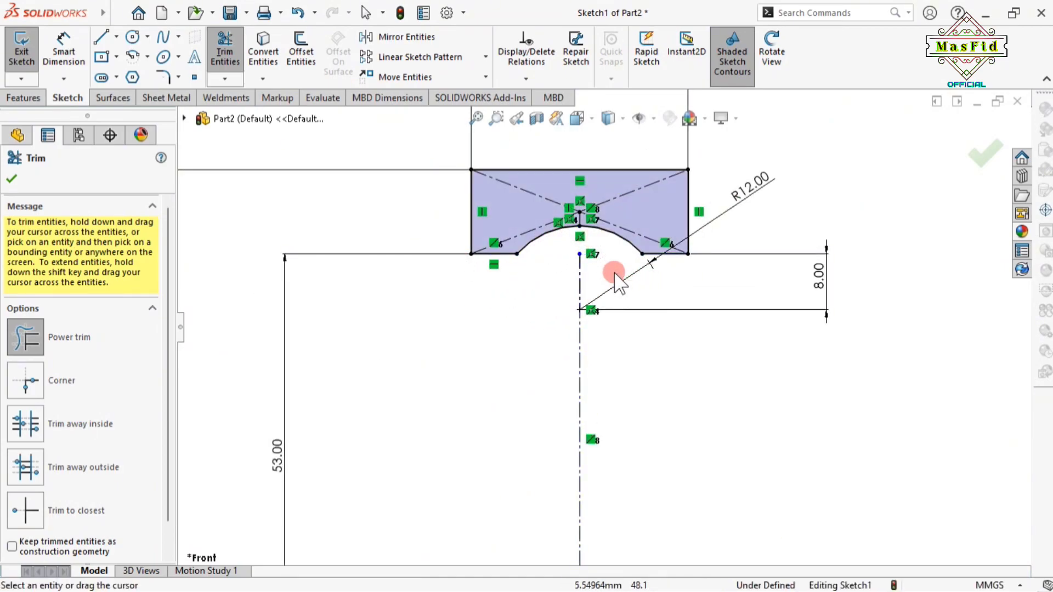
{"action": "key", "text": "f"}
{"action": "left_click", "coordinate": [12, 177]}
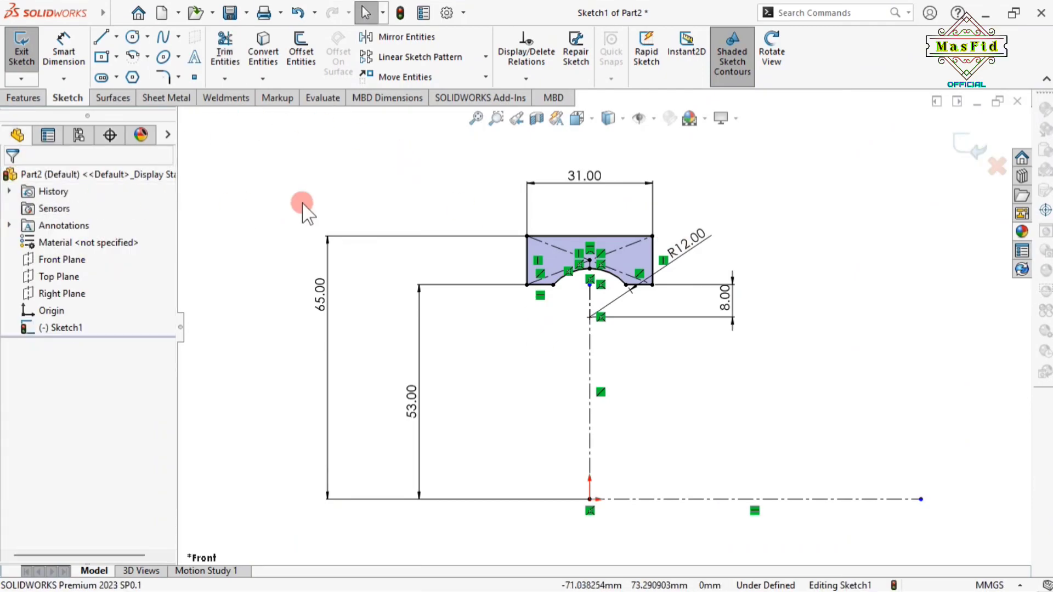
{"action": "left_click", "coordinate": [23, 97]}
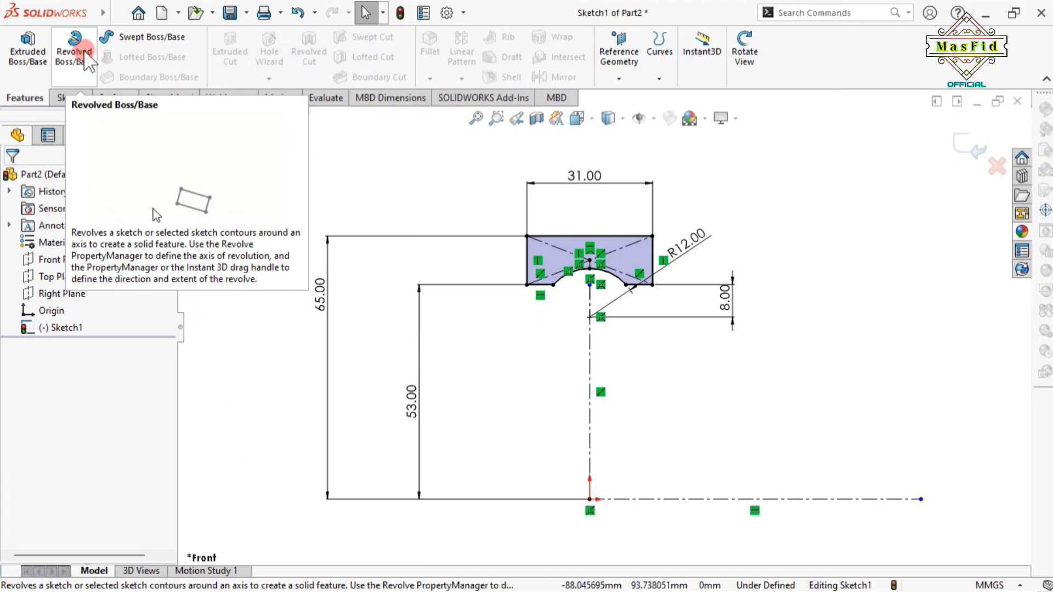
Revolve the notched profile 360° about the horizontal dash-dot centerline to create Revolve1
{"action": "left_click", "coordinate": [74, 50]}
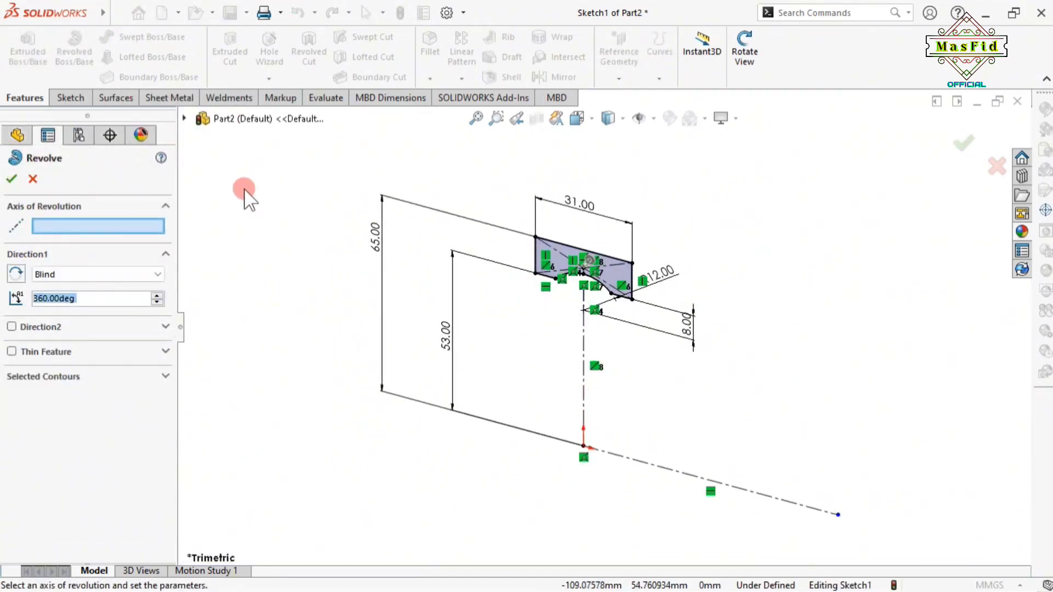
{"action": "left_click_drag", "start_coordinate": [137, 298], "coordinate": [38, 299]}
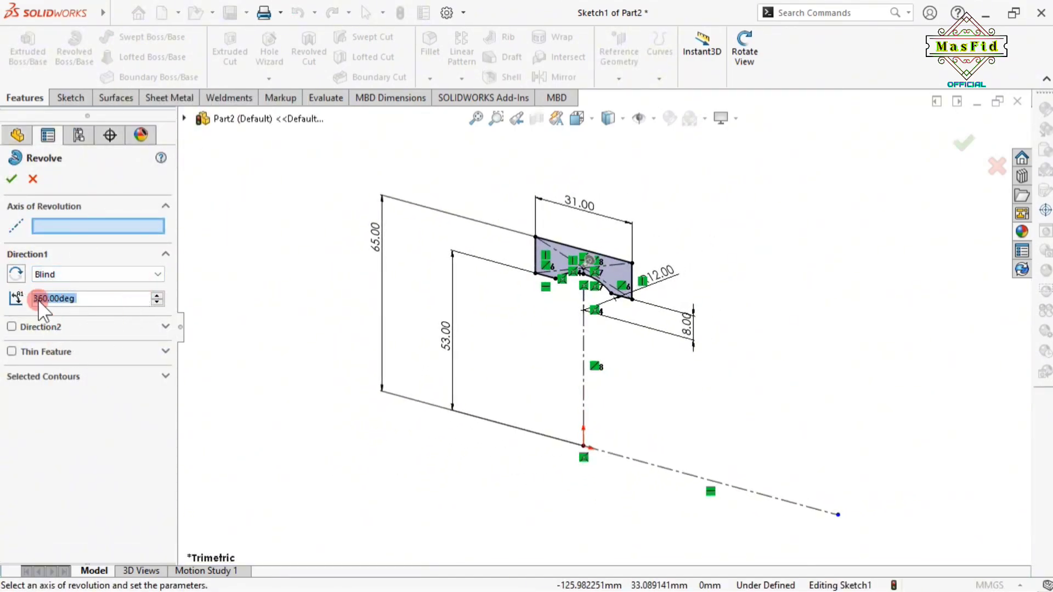
{"action": "left_click", "coordinate": [88, 228]}
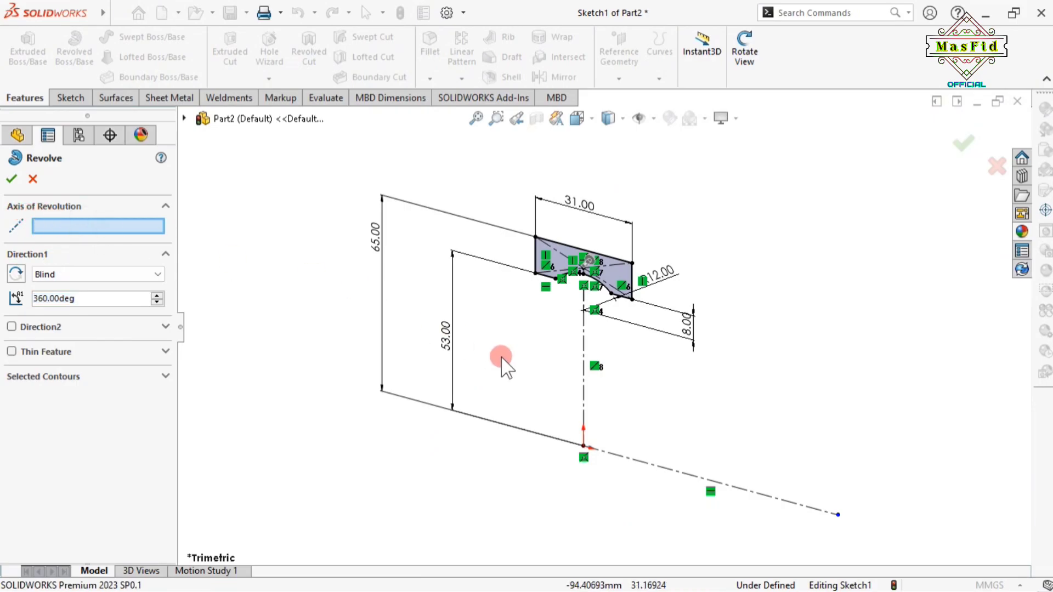
{"action": "left_click", "coordinate": [656, 466]}
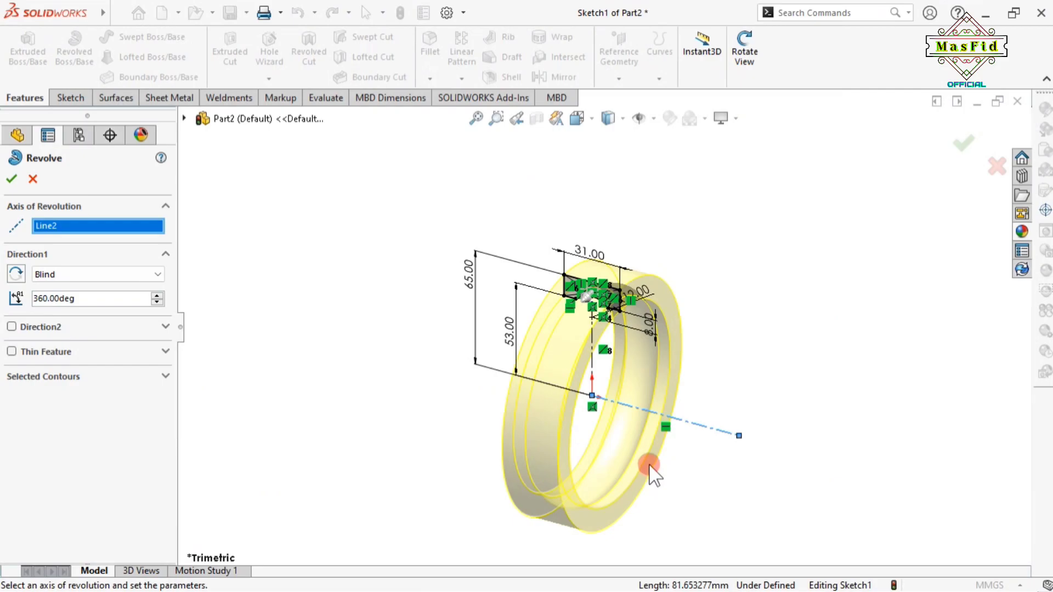
{"action": "scroll", "coordinate": [651, 466], "scroll_direction": "up", "scroll_amount": 2}
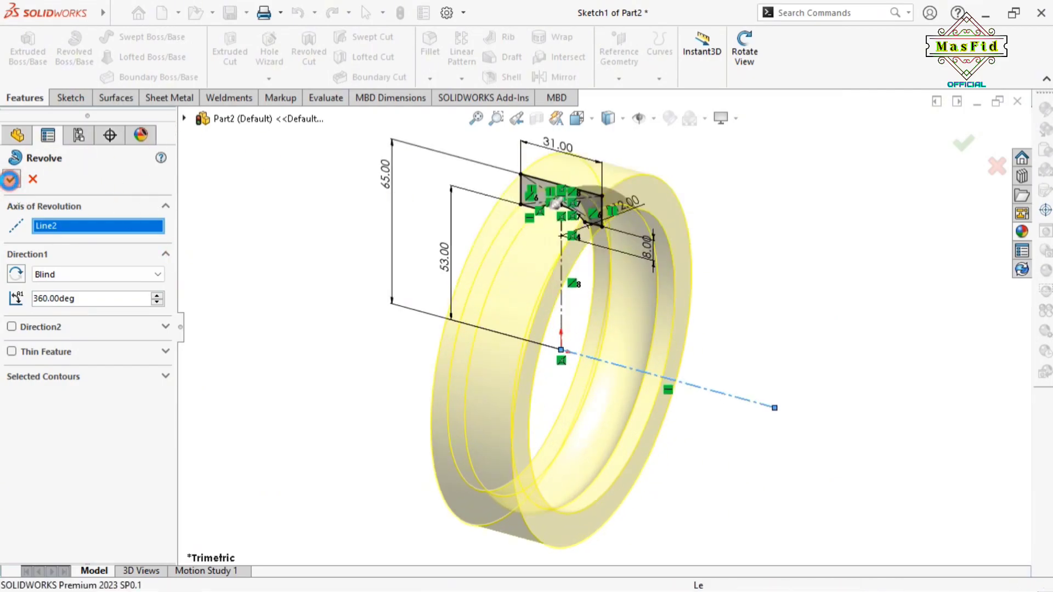
{"action": "left_click", "coordinate": [11, 179]}
{"action": "scroll", "coordinate": [686, 309], "scroll_direction": "up", "scroll_amount": 2}
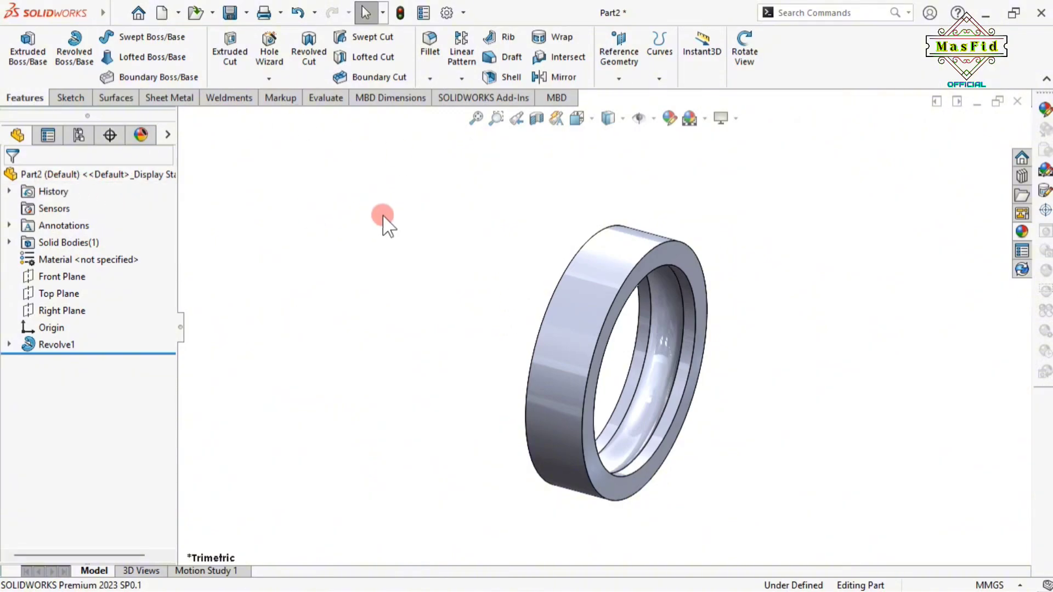
Apply the Metal > Steel > polished steel appearance to the whole part
{"action": "left_click", "coordinate": [79, 173]}
{"action": "left_click", "coordinate": [1024, 241]}
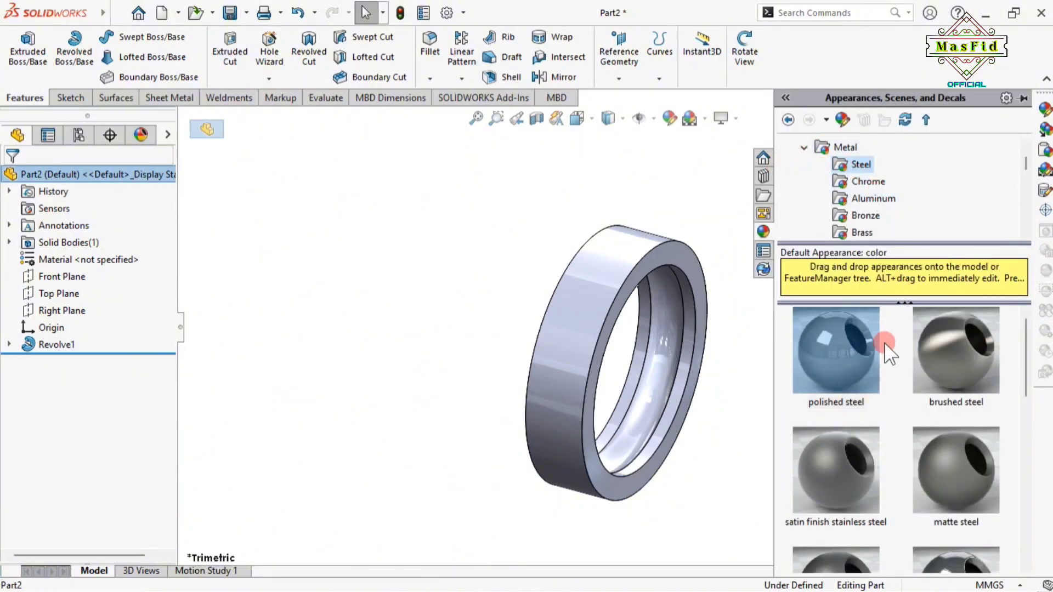
{"action": "left_click", "coordinate": [836, 360]}
{"action": "left_click", "coordinate": [819, 525]}
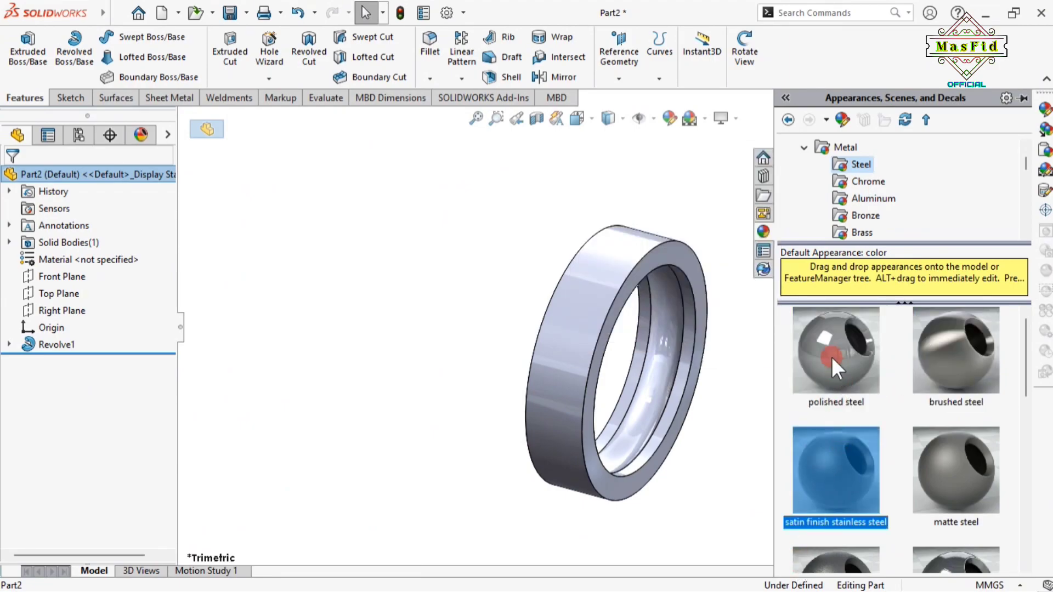
{"action": "double_click", "coordinate": [826, 340]}
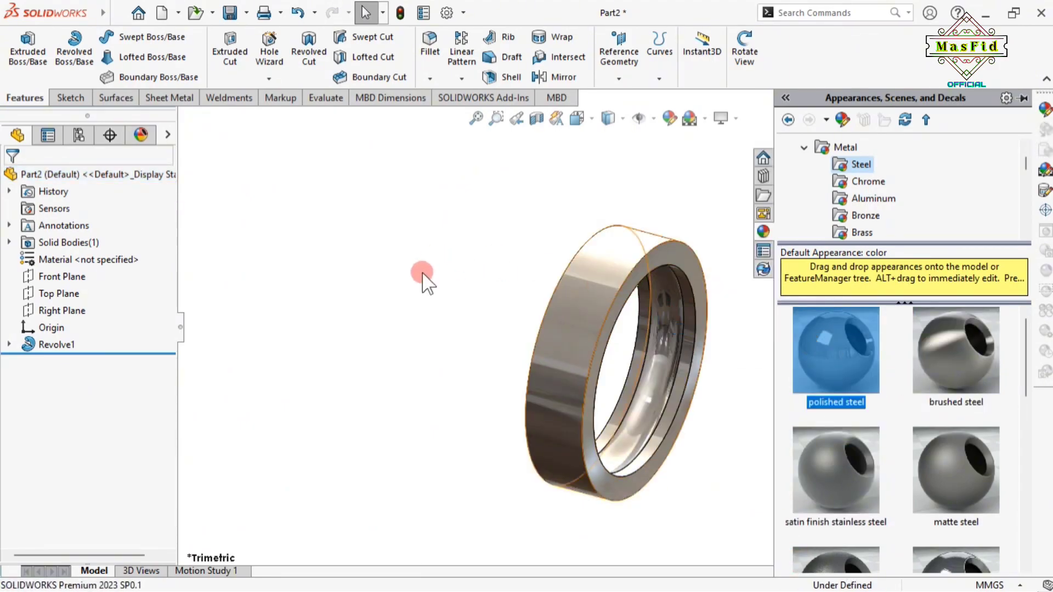
{"action": "left_click", "coordinate": [424, 272]}
{"action": "scroll", "coordinate": [692, 348], "scroll_direction": "down", "scroll_amount": 2}
{"action": "scroll", "coordinate": [692, 348], "scroll_direction": "up", "scroll_amount": 1}
Orbit the ring to a new viewing angle and open the Save options list
{"action": "left_click", "coordinate": [756, 61]}
{"action": "left_click_drag", "start_coordinate": [548, 292], "coordinate": [531, 274]}
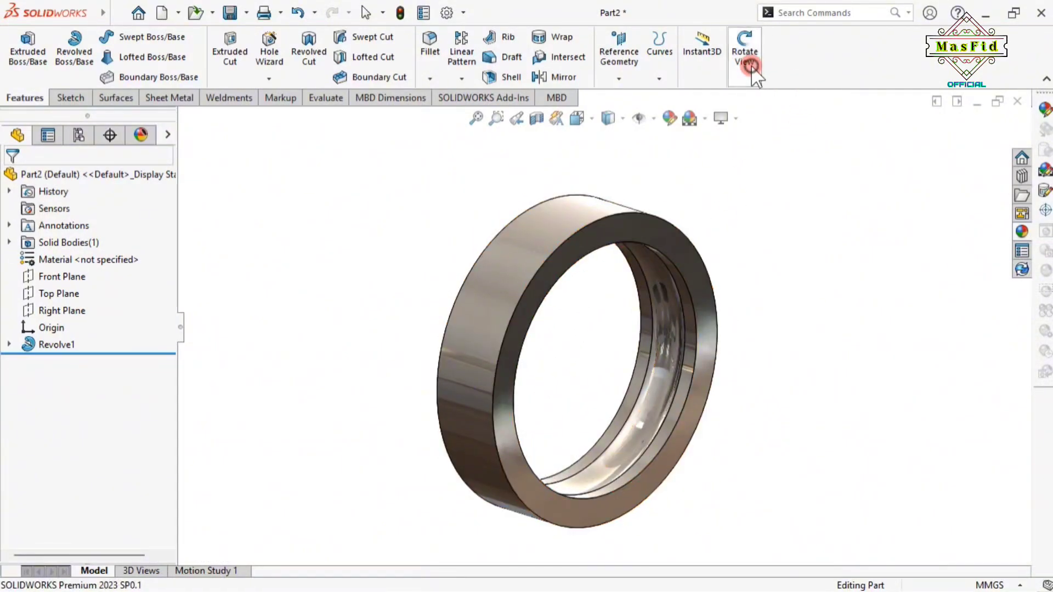
{"action": "left_click", "coordinate": [752, 66]}
{"action": "left_click", "coordinate": [214, 12]}
{"action": "left_click", "coordinate": [248, 12]}
{"action": "left_click", "coordinate": [248, 13]}
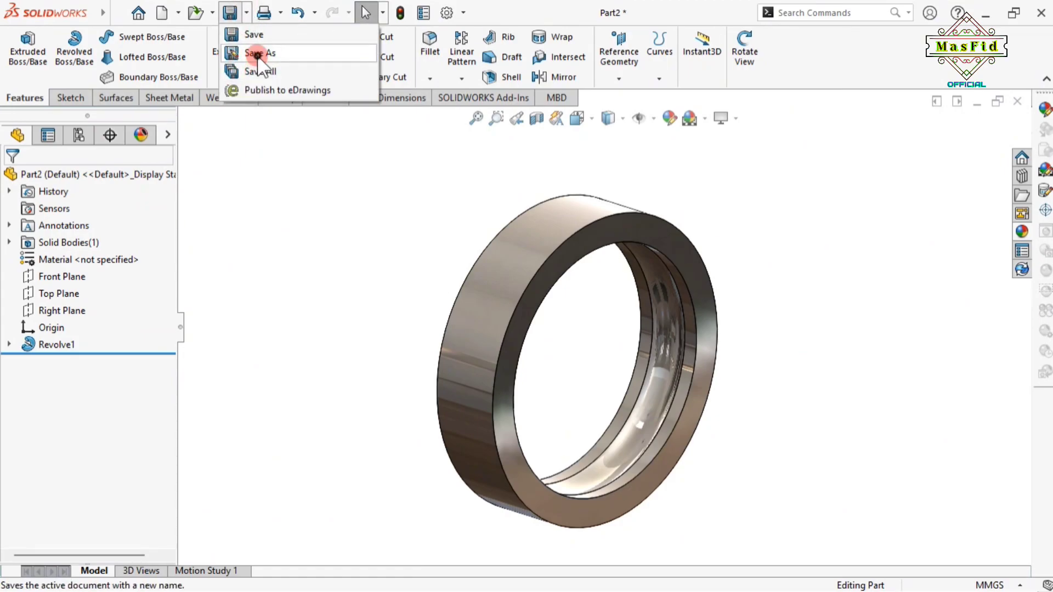
Save the part as '1. Outer Bearing' on the Data (D:) drive instead of C:
{"action": "left_click", "coordinate": [258, 57]}
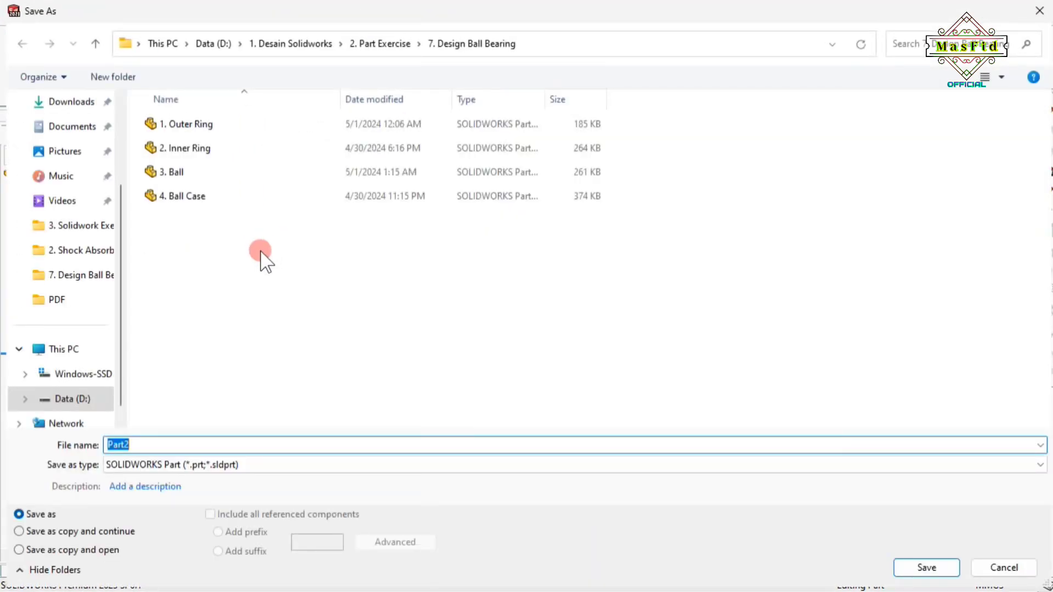
{"action": "left_click", "coordinate": [85, 378]}
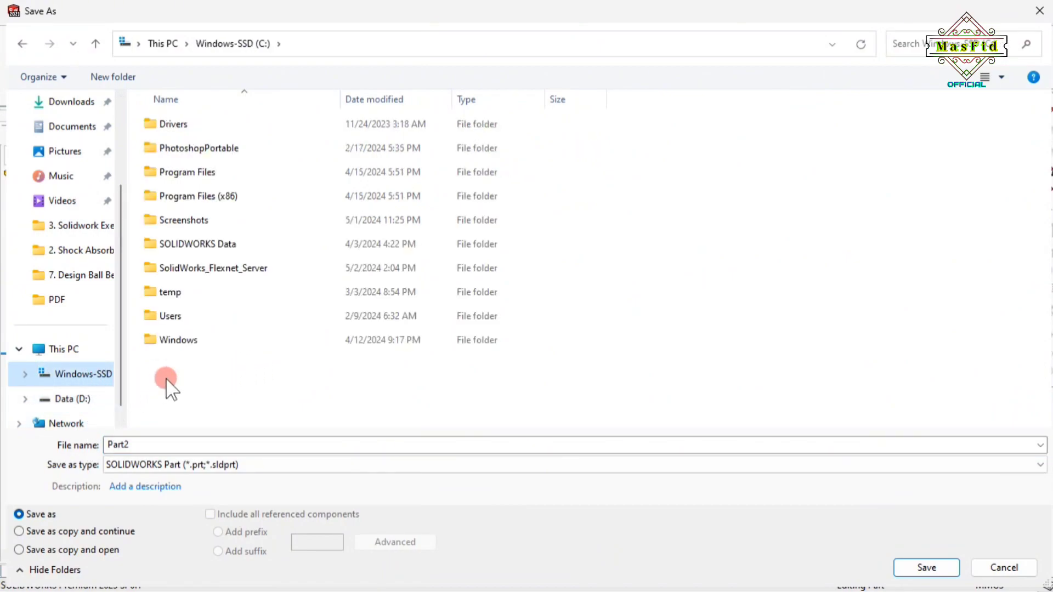
{"action": "left_click", "coordinate": [143, 444]}
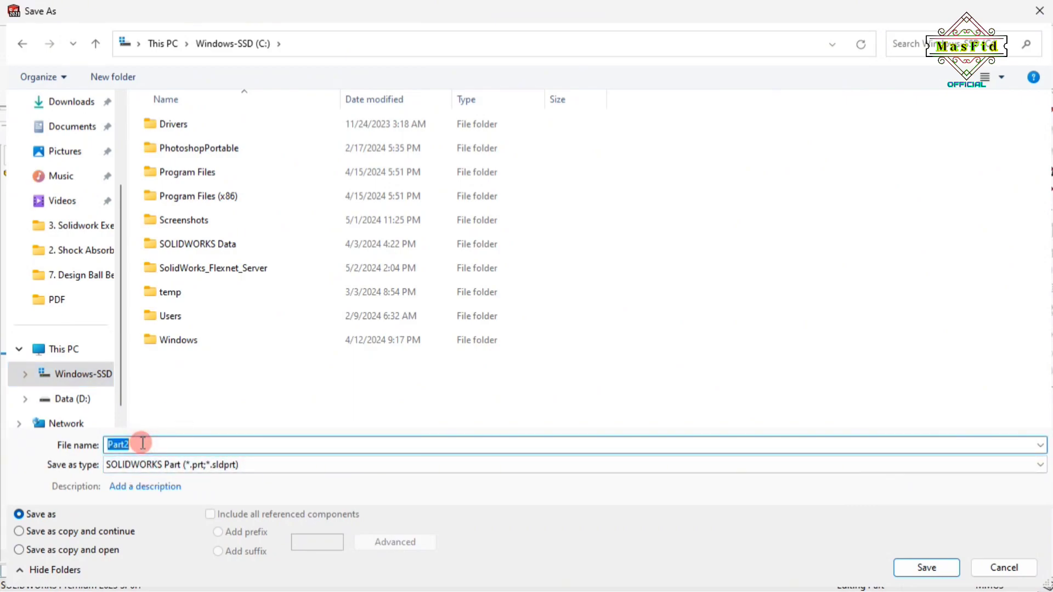
{"action": "key", "text": "Caps_Lock"}
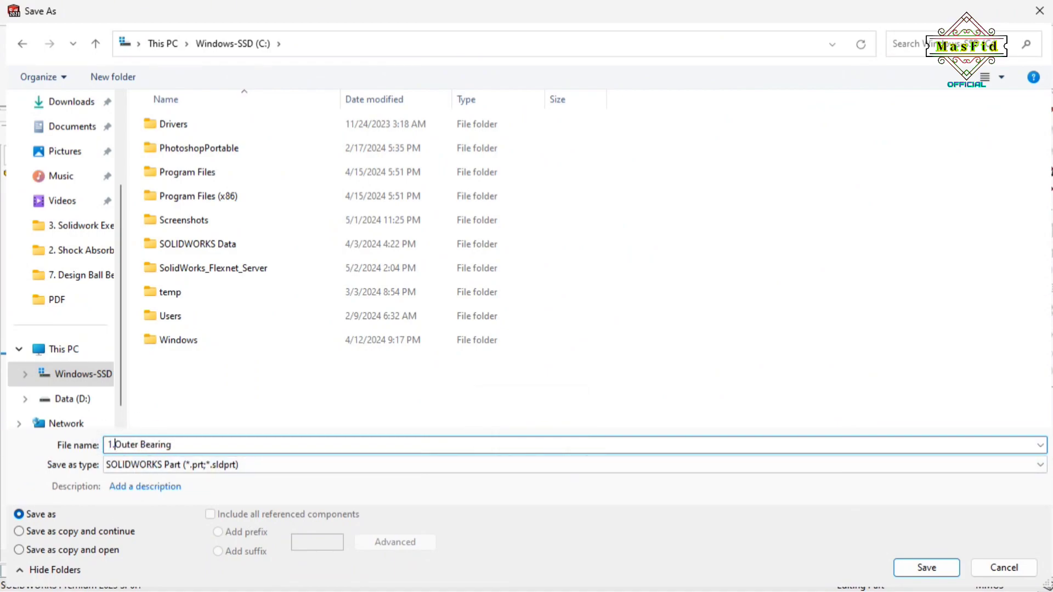
{"action": "left_click", "coordinate": [941, 563]}
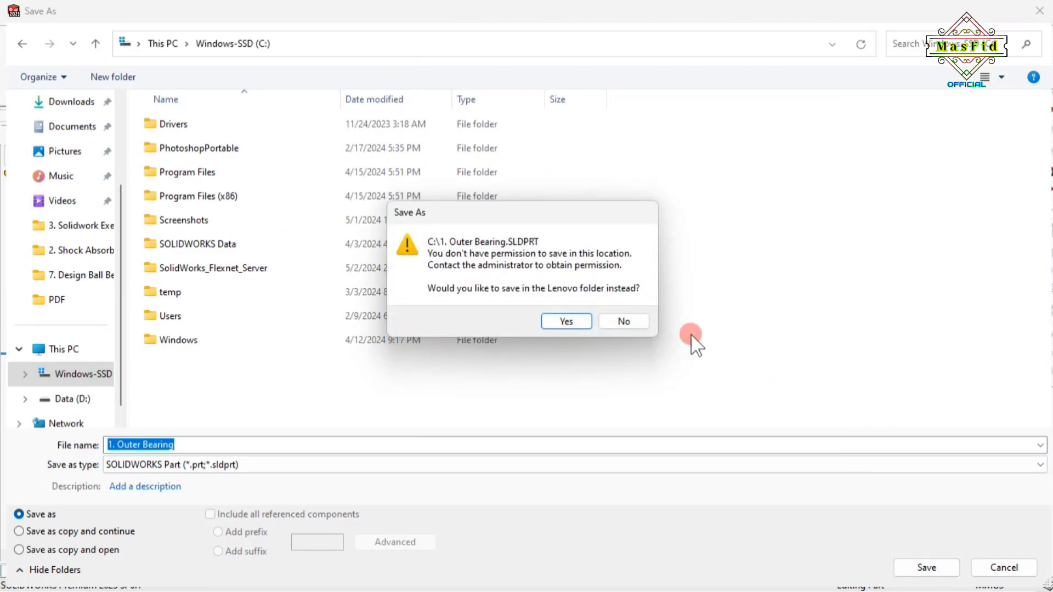
{"action": "left_click", "coordinate": [623, 322]}
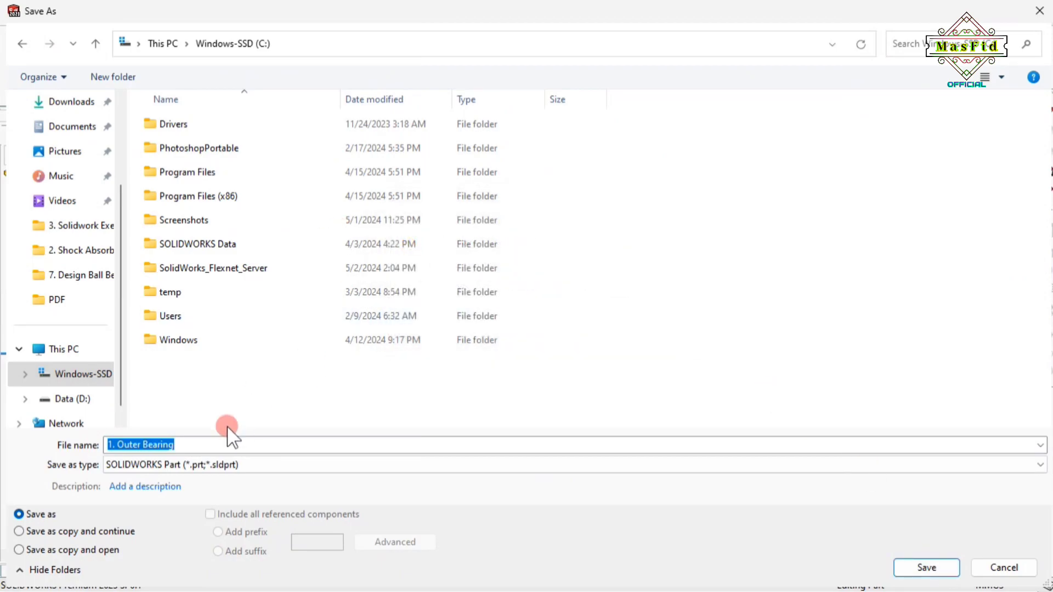
{"action": "left_click", "coordinate": [82, 399]}
{"action": "left_click", "coordinate": [925, 567]}
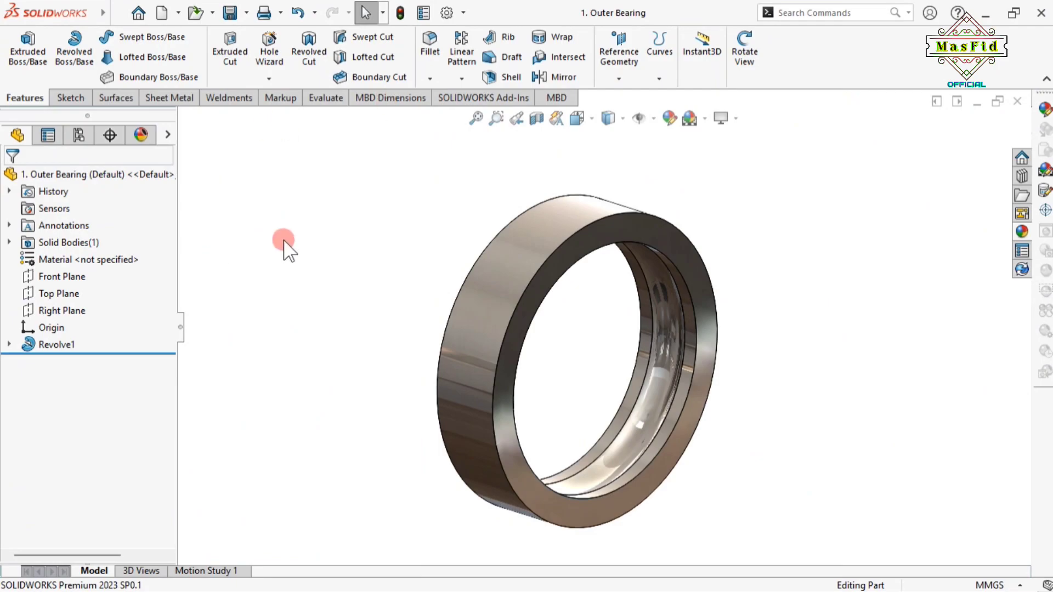
{"action": "scroll", "coordinate": [549, 276], "scroll_direction": "down", "scroll_amount": 1}
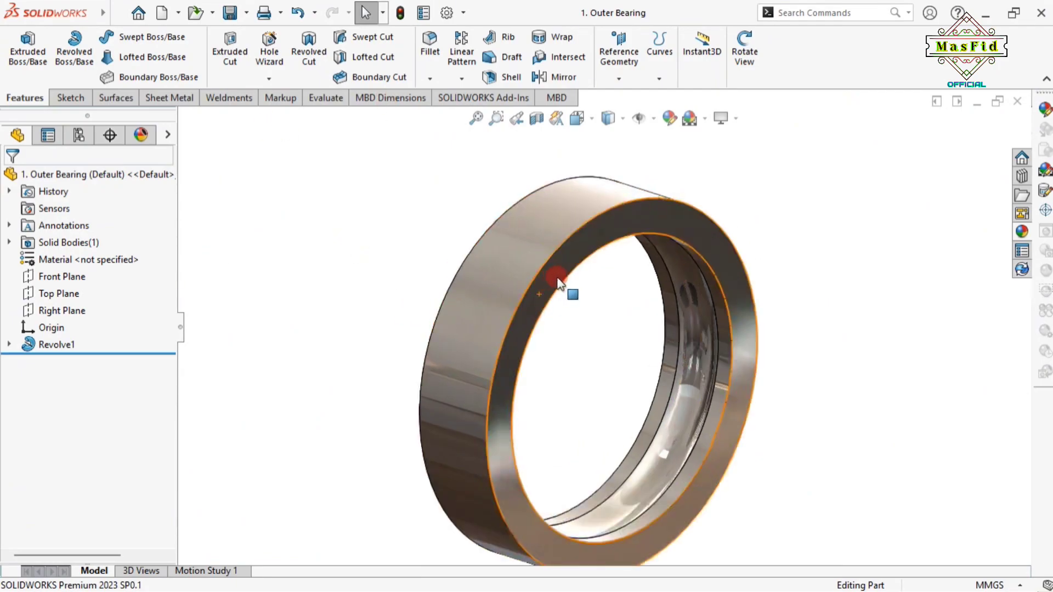
{"action": "scroll", "coordinate": [550, 276], "scroll_direction": "up", "scroll_amount": 1}
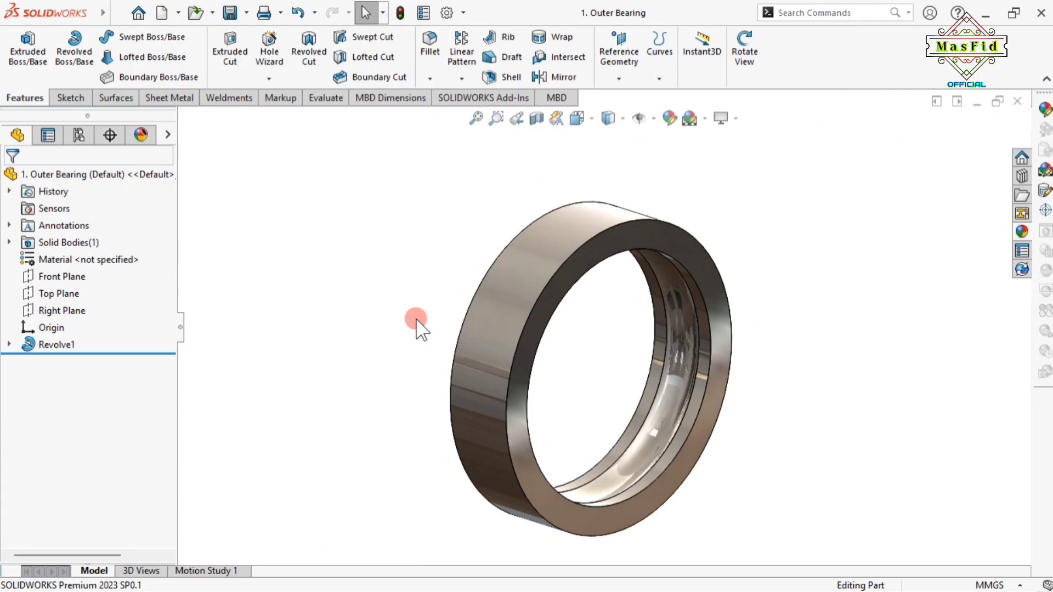
Create a new part, Part3, and raise its shaded image quality to 0.18115942 mm deviation
{"action": "left_click", "coordinate": [163, 12]}
{"action": "left_click", "coordinate": [375, 240]}
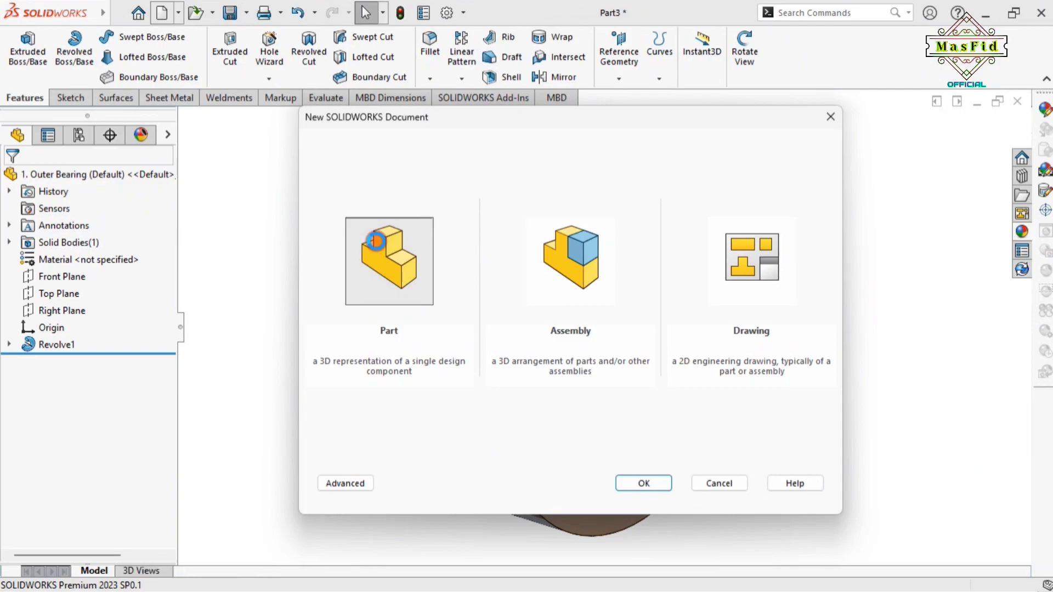
{"action": "double_click", "coordinate": [375, 240]}
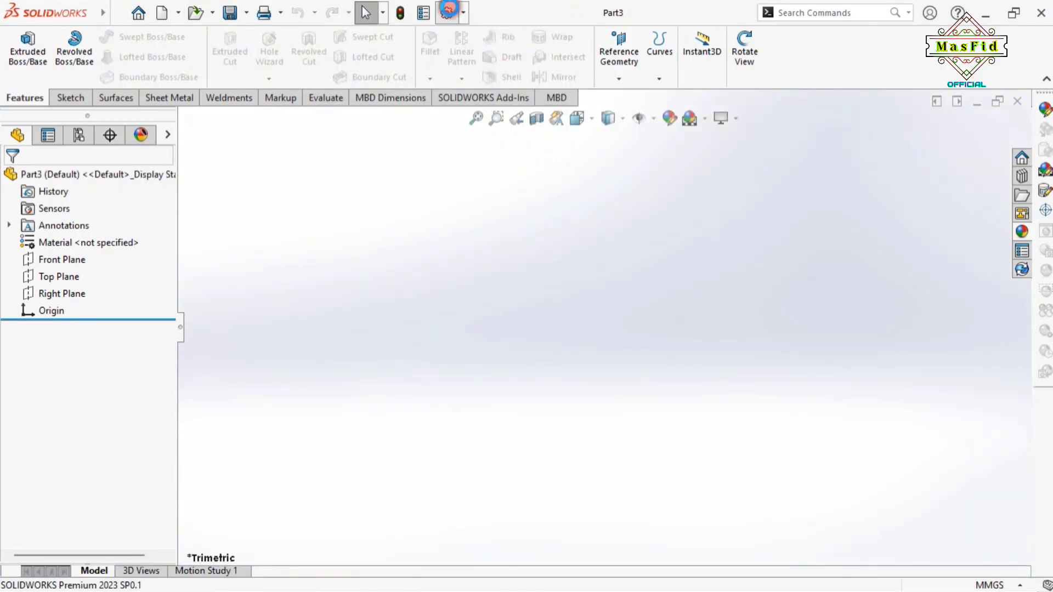
{"action": "left_click", "coordinate": [449, 11]}
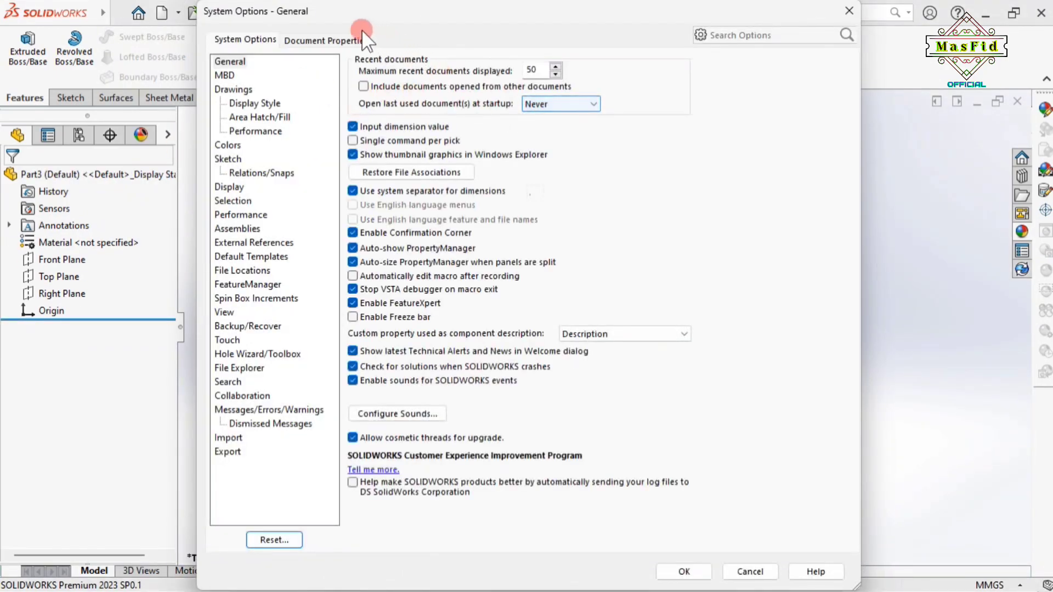
{"action": "left_click", "coordinate": [328, 38]}
{"action": "left_click", "coordinate": [246, 215]}
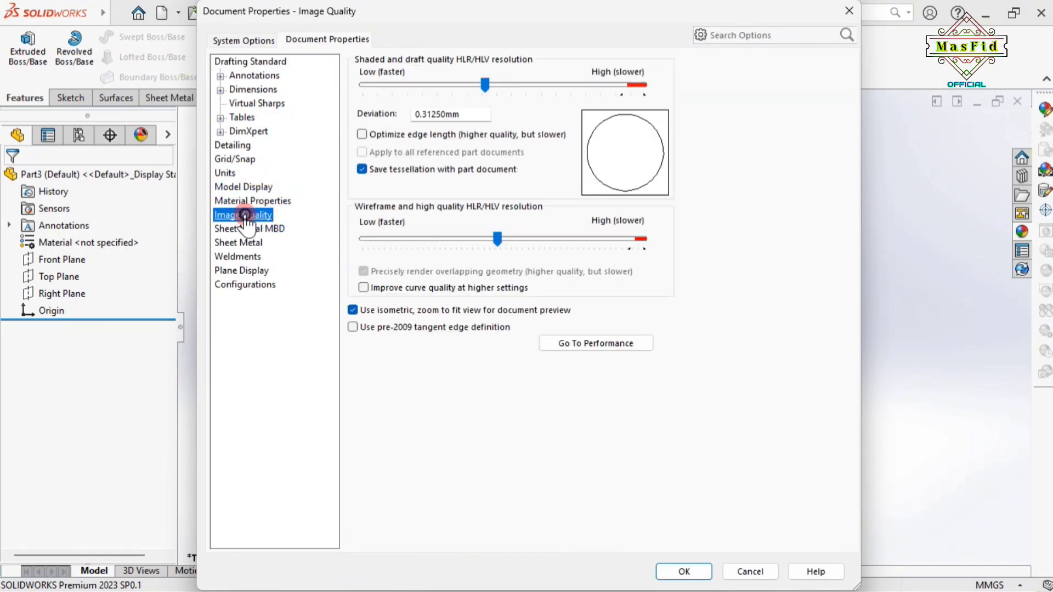
{"action": "left_click_drag", "start_coordinate": [486, 85], "coordinate": [589, 89]}
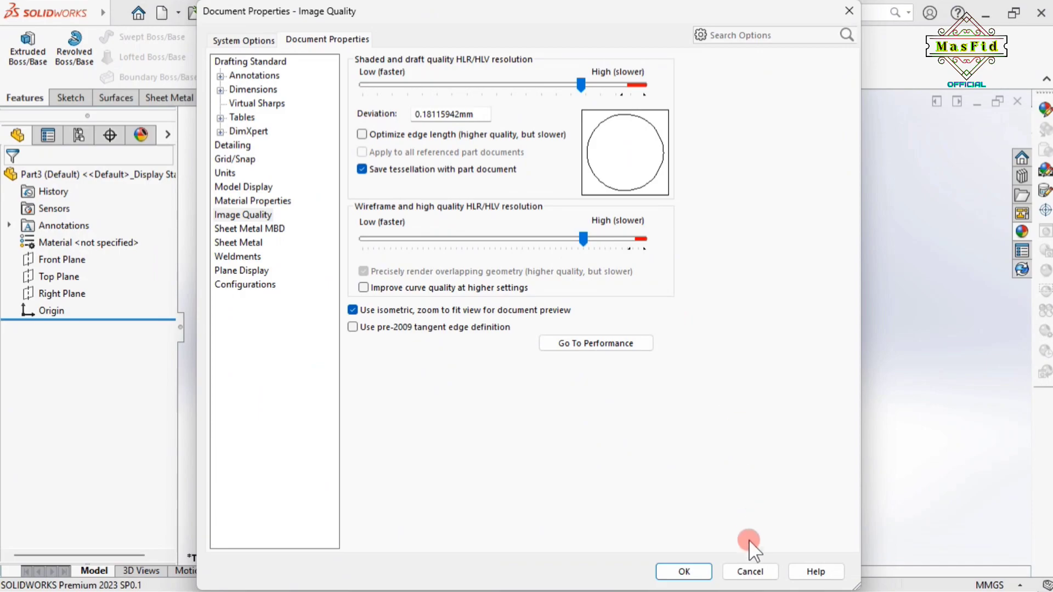
{"action": "left_click", "coordinate": [684, 572]}
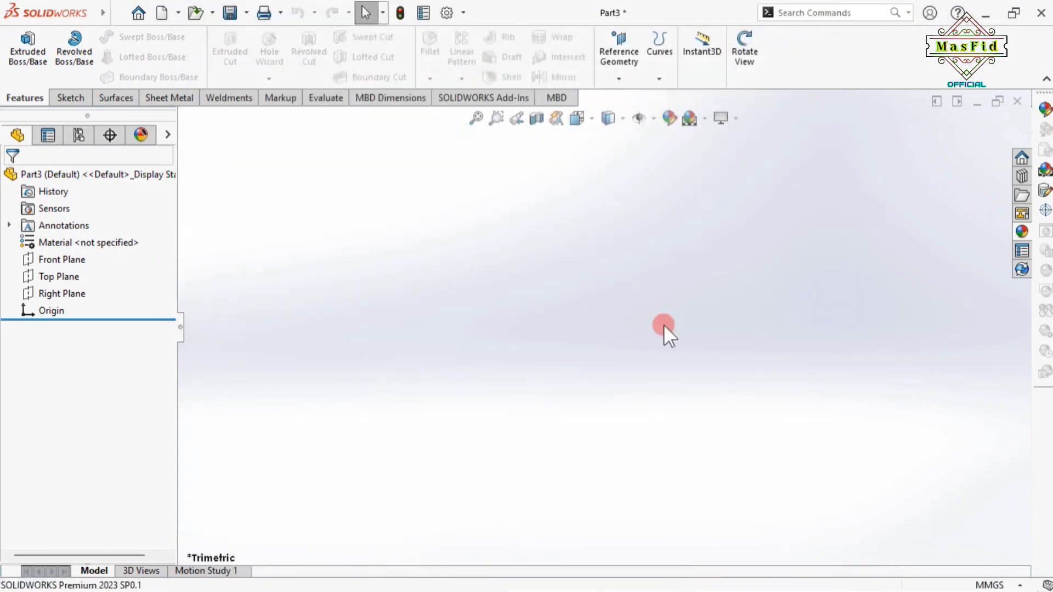
Set the viewport scene to Plain White
{"action": "left_click", "coordinate": [704, 117]}
{"action": "left_click", "coordinate": [738, 158]}
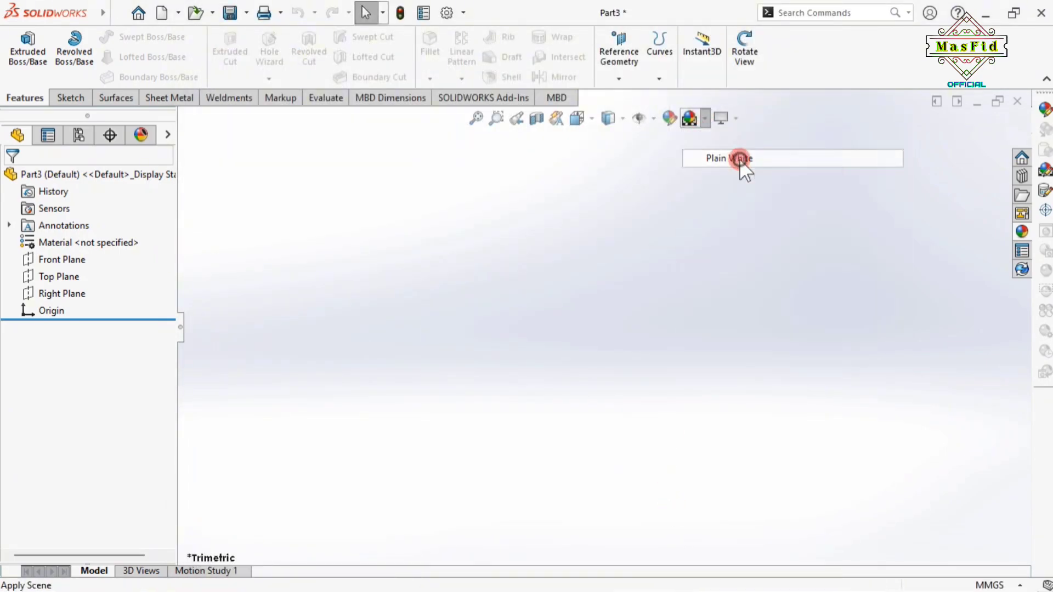
{"action": "left_click", "coordinate": [451, 241]}
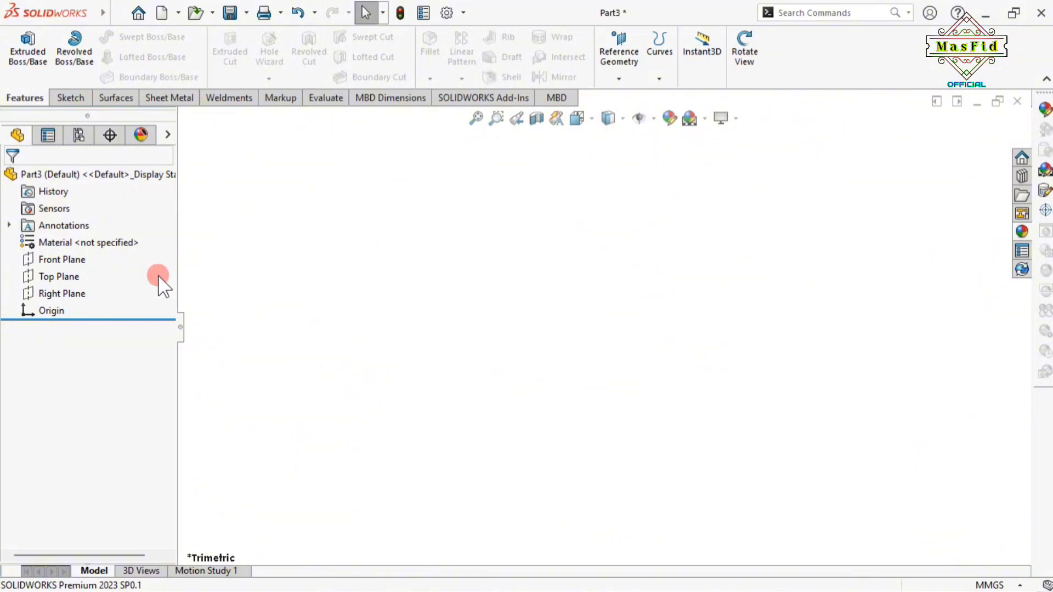
Sketch on the Front Plane a vertical centerline to the origin and a horizontal one to its right
{"action": "left_click", "coordinate": [62, 260]}
{"action": "left_click", "coordinate": [74, 237]}
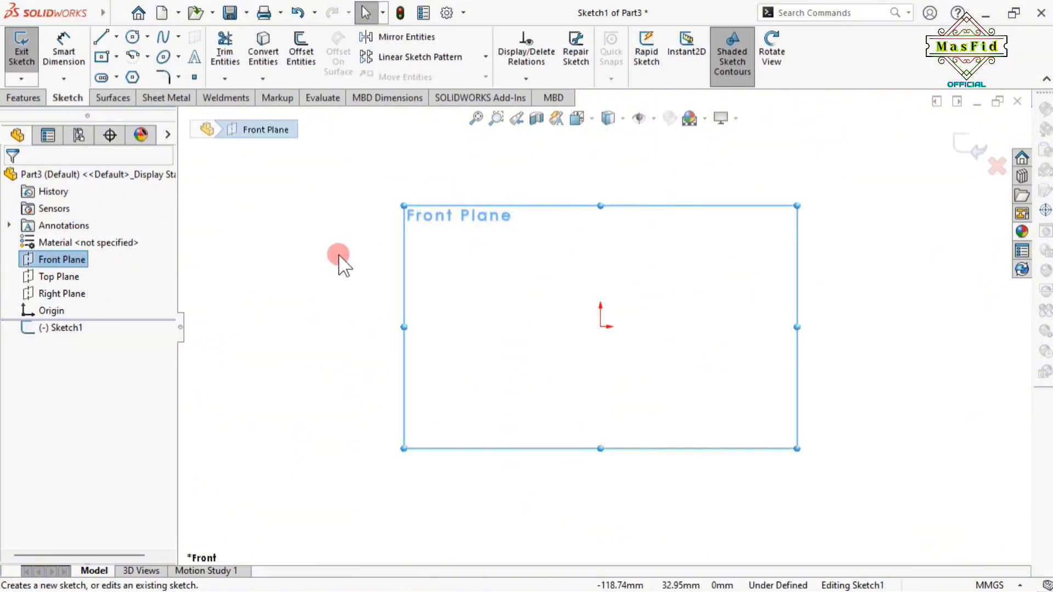
{"action": "mouse_move", "coordinate": [91, 25]}
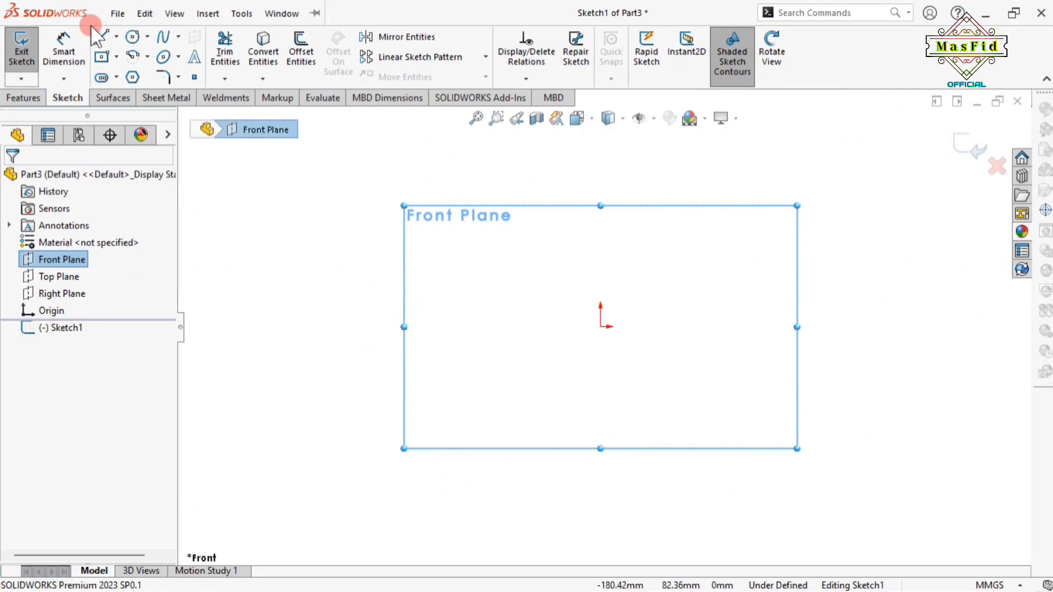
{"action": "left_click", "coordinate": [117, 36]}
{"action": "left_click", "coordinate": [146, 73]}
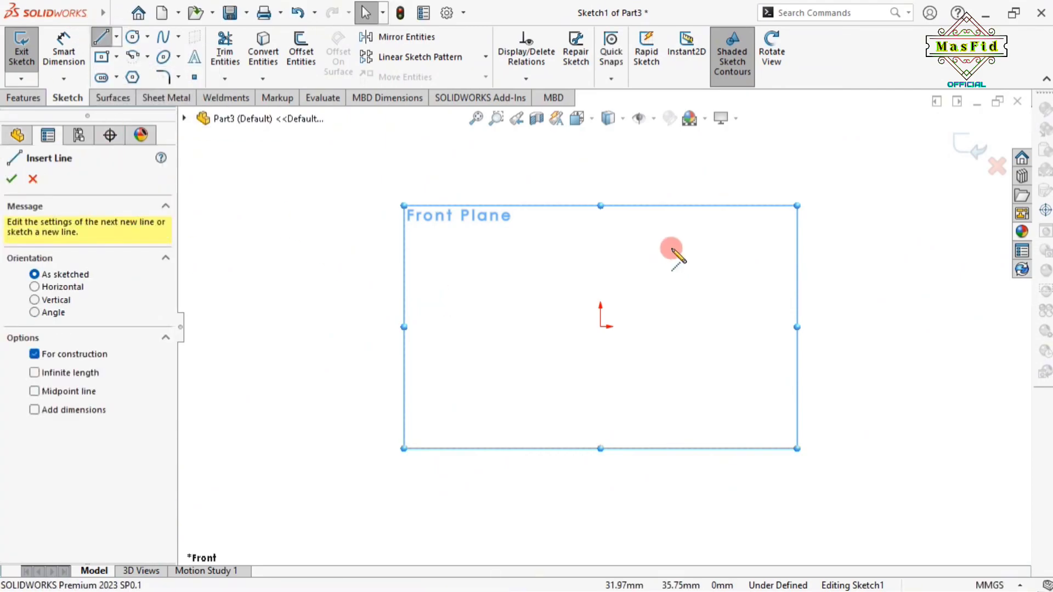
{"action": "mouse_move", "coordinate": [600, 154]}
{"action": "left_mouse_down"}
{"action": "mouse_move", "coordinate": [601, 326]}
{"action": "mouse_move", "coordinate": [861, 323]}
{"action": "left_mouse_up"}
{"action": "left_click", "coordinate": [861, 330]}
{"action": "right_click", "coordinate": [862, 332]}
{"action": "left_click", "coordinate": [881, 346]}
{"action": "scroll", "coordinate": [681, 186], "scroll_direction": "up", "scroll_amount": 2}
{"action": "scroll", "coordinate": [637, 208], "scroll_direction": "down", "scroll_amount": 2}
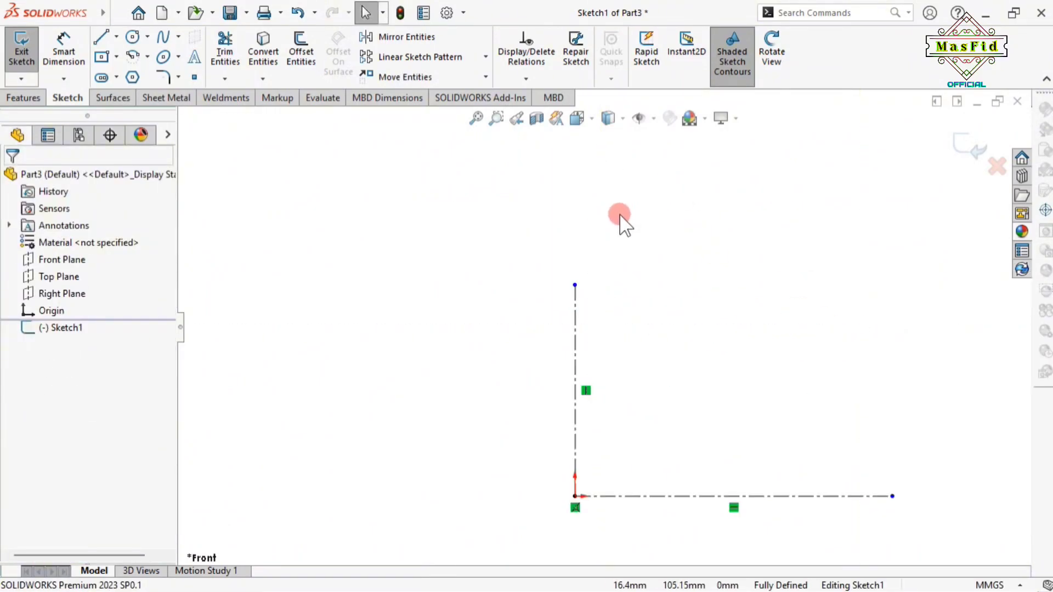
Draw a center rectangle centred on the vertical centerline's top end
{"action": "left_click", "coordinate": [65, 55]}
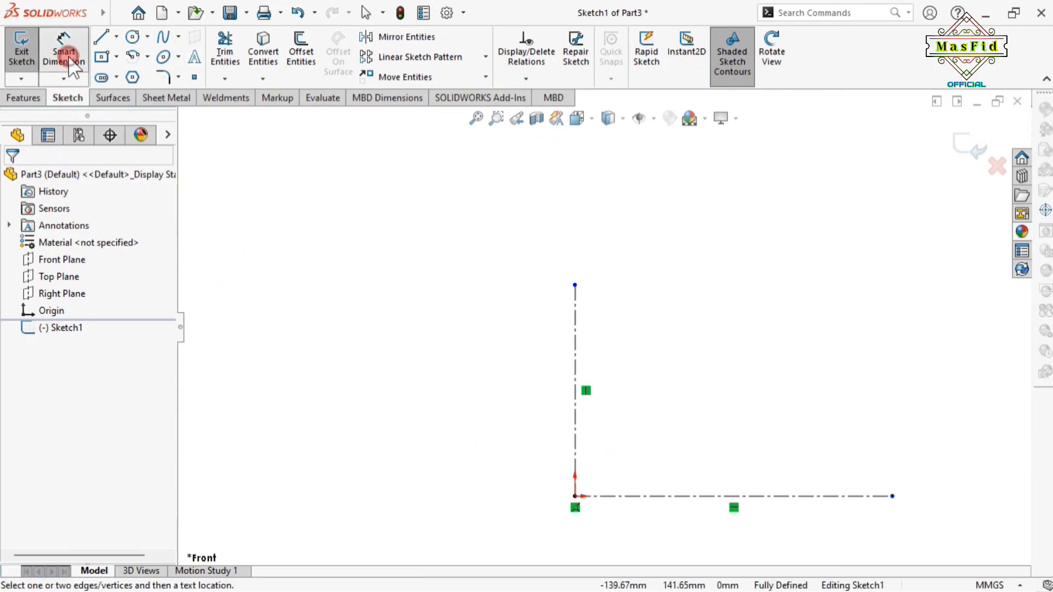
{"action": "left_click", "coordinate": [102, 57]}
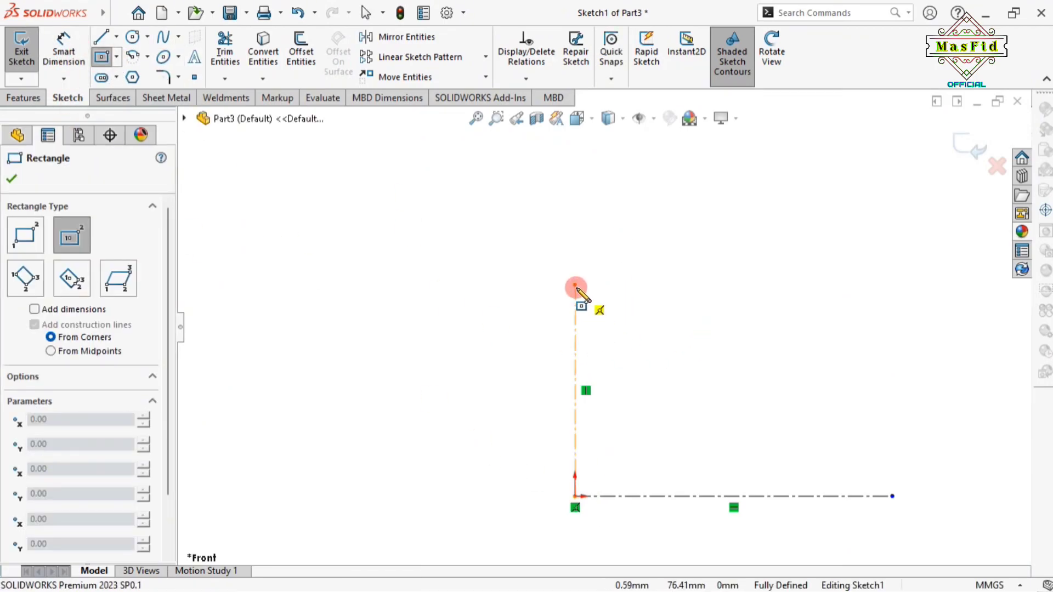
{"action": "left_click_drag", "start_coordinate": [575, 285], "coordinate": [662, 316]}
{"action": "right_click", "coordinate": [662, 316]}
{"action": "left_click", "coordinate": [698, 332]}
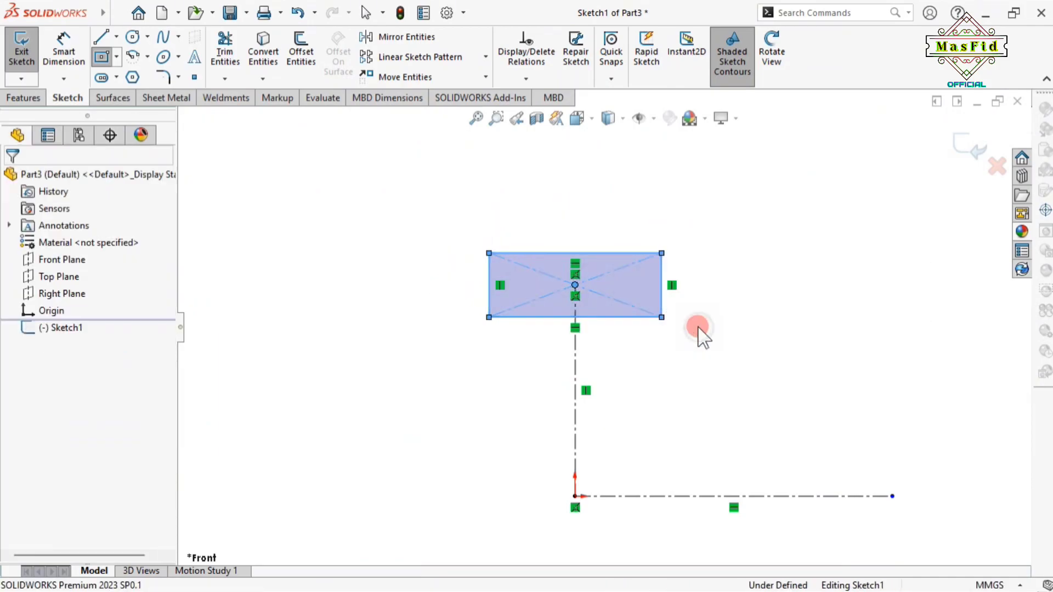
Dimension the rectangle's top edge 37 mm above the horizontal centerline
{"action": "left_click", "coordinate": [64, 49]}
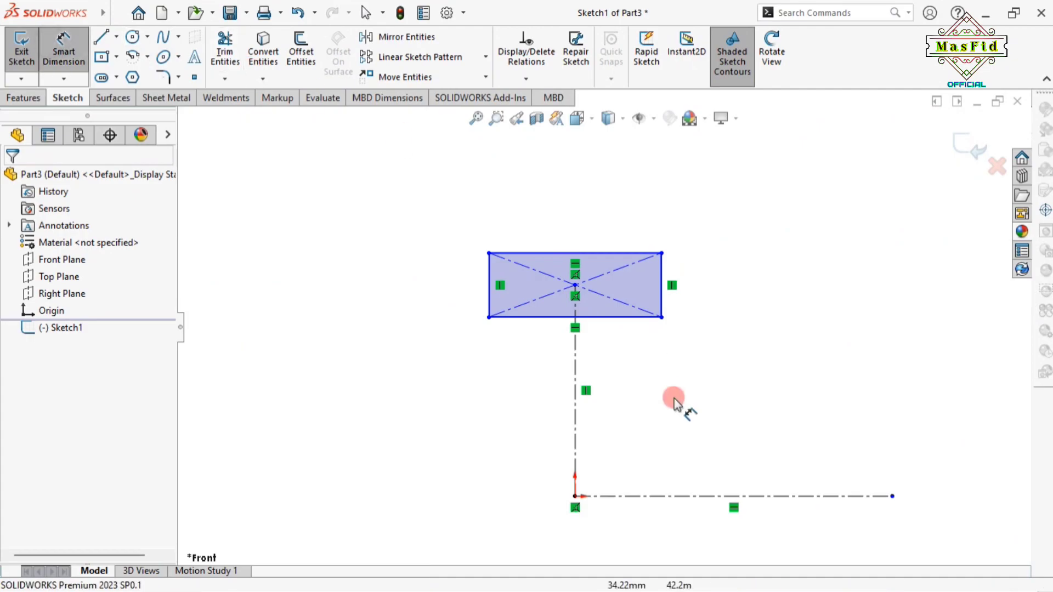
{"action": "left_click", "coordinate": [749, 494]}
{"action": "left_click", "coordinate": [604, 253]}
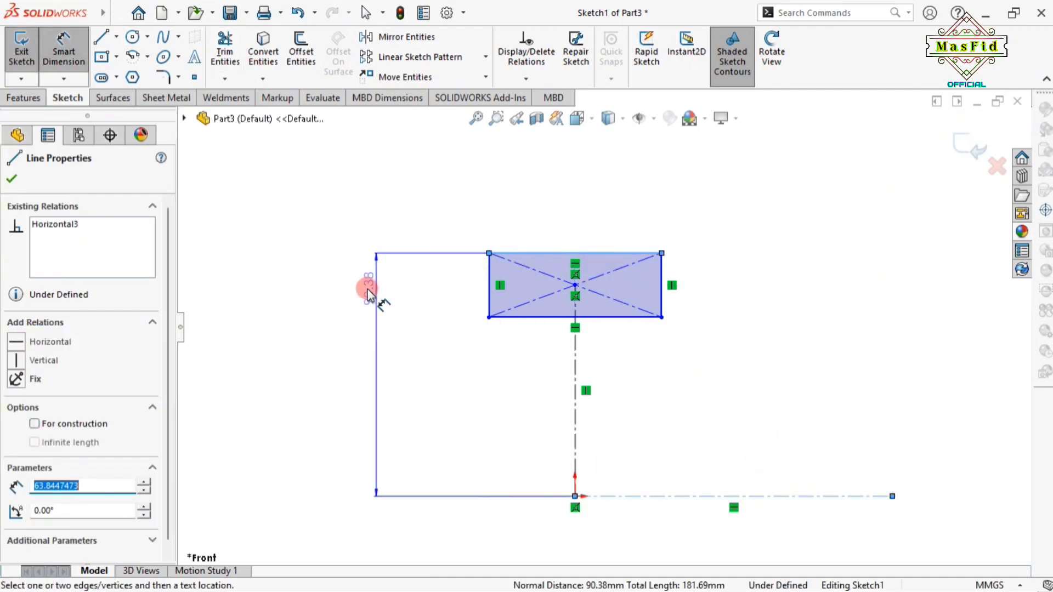
{"action": "left_click", "coordinate": [366, 288]}
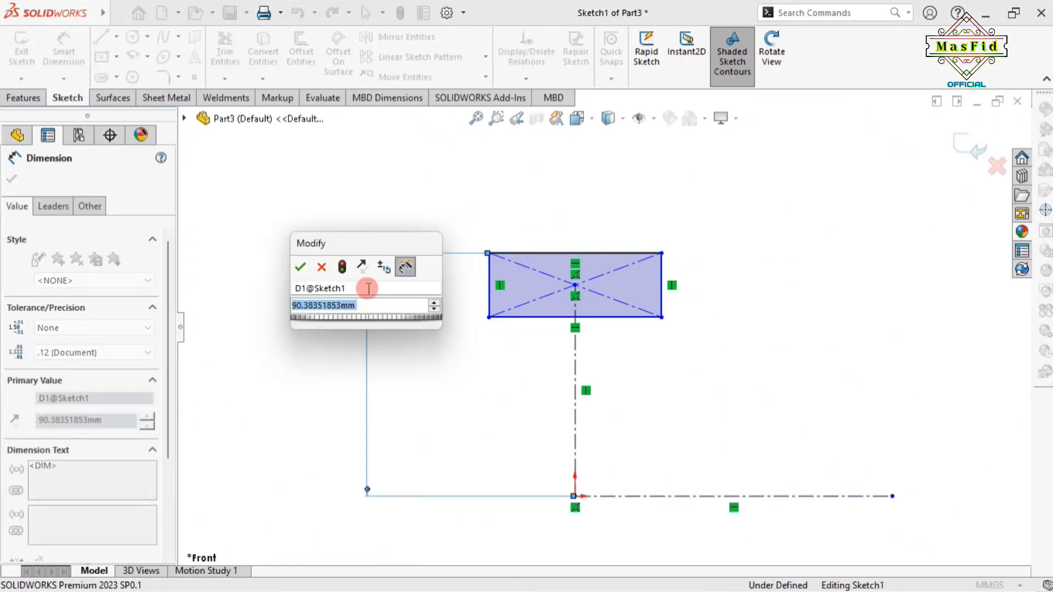
{"action": "type", "text": "37"}
{"action": "key", "text": "Return"}
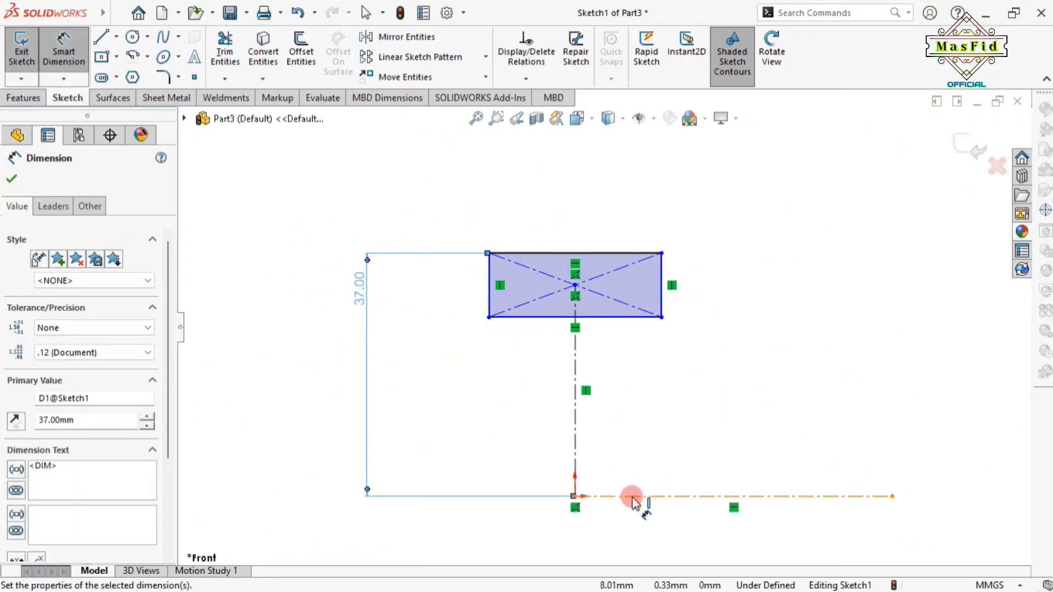
Set the bottom edge 25 mm above the origin and the rectangle width to 31 mm
{"action": "left_click", "coordinate": [602, 319]}
{"action": "left_click", "coordinate": [575, 497]}
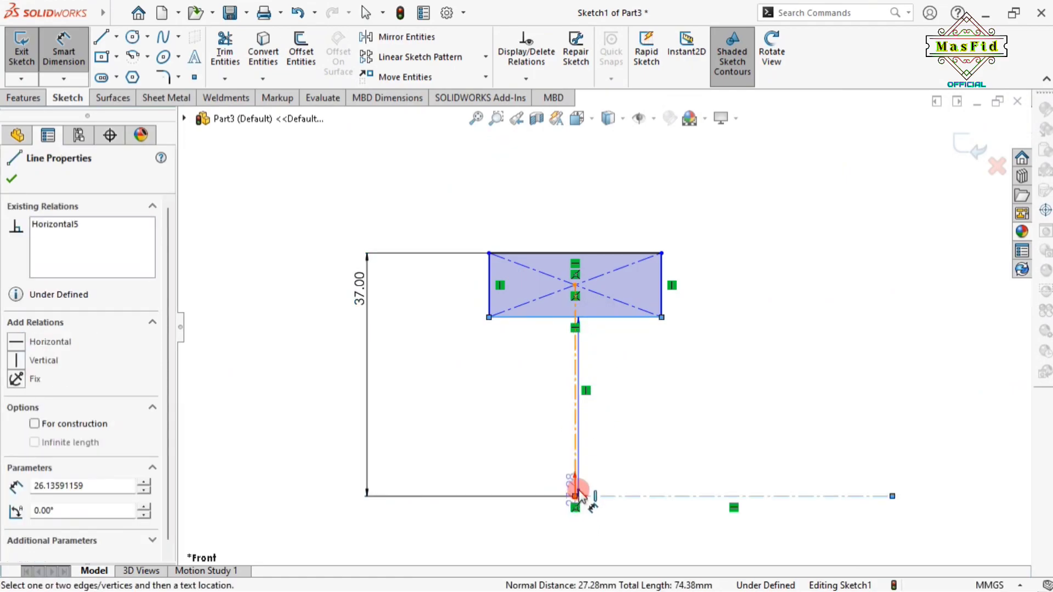
{"action": "left_click", "coordinate": [449, 431]}
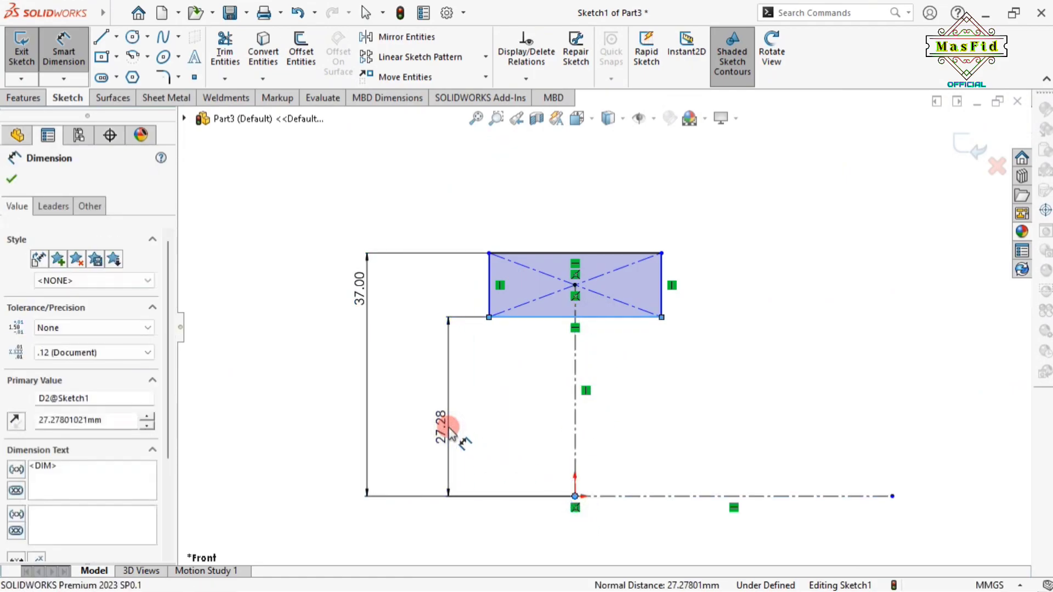
{"action": "type", "text": "25"}
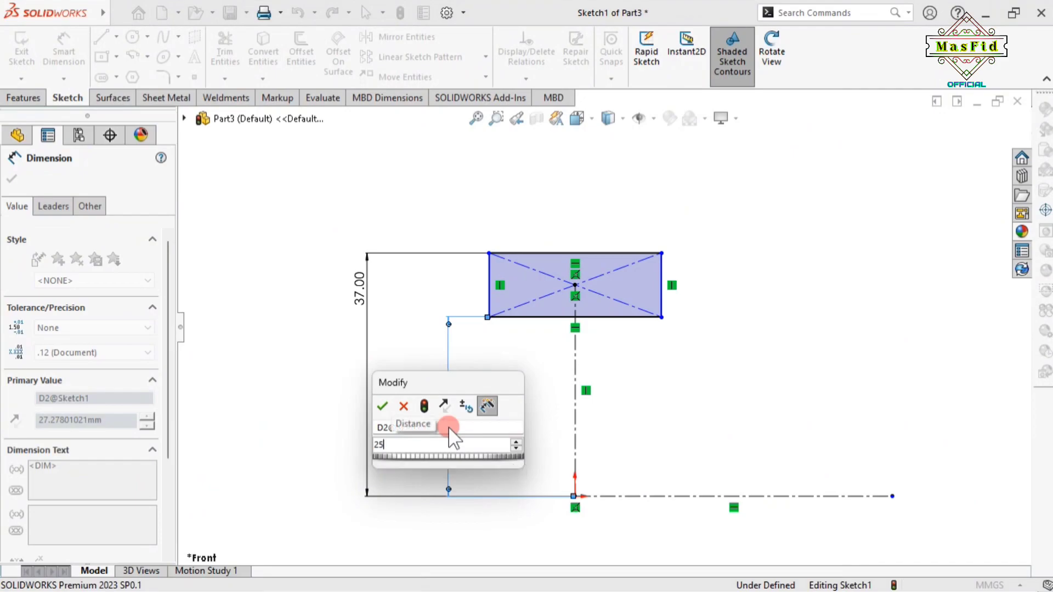
{"action": "key", "text": "Return"}
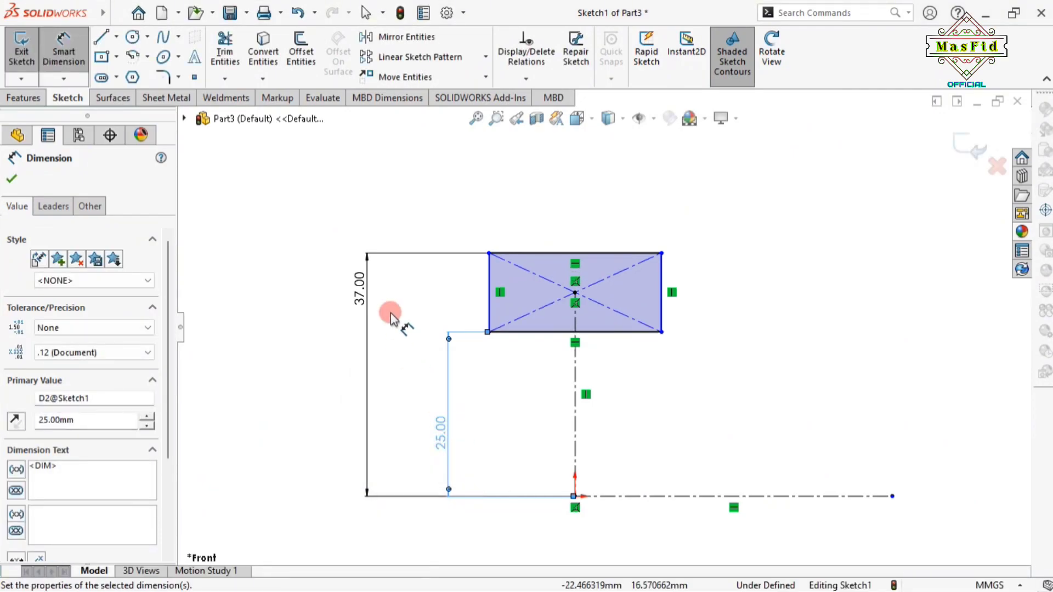
{"action": "left_click", "coordinate": [602, 253]}
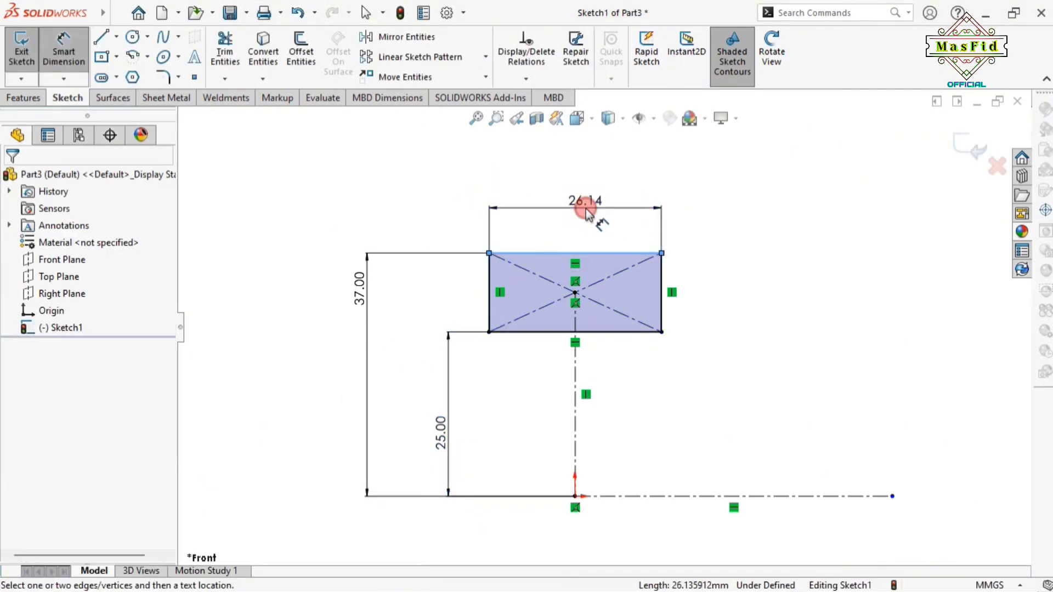
{"action": "left_click", "coordinate": [586, 214]}
{"action": "key", "text": "Return"}
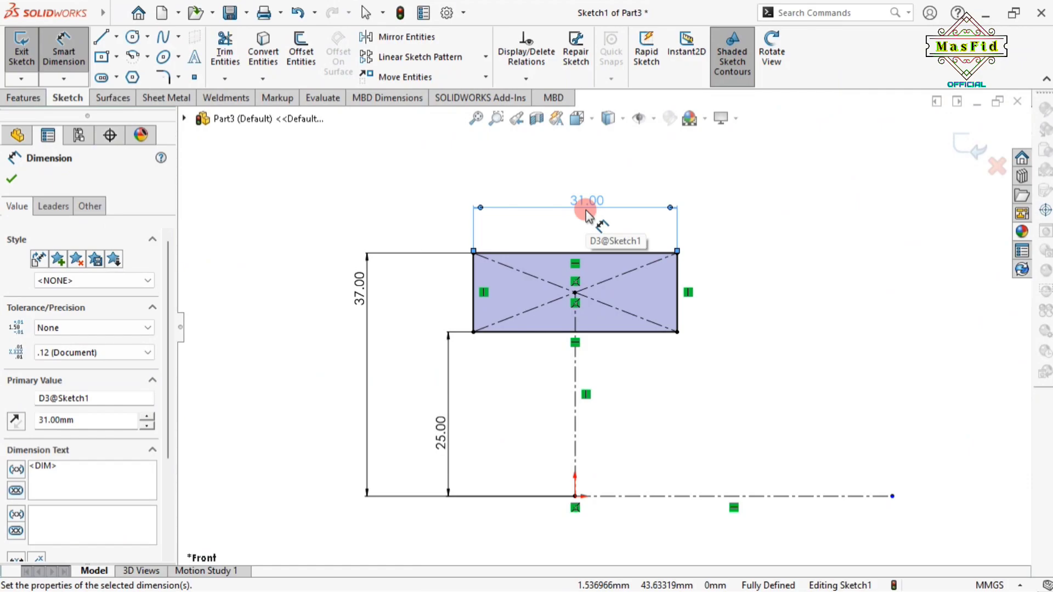
{"action": "left_click", "coordinate": [117, 36]}
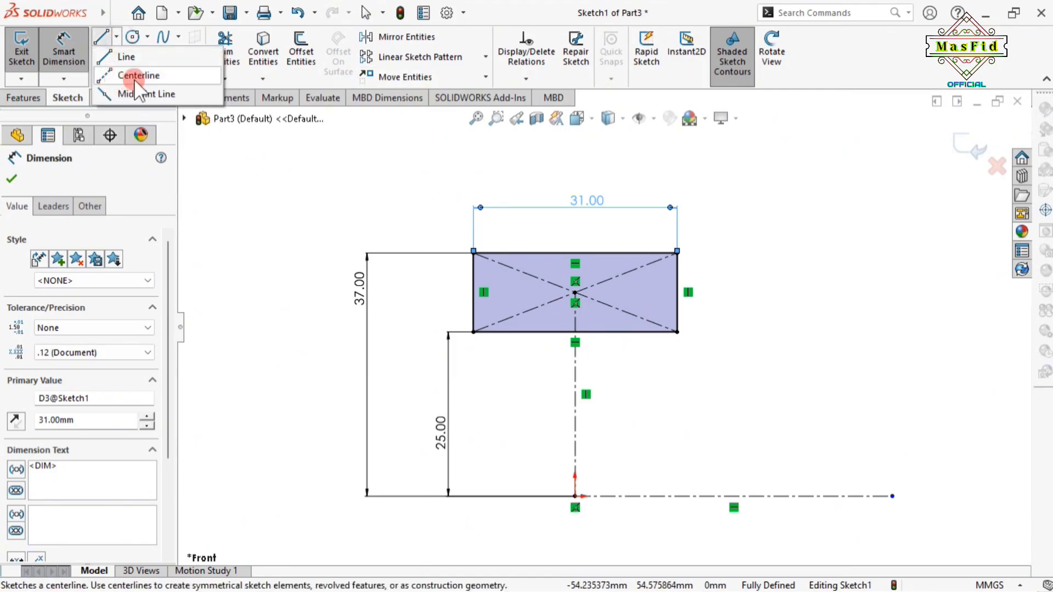
Draw a vertical line rising from the midpoint of the rectangle's top edge
{"action": "left_click", "coordinate": [574, 253]}
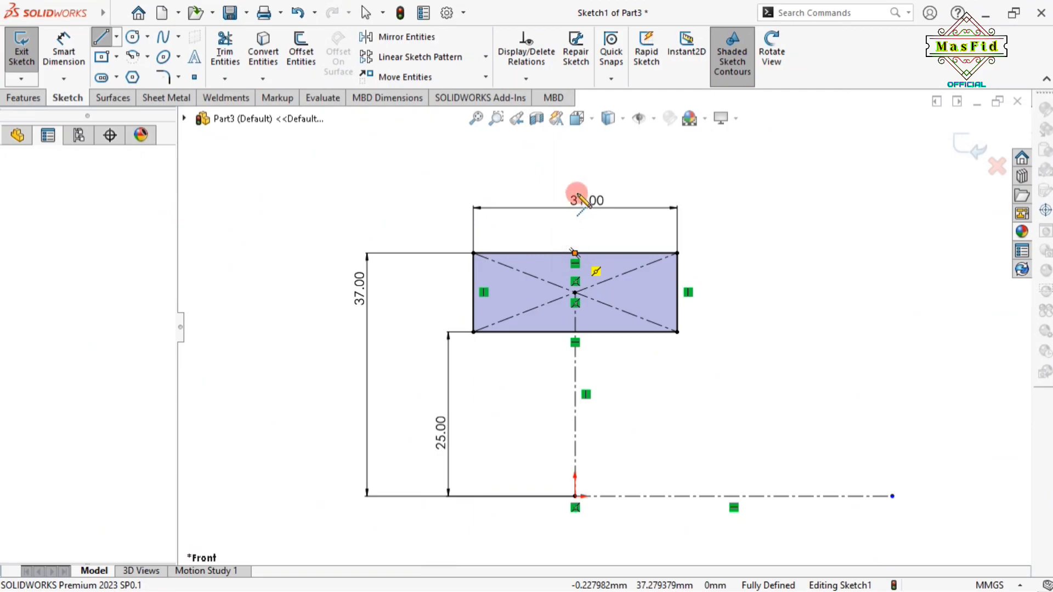
{"action": "left_click", "coordinate": [576, 192]}
{"action": "right_click", "coordinate": [592, 205]}
{"action": "left_click", "coordinate": [604, 167]}
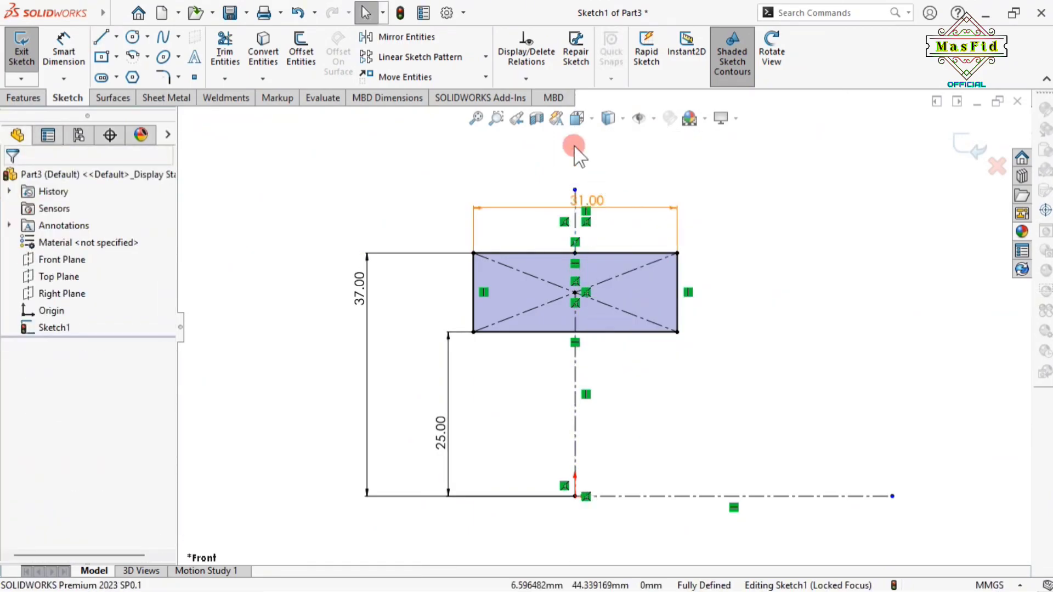
Dimension the 31 mm width and the line's offset 8 mm above the rectangle's top
{"action": "left_click", "coordinate": [77, 55]}
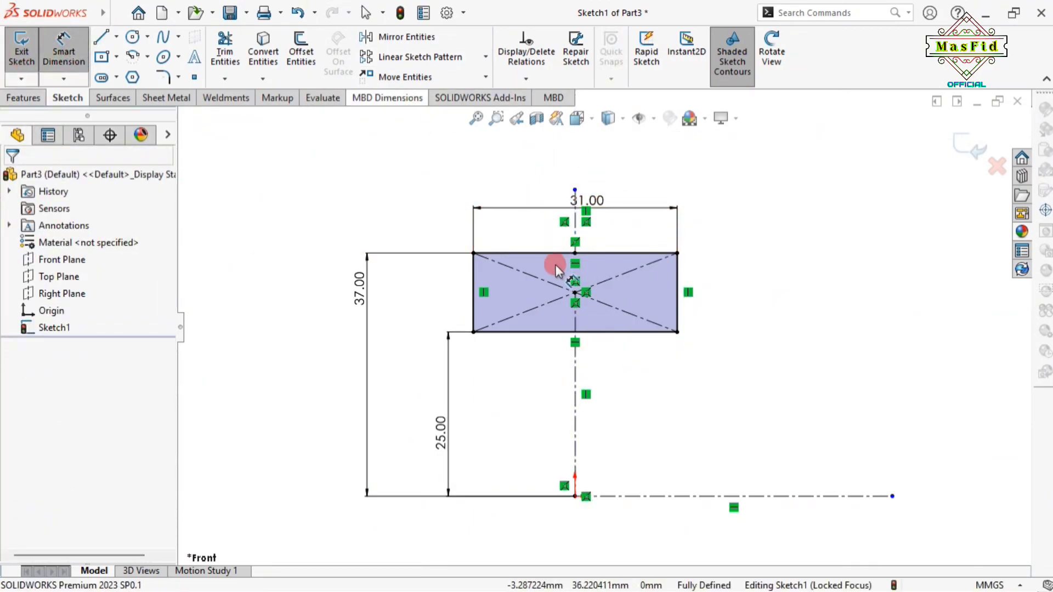
{"action": "left_click", "coordinate": [572, 191]}
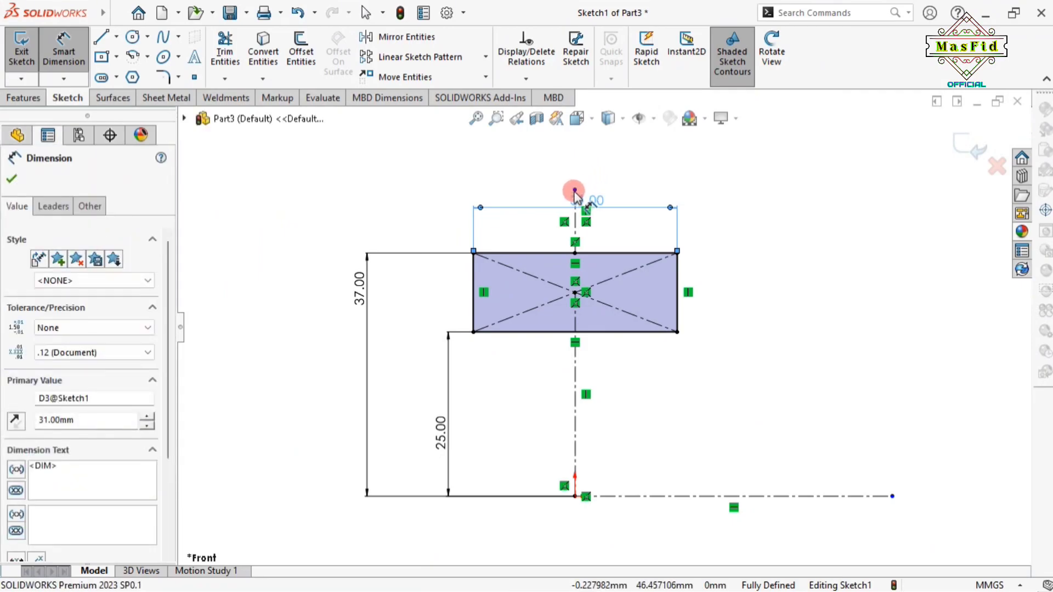
{"action": "key", "text": "Escape"}
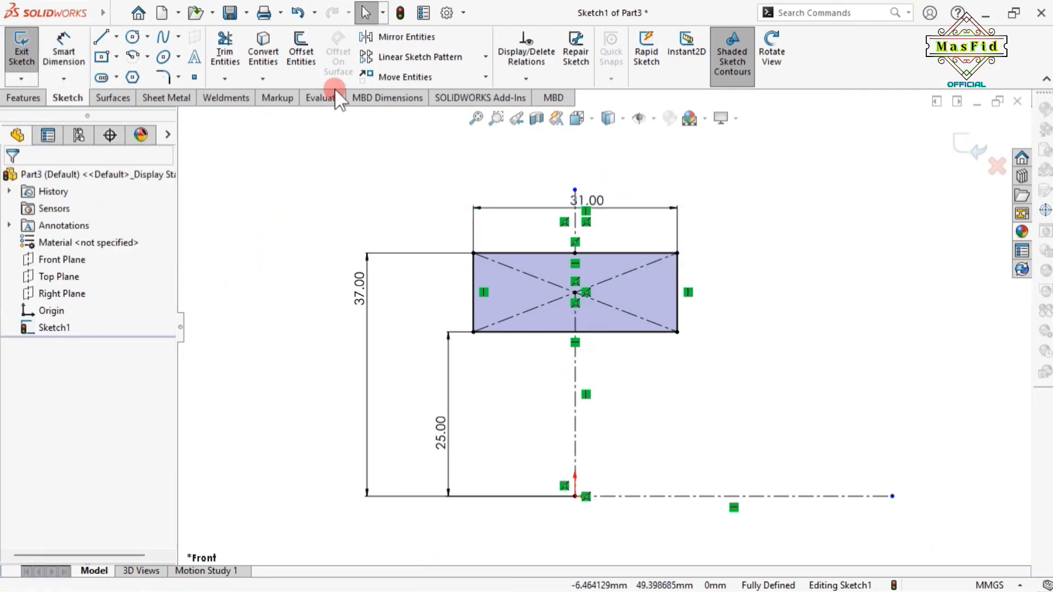
{"action": "left_click", "coordinate": [58, 50]}
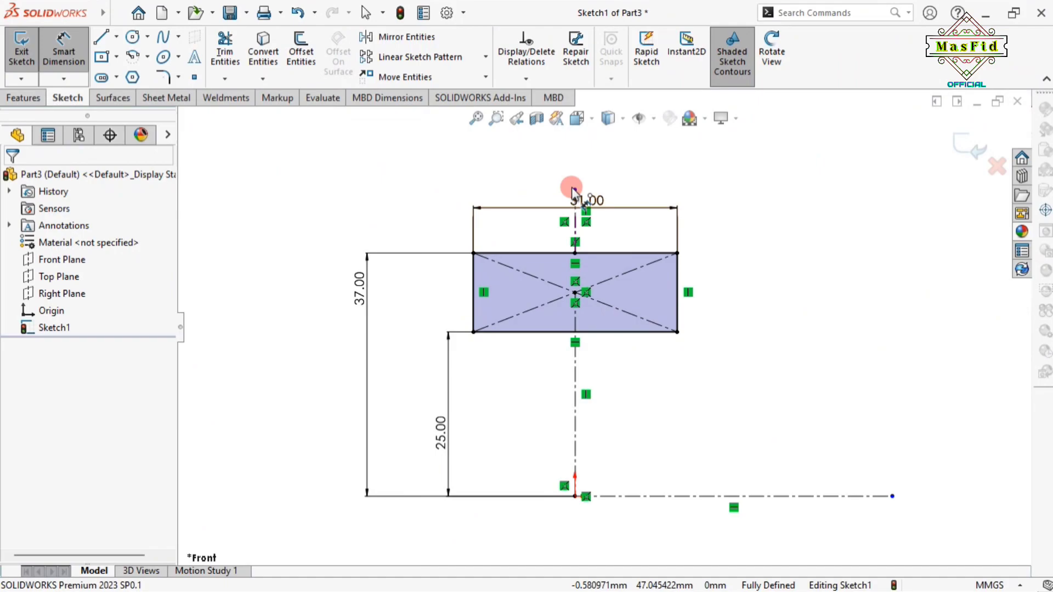
{"action": "left_click", "coordinate": [574, 191]}
{"action": "left_click", "coordinate": [678, 253]}
{"action": "left_click", "coordinate": [747, 222]}
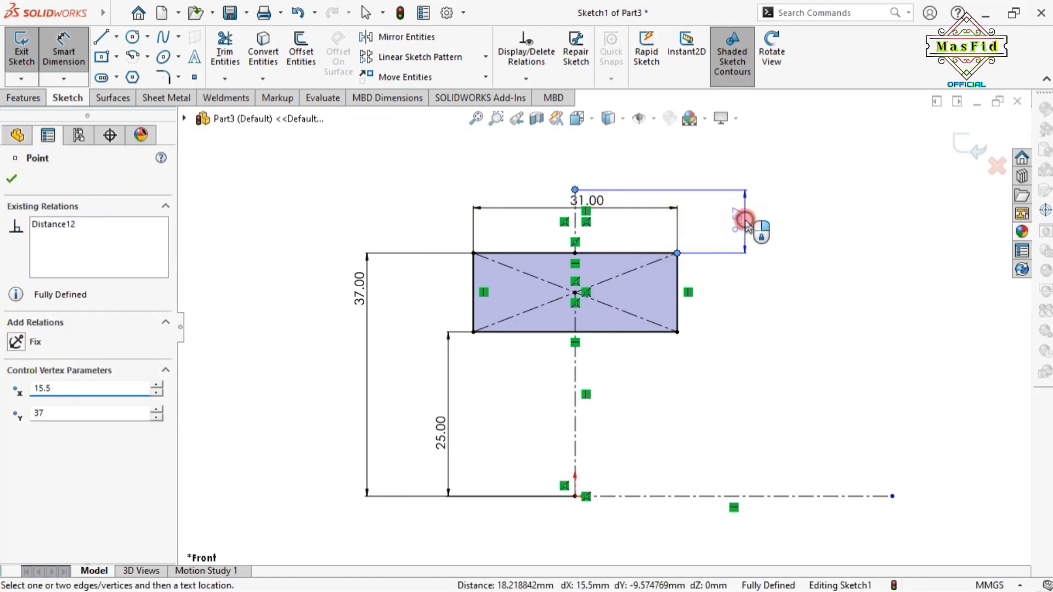
{"action": "type", "text": "10"}
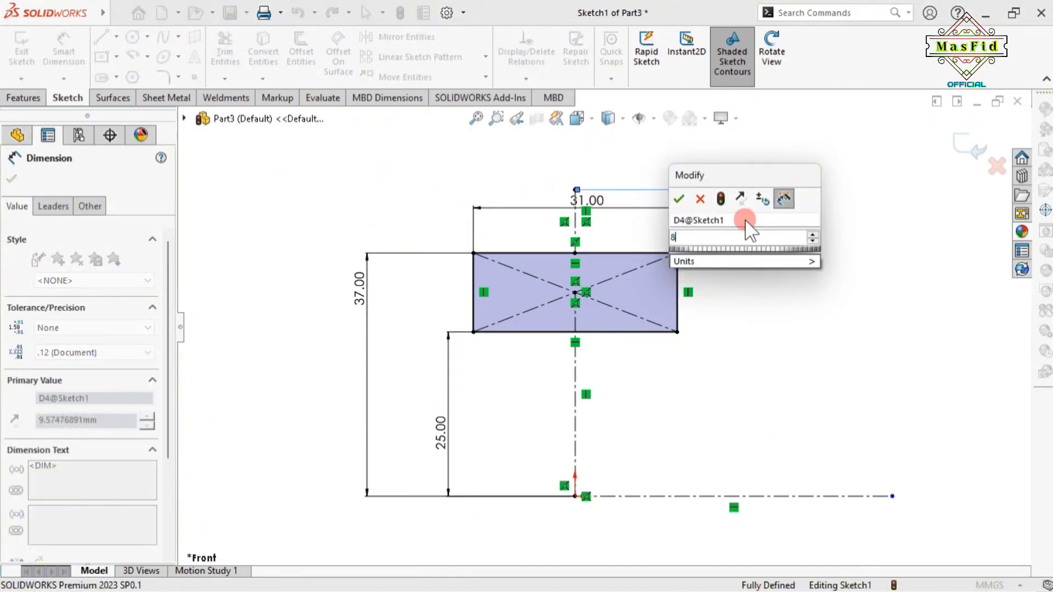
{"action": "key", "text": "Return"}
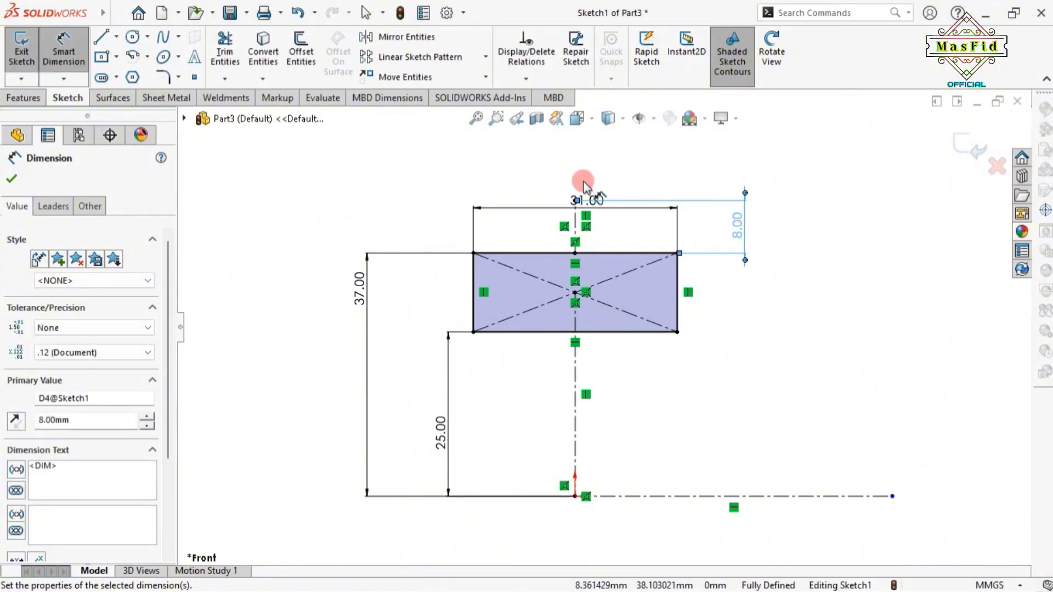
Move the 31 mm width dimension leftward and confirm it
{"action": "scroll", "coordinate": [582, 189], "scroll_direction": "down", "scroll_amount": 2}
{"action": "left_click_drag", "start_coordinate": [586, 223], "coordinate": [536, 207]}
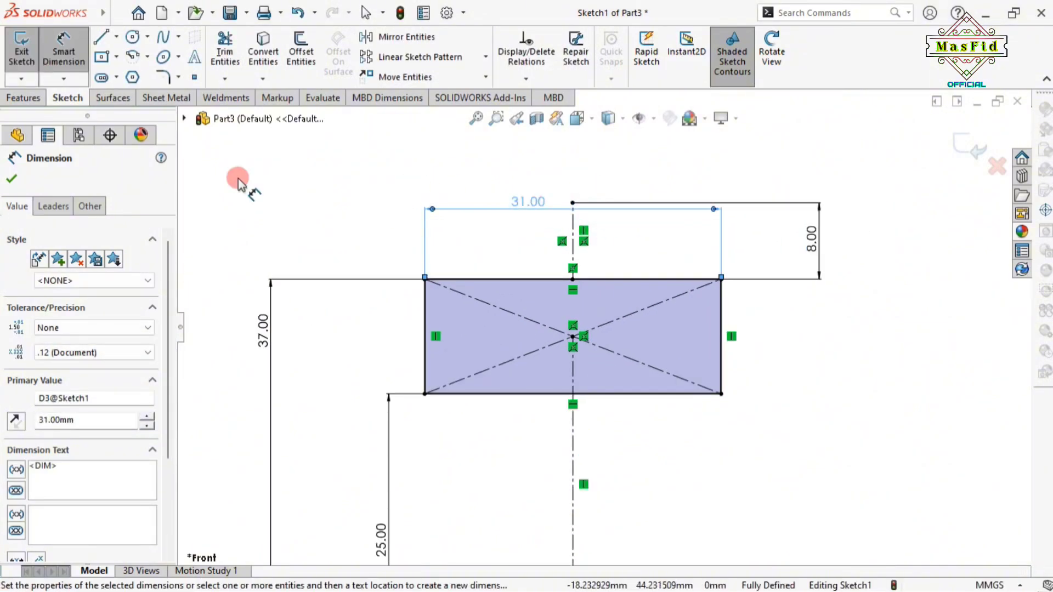
{"action": "left_click", "coordinate": [14, 177]}
{"action": "scroll", "coordinate": [576, 329], "scroll_direction": "up", "scroll_amount": 1}
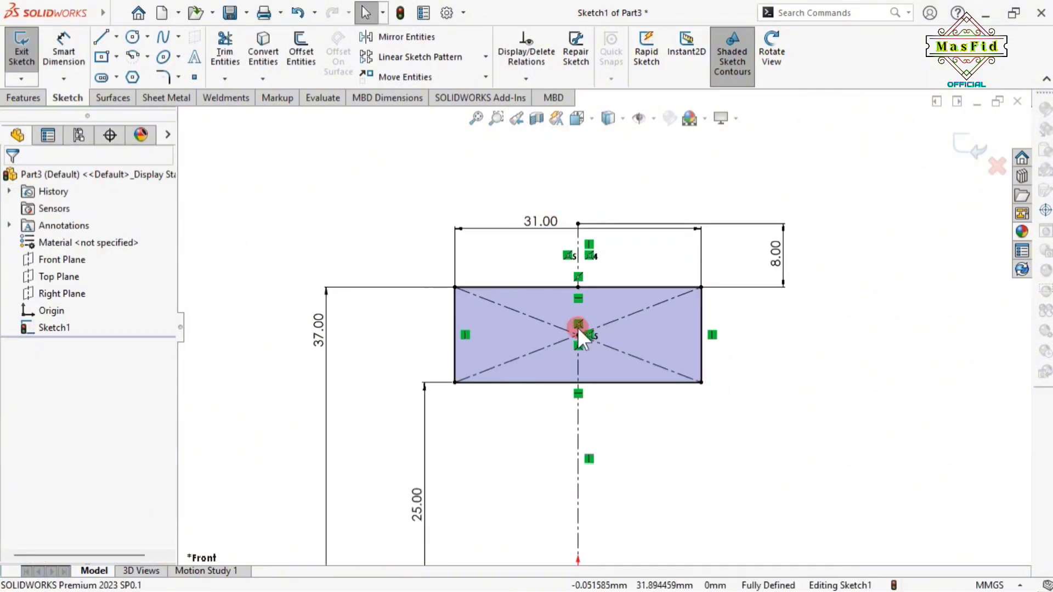
Draw a centerpoint half-circle arc at the top midpoint, spanning from right to left
{"action": "left_click", "coordinate": [144, 58]}
{"action": "left_click", "coordinate": [173, 76]}
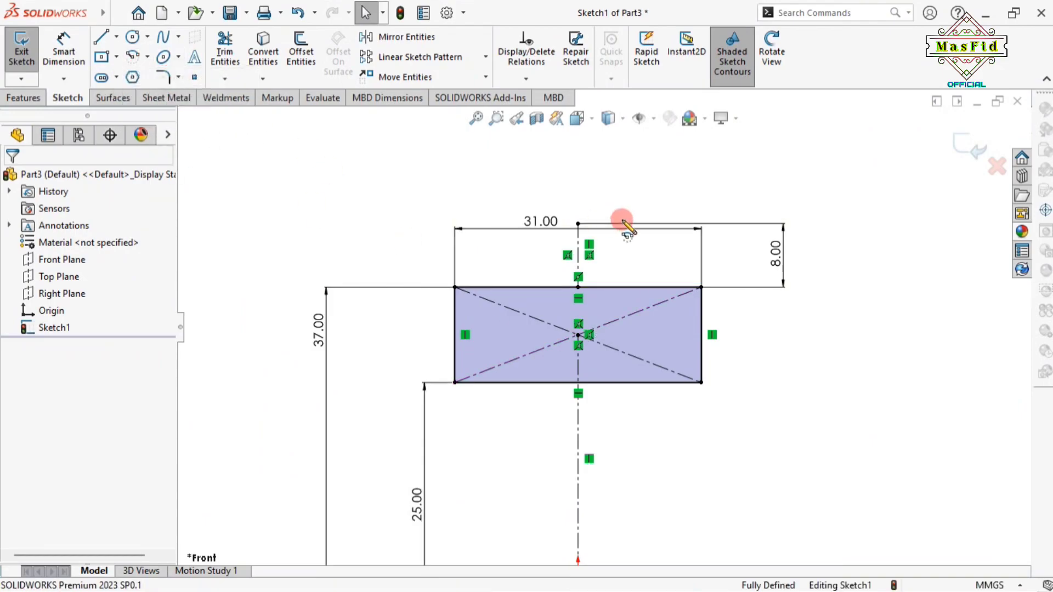
{"action": "left_click", "coordinate": [578, 223]}
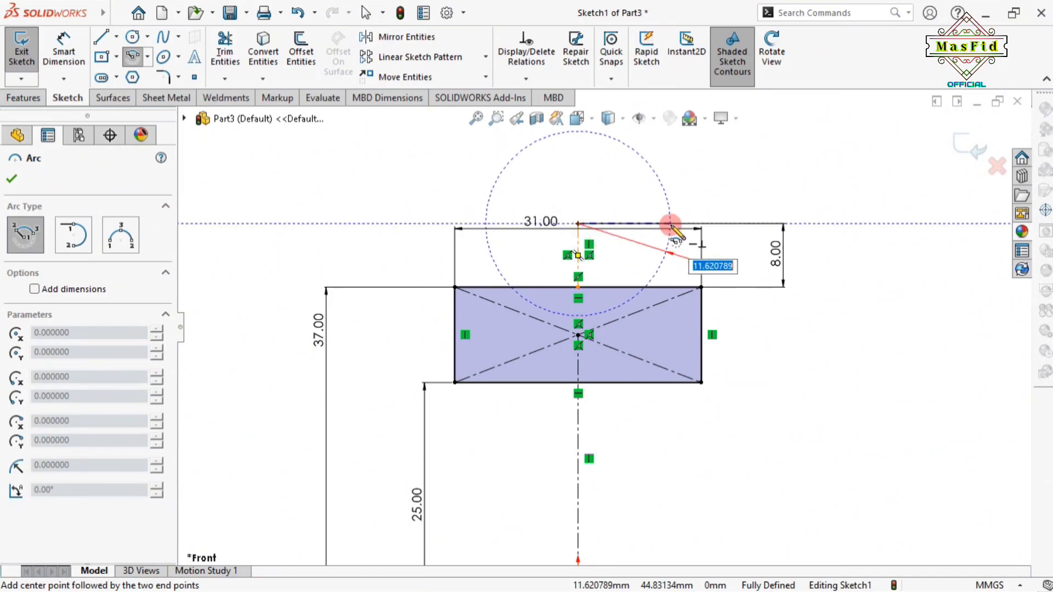
{"action": "left_click", "coordinate": [671, 225]}
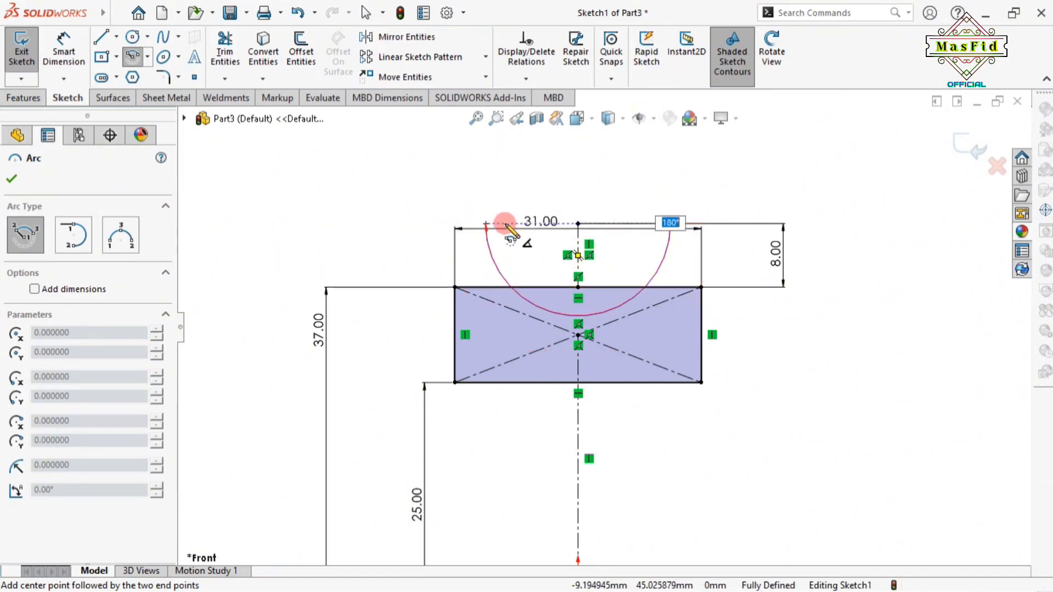
{"action": "left_click", "coordinate": [504, 225]}
{"action": "right_click", "coordinate": [527, 226]}
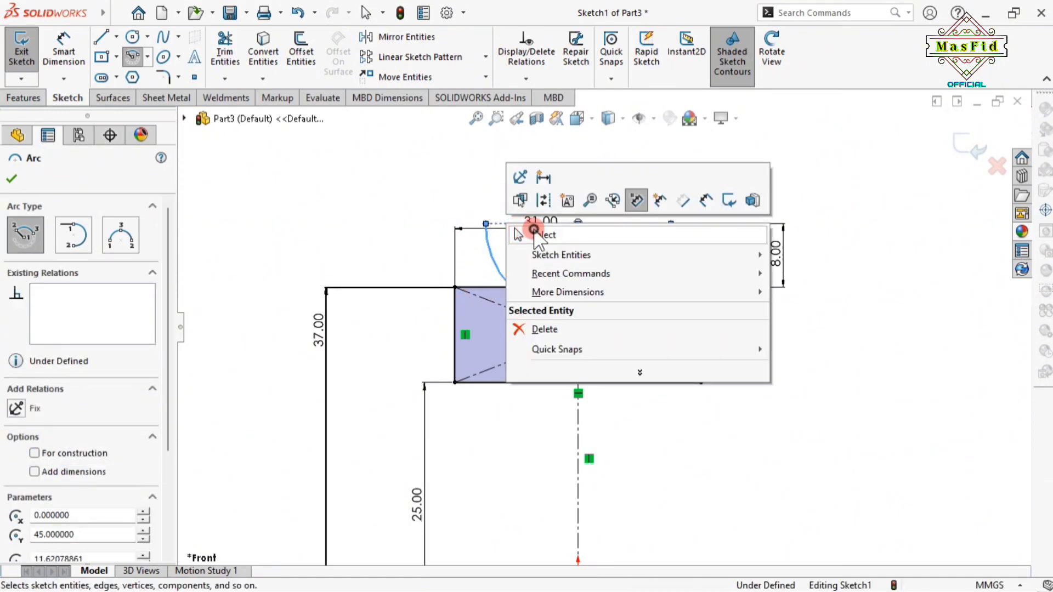
{"action": "left_click", "coordinate": [530, 234]}
Add an R12 radius dimension beside the semicircular arc
{"action": "left_click", "coordinate": [73, 44]}
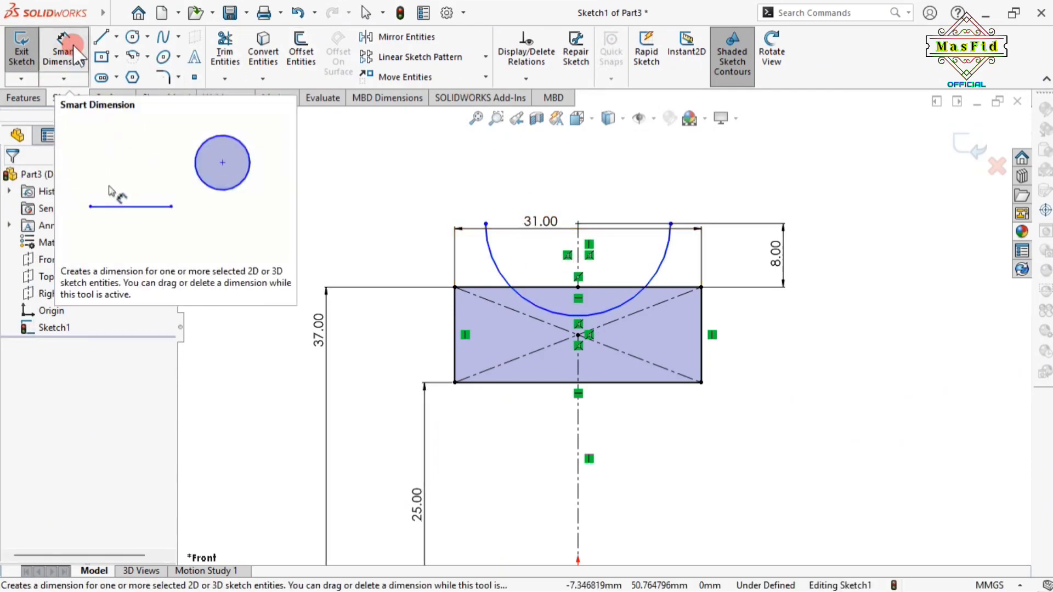
{"action": "left_click", "coordinate": [498, 273]}
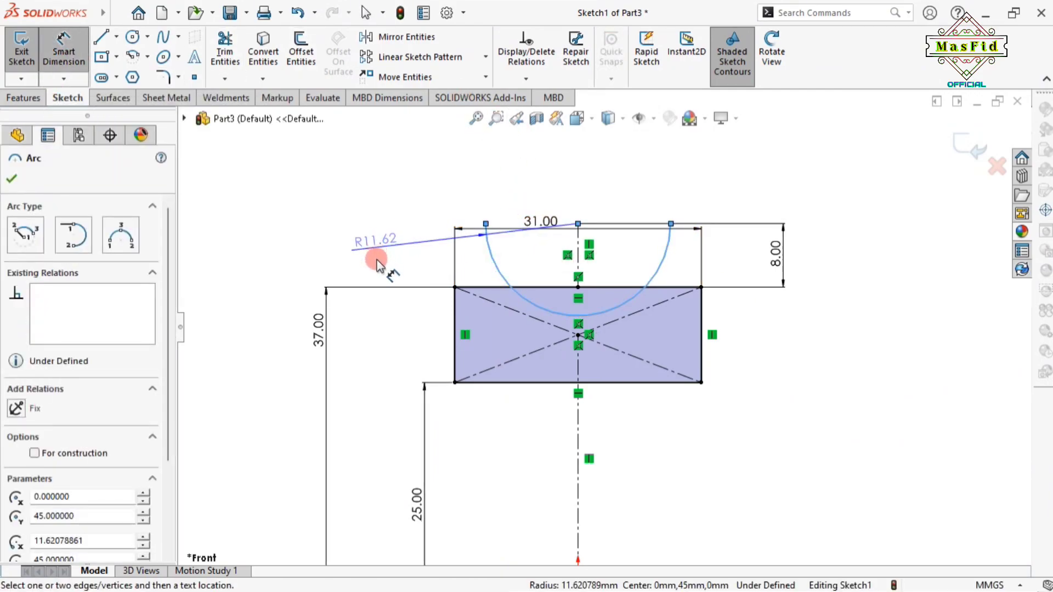
{"action": "left_click", "coordinate": [389, 279]}
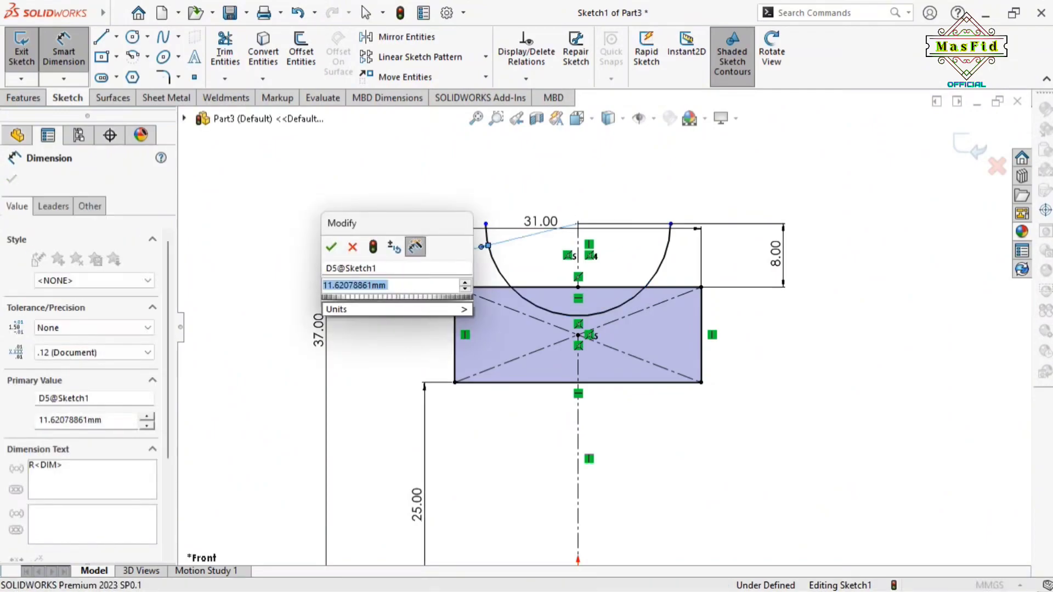
{"action": "type", "text": "12"}
{"action": "key", "text": "Return"}
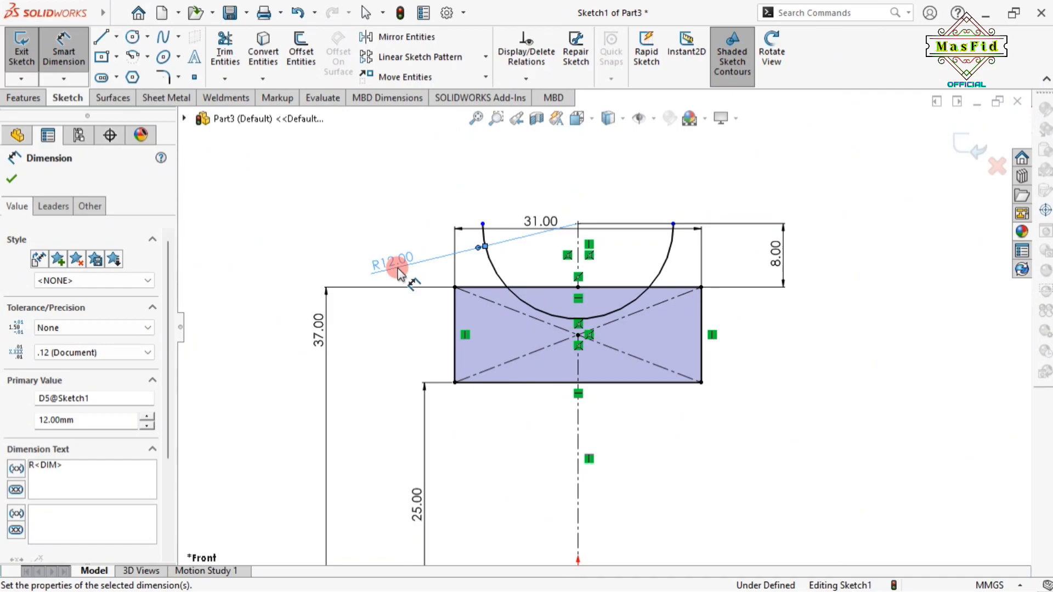
{"action": "left_click", "coordinate": [11, 178]}
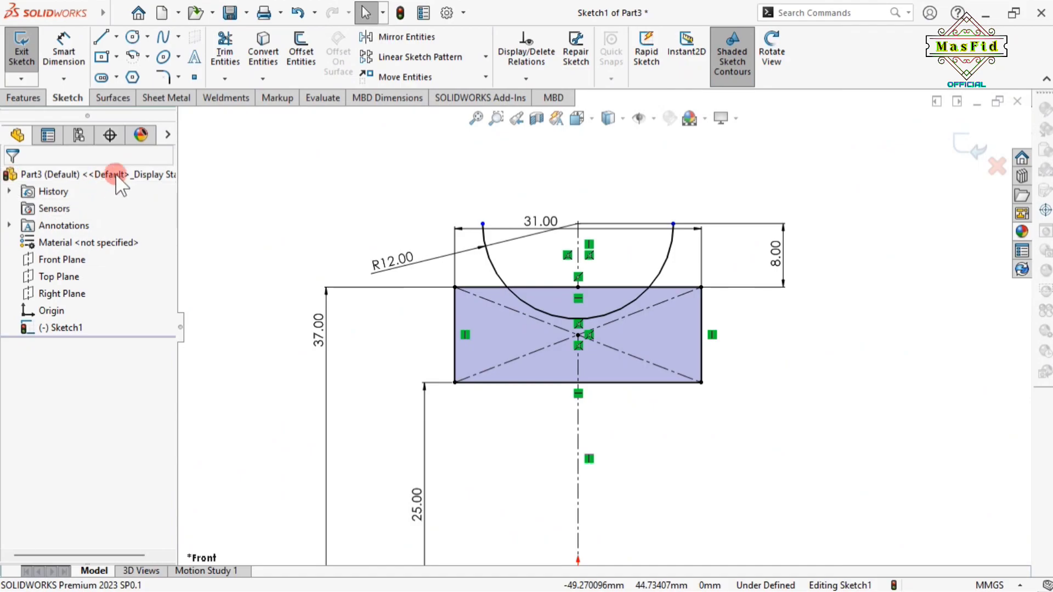
Power-trim the arc ends above the top edge and the top line's middle section
{"action": "left_click", "coordinate": [225, 50]}
{"action": "mouse_move", "coordinate": [473, 267]}
{"action": "left_mouse_down"}
{"action": "mouse_move", "coordinate": [505, 265]}
{"action": "mouse_move", "coordinate": [548, 299]}
{"action": "mouse_move", "coordinate": [673, 273]}
{"action": "mouse_move", "coordinate": [597, 207]}
{"action": "left_mouse_up"}
{"action": "left_click", "coordinate": [11, 179]}
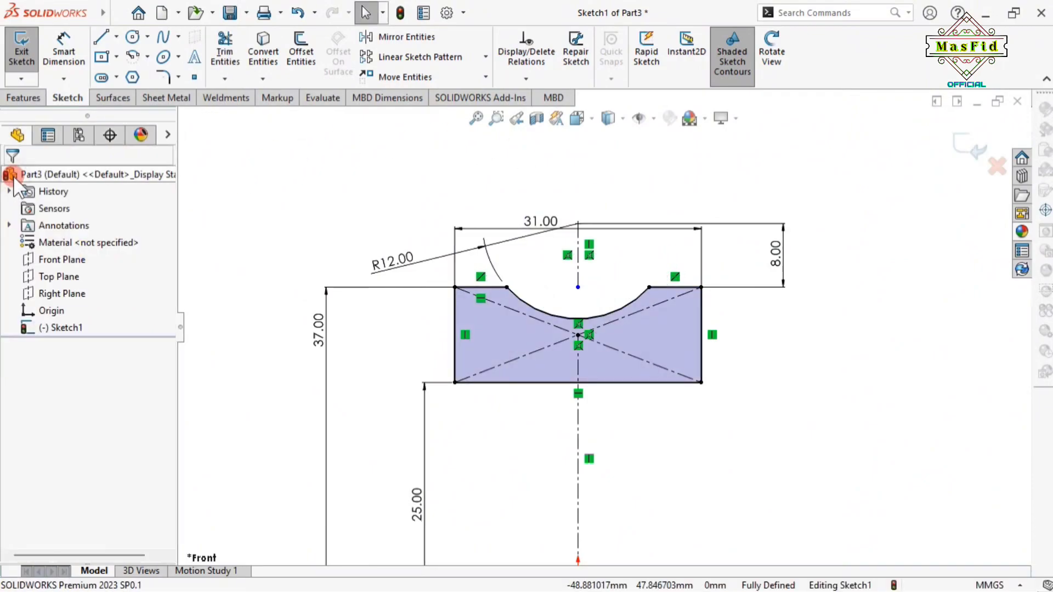
{"action": "left_click", "coordinate": [632, 364]}
{"action": "scroll", "coordinate": [633, 365], "scroll_direction": "down", "scroll_amount": 4}
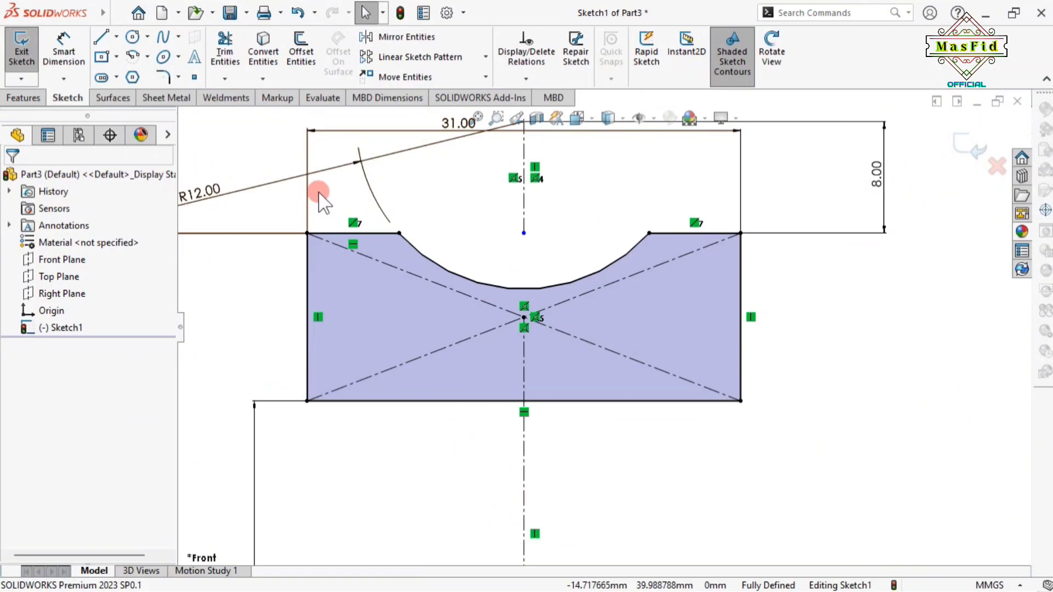
Make the two top edge segments equal in length
{"action": "left_click", "coordinate": [339, 234]}
{"action": "left_click", "coordinate": [671, 234], "text": "ctrl"}
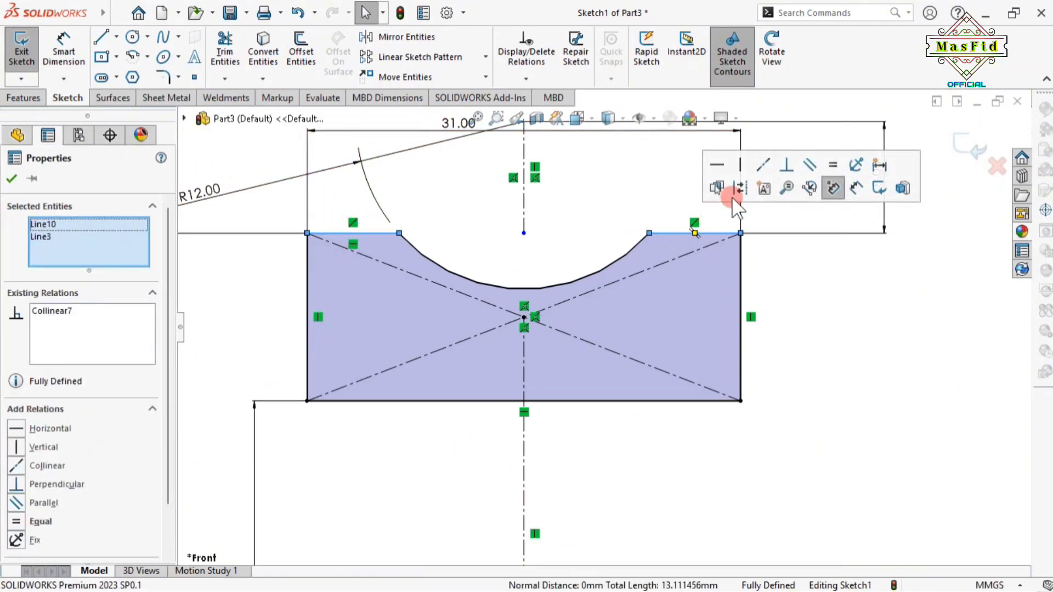
{"action": "left_click", "coordinate": [832, 163]}
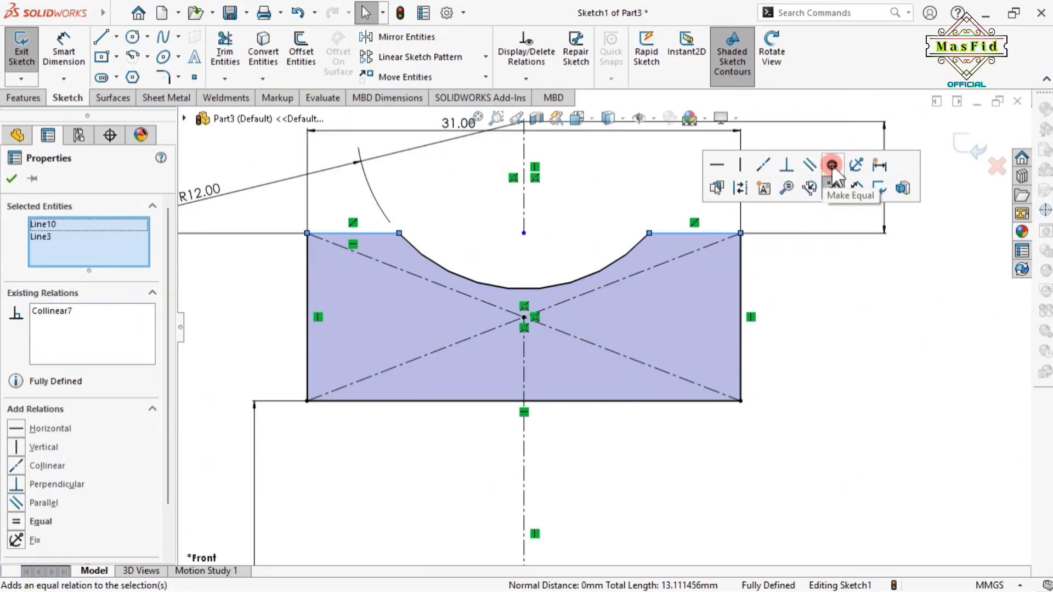
{"action": "left_click", "coordinate": [10, 179]}
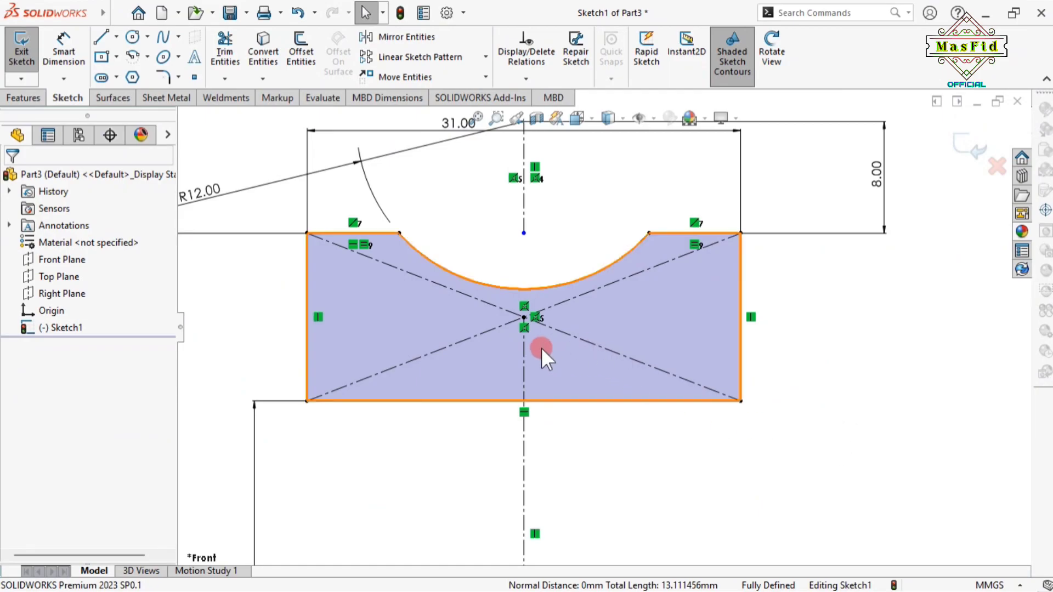
Round the bottom-left and bottom-right corners with 2 mm sketch fillets
{"action": "left_click", "coordinate": [163, 77]}
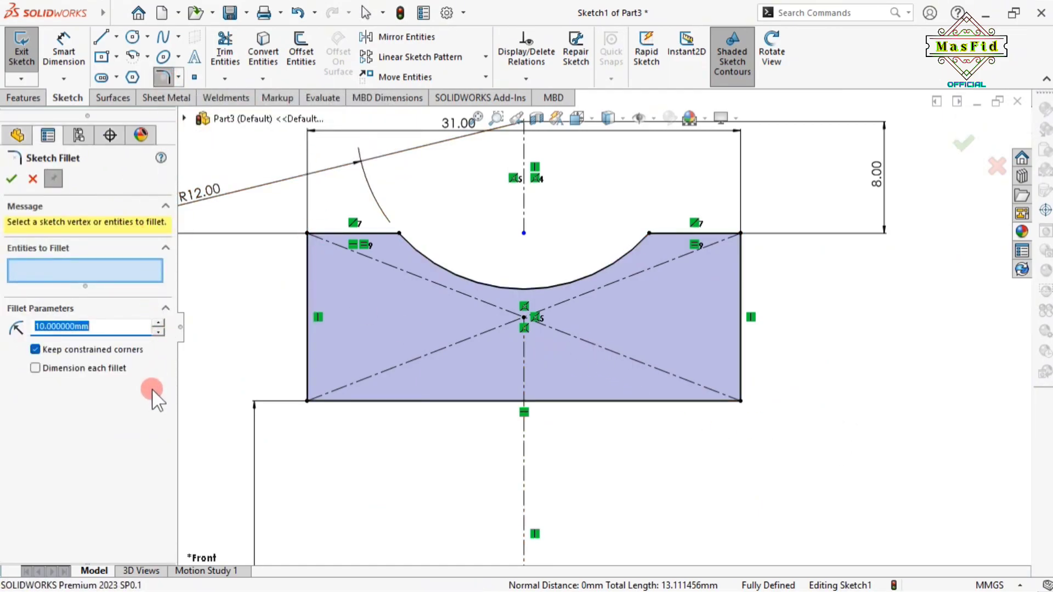
{"action": "type", "text": "2"}
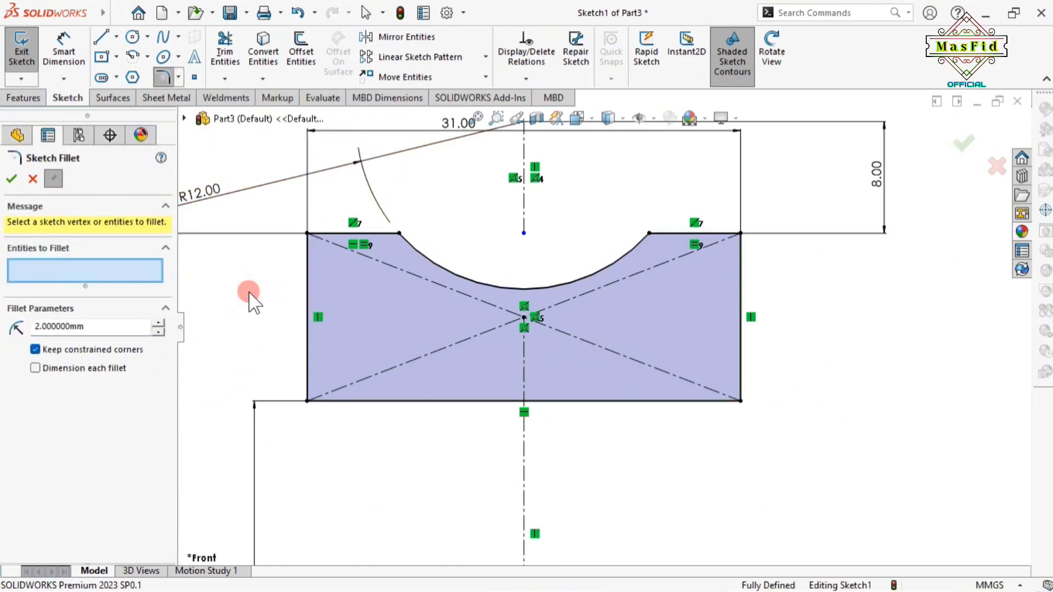
{"action": "left_click", "coordinate": [309, 402]}
{"action": "left_click", "coordinate": [737, 397]}
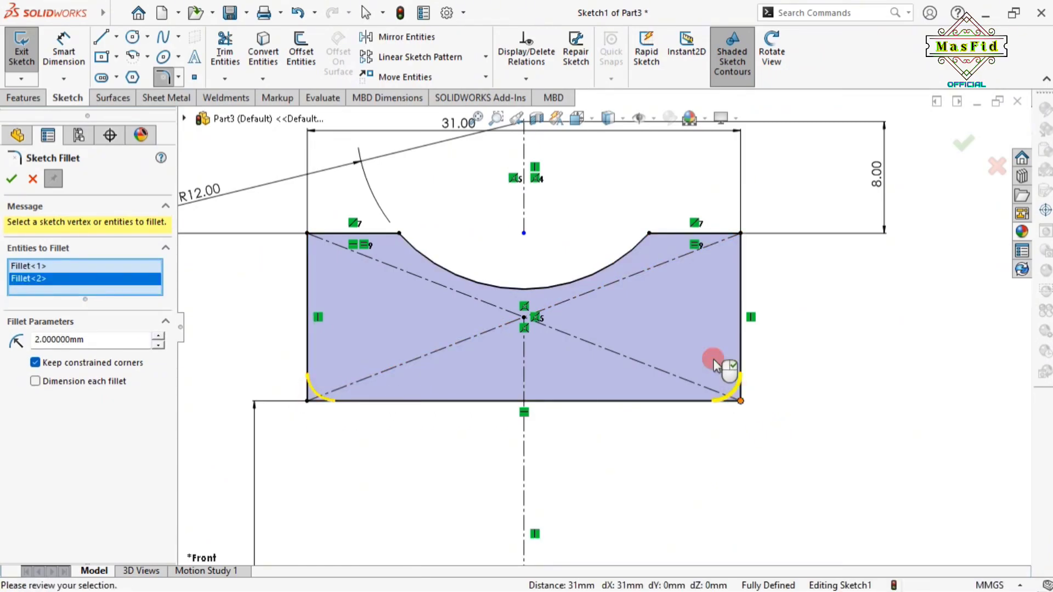
{"action": "left_click", "coordinate": [11, 180]}
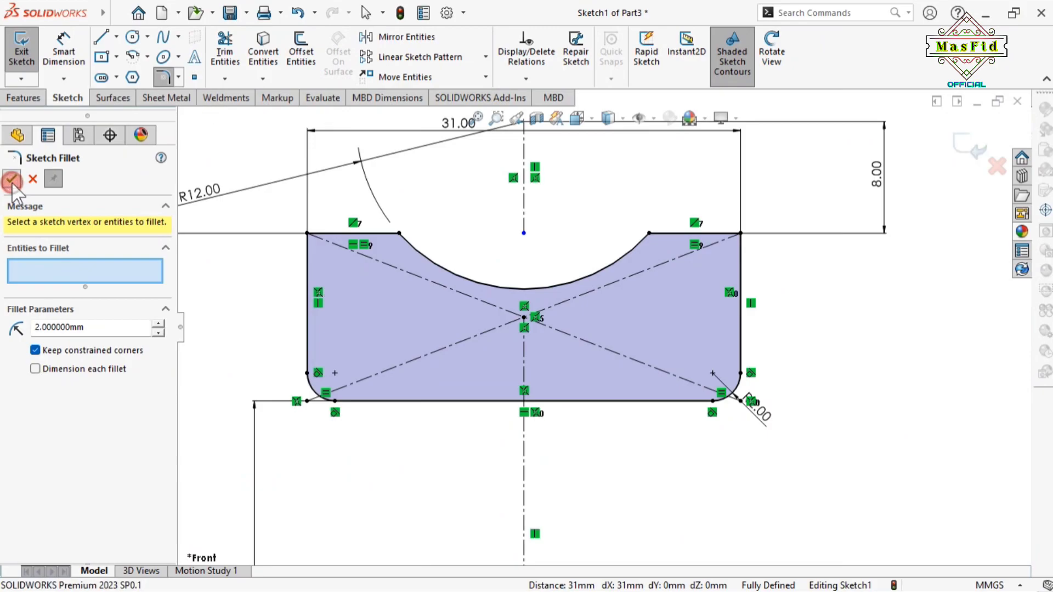
{"action": "left_click", "coordinate": [12, 180]}
{"action": "scroll", "coordinate": [494, 378], "scroll_direction": "up", "scroll_amount": 3}
{"action": "scroll", "coordinate": [505, 369], "scroll_direction": "down", "scroll_amount": 1}
{"action": "scroll", "coordinate": [509, 364], "scroll_direction": "up", "scroll_amount": 1}
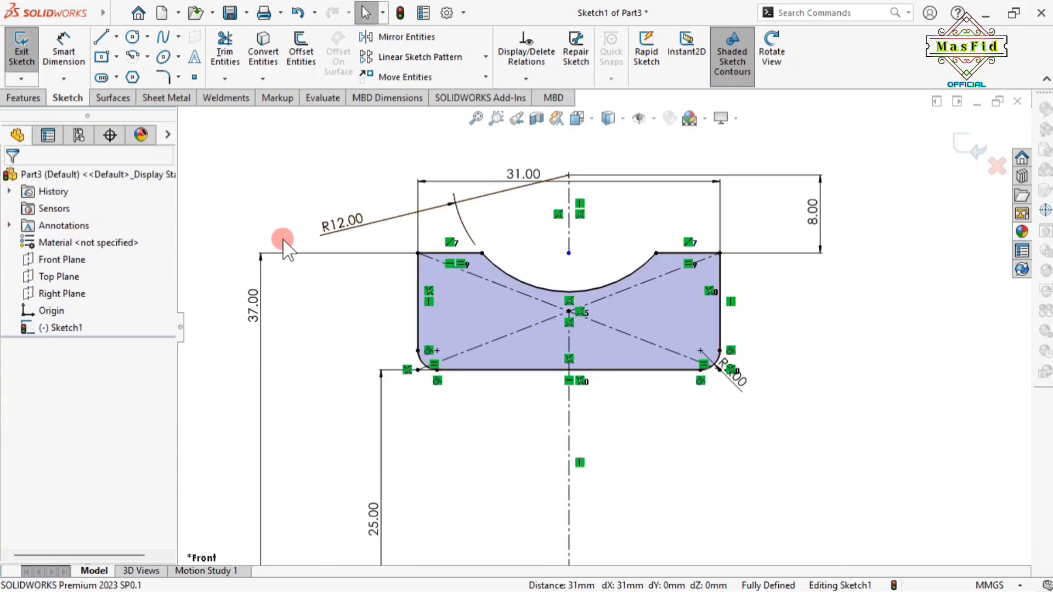
{"action": "left_click", "coordinate": [25, 97]}
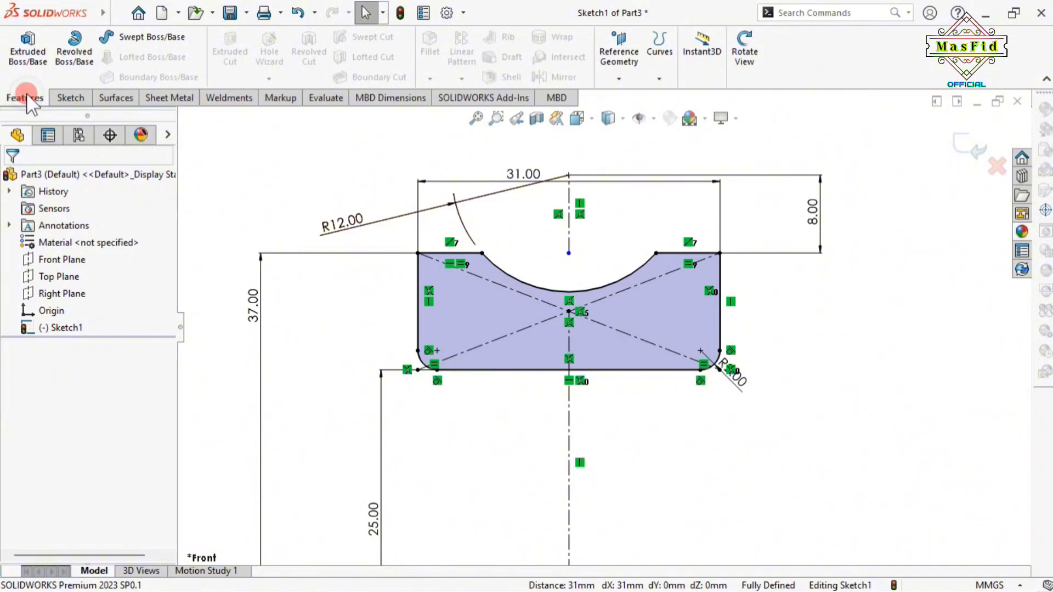
Revolve the profile 360° about the centerline into a ring
{"action": "left_click", "coordinate": [74, 51]}
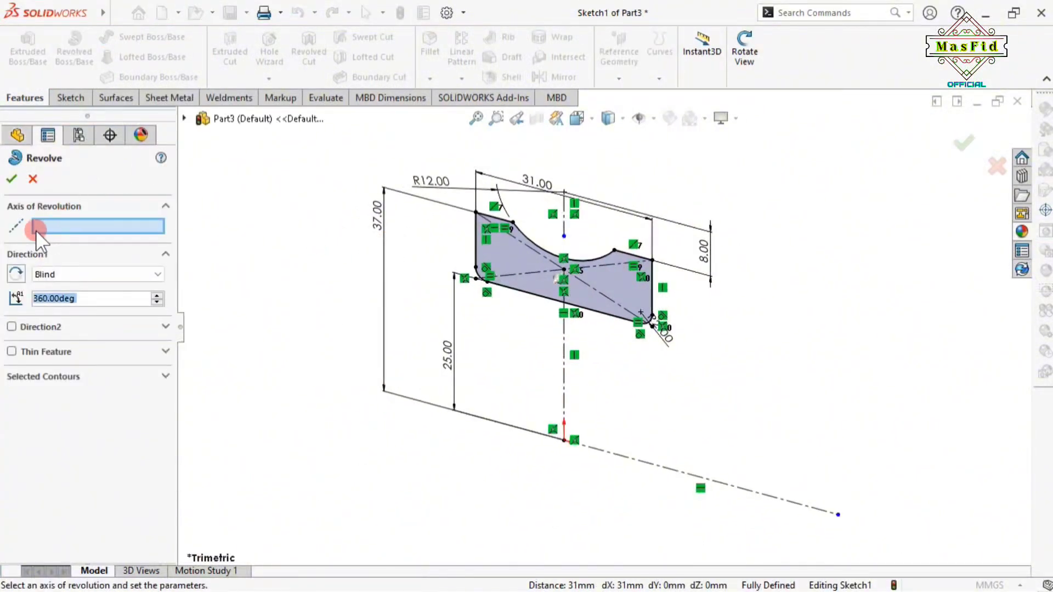
{"action": "left_click", "coordinate": [59, 225]}
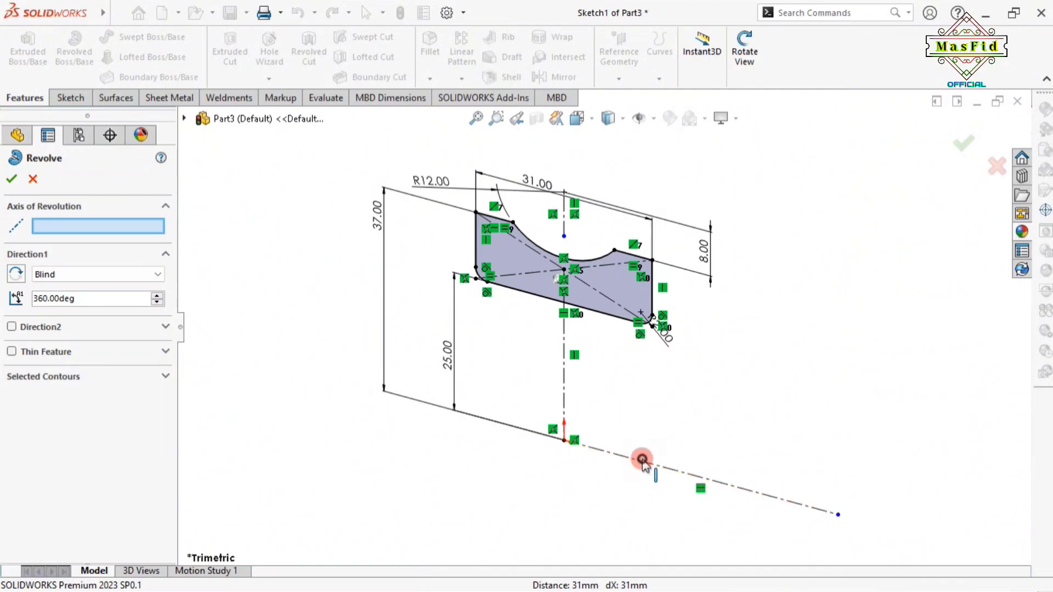
{"action": "left_click", "coordinate": [642, 459]}
{"action": "scroll", "coordinate": [617, 357], "scroll_direction": "up", "scroll_amount": 3}
{"action": "scroll", "coordinate": [624, 356], "scroll_direction": "down", "scroll_amount": 1}
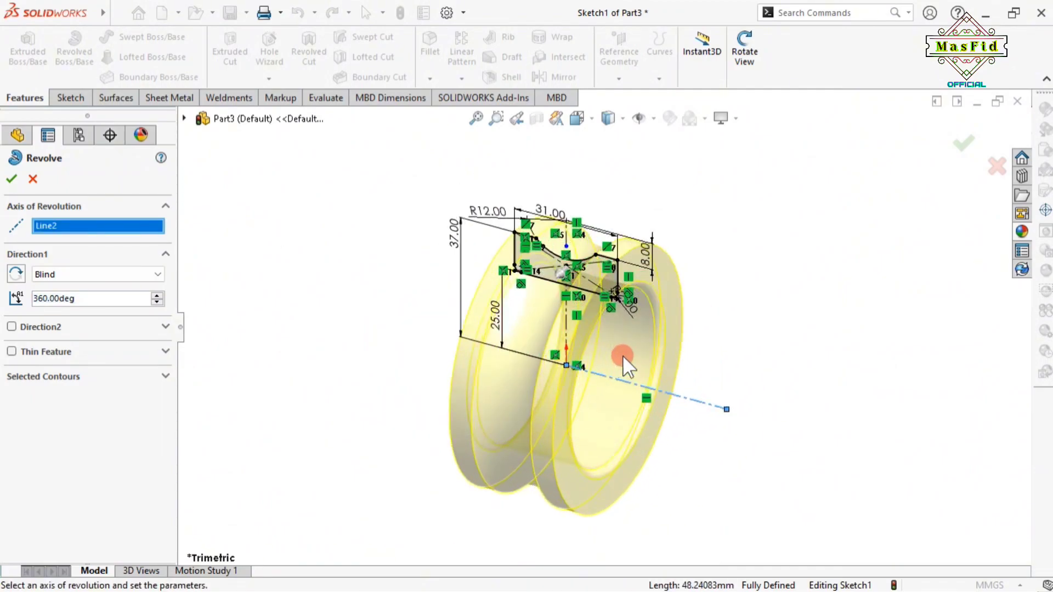
{"action": "left_click", "coordinate": [11, 179]}
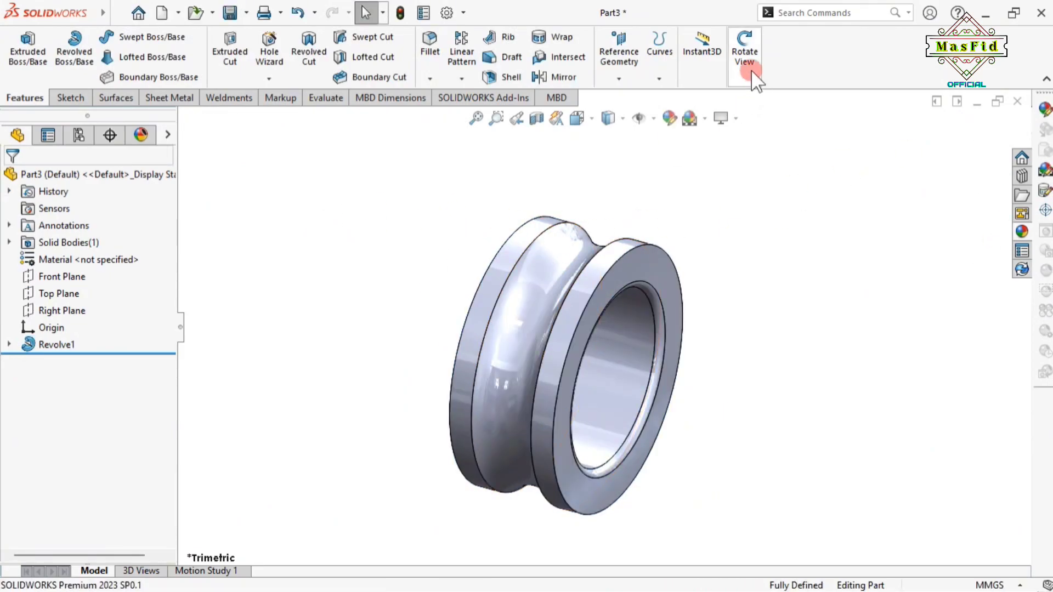
Apply a polished steel appearance to the ring part
{"action": "left_click", "coordinate": [744, 54]}
{"action": "left_click_drag", "start_coordinate": [536, 238], "coordinate": [317, 254]}
{"action": "left_click", "coordinate": [744, 55]}
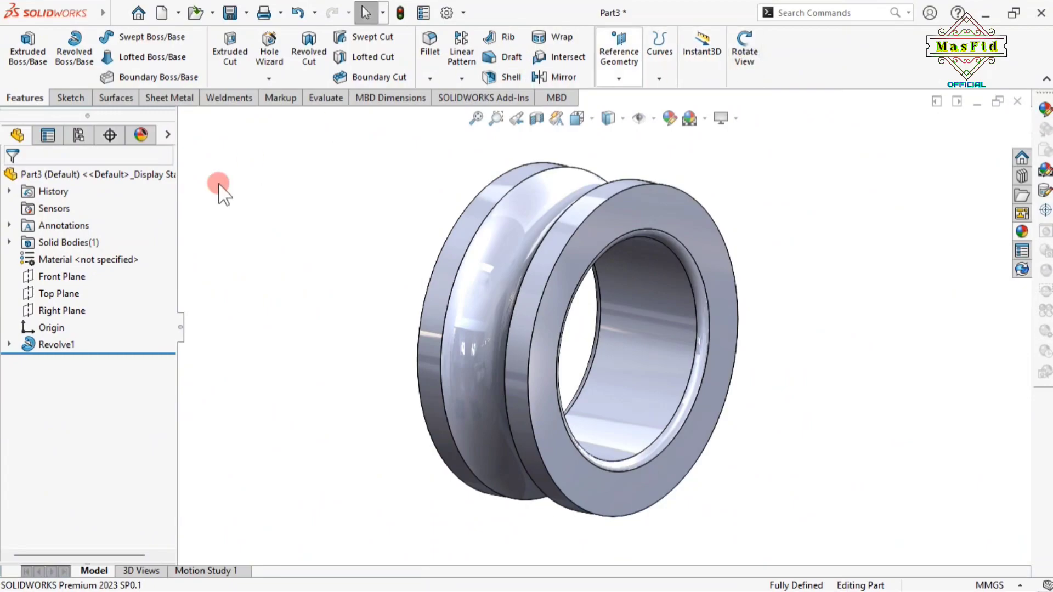
{"action": "left_click", "coordinate": [84, 176]}
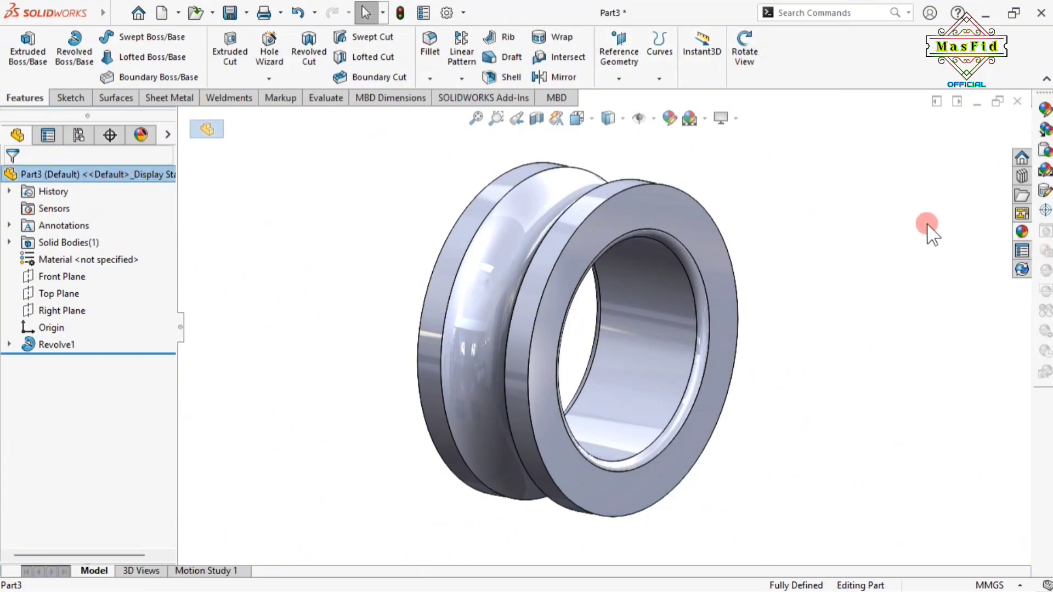
{"action": "left_click", "coordinate": [1022, 229]}
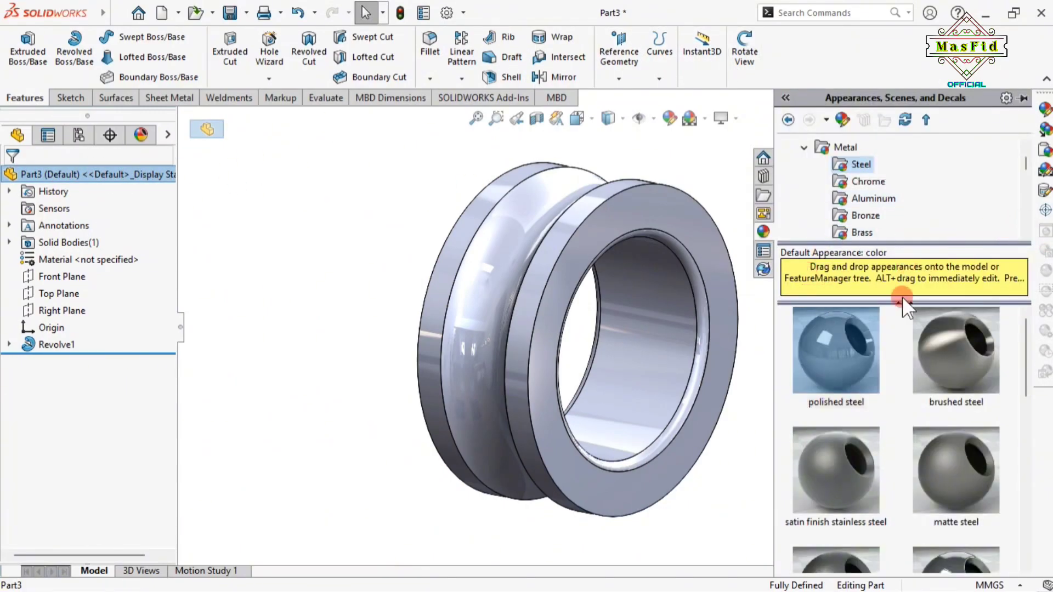
{"action": "left_click_drag", "start_coordinate": [837, 344], "coordinate": [592, 332]}
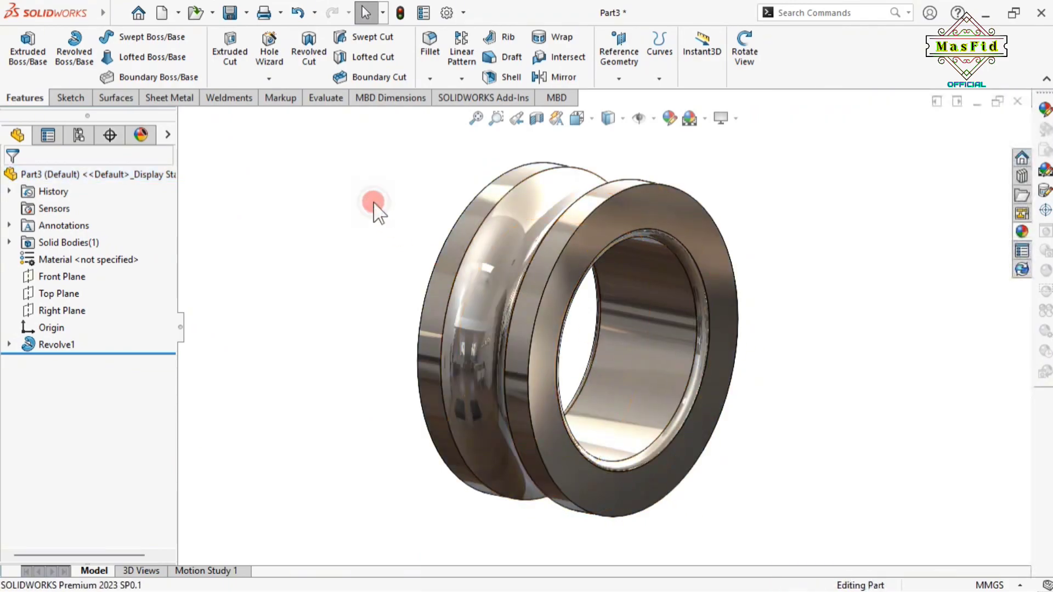
{"action": "left_click", "coordinate": [231, 13]}
Enter the file name '2. Inner Bearing' and save the ring part
{"action": "left_click", "coordinate": [250, 36]}
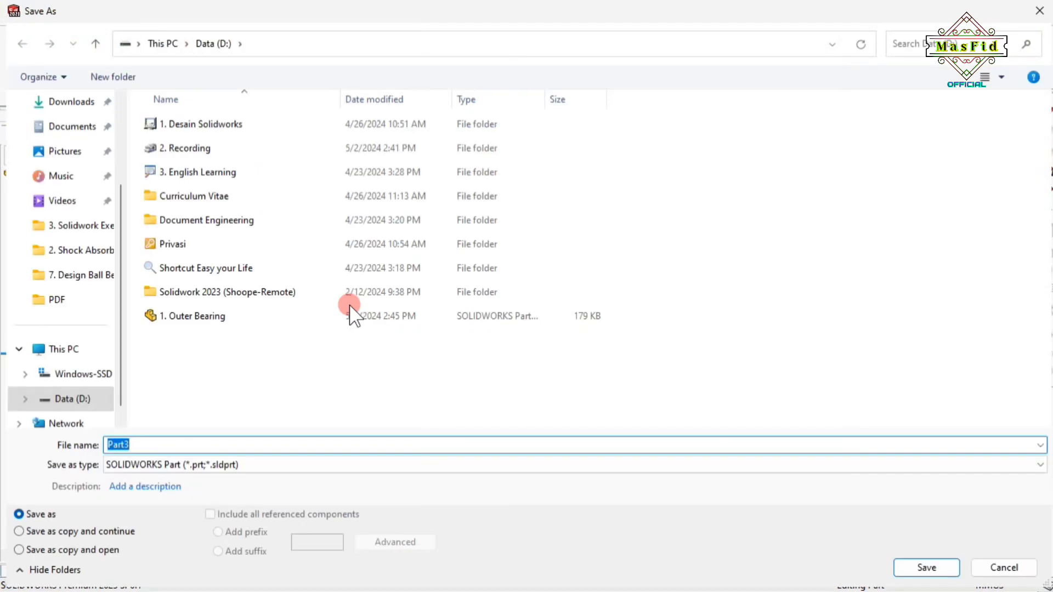
{"action": "type", "text": "2. Inner"}
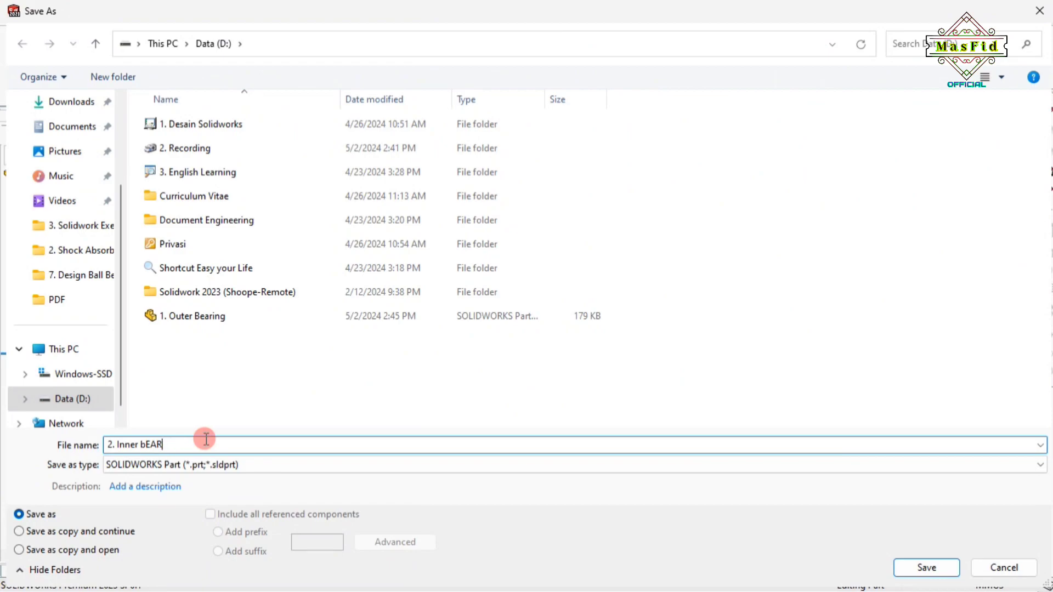
{"action": "key", "text": "Caps_Lock"}
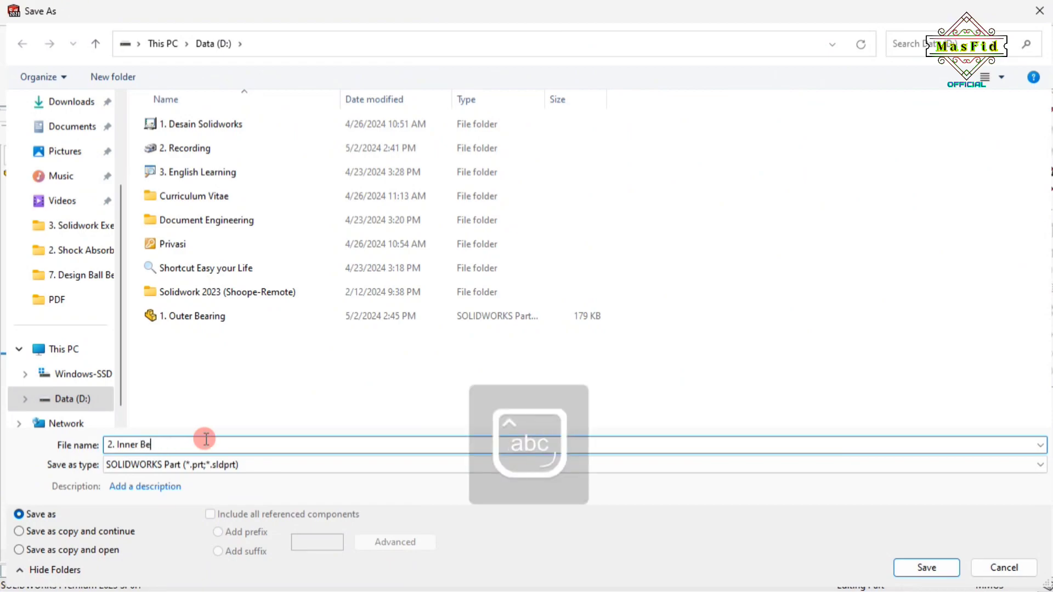
{"action": "left_click", "coordinate": [928, 568]}
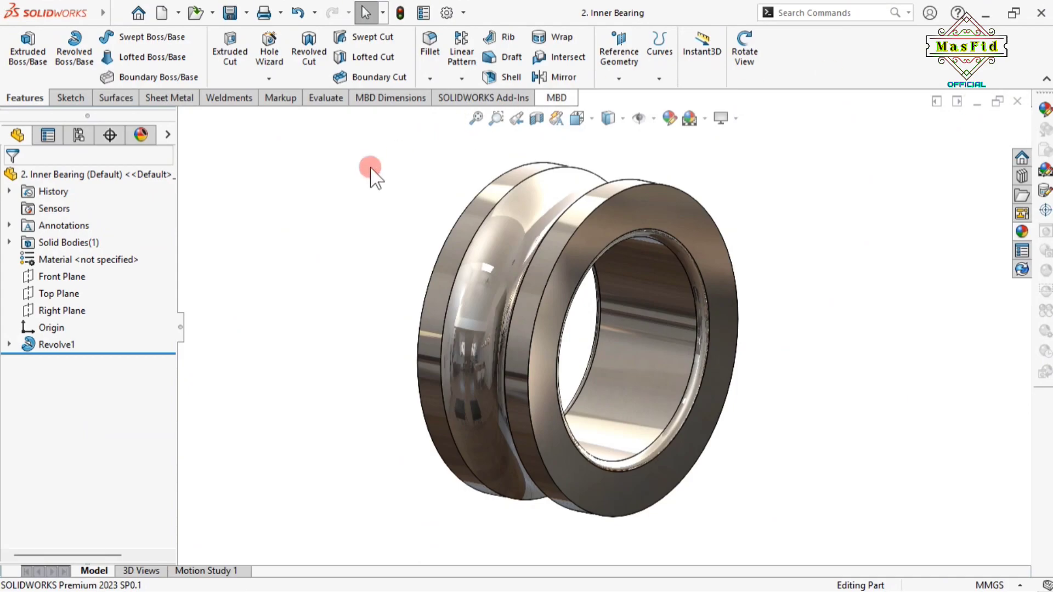
{"action": "scroll", "coordinate": [340, 236], "scroll_direction": "up", "scroll_amount": 3}
Create a new part and raise its shaded and wireframe image quality
{"action": "left_click", "coordinate": [162, 16]}
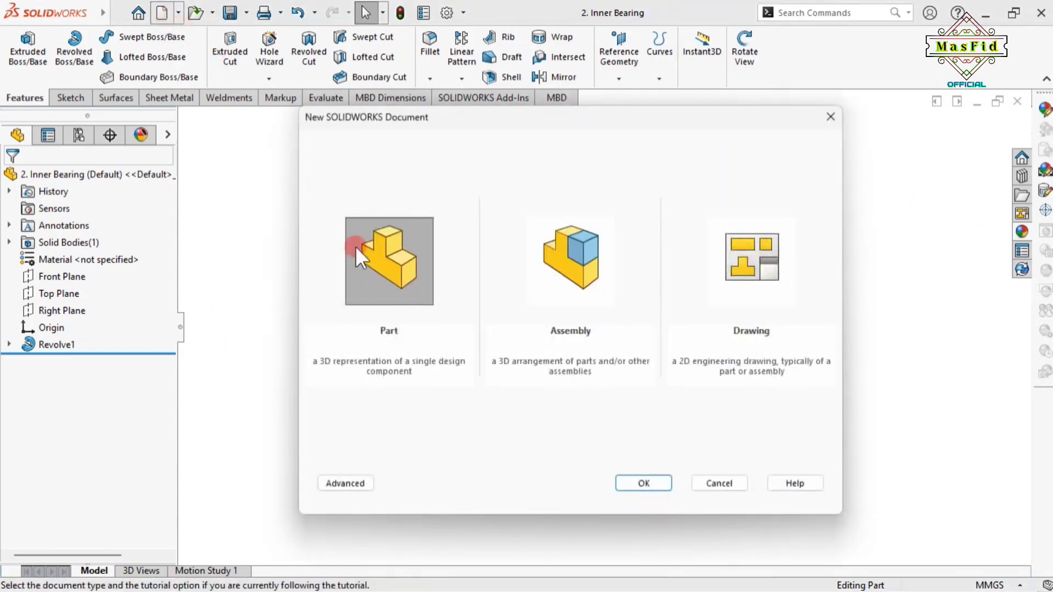
{"action": "double_click", "coordinate": [400, 263]}
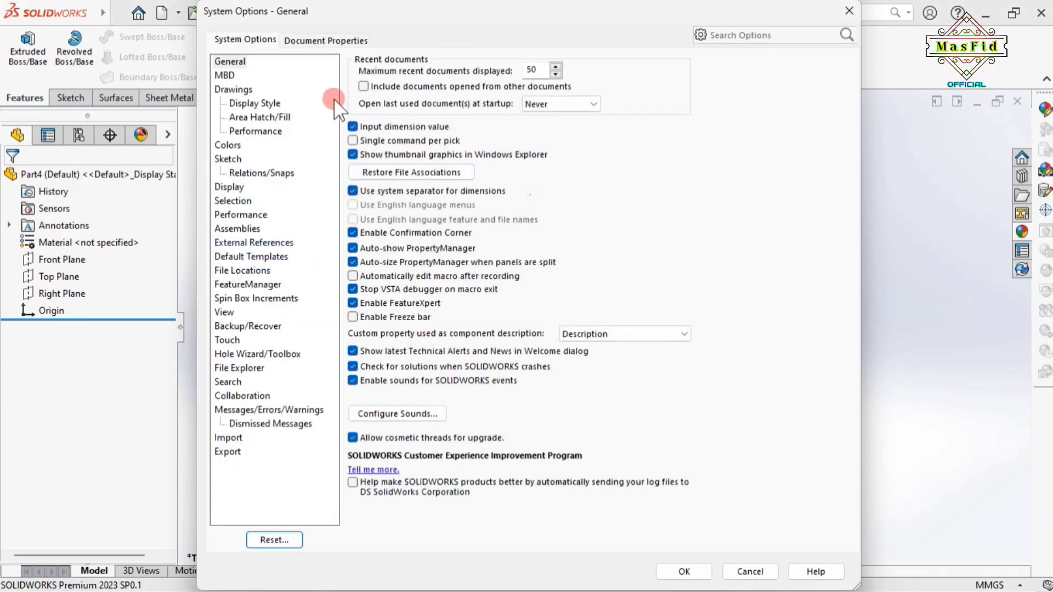
{"action": "left_click", "coordinate": [330, 39]}
{"action": "left_click", "coordinate": [241, 214]}
{"action": "left_click_drag", "start_coordinate": [489, 83], "coordinate": [584, 91]}
{"action": "left_click_drag", "start_coordinate": [497, 236], "coordinate": [580, 247]}
{"action": "left_click", "coordinate": [696, 571]}
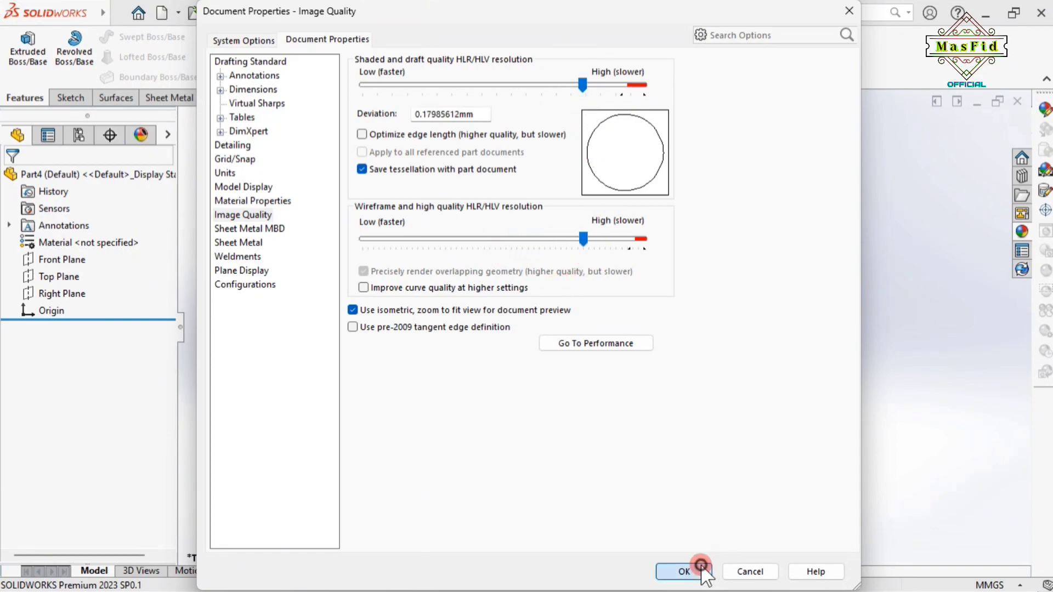
Set the background scene to Plain White
{"action": "left_click", "coordinate": [705, 118]}
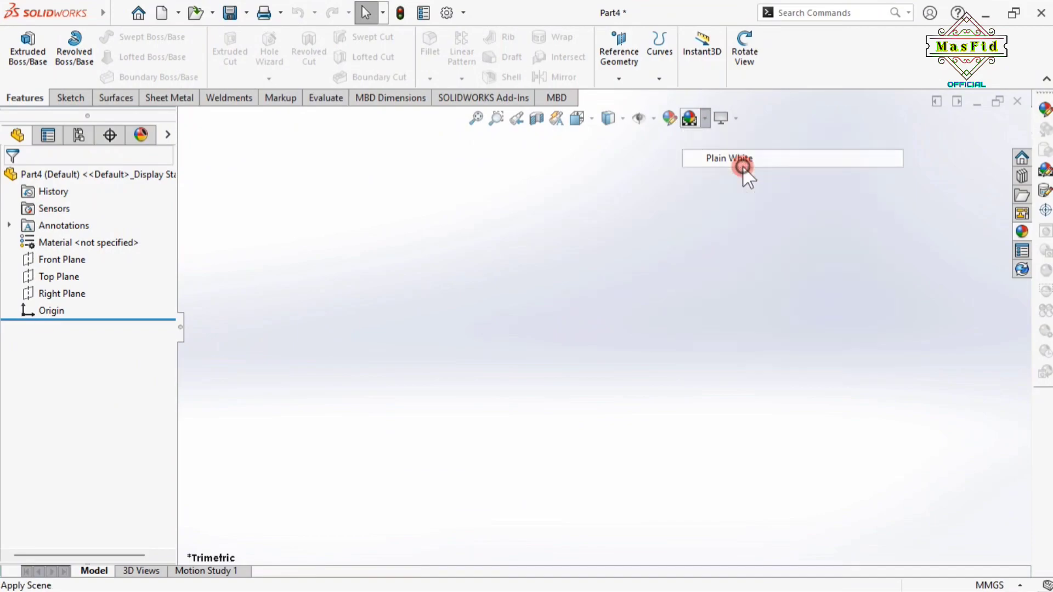
{"action": "left_click", "coordinate": [735, 160]}
{"action": "left_click", "coordinate": [74, 262]}
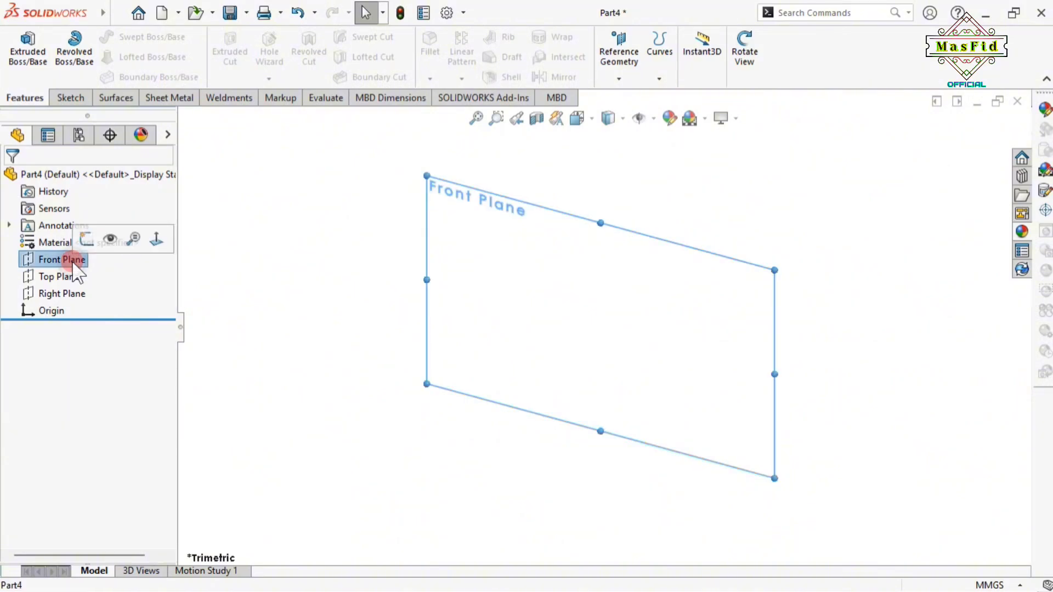
Draw a horizontal centerline through the origin on the Front Plane sketch
{"action": "left_click", "coordinate": [83, 235]}
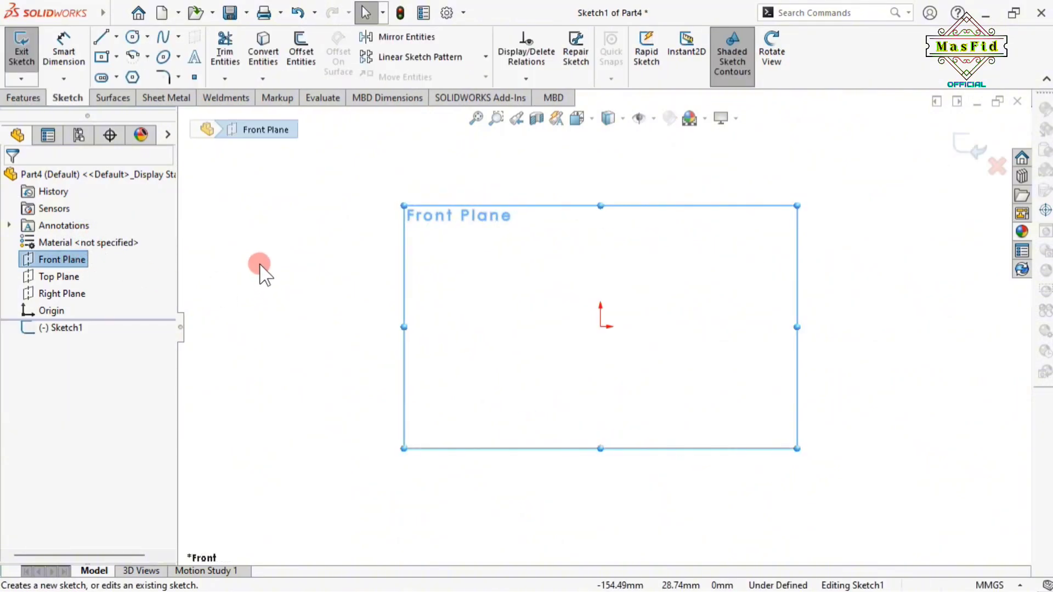
{"action": "left_click", "coordinate": [116, 37]}
{"action": "left_click", "coordinate": [137, 77]}
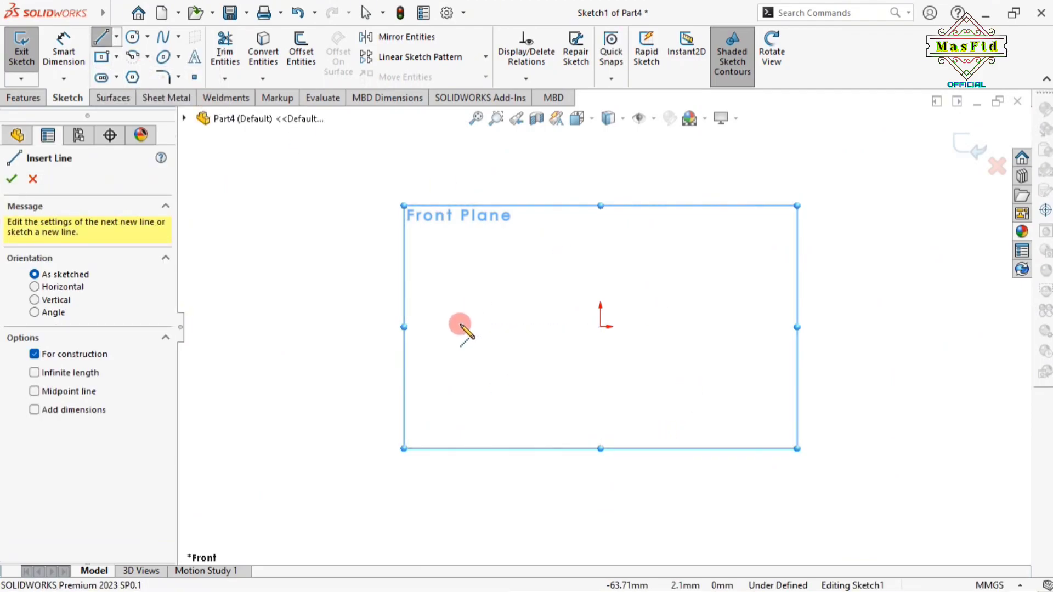
{"action": "left_click_drag", "start_coordinate": [475, 327], "coordinate": [601, 327]}
{"action": "left_click_drag", "start_coordinate": [718, 350], "coordinate": [753, 327]}
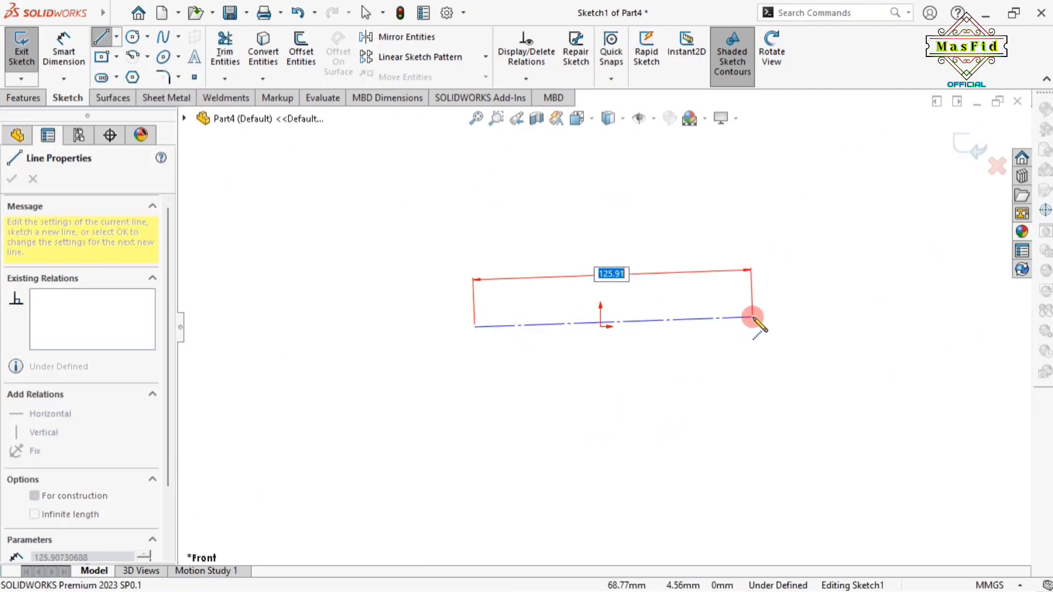
{"action": "right_click", "coordinate": [754, 332]}
{"action": "left_click", "coordinate": [765, 342]}
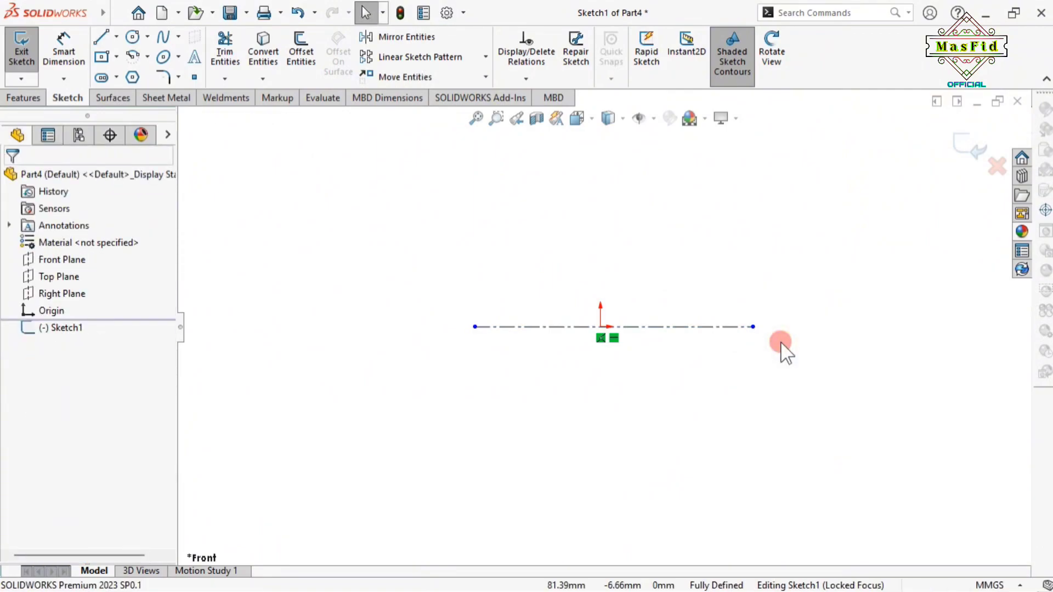
Dimension the centerline to 24 mm long and its right end 12 mm from the origin
{"action": "left_click", "coordinate": [64, 47]}
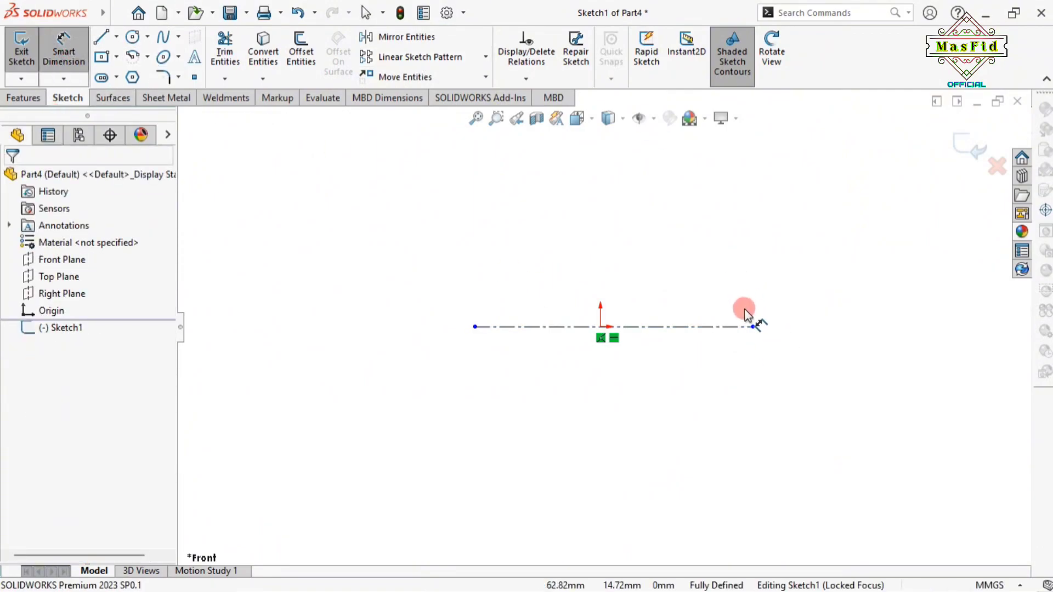
{"action": "left_click", "coordinate": [716, 327]}
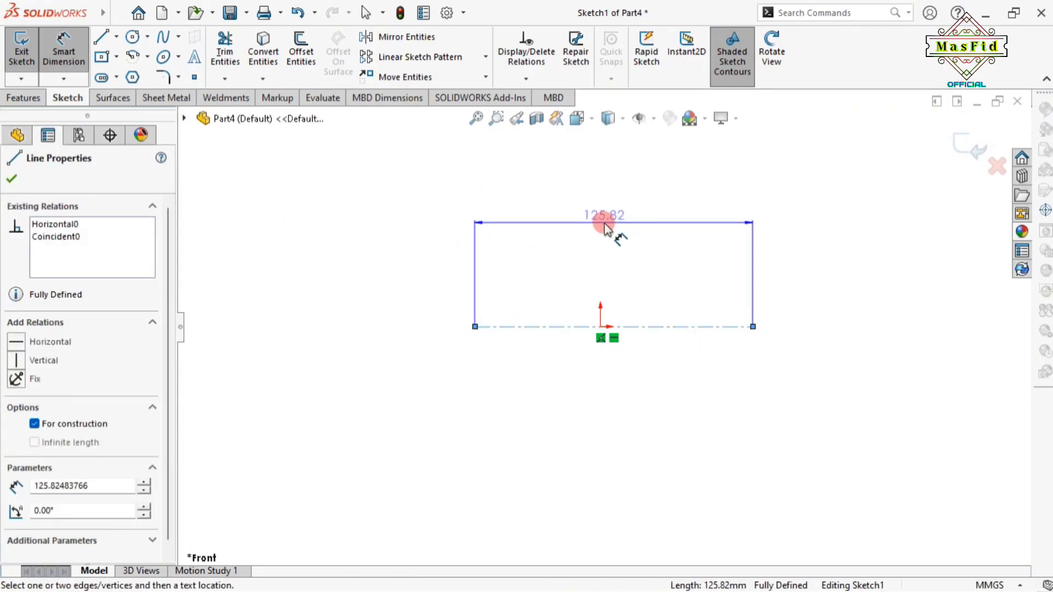
{"action": "left_click", "coordinate": [605, 222]}
{"action": "type", "text": "24"}
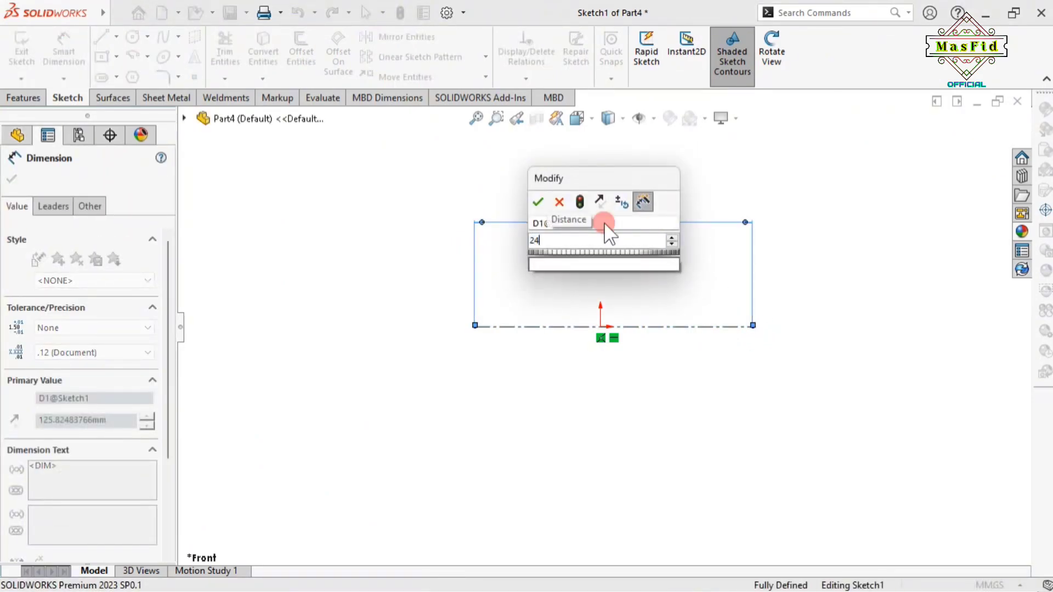
{"action": "key", "text": "Return"}
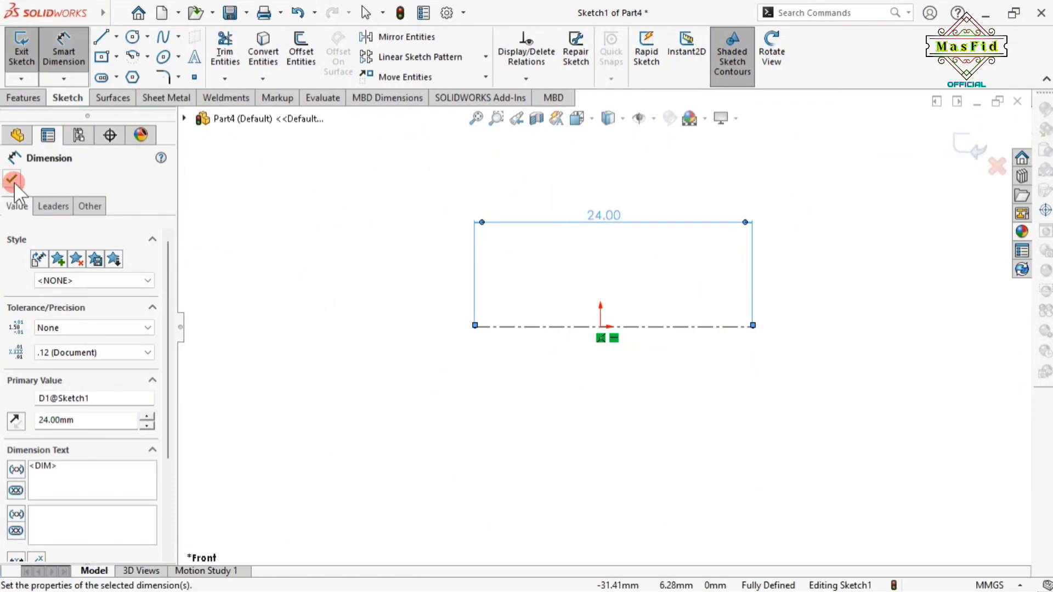
{"action": "left_click", "coordinate": [11, 179]}
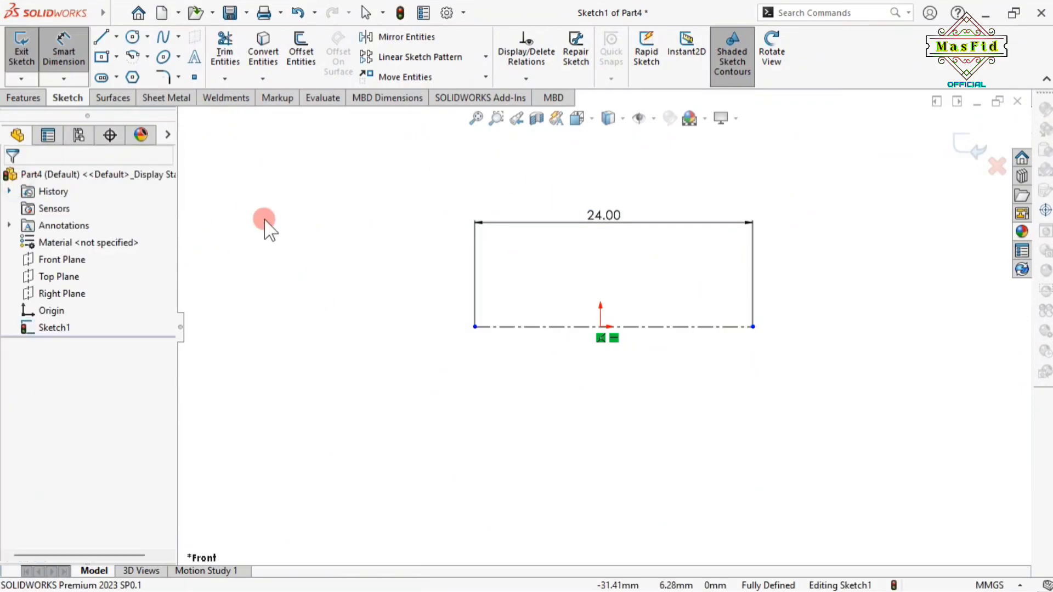
{"action": "left_click", "coordinate": [61, 55]}
{"action": "left_click", "coordinate": [601, 327]}
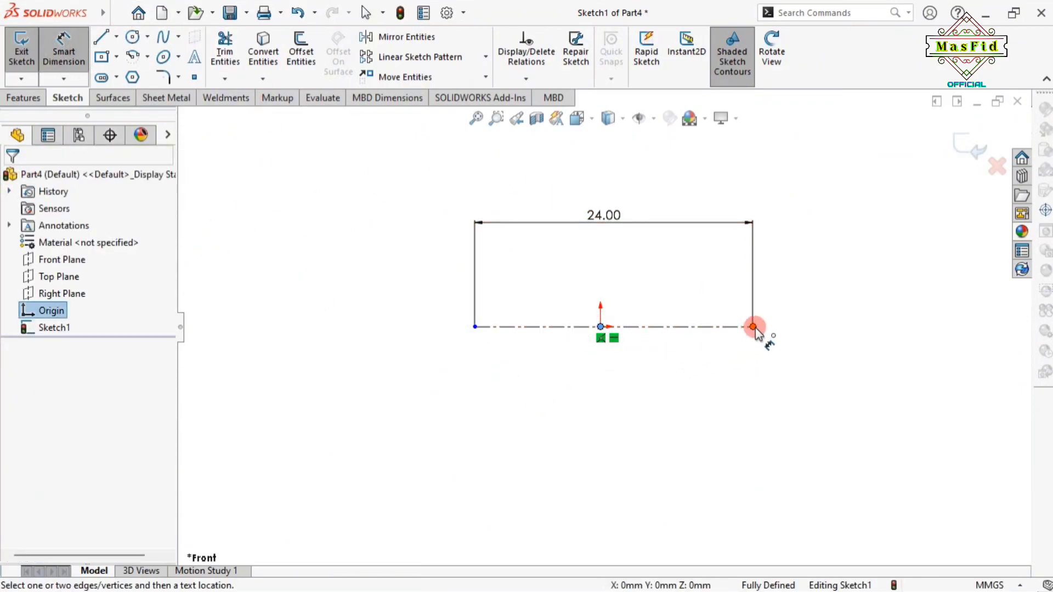
{"action": "left_click", "coordinate": [753, 327]}
{"action": "left_click", "coordinate": [675, 409]}
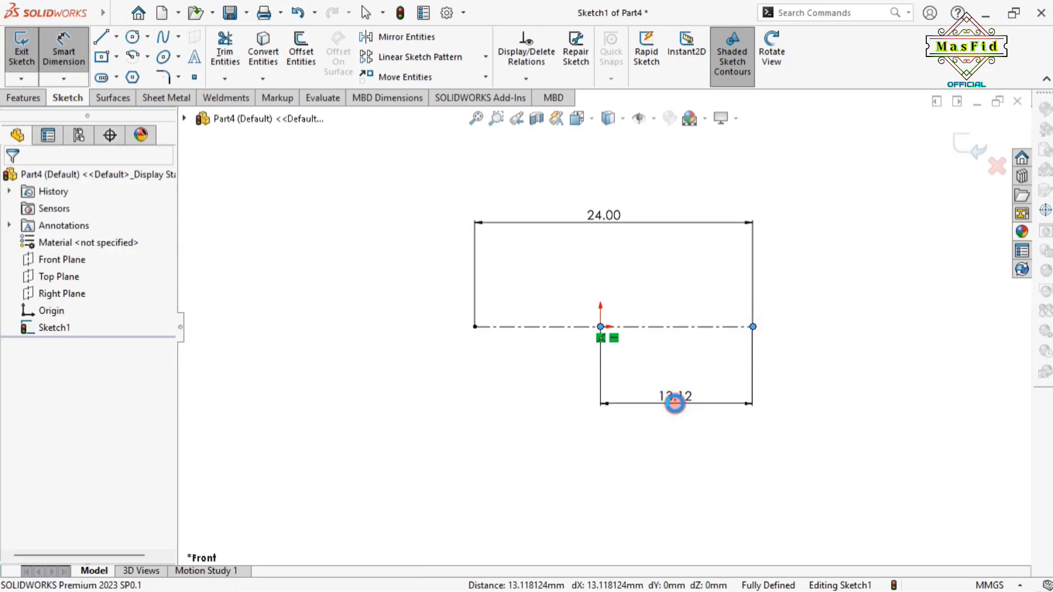
{"action": "type", "text": "12"}
{"action": "key", "text": "Return"}
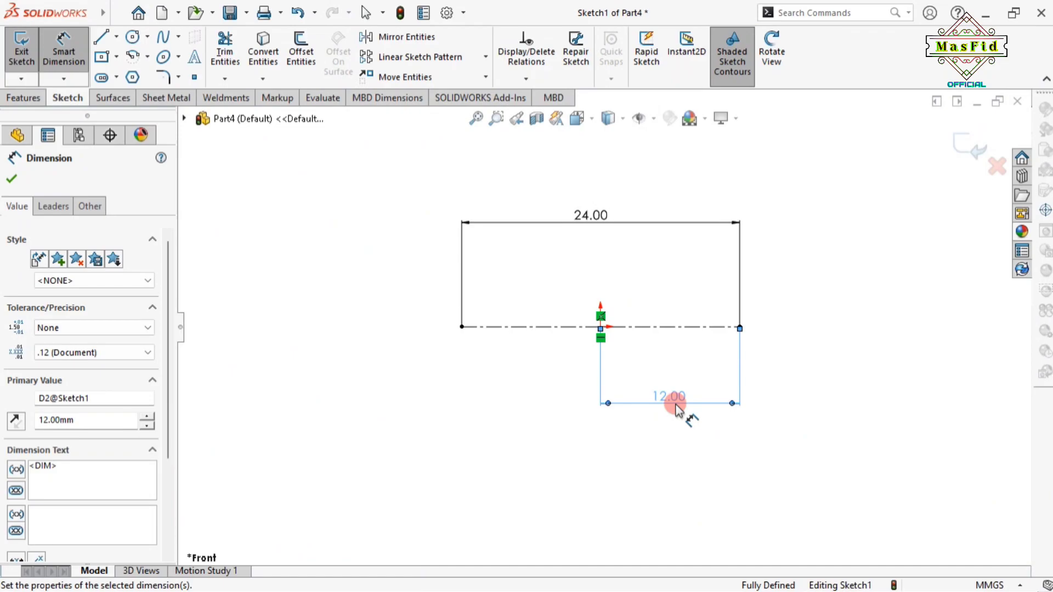
Draw a centerpoint arc at the origin from the centerline's right end to its left end
{"action": "left_click", "coordinate": [11, 178]}
{"action": "left_click", "coordinate": [148, 56]}
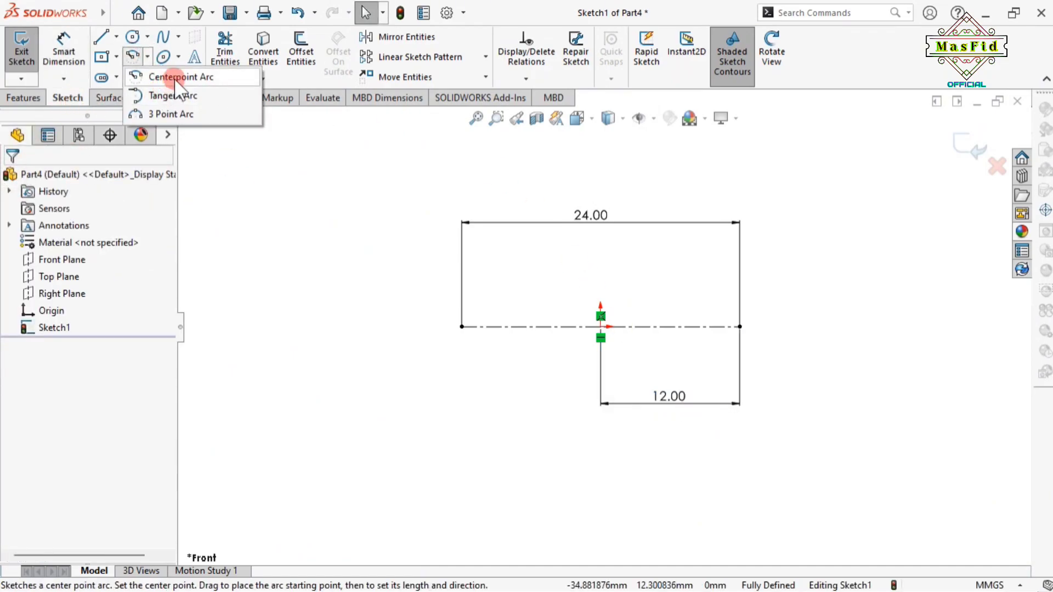
{"action": "left_click", "coordinate": [156, 73]}
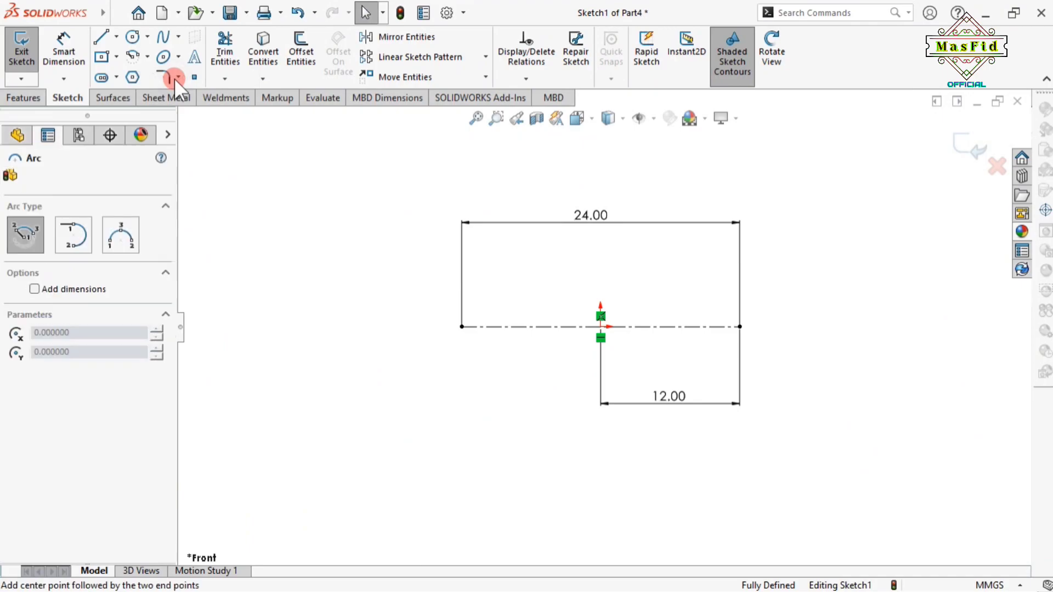
{"action": "left_click", "coordinate": [601, 327]}
{"action": "left_click", "coordinate": [740, 327]}
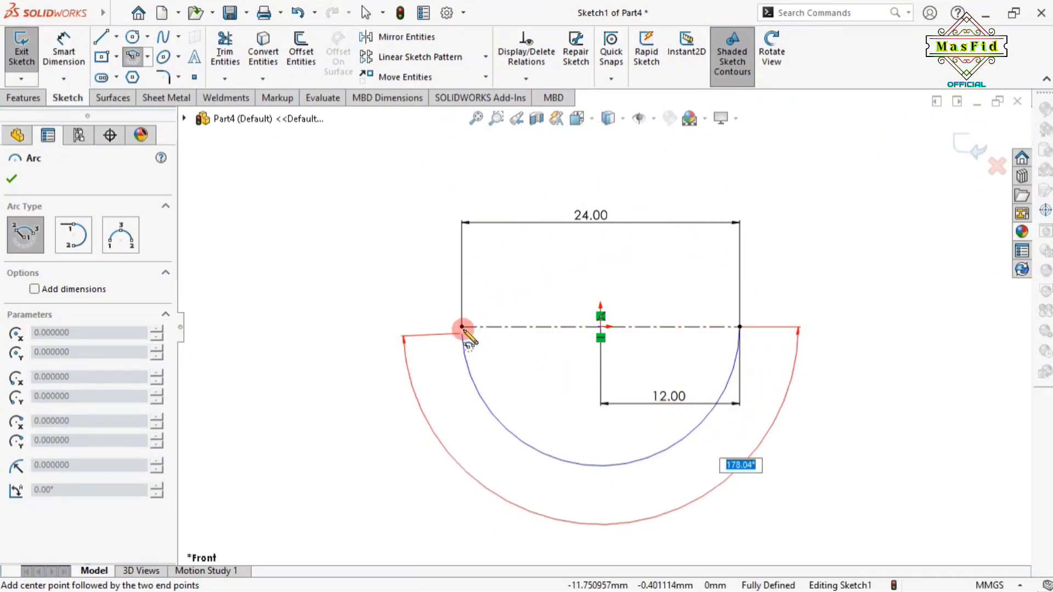
{"action": "left_click", "coordinate": [464, 328]}
{"action": "right_click", "coordinate": [480, 335]}
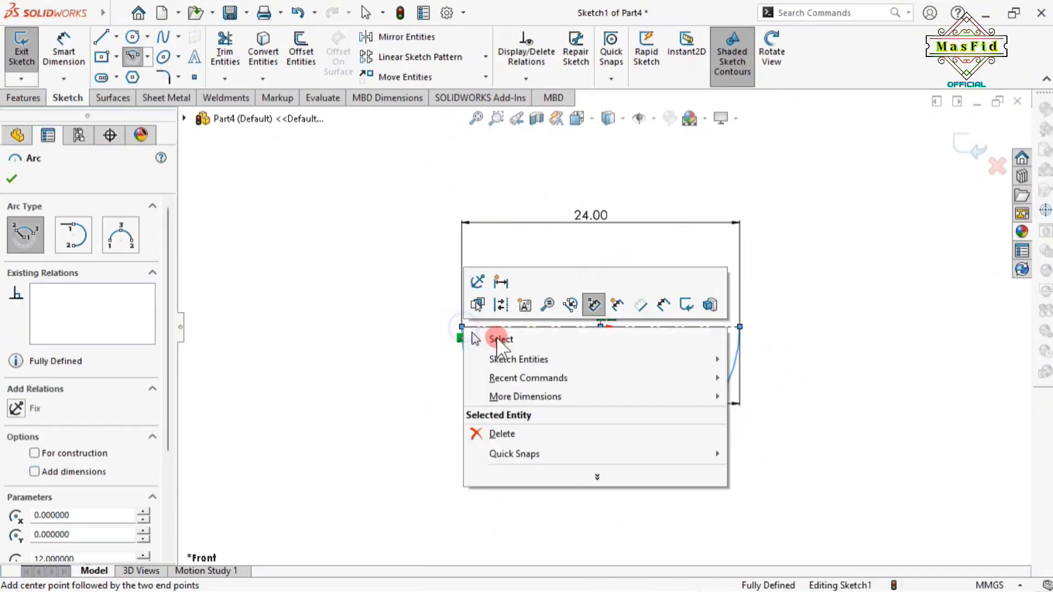
{"action": "left_click", "coordinate": [515, 336]}
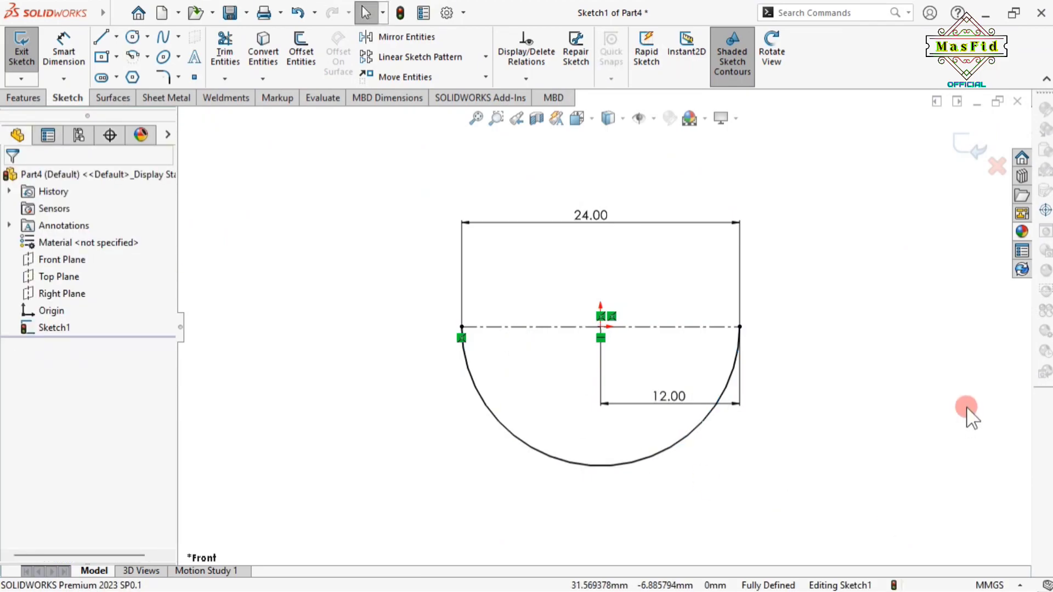
{"action": "scroll", "coordinate": [600, 369], "scroll_direction": "down", "scroll_amount": 2}
{"action": "scroll", "coordinate": [618, 357], "scroll_direction": "up", "scroll_amount": 2}
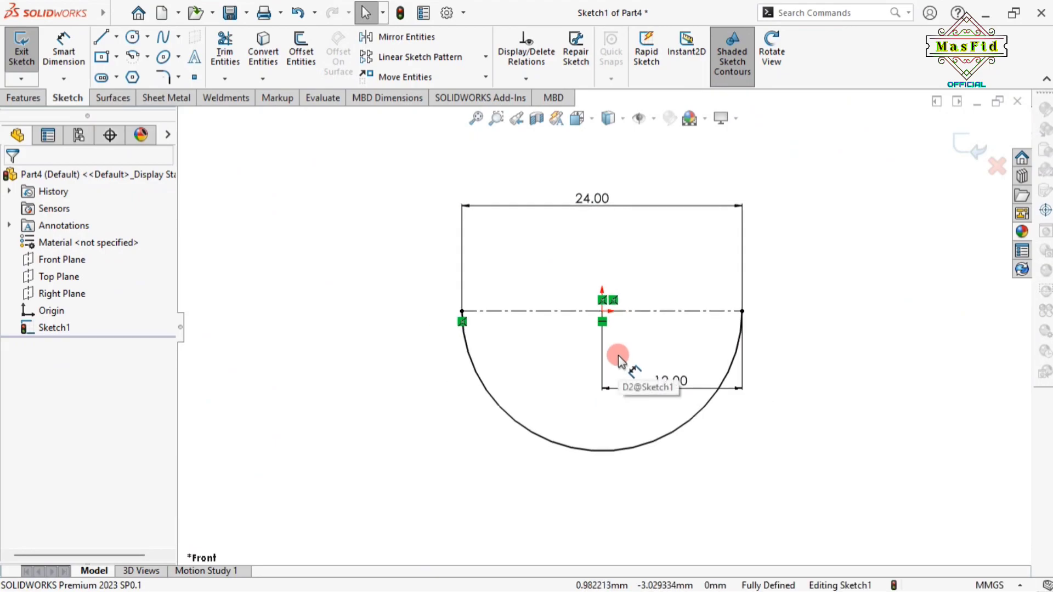
{"action": "left_click", "coordinate": [25, 99]}
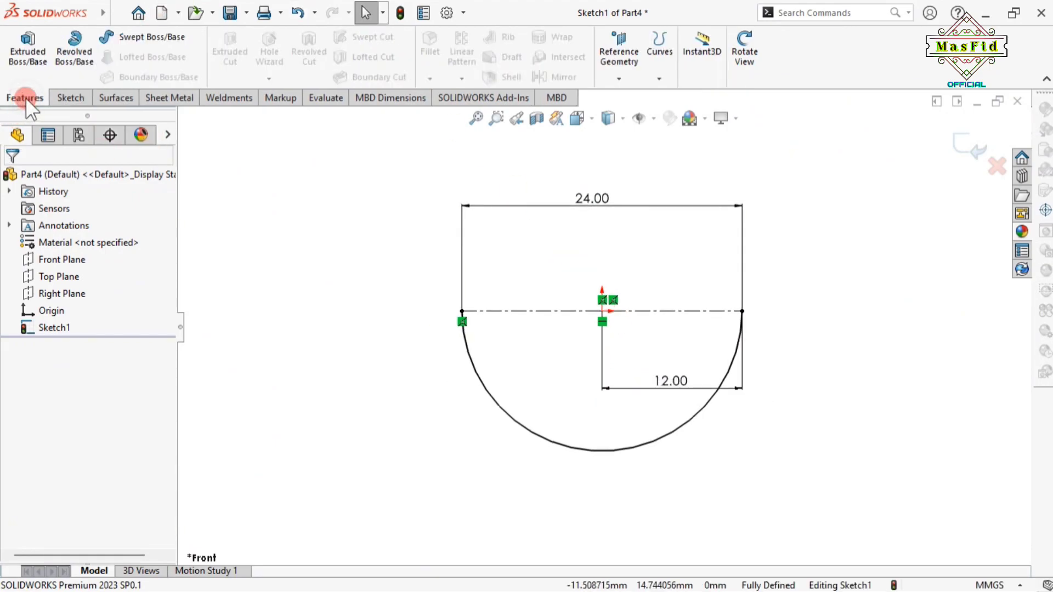
{"action": "left_click", "coordinate": [74, 50]}
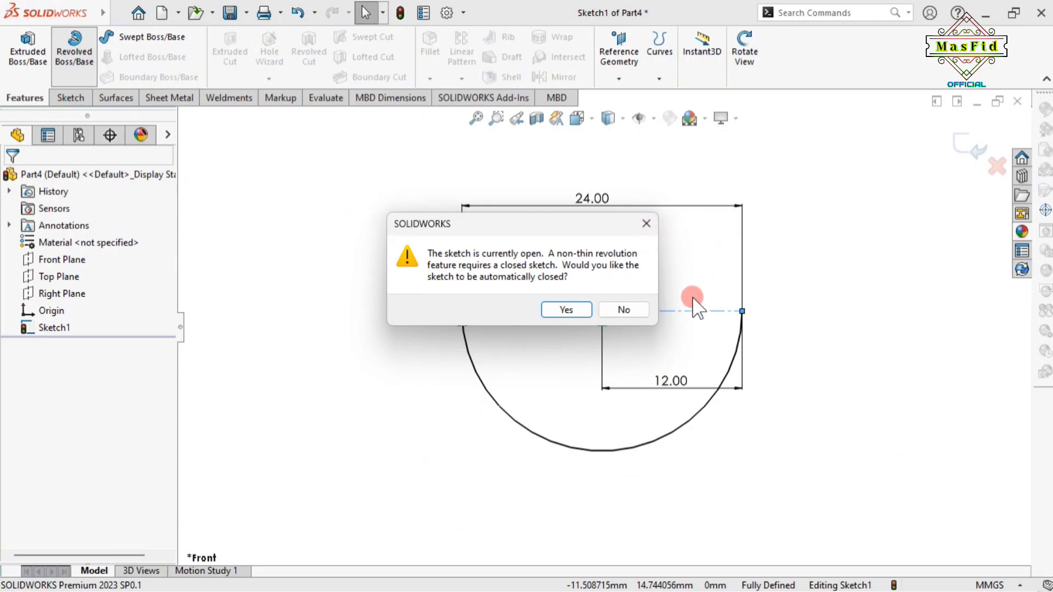
{"action": "left_click", "coordinate": [567, 309]}
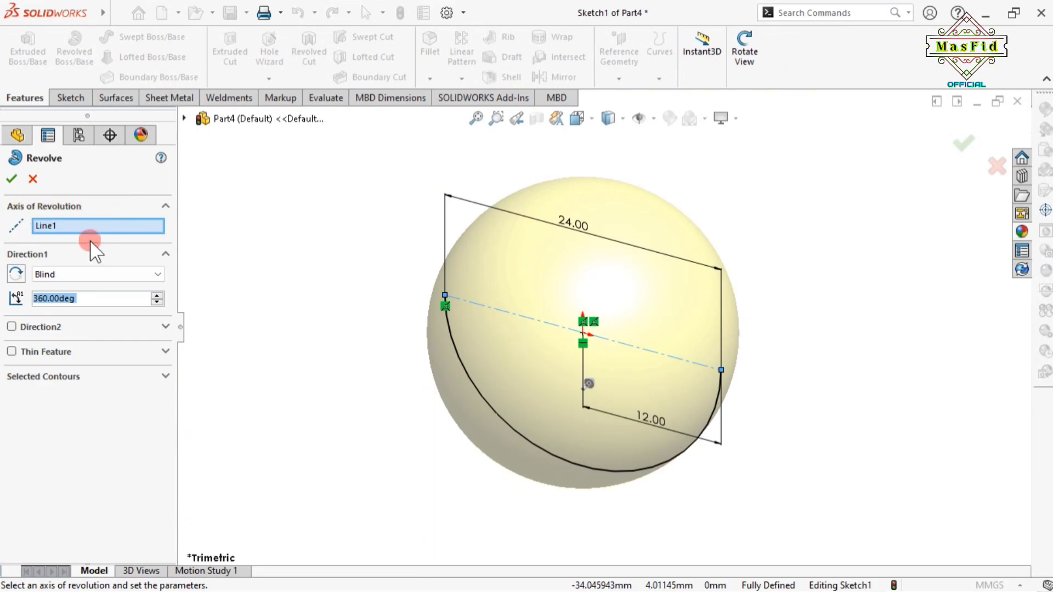
{"action": "left_click", "coordinate": [10, 179]}
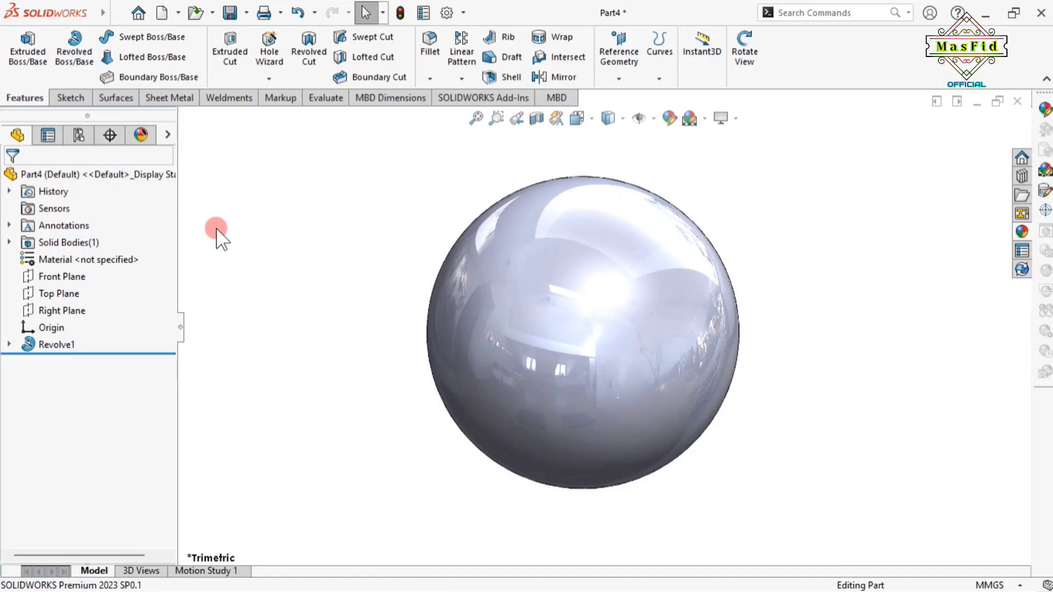
Apply the satin finish gold appearance to Part4
{"action": "left_click", "coordinate": [91, 174]}
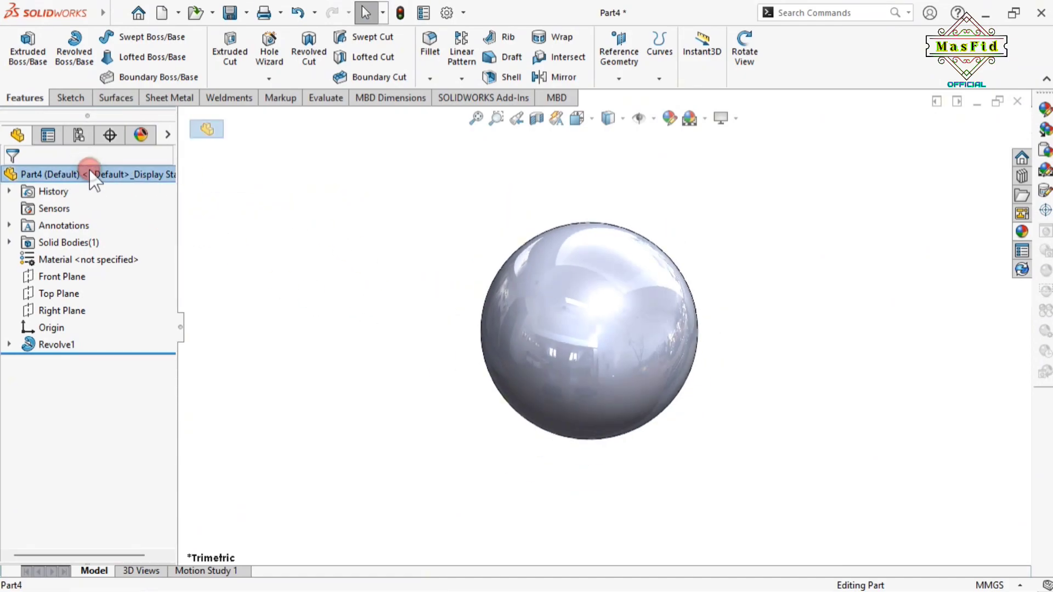
{"action": "left_click", "coordinate": [1021, 231]}
{"action": "scroll", "coordinate": [878, 209], "scroll_direction": "down", "scroll_amount": 3}
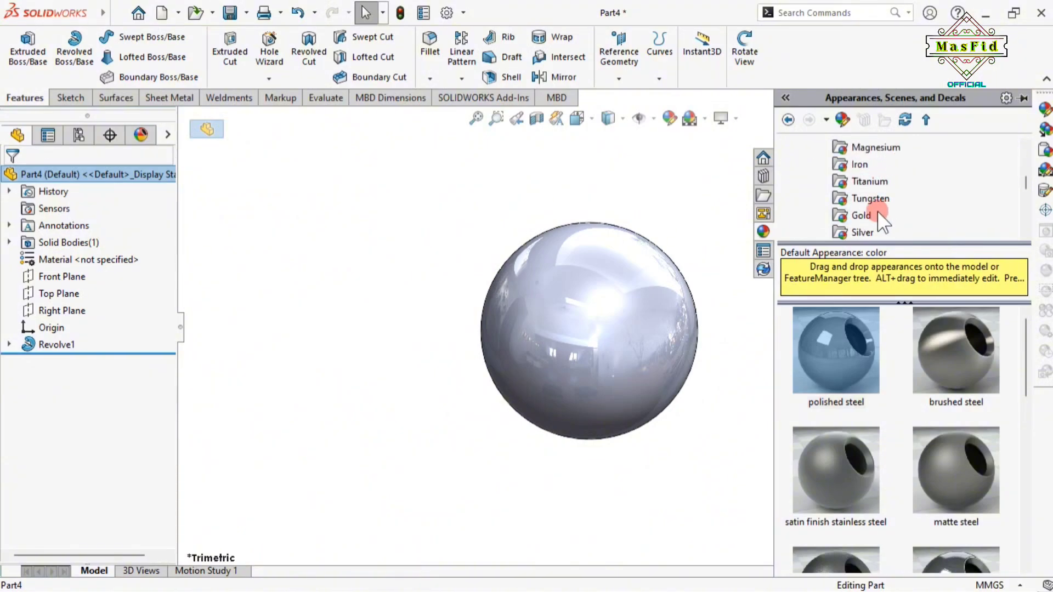
{"action": "left_click", "coordinate": [857, 216]}
{"action": "double_click", "coordinate": [825, 471]}
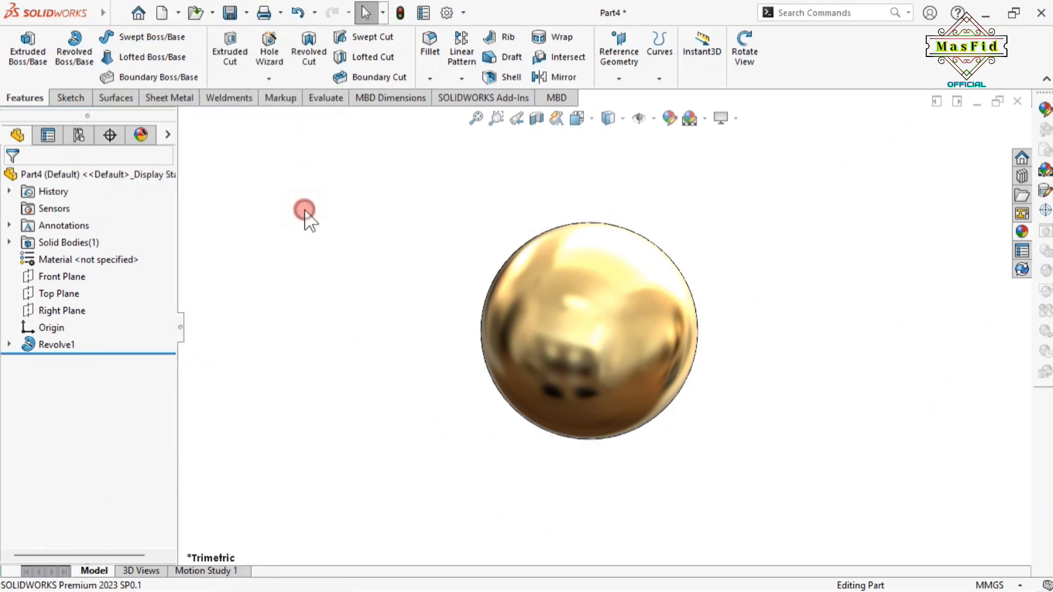
Save the part under the name '3. Ball'
{"action": "left_click", "coordinate": [212, 15]}
{"action": "left_click", "coordinate": [246, 15]}
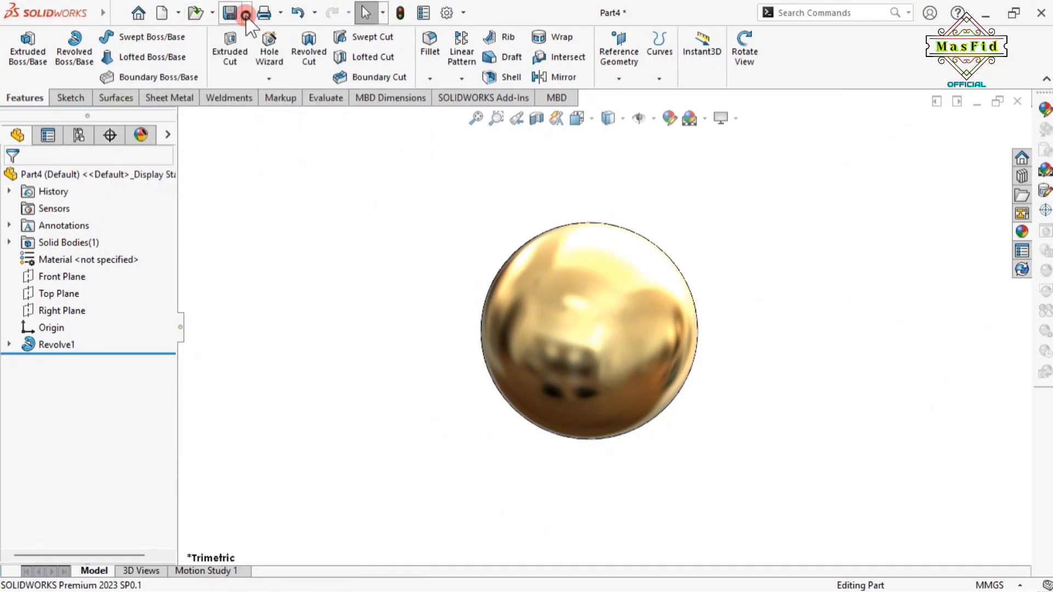
{"action": "left_click", "coordinate": [277, 310]}
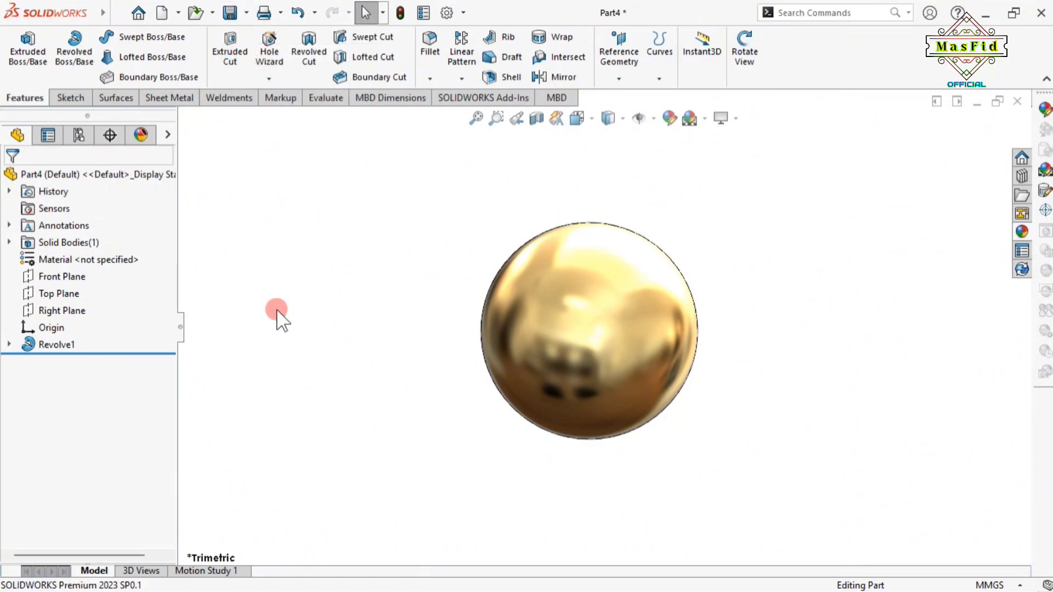
{"action": "key", "text": "ctrl+s"}
{"action": "type", "text": "3. Ba"}
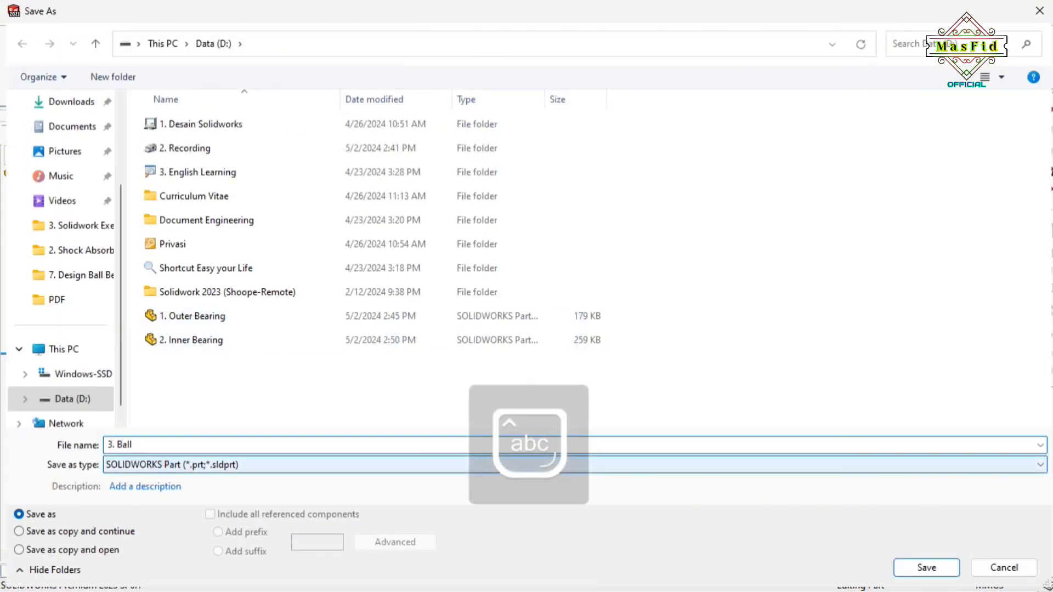
{"action": "type", "text": "ll"}
{"action": "left_click", "coordinate": [930, 568]}
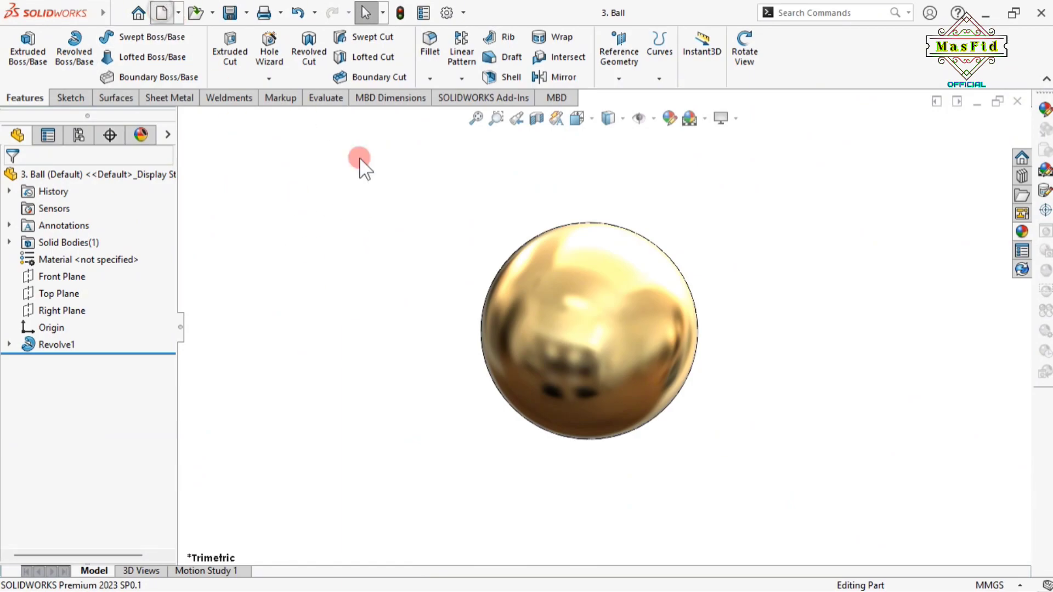
Create new part Part5, raise shaded image quality to 0.17857143 mm deviation, and apply a Plain White background
{"action": "double_click", "coordinate": [396, 269]}
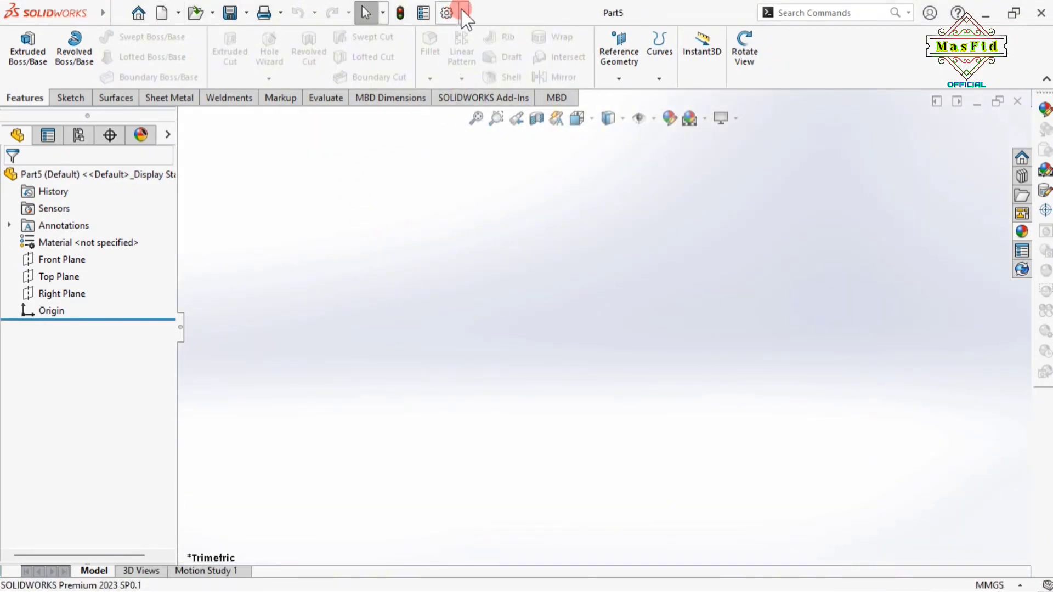
{"action": "left_click", "coordinate": [461, 12]}
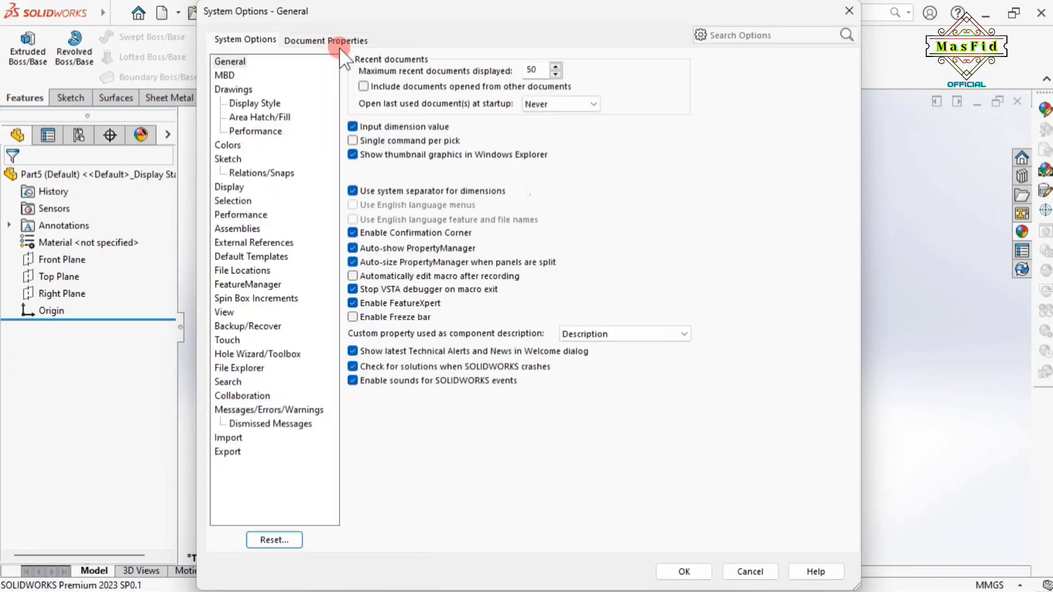
{"action": "left_click", "coordinate": [335, 38]}
{"action": "left_click", "coordinate": [245, 215]}
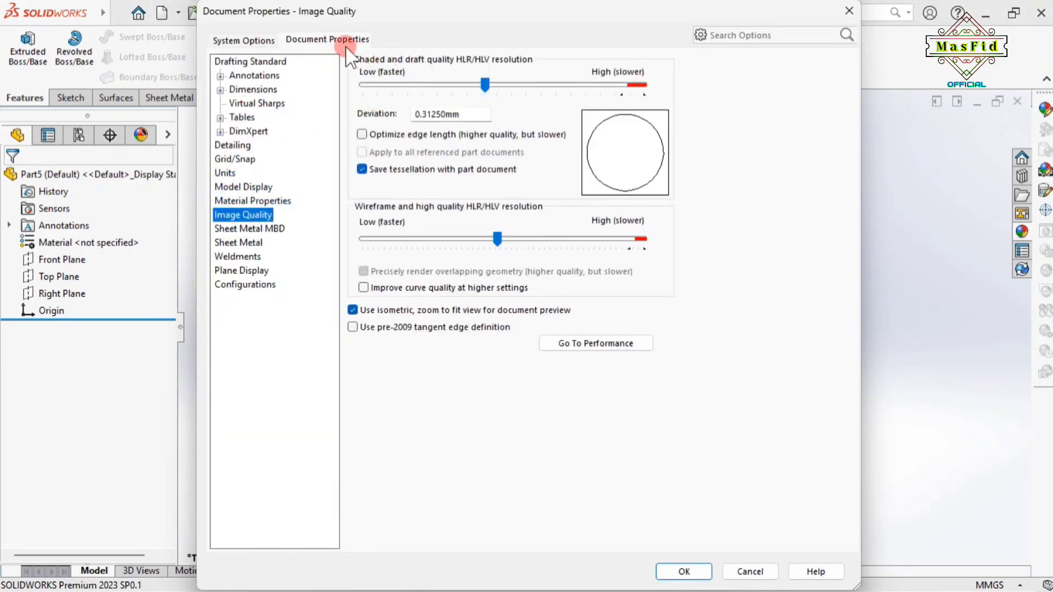
{"action": "left_click_drag", "start_coordinate": [486, 88], "coordinate": [583, 95]}
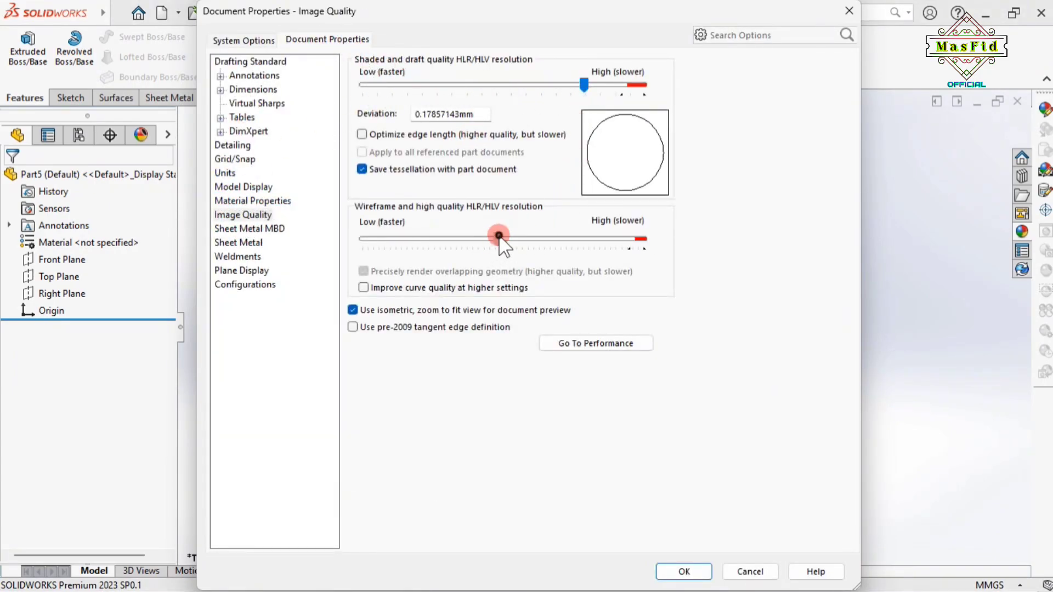
{"action": "left_click", "coordinate": [684, 572]}
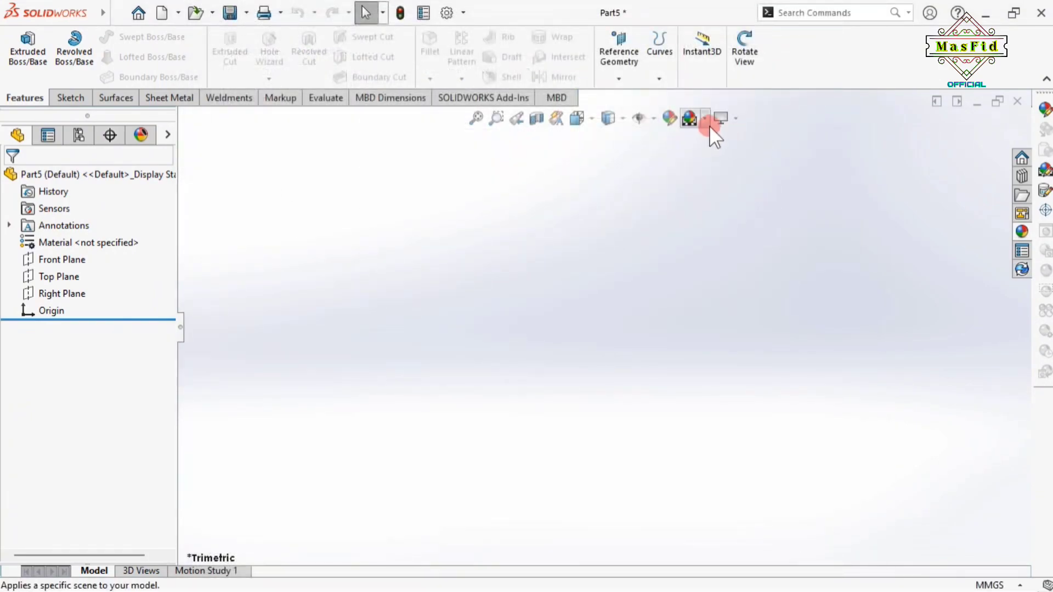
{"action": "left_click", "coordinate": [705, 118]}
{"action": "left_click", "coordinate": [713, 159]}
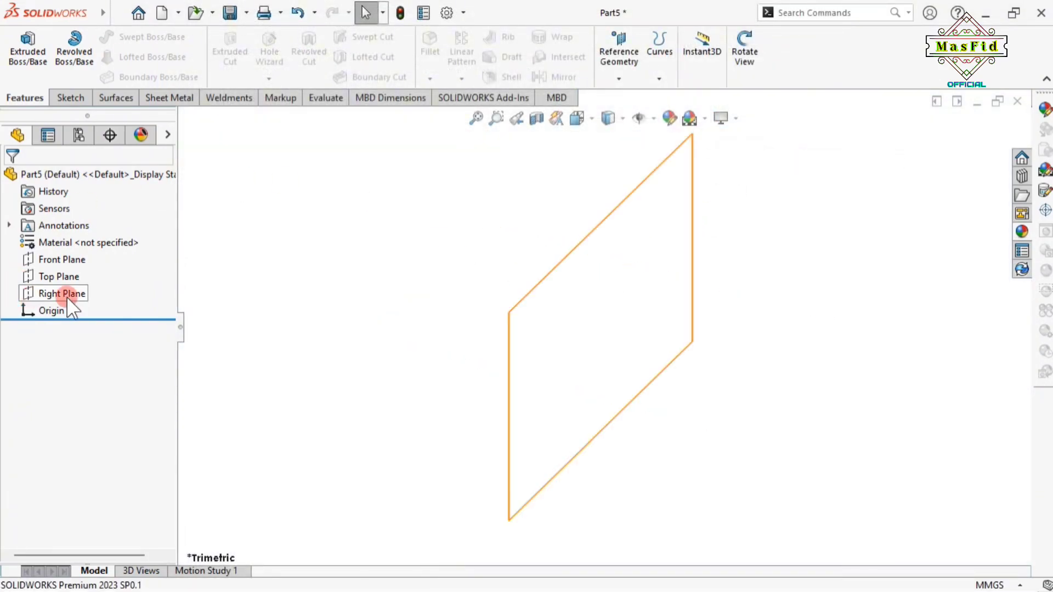
On the Front Plane, sketch an outer and an inner circle both centred on the origin
{"action": "left_click", "coordinate": [73, 260]}
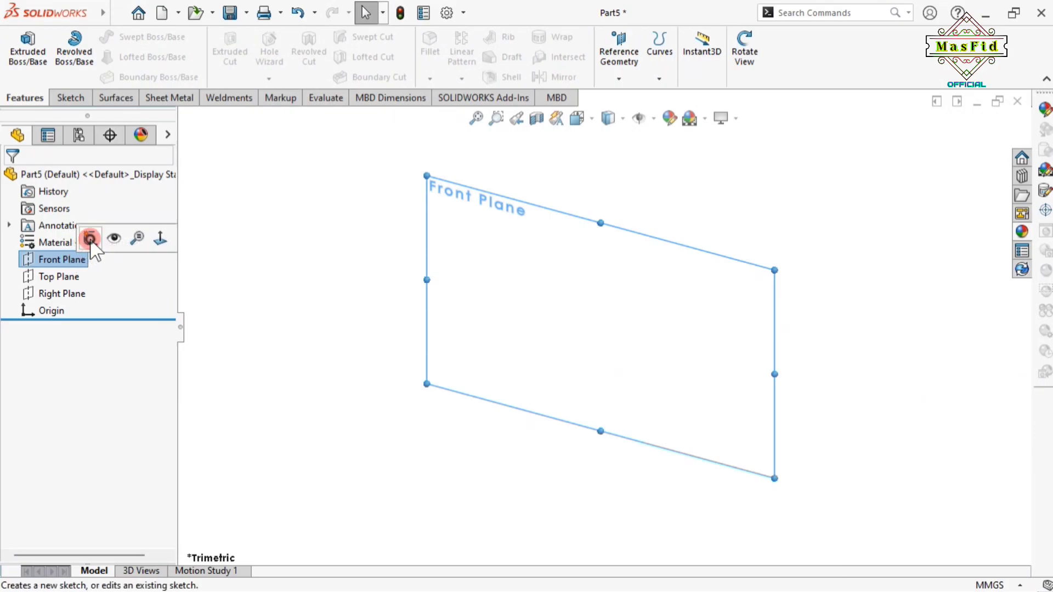
{"action": "left_click", "coordinate": [89, 237]}
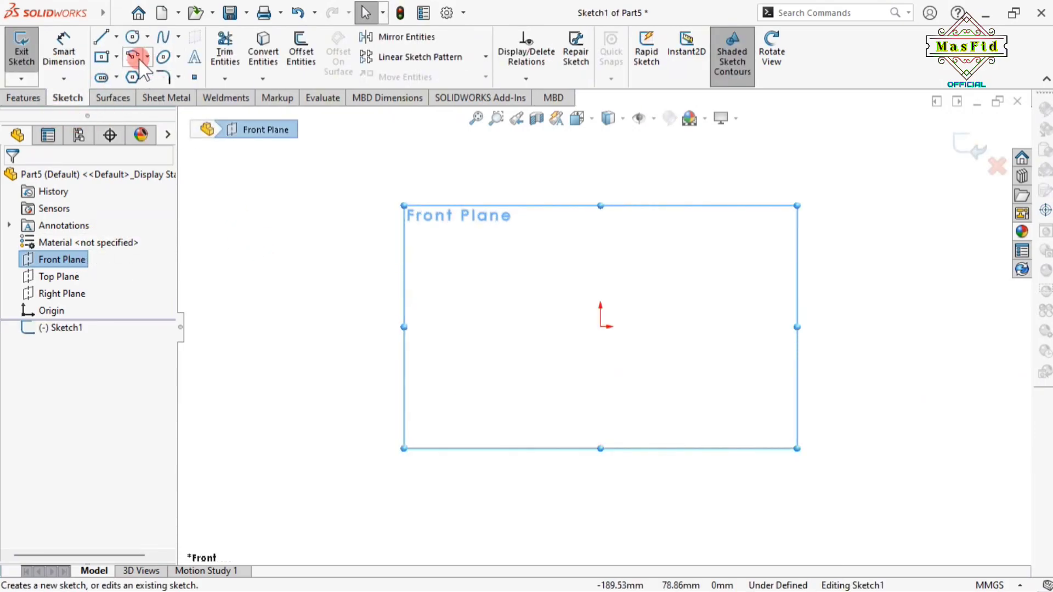
{"action": "left_click", "coordinate": [133, 36]}
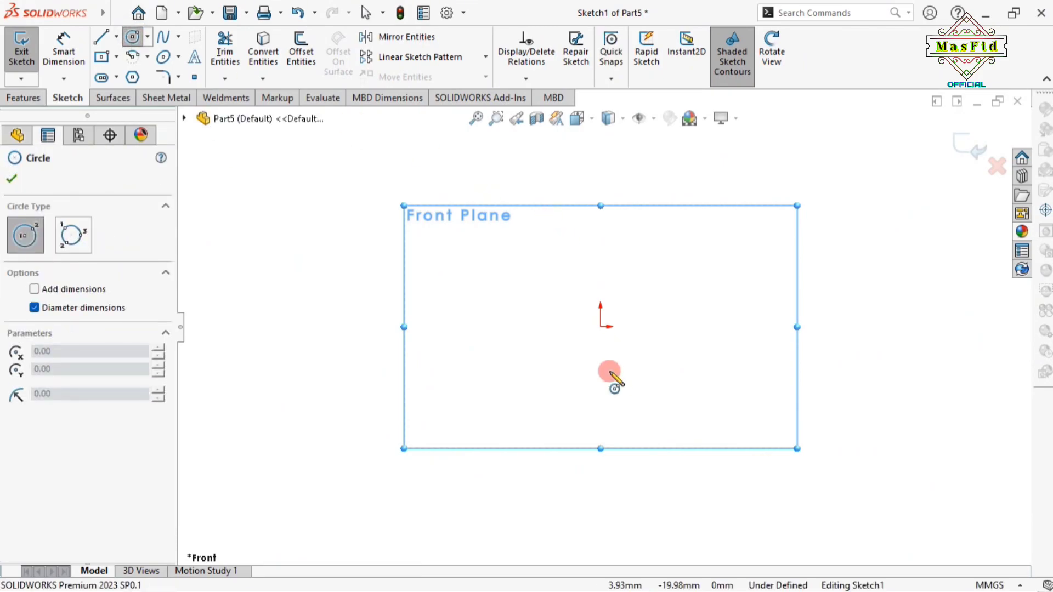
{"action": "left_click", "coordinate": [601, 327]}
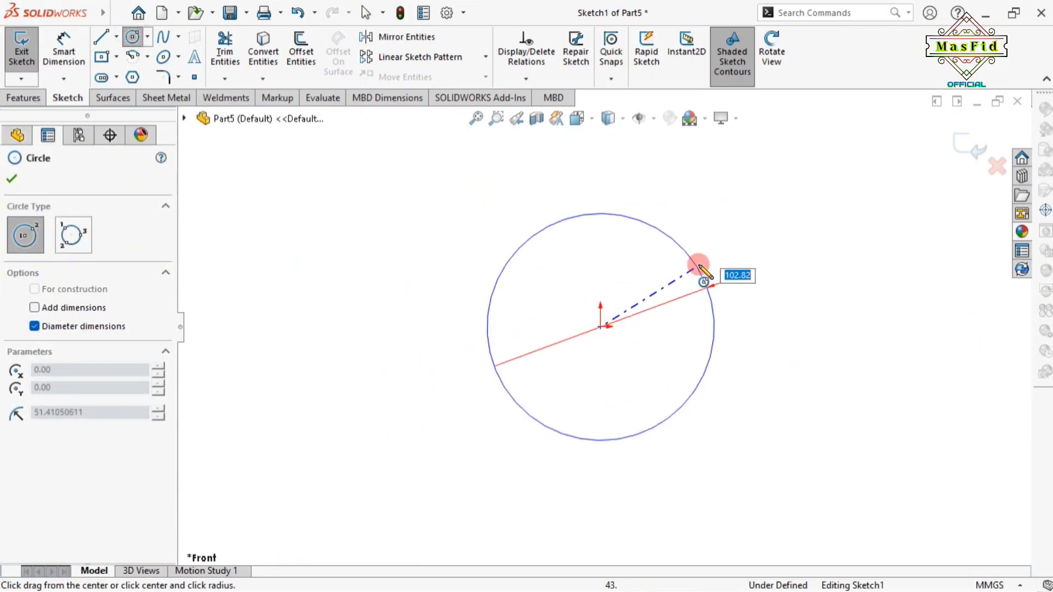
{"action": "left_click", "coordinate": [698, 268]}
{"action": "left_click", "coordinate": [601, 327]}
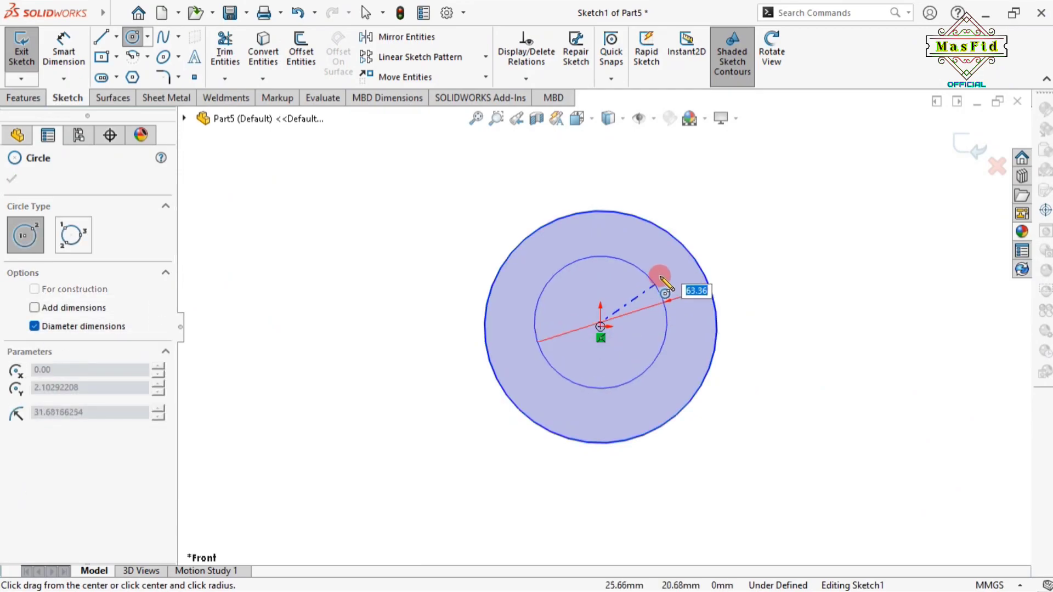
{"action": "key", "text": "Escape"}
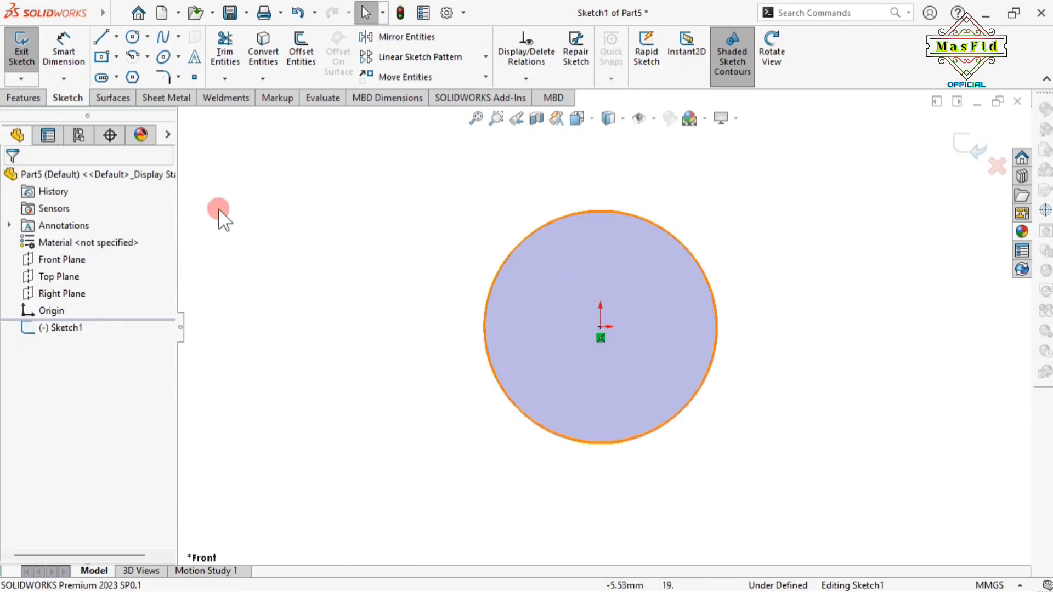
{"action": "left_click", "coordinate": [133, 37]}
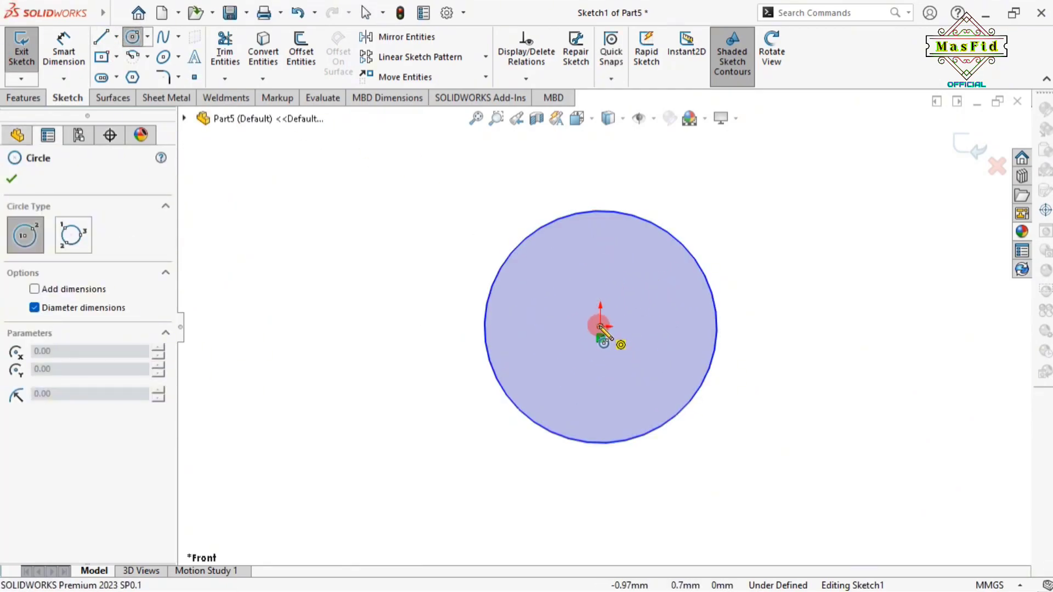
{"action": "left_click", "coordinate": [601, 327]}
{"action": "left_click", "coordinate": [666, 284]}
{"action": "right_click", "coordinate": [668, 283]}
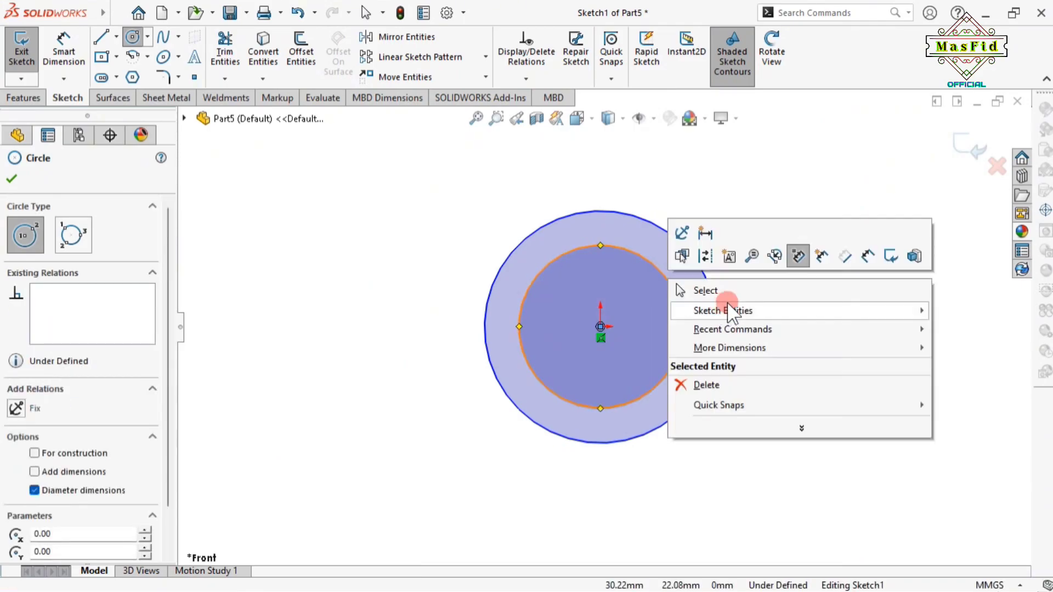
{"action": "left_click", "coordinate": [727, 300]}
Dimension the outer circle Ø94 mm and the inner circle Ø86 mm
{"action": "left_click", "coordinate": [64, 47]}
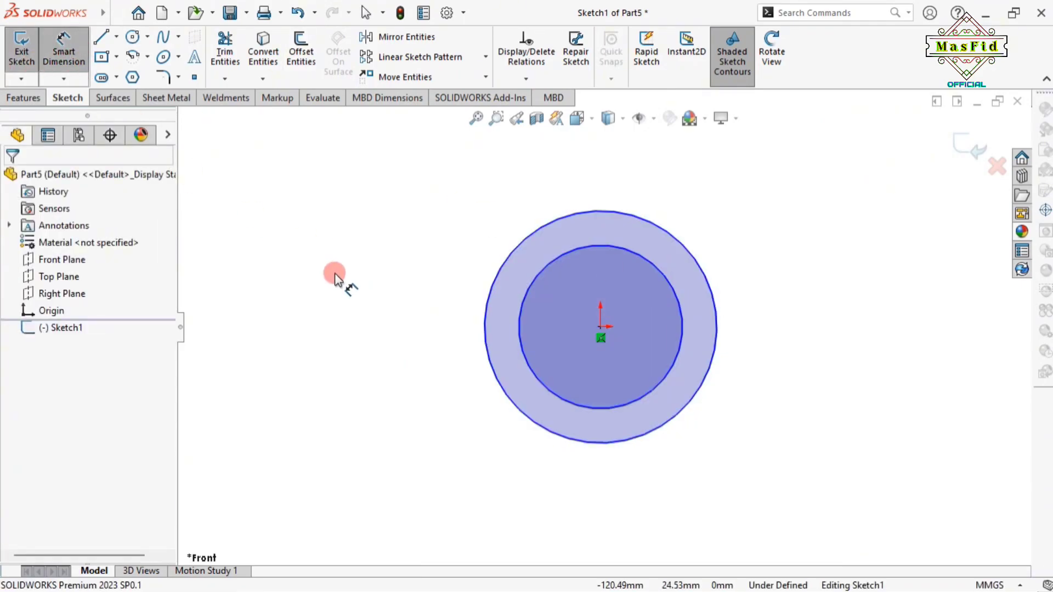
{"action": "left_click", "coordinate": [507, 391]}
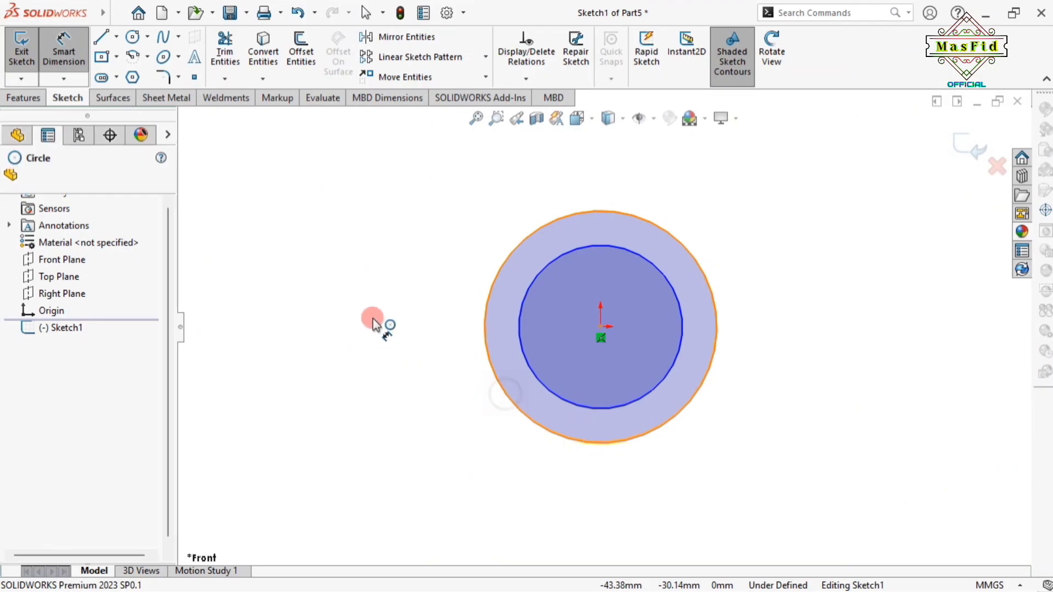
{"action": "left_click", "coordinate": [379, 300]}
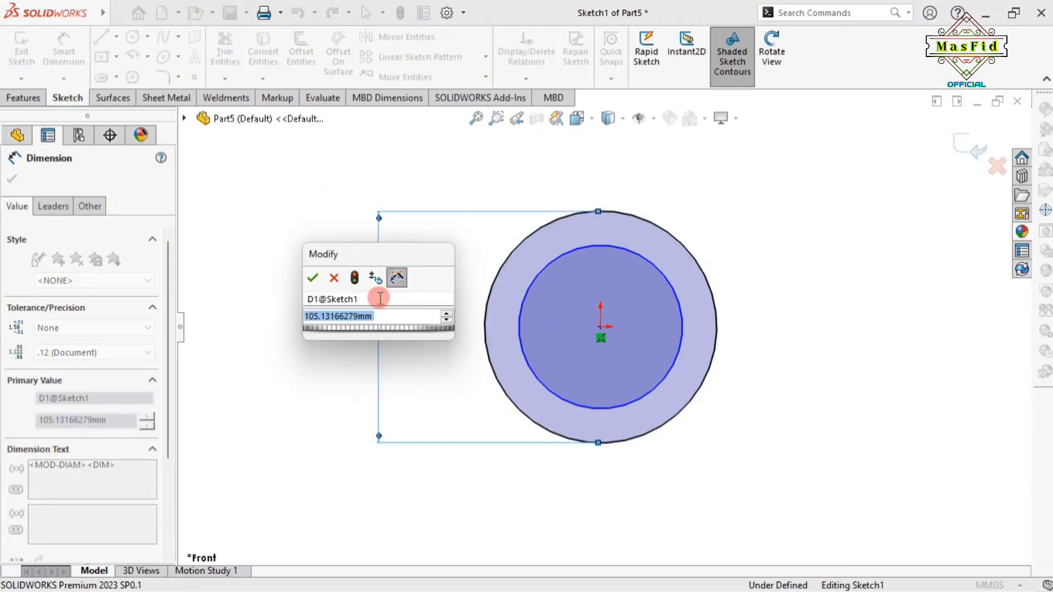
{"action": "type", "text": "9"}
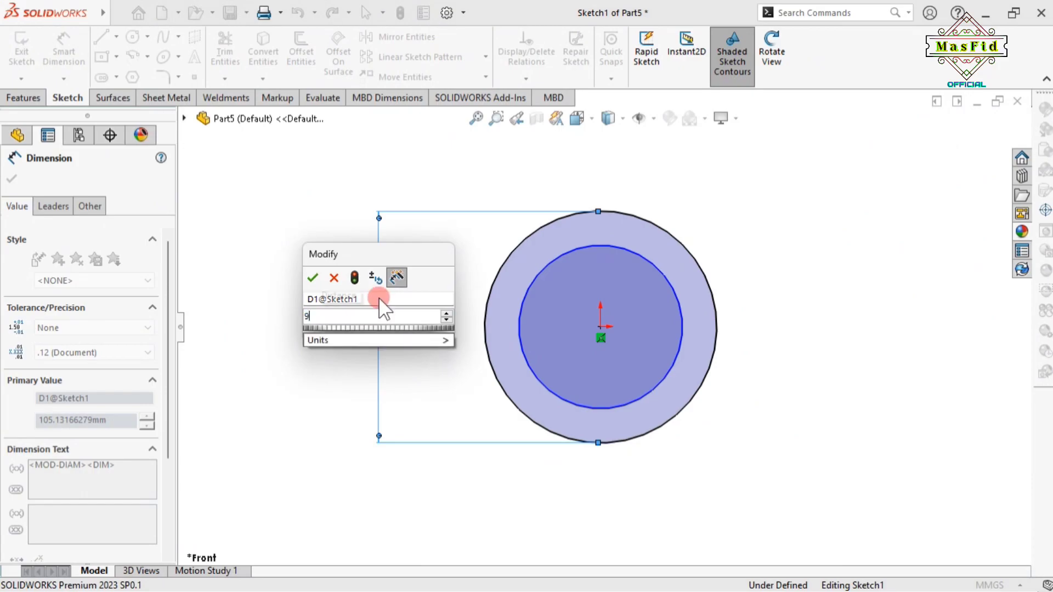
{"action": "type", "text": "4"}
{"action": "key", "text": "Return"}
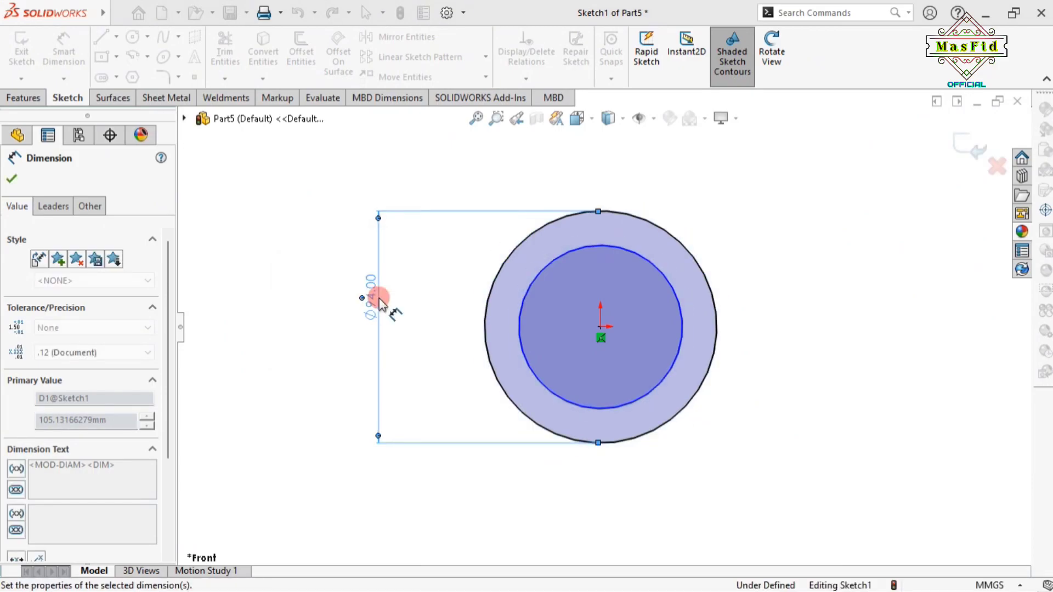
{"action": "left_click", "coordinate": [525, 374]}
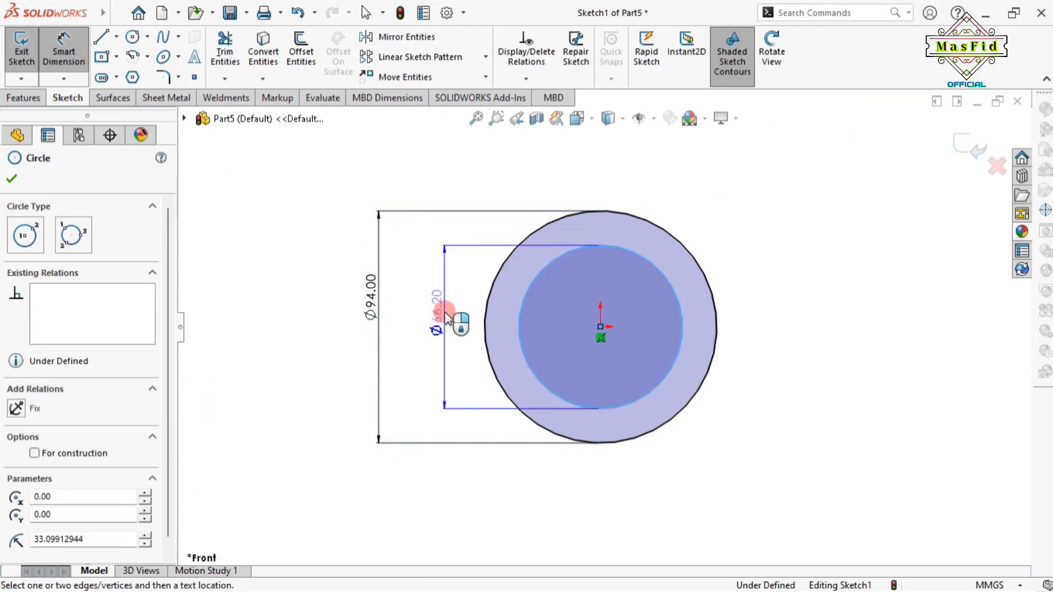
{"action": "left_click", "coordinate": [445, 317]}
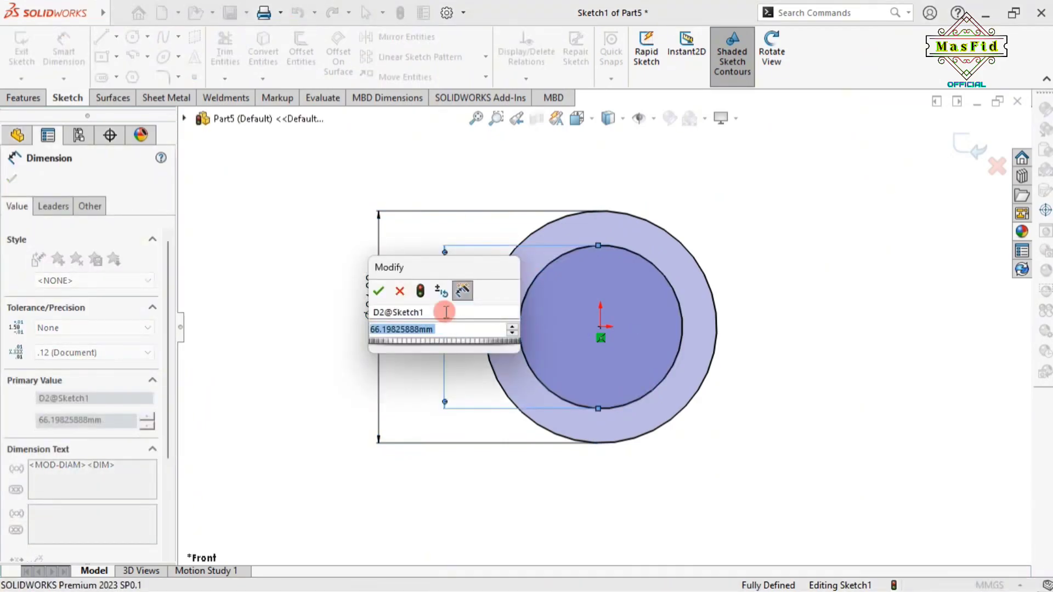
{"action": "type", "text": "86"}
{"action": "key", "text": "Return"}
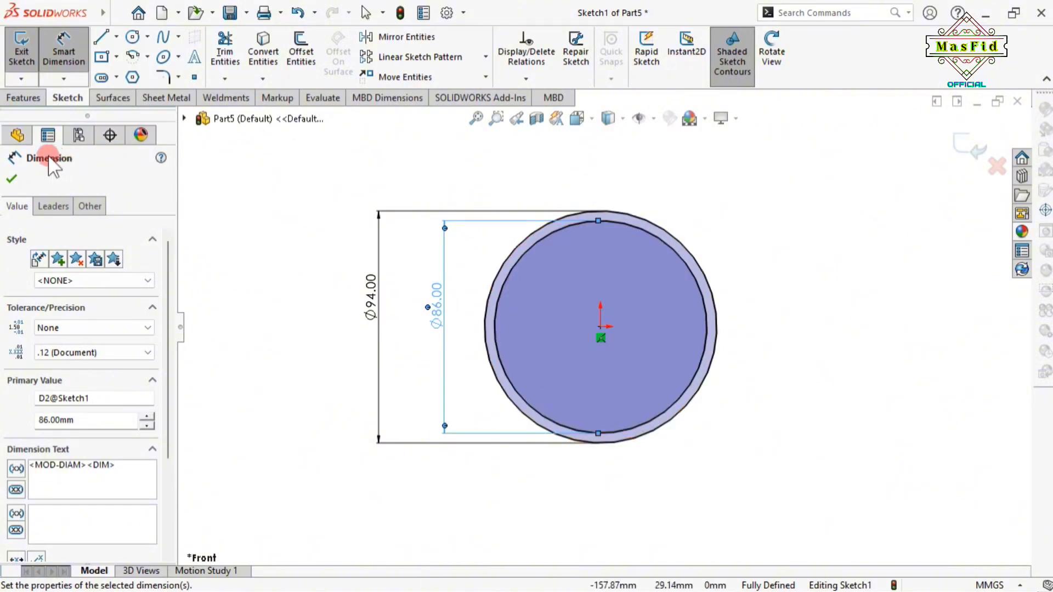
{"action": "left_click", "coordinate": [9, 176]}
{"action": "left_click", "coordinate": [22, 98]}
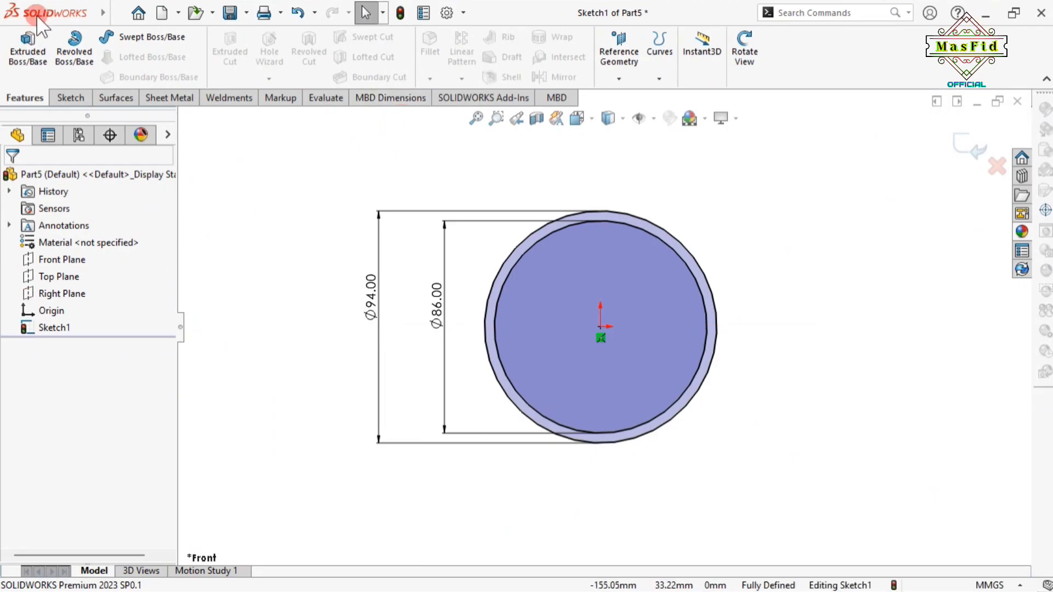
Extrude the Ø94/Ø86 sketch Mid Plane to 16 mm, creating Boss-Extrude1
{"action": "left_click", "coordinate": [74, 52]}
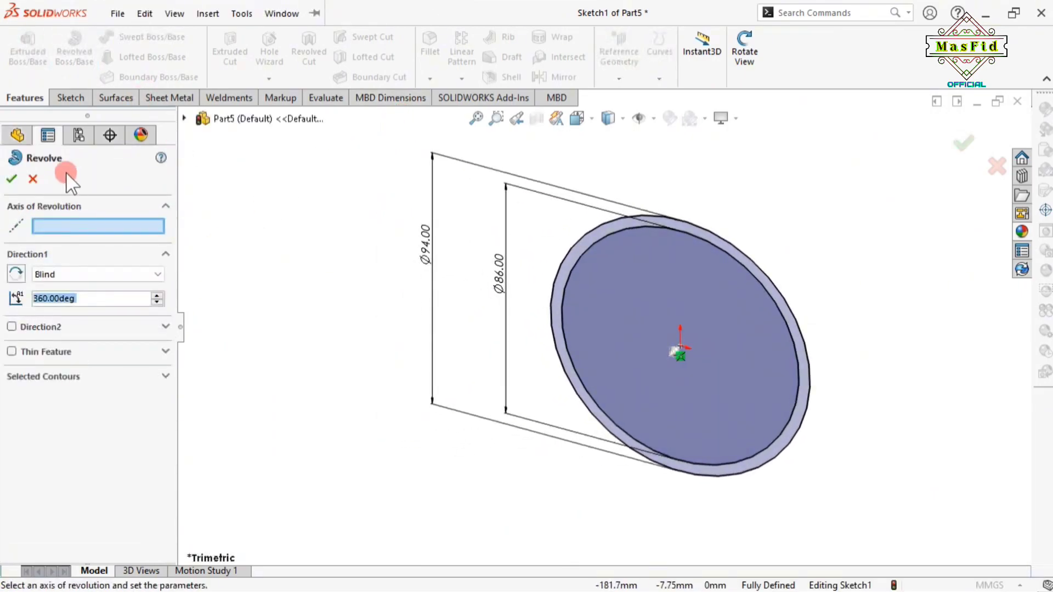
{"action": "left_click", "coordinate": [34, 180]}
{"action": "left_click", "coordinate": [27, 52]}
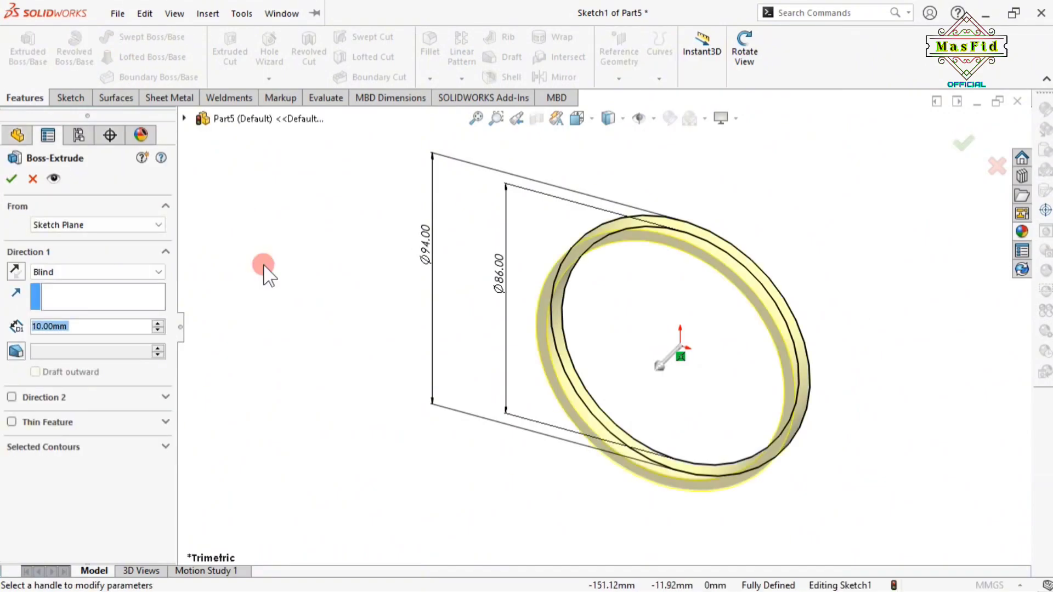
{"action": "left_click", "coordinate": [74, 271]}
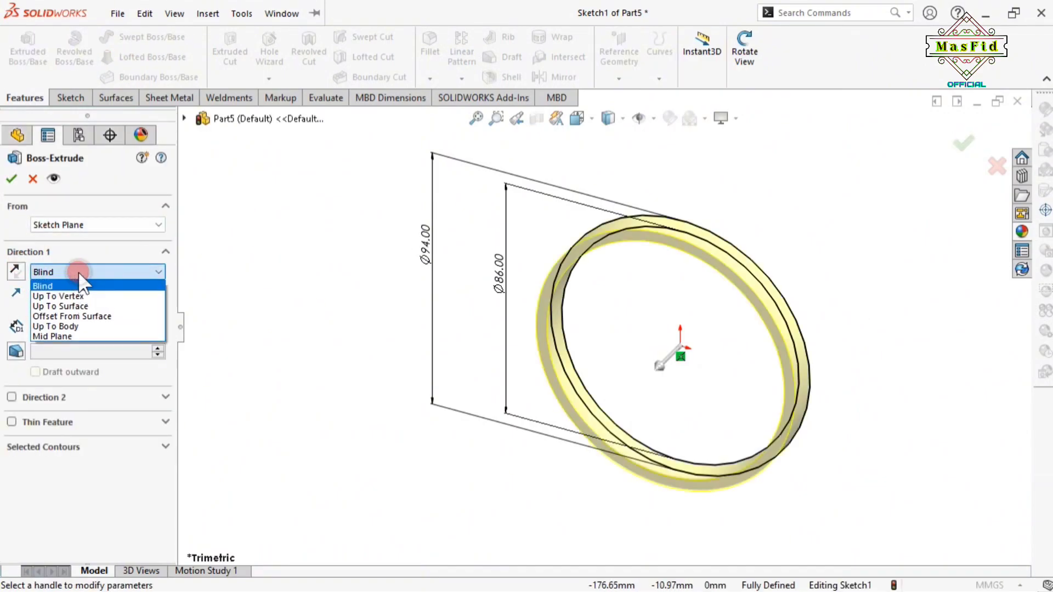
{"action": "left_click", "coordinate": [81, 333]}
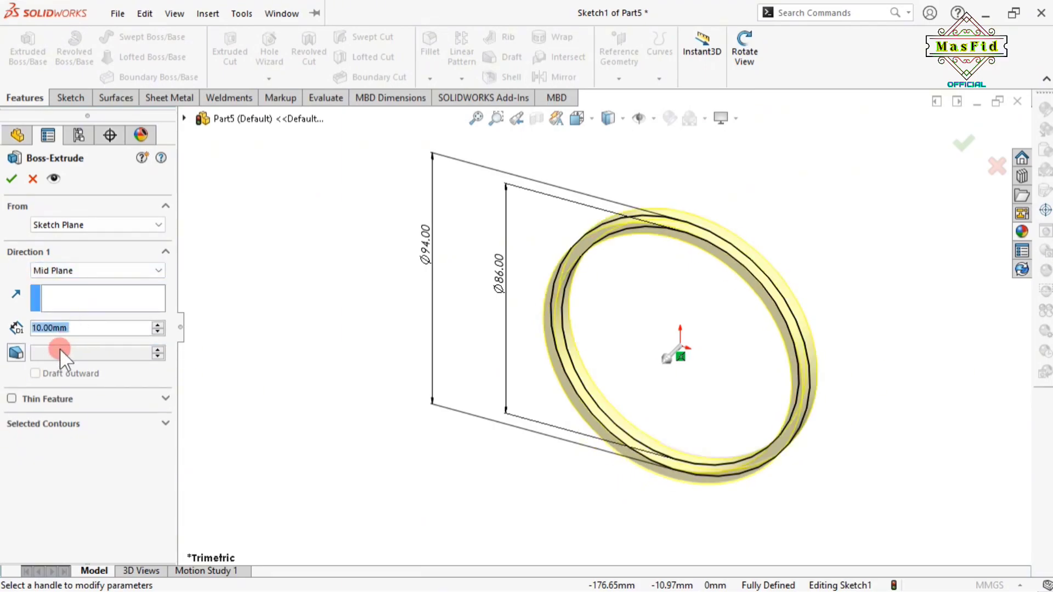
{"action": "type", "text": "1"}
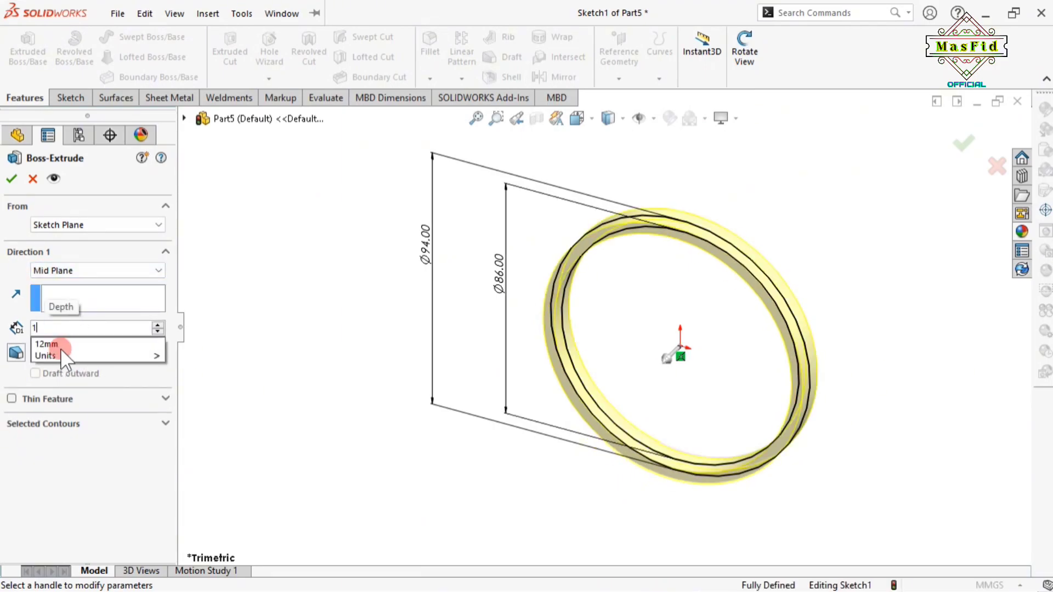
{"action": "type", "text": "6"}
{"action": "key", "text": "Return"}
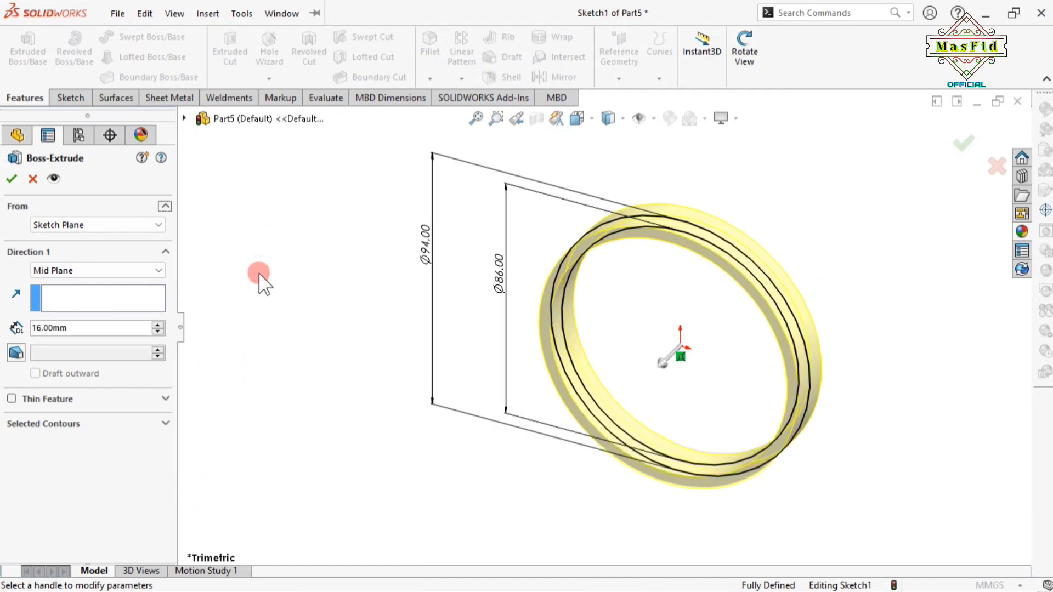
{"action": "left_click", "coordinate": [12, 179]}
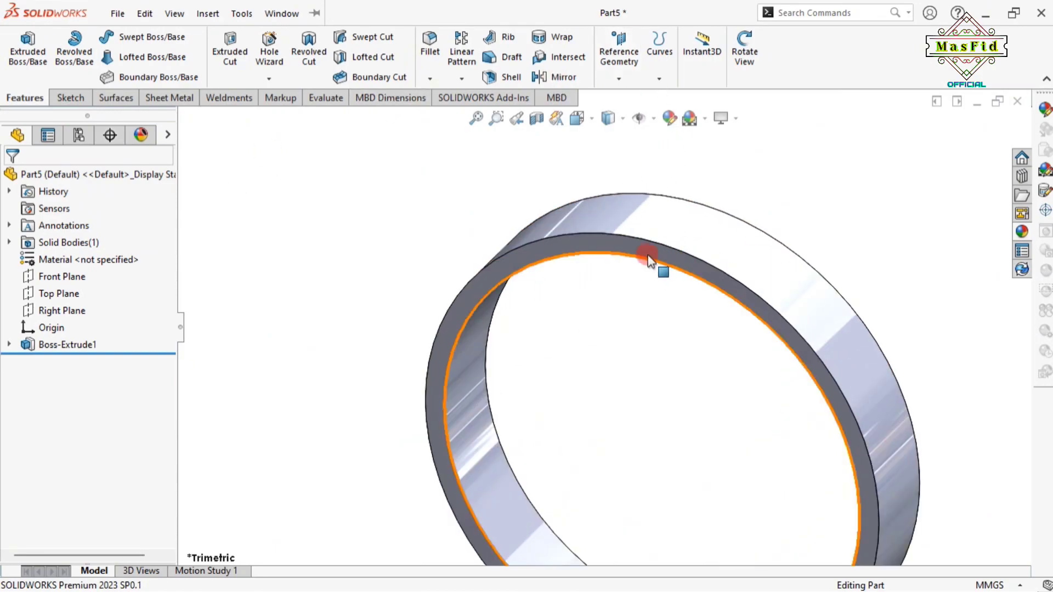
Start a sketch on the ring's front face and draw a vertical centreline down to the origin
{"action": "left_click", "coordinate": [659, 248]}
{"action": "left_click", "coordinate": [724, 203]}
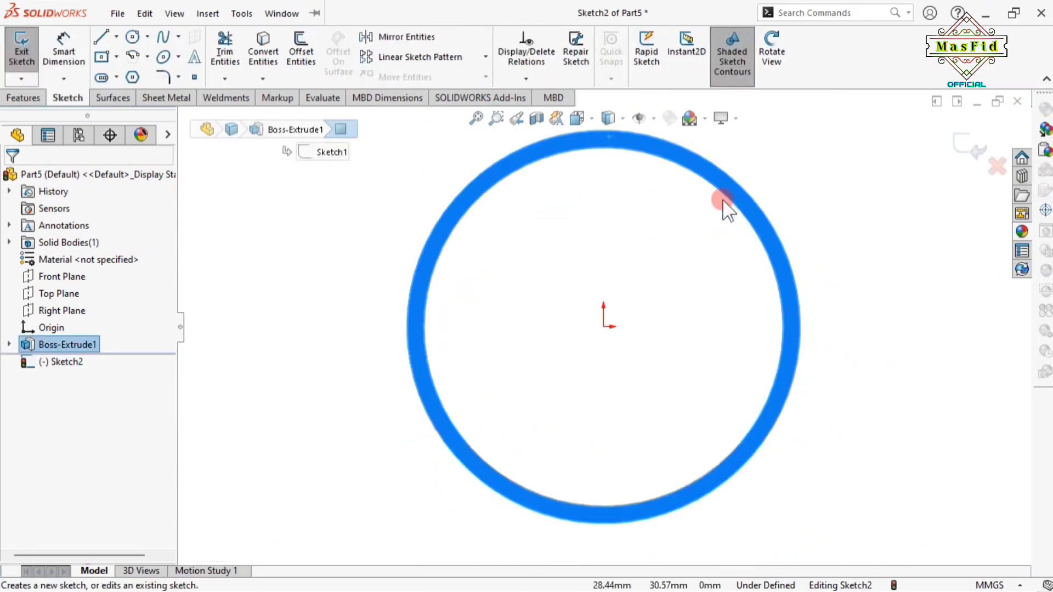
{"action": "scroll", "coordinate": [597, 223], "scroll_direction": "down", "scroll_amount": 3}
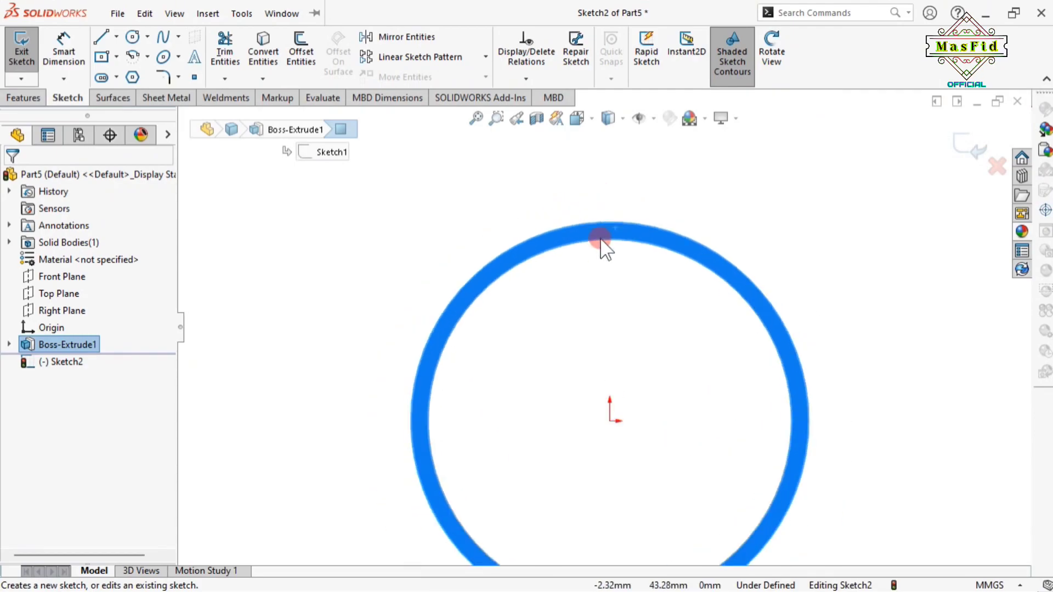
{"action": "scroll", "coordinate": [601, 242], "scroll_direction": "up", "scroll_amount": 2}
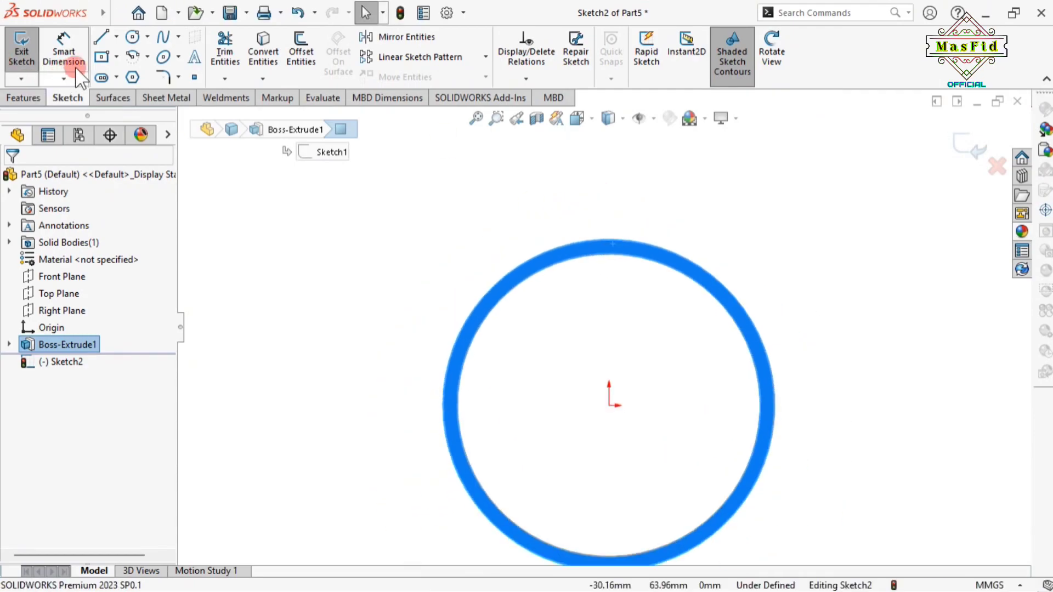
{"action": "left_click", "coordinate": [116, 37]}
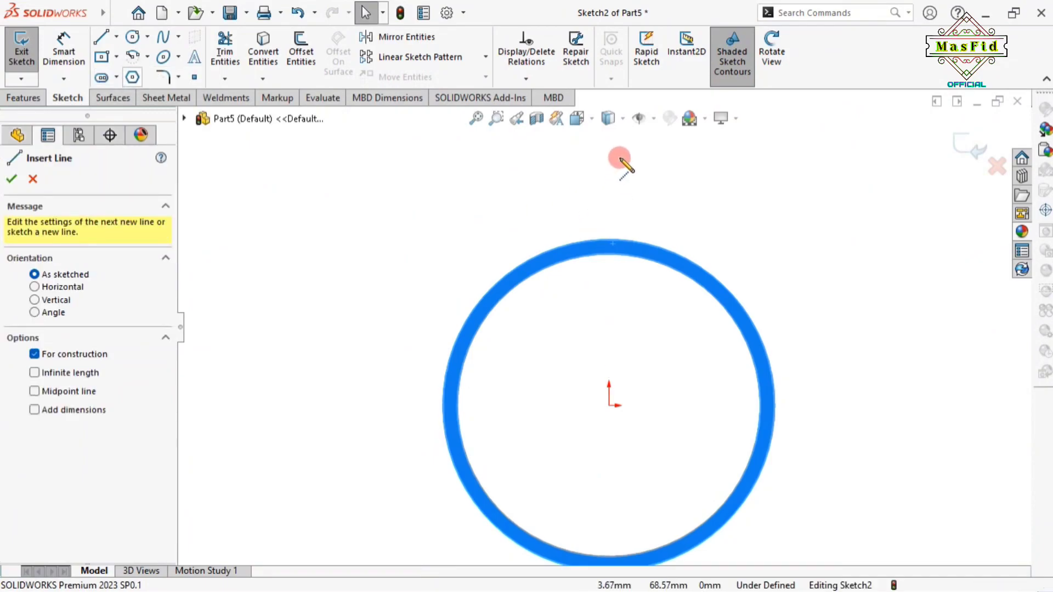
{"action": "left_click", "coordinate": [609, 185]}
{"action": "left_click", "coordinate": [609, 406]}
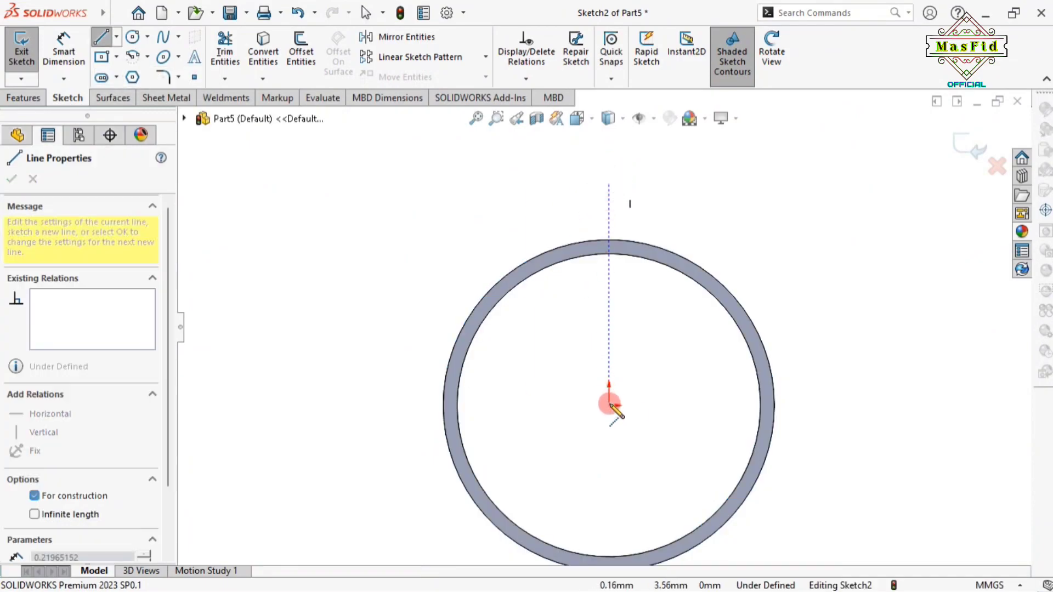
{"action": "right_click", "coordinate": [610, 405]}
{"action": "left_click", "coordinate": [654, 407]}
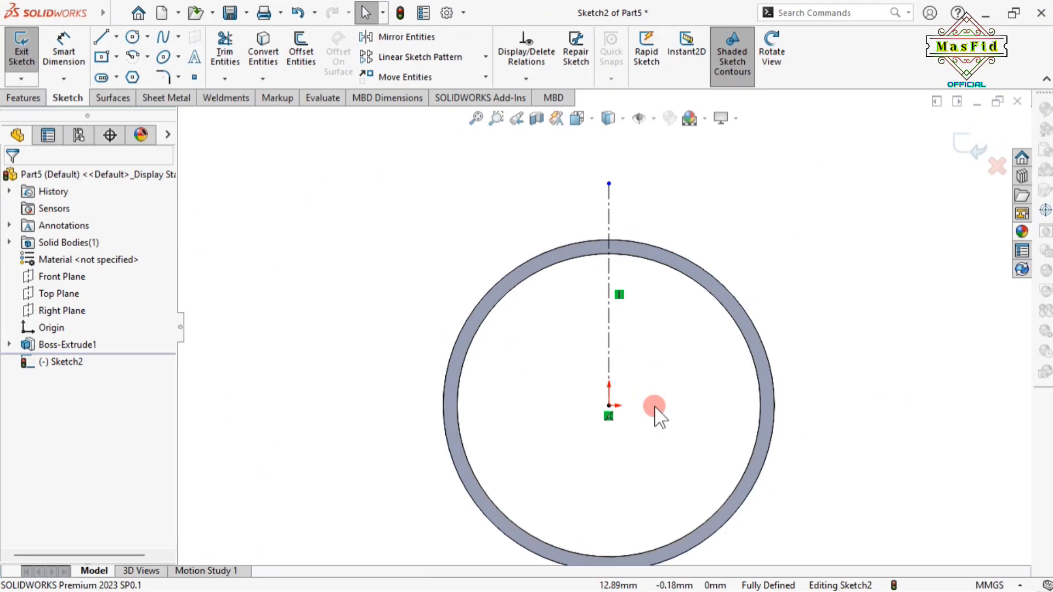
Draw a short vertical line across the top of the ring's rim
{"action": "left_click", "coordinate": [103, 33]}
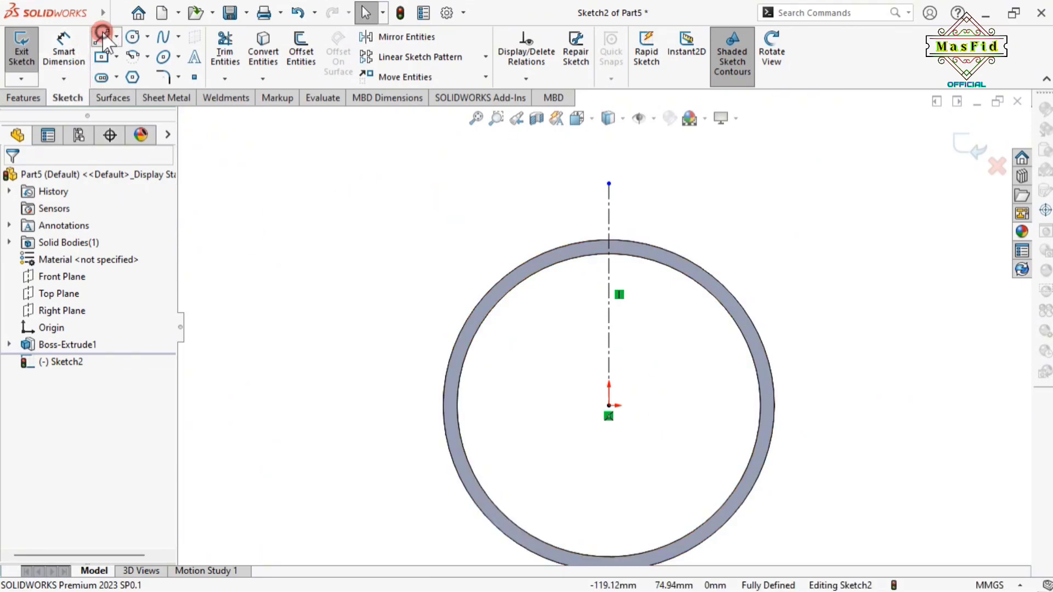
{"action": "scroll", "coordinate": [618, 239], "scroll_direction": "down", "scroll_amount": 2}
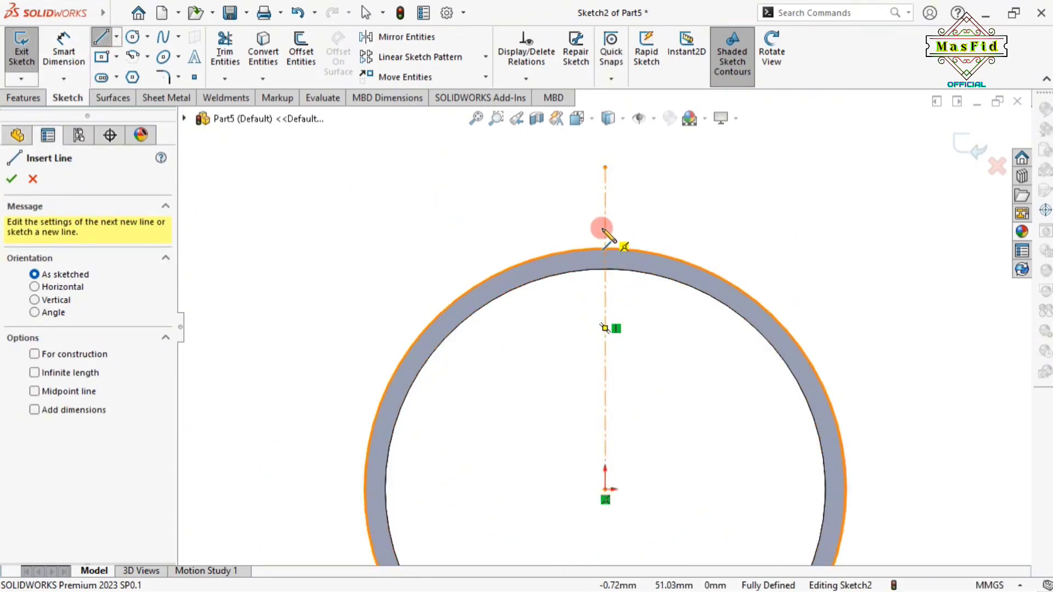
{"action": "left_click_drag", "start_coordinate": [605, 229], "coordinate": [605, 292]}
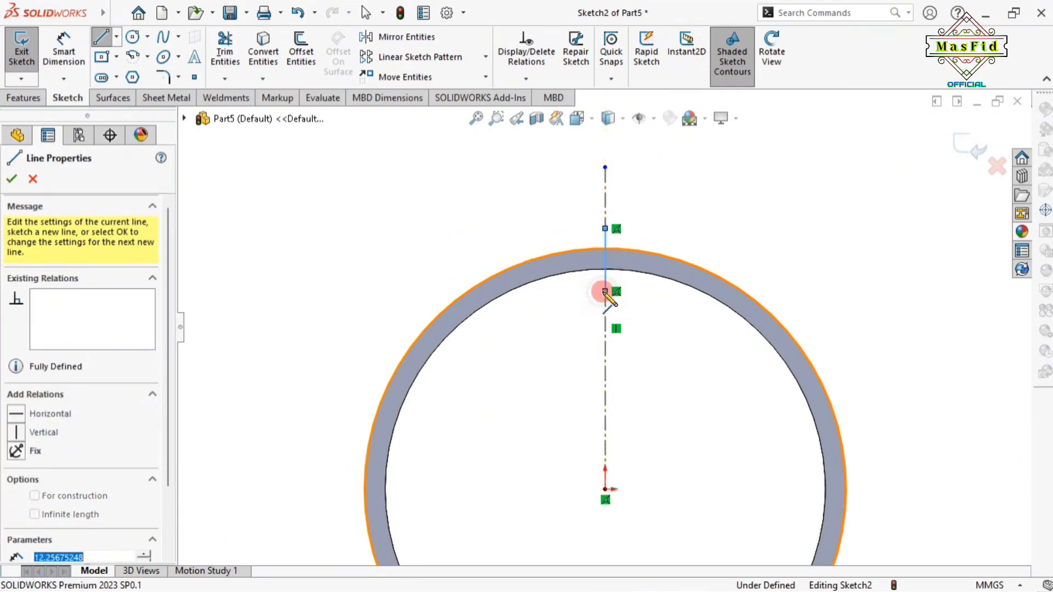
{"action": "right_click", "coordinate": [605, 291]}
{"action": "left_click", "coordinate": [661, 304]}
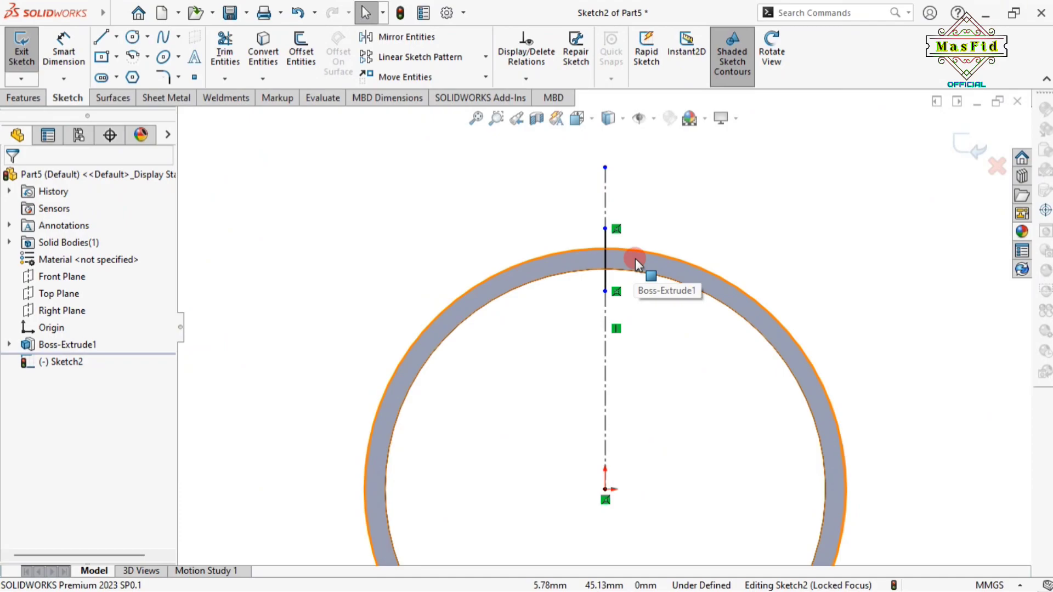
{"action": "scroll", "coordinate": [557, 352], "scroll_direction": "up", "scroll_amount": 3}
{"action": "scroll", "coordinate": [620, 400], "scroll_direction": "down", "scroll_amount": 2}
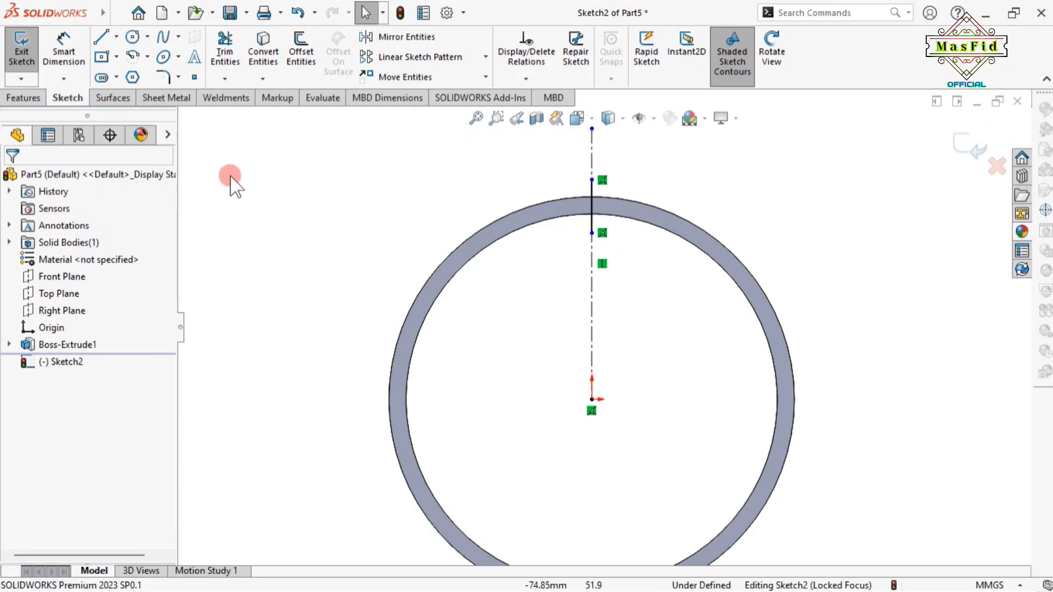
Draw a circle centred on the origin that passes through the ring's rim
{"action": "left_click", "coordinate": [133, 36]}
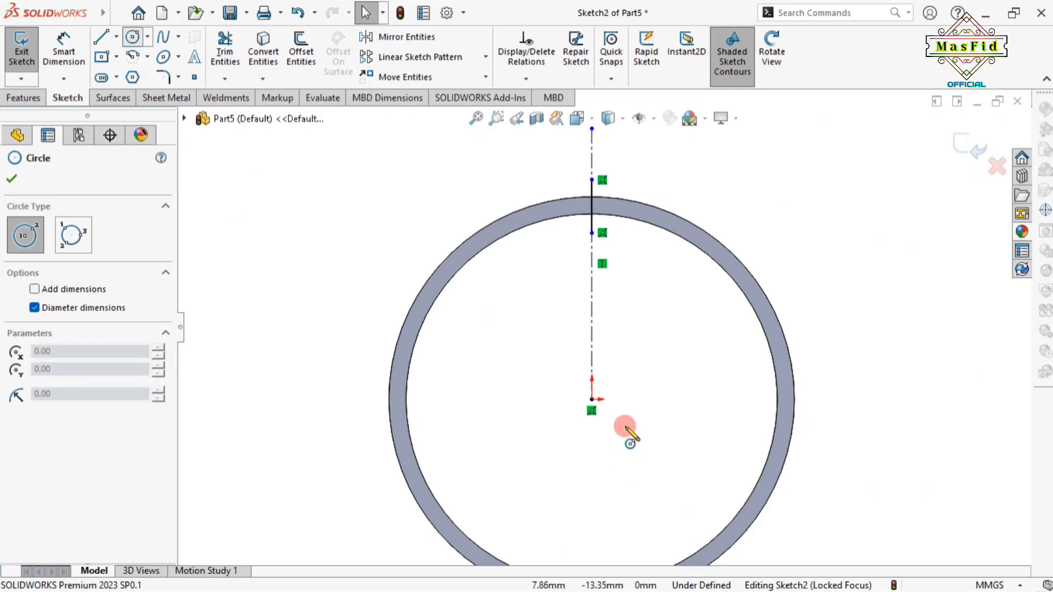
{"action": "left_click", "coordinate": [592, 400]}
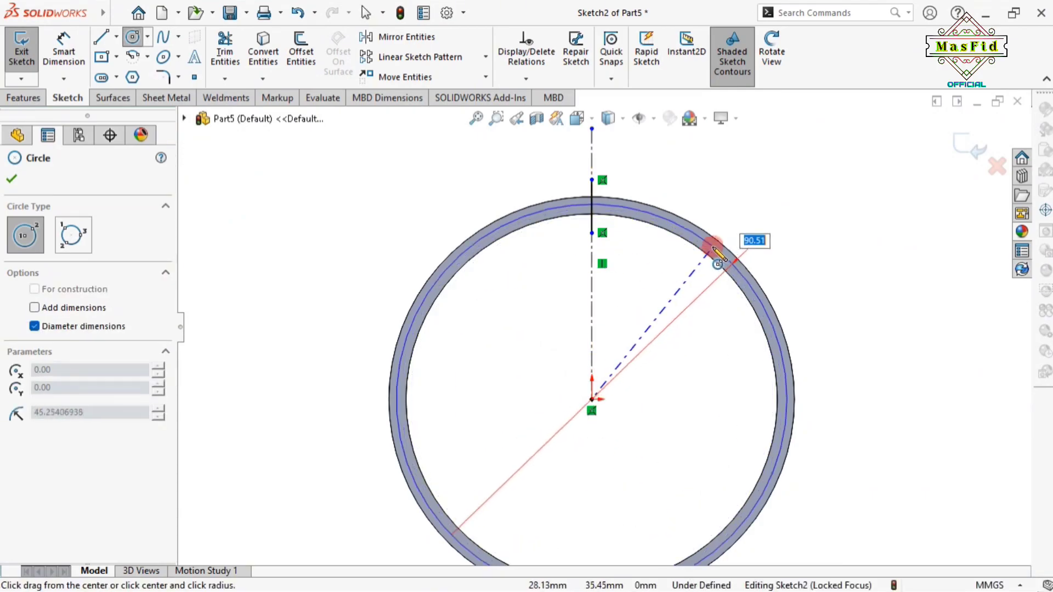
{"action": "left_click", "coordinate": [752, 241]}
{"action": "right_click", "coordinate": [751, 246]}
{"action": "left_click", "coordinate": [751, 258]}
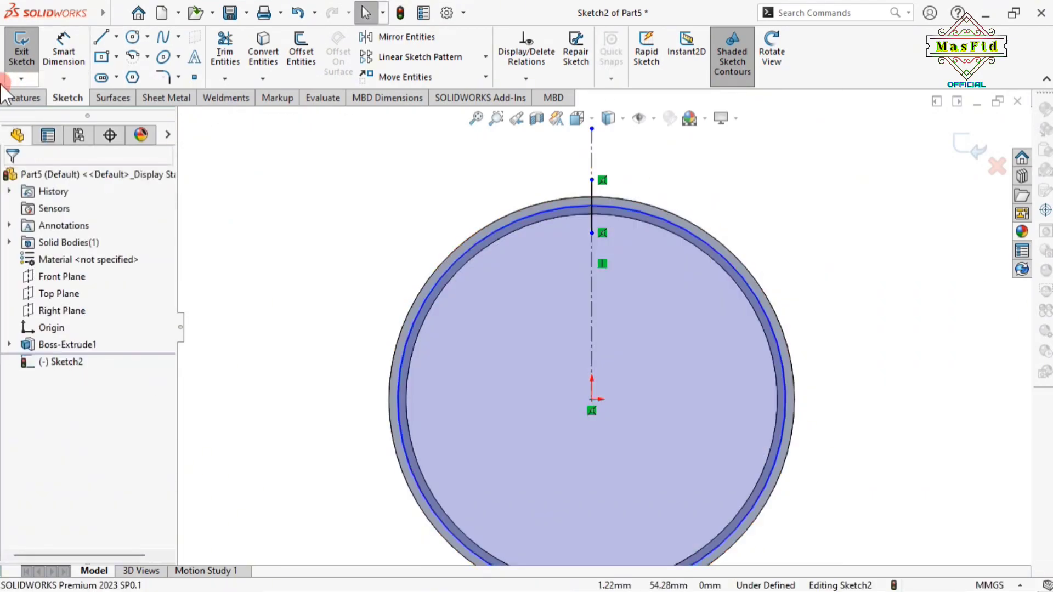
Dimension the new circle's diameter to 90 mm
{"action": "left_click", "coordinate": [102, 56]}
{"action": "left_click", "coordinate": [748, 284]}
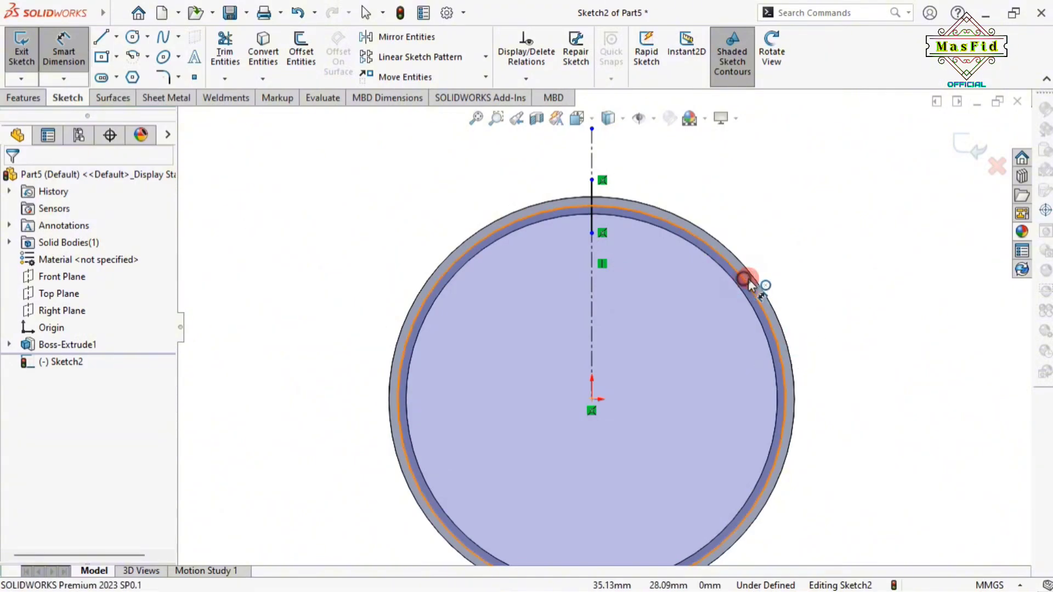
{"action": "left_click", "coordinate": [863, 347]}
{"action": "type", "text": "90"}
{"action": "key", "text": "Return"}
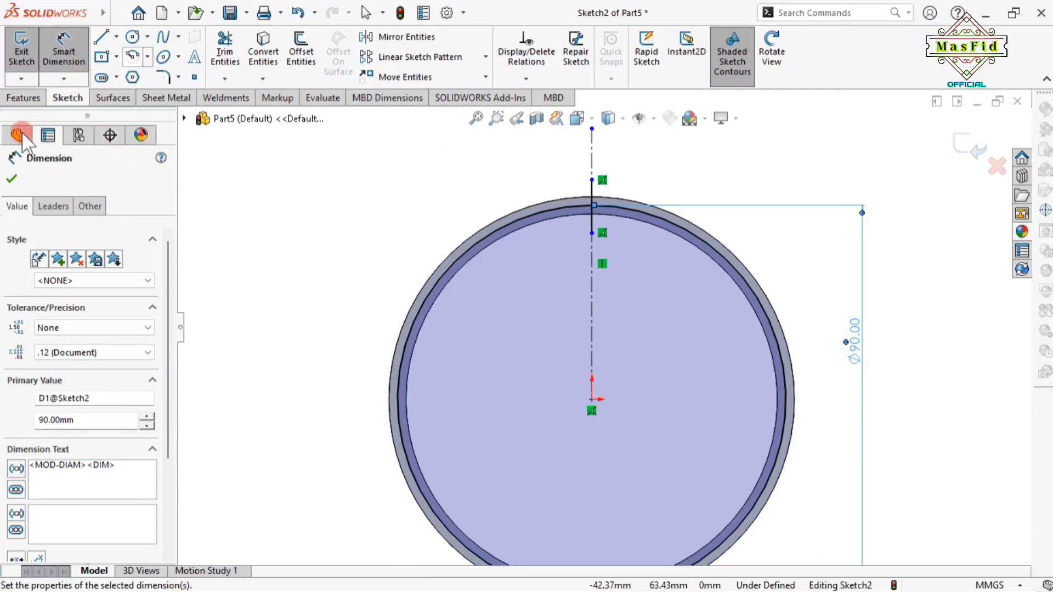
{"action": "left_click", "coordinate": [11, 178]}
{"action": "left_click", "coordinate": [147, 57]}
{"action": "left_click", "coordinate": [149, 62]}
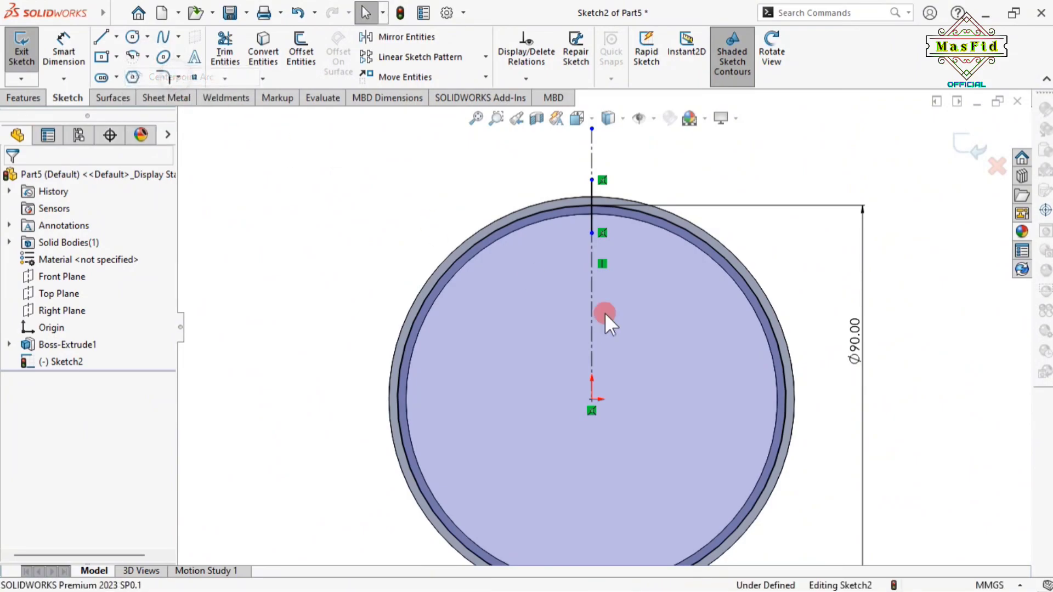
{"action": "scroll", "coordinate": [600, 207], "scroll_direction": "down", "scroll_amount": 3}
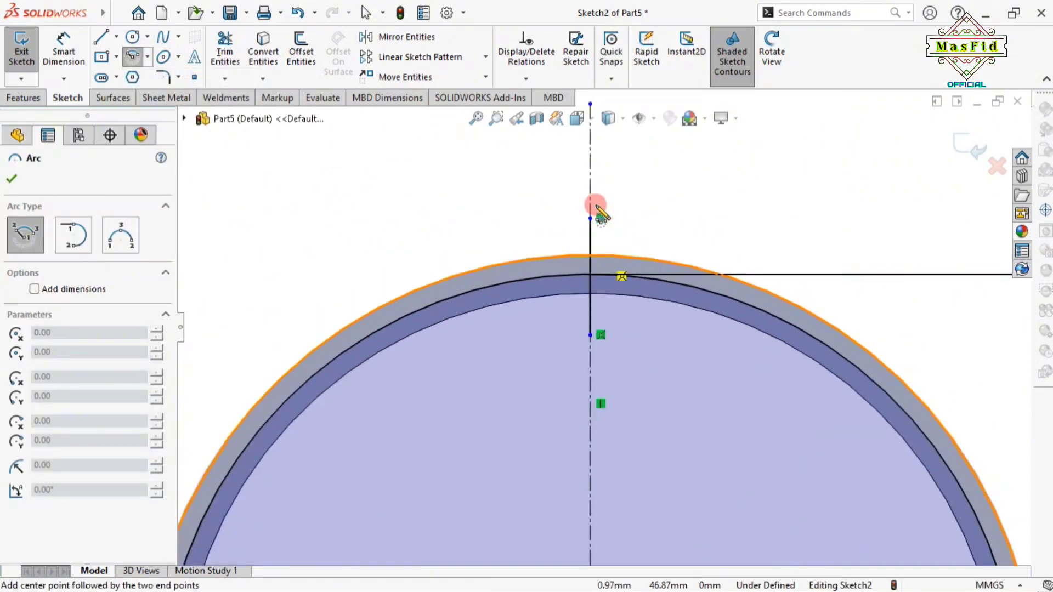
Draw a centrepoint half-circle arc at the top of the 90 mm circle, ending on the centreline
{"action": "scroll", "coordinate": [592, 267], "scroll_direction": "down", "scroll_amount": 3}
{"action": "left_click", "coordinate": [591, 267]}
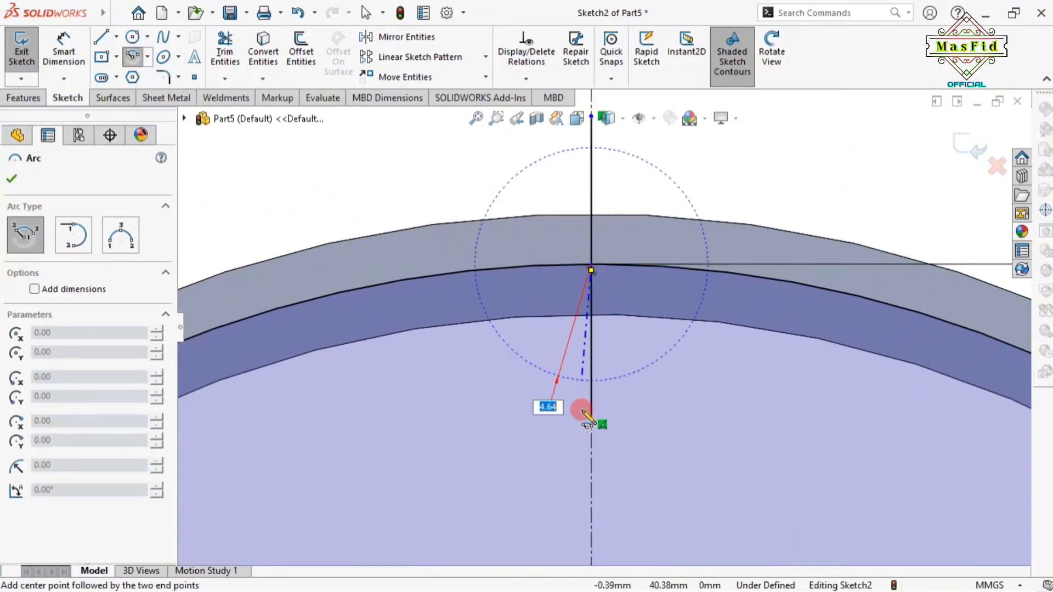
{"action": "left_click", "coordinate": [591, 424]}
{"action": "scroll", "coordinate": [680, 258], "scroll_direction": "up", "scroll_amount": 3}
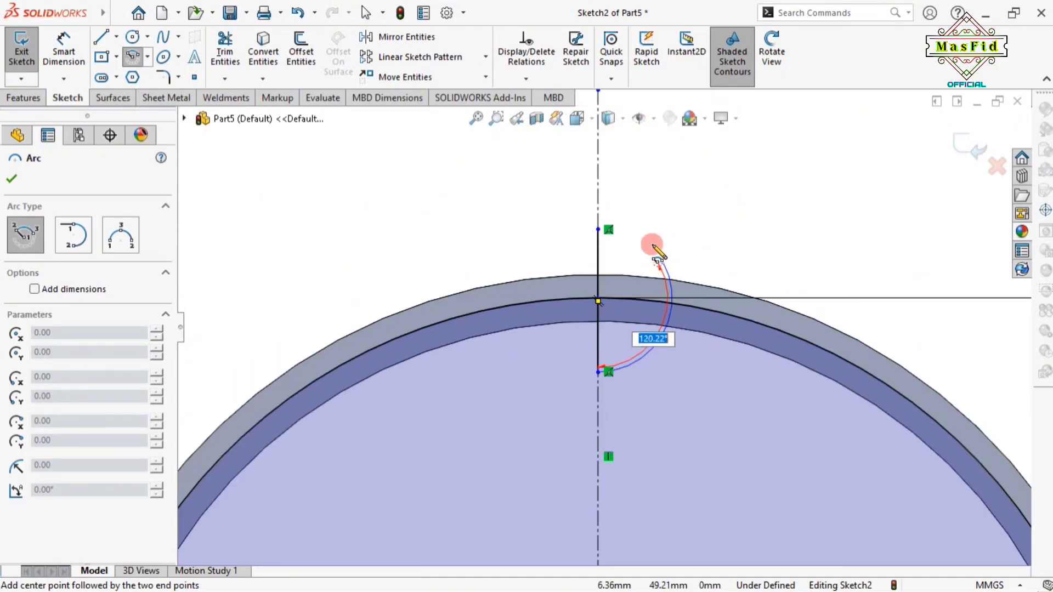
{"action": "left_click", "coordinate": [602, 232]}
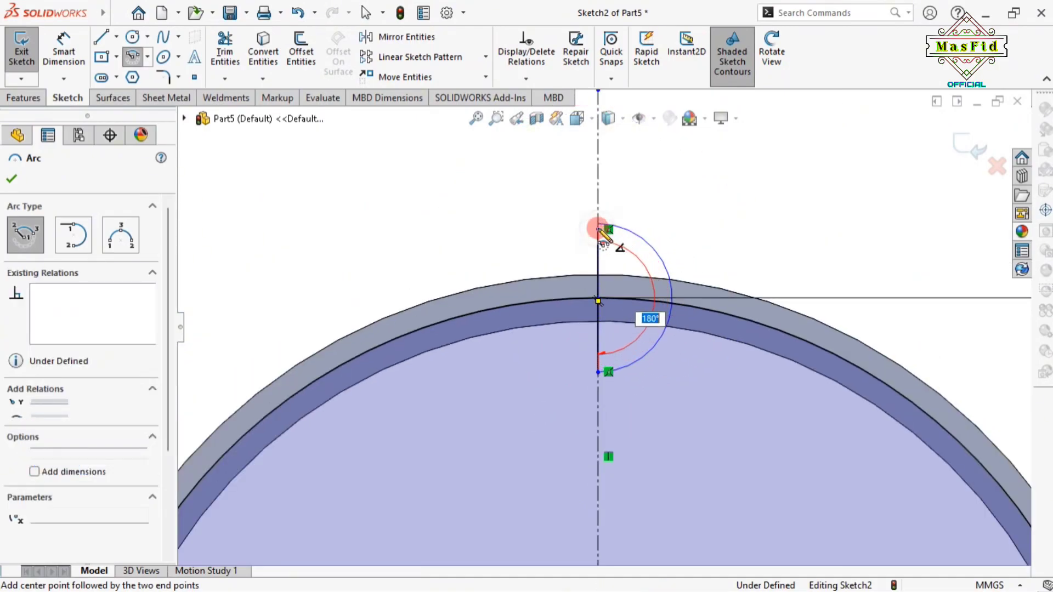
{"action": "right_click", "coordinate": [623, 228]}
{"action": "left_click", "coordinate": [643, 236]}
{"action": "scroll", "coordinate": [363, 236], "scroll_direction": "up", "scroll_amount": 2}
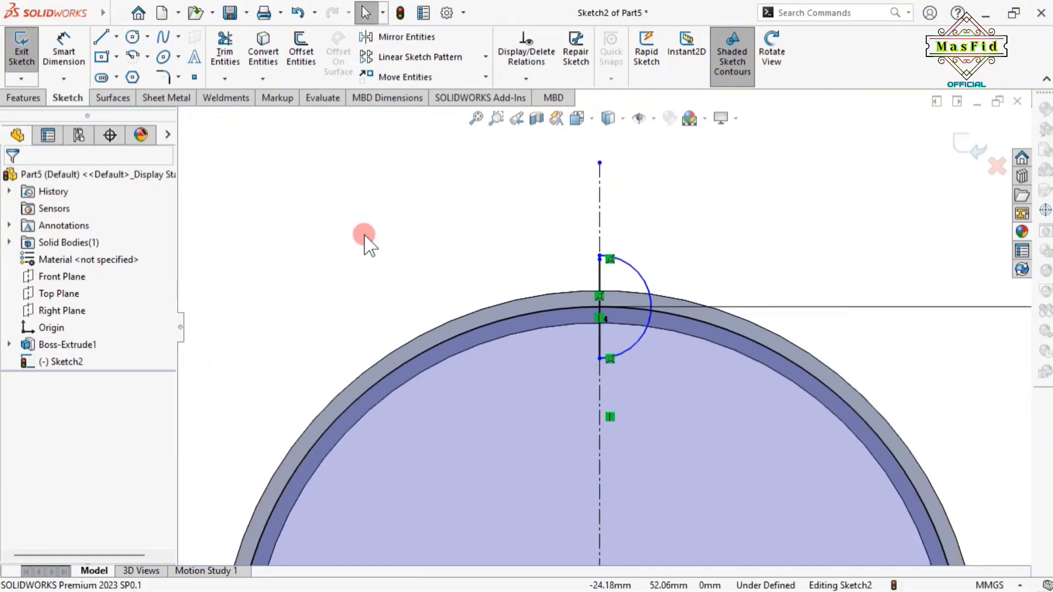
Dimension the pocket arc to radius 12 mm
{"action": "left_click", "coordinate": [64, 49]}
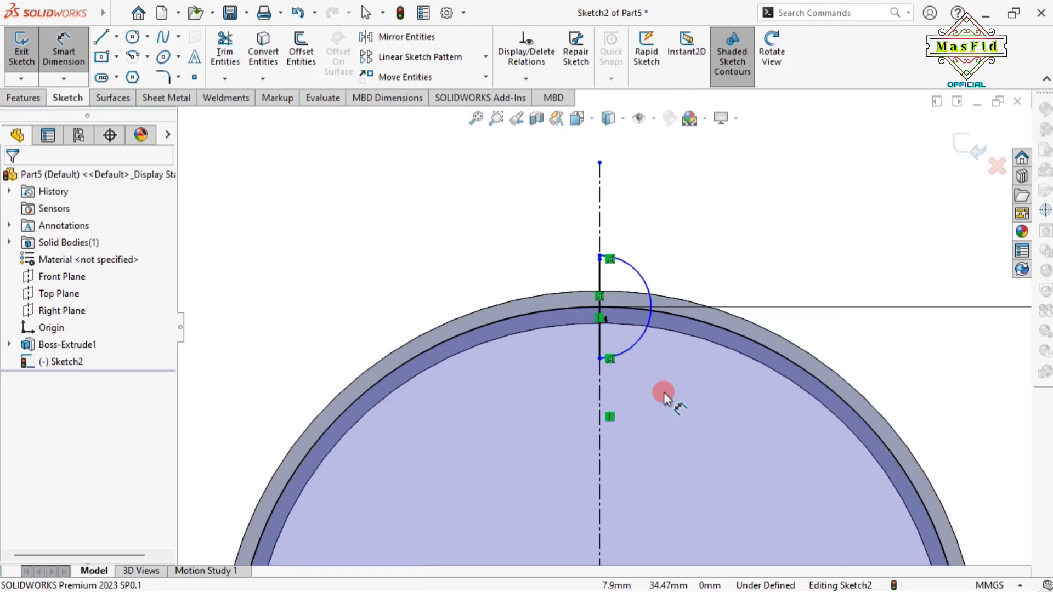
{"action": "left_click", "coordinate": [643, 281]}
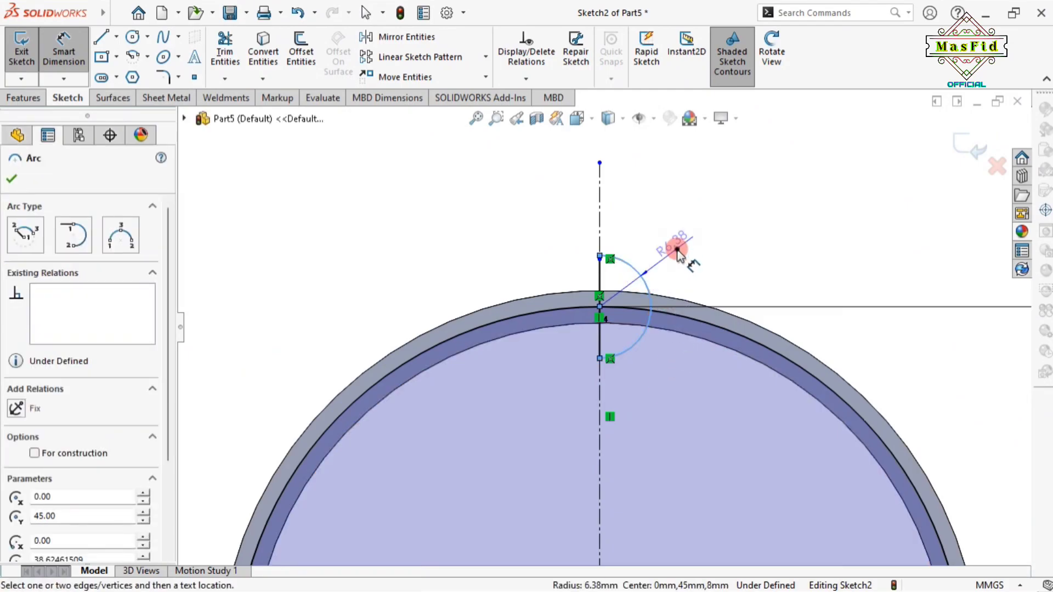
{"action": "left_click", "coordinate": [677, 253]}
{"action": "type", "text": "12"}
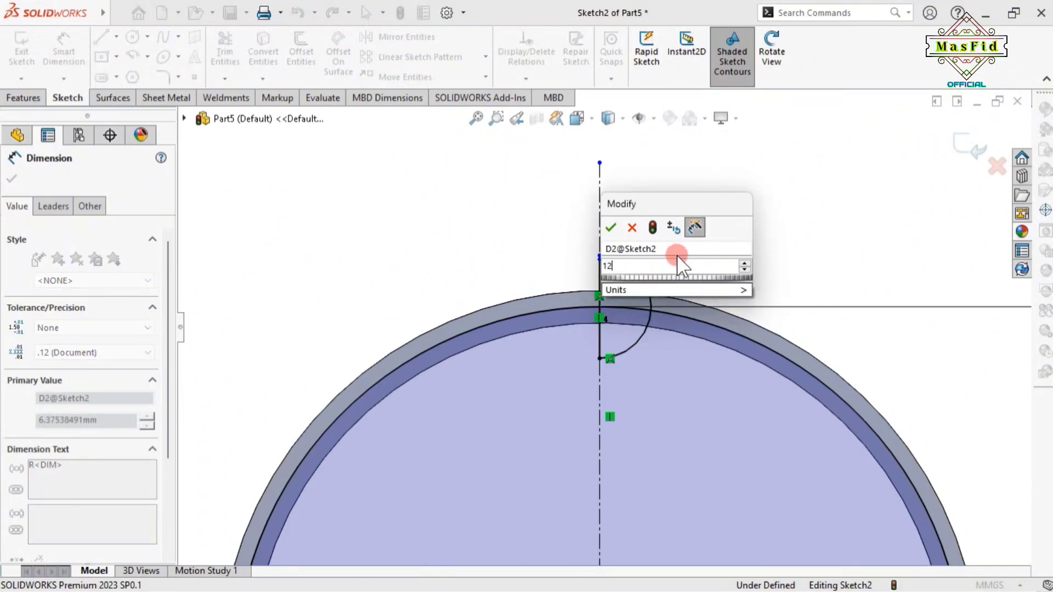
{"action": "key", "text": "Return"}
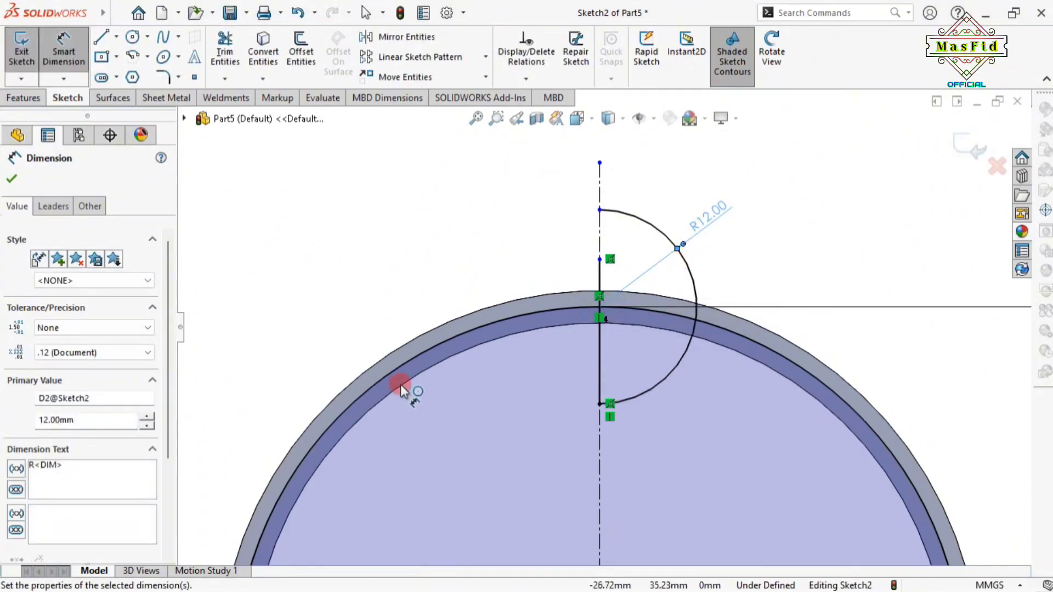
{"action": "left_click", "coordinate": [11, 178]}
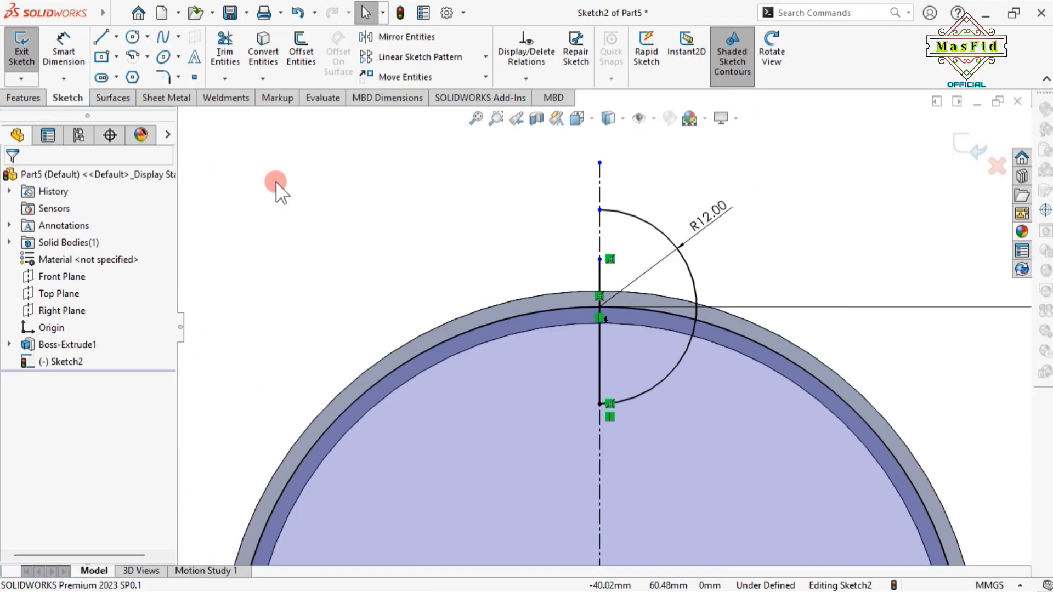
Make the arc's centre point coincident with the 90 mm circle
{"action": "scroll", "coordinate": [580, 333], "scroll_direction": "down", "scroll_amount": 4}
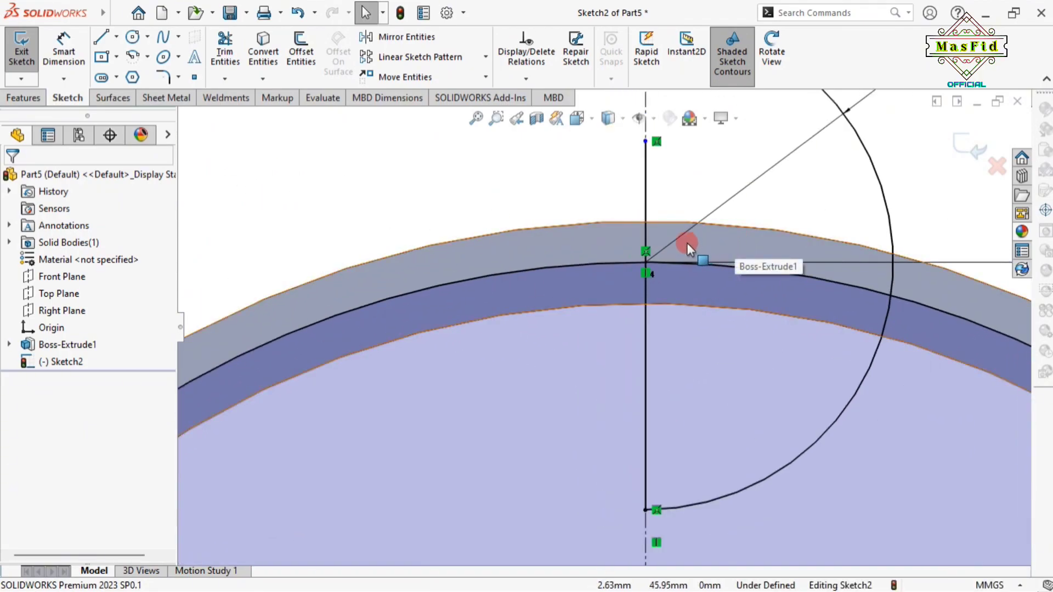
{"action": "scroll", "coordinate": [650, 264], "scroll_direction": "down", "scroll_amount": 2}
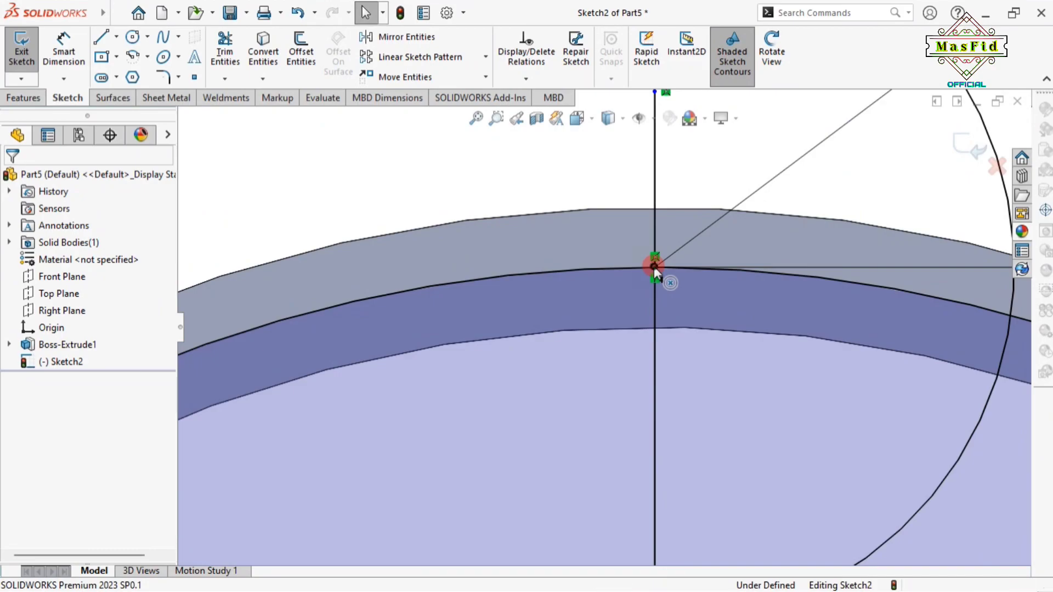
{"action": "left_click", "coordinate": [654, 265]}
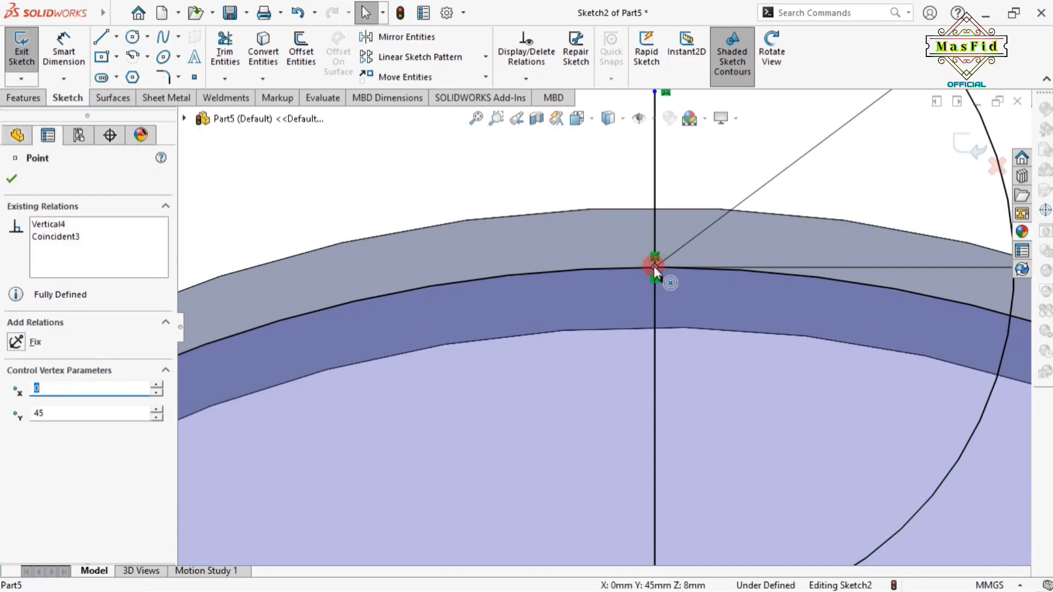
{"action": "left_click", "coordinate": [624, 268], "text": "ctrl"}
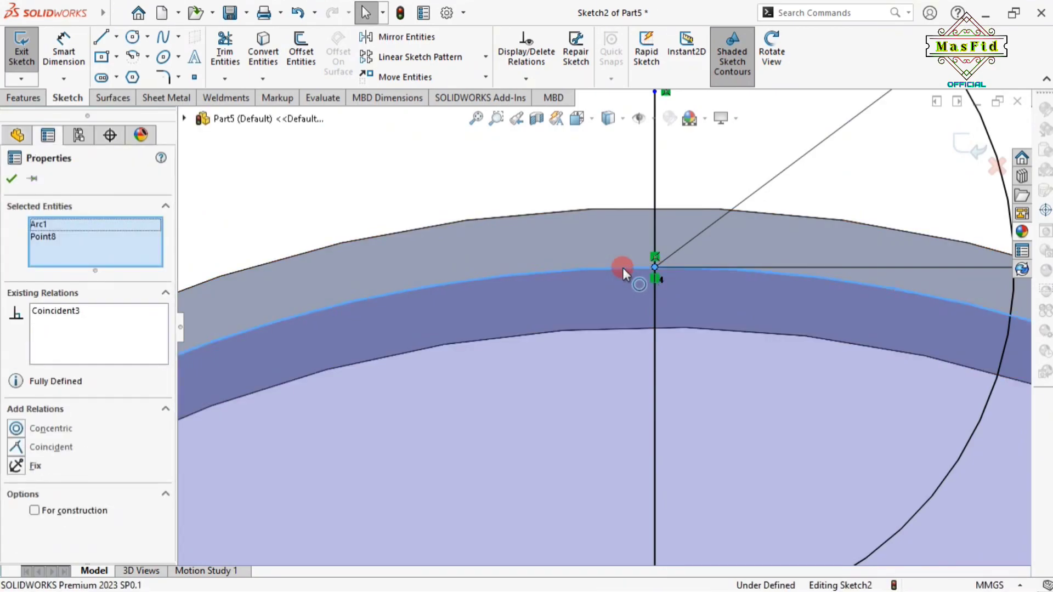
{"action": "left_click", "coordinate": [693, 200]}
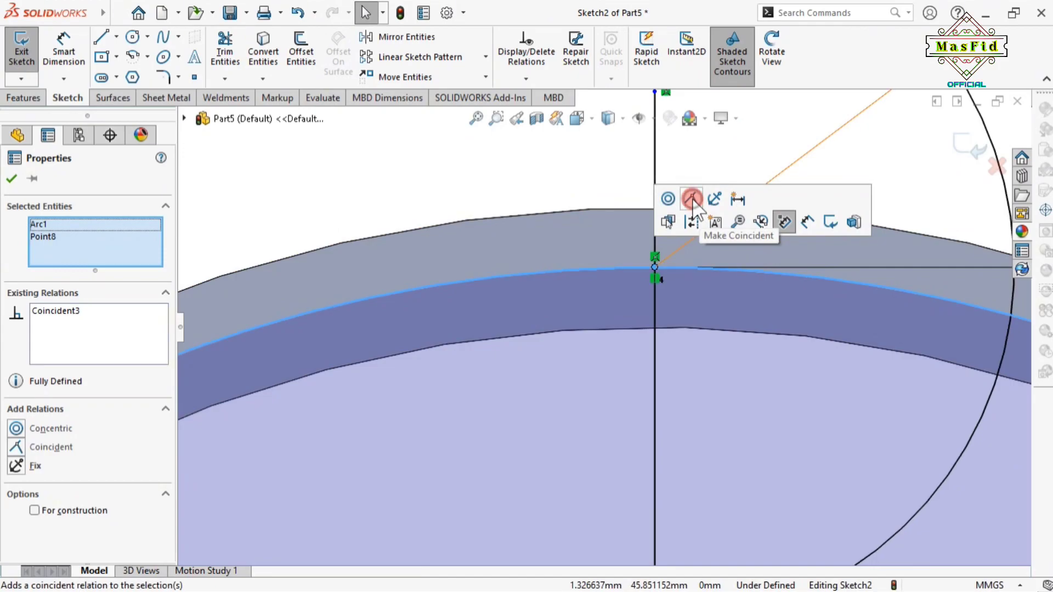
{"action": "left_click", "coordinate": [11, 178]}
{"action": "scroll", "coordinate": [635, 320], "scroll_direction": "up", "scroll_amount": 3}
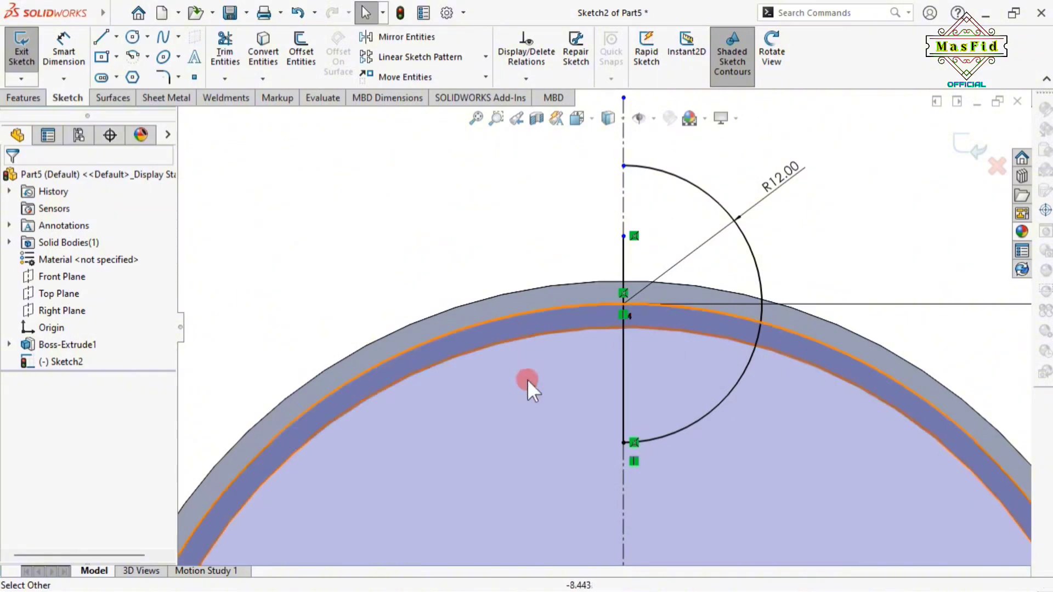
Convert the Ø90 mm circle to construction geometry
{"action": "left_click", "coordinate": [466, 329]}
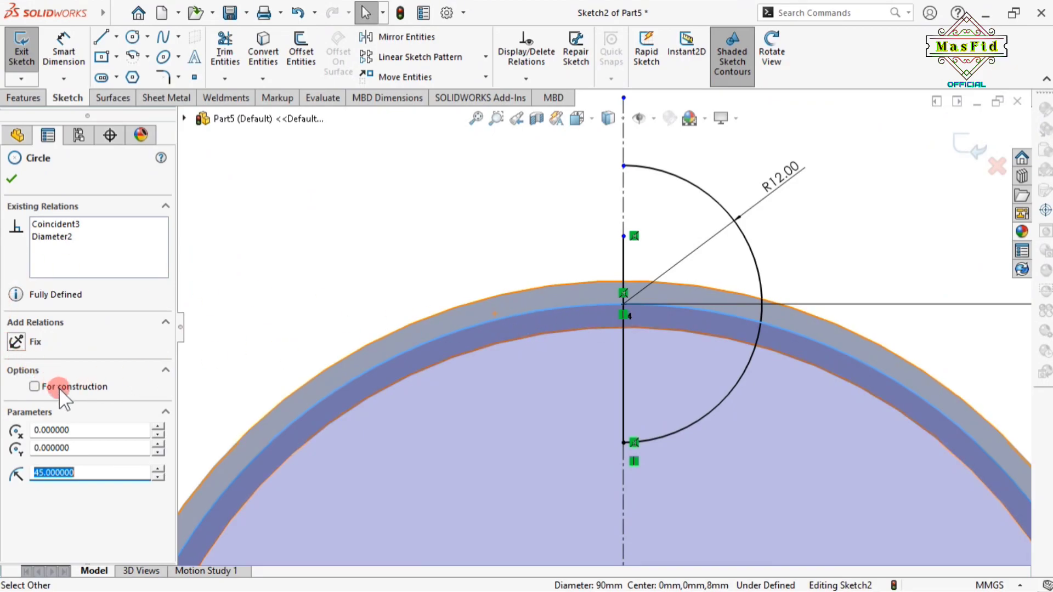
{"action": "left_click", "coordinate": [61, 387]}
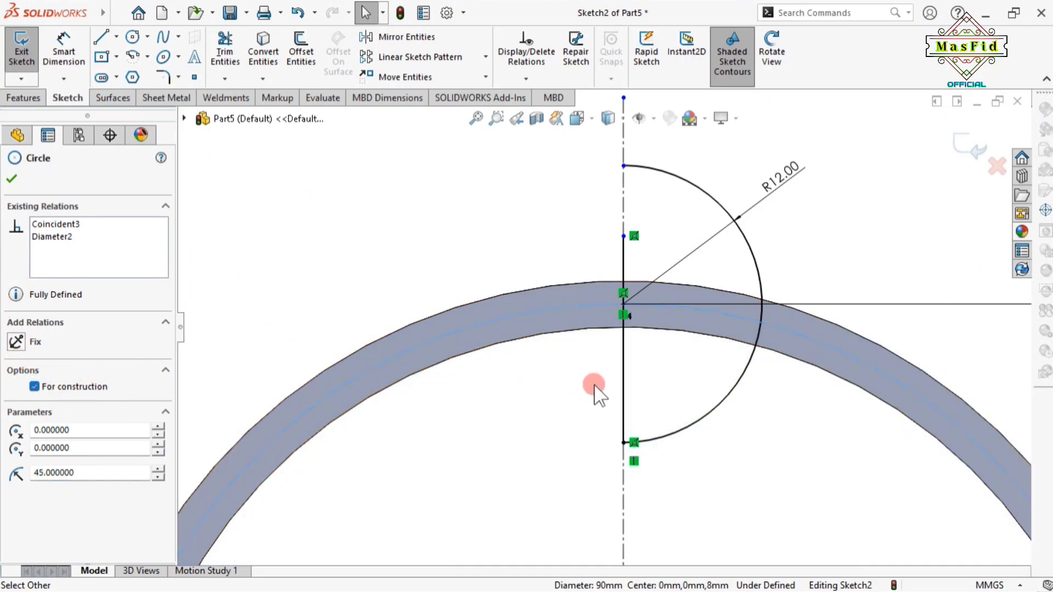
{"action": "left_click", "coordinate": [11, 179]}
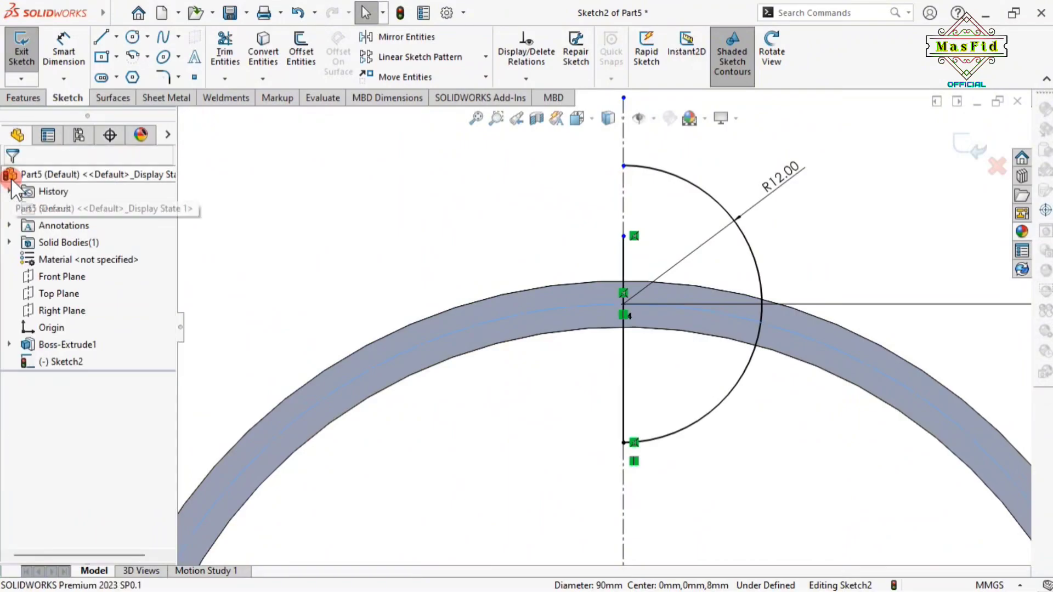
{"action": "scroll", "coordinate": [512, 438], "scroll_direction": "up", "scroll_amount": 2}
{"action": "scroll", "coordinate": [546, 450], "scroll_direction": "down", "scroll_amount": 1}
{"action": "scroll", "coordinate": [545, 451], "scroll_direction": "up", "scroll_amount": 2}
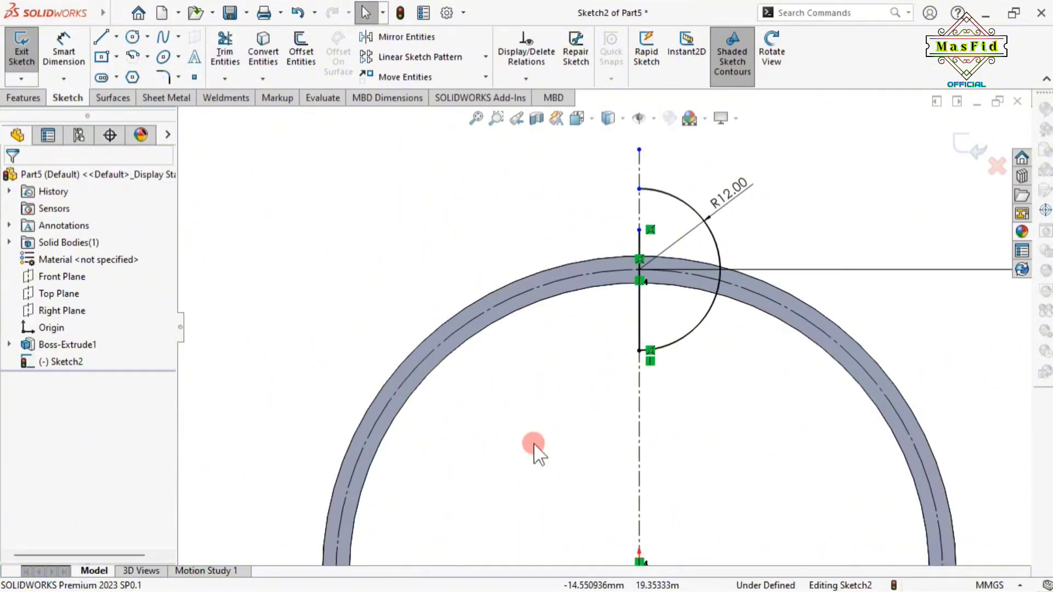
Revolve-cut the half-circle sketch 360° about the centreline, creating Cut-Revolve1's spherical pocket
{"action": "left_click", "coordinate": [25, 98]}
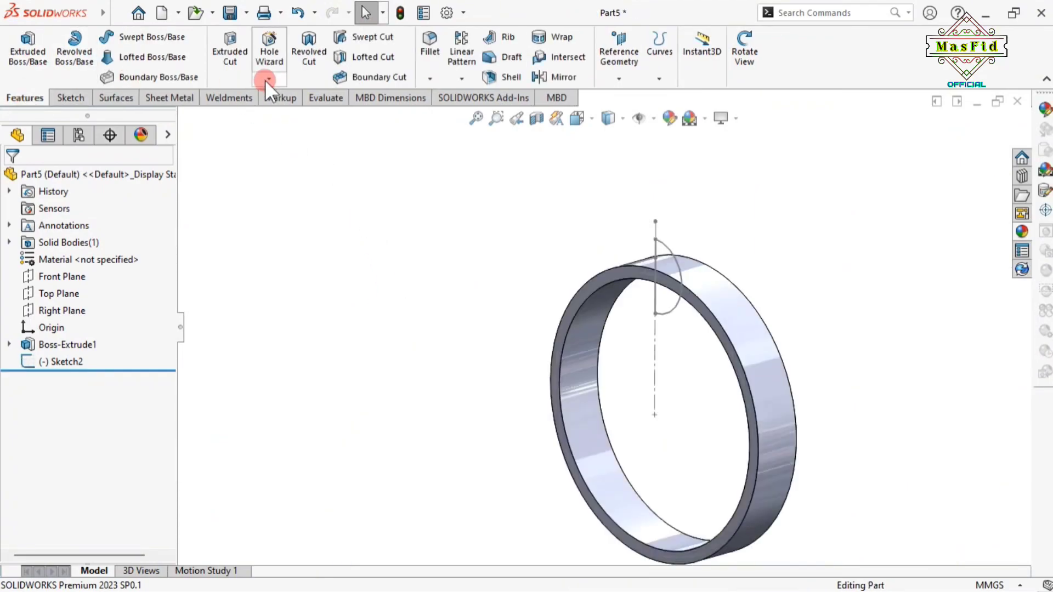
{"action": "left_click", "coordinate": [308, 55]}
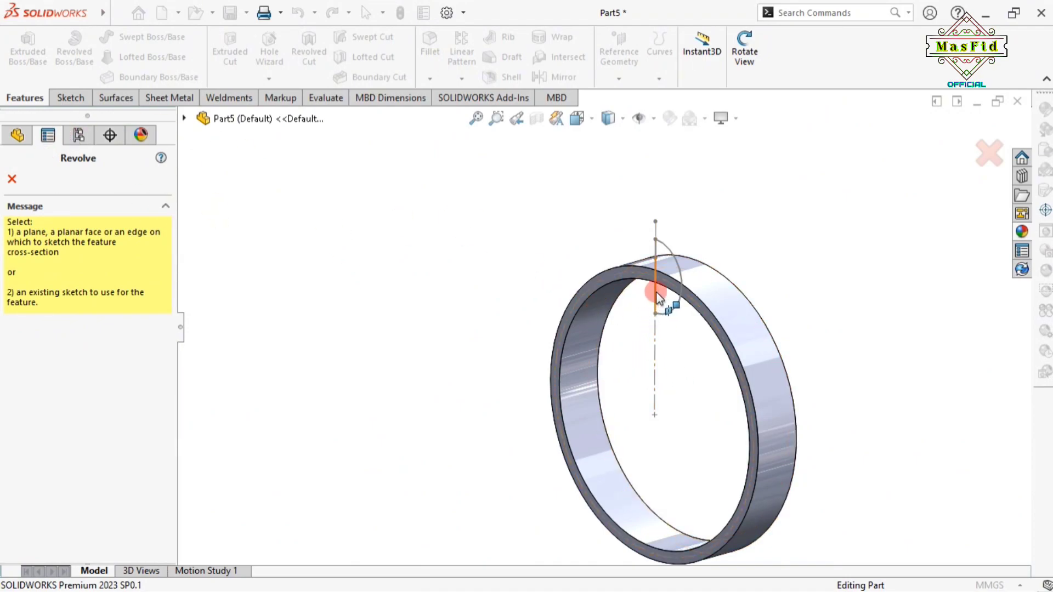
{"action": "scroll", "coordinate": [656, 269], "scroll_direction": "down", "scroll_amount": 3}
{"action": "left_click", "coordinate": [647, 279]}
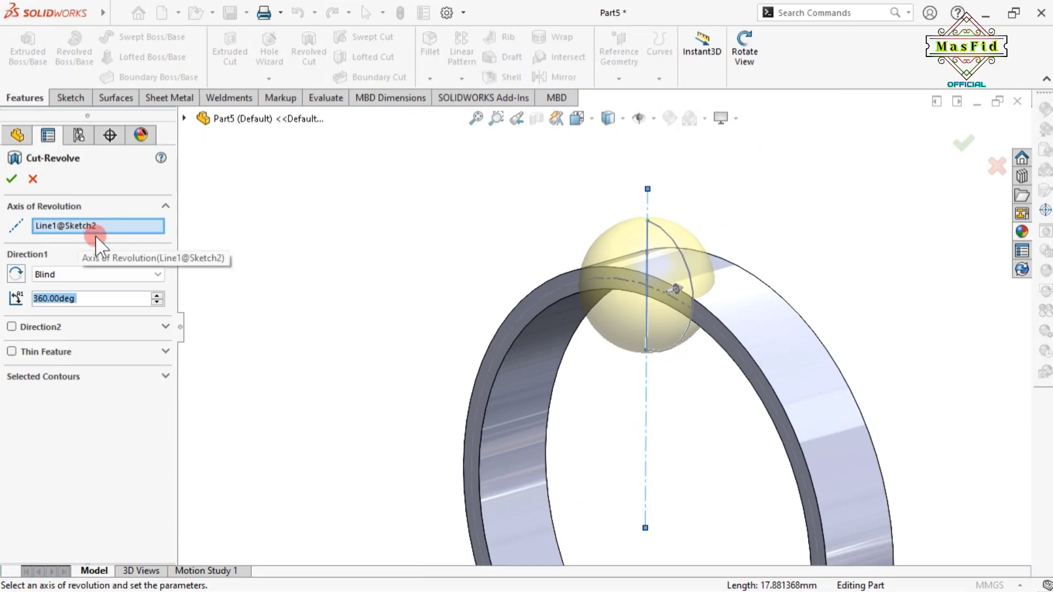
{"action": "left_click", "coordinate": [744, 54]}
{"action": "left_click_drag", "start_coordinate": [816, 233], "coordinate": [799, 202]}
{"action": "left_click", "coordinate": [753, 71]}
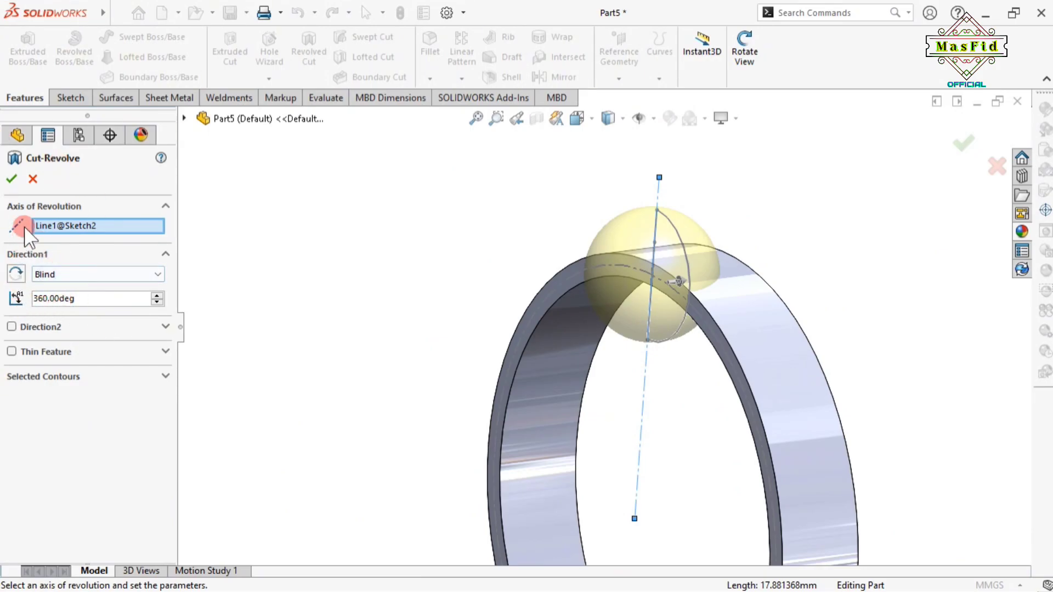
{"action": "left_click", "coordinate": [11, 179]}
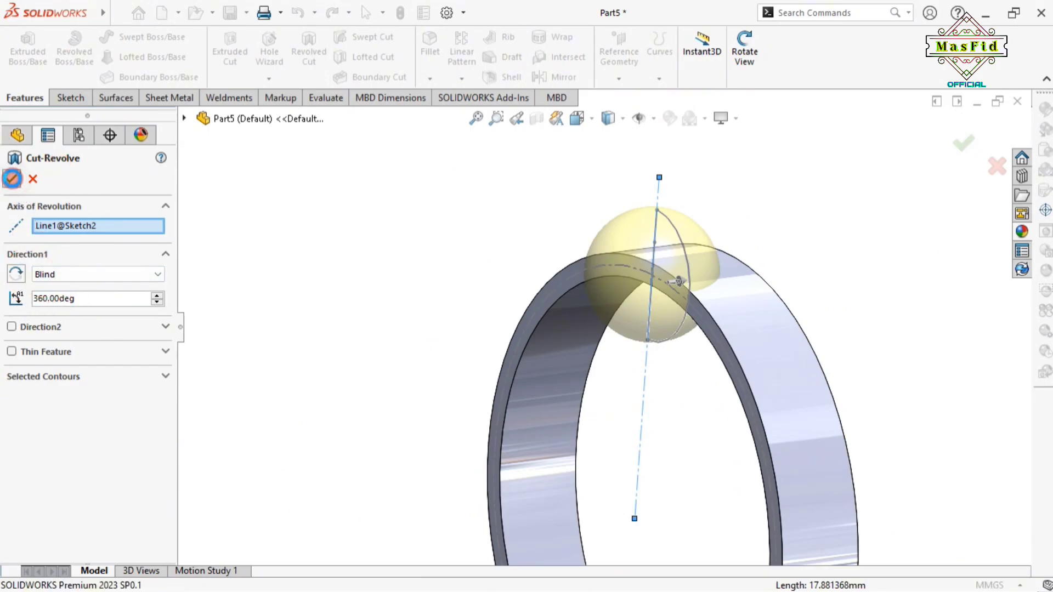
Start a fillet with a 2.1 mm radius
{"action": "left_click", "coordinate": [357, 264]}
{"action": "left_click", "coordinate": [744, 55]}
{"action": "left_click_drag", "start_coordinate": [911, 384], "coordinate": [692, 530]}
{"action": "scroll", "coordinate": [693, 530], "scroll_direction": "up", "scroll_amount": 5}
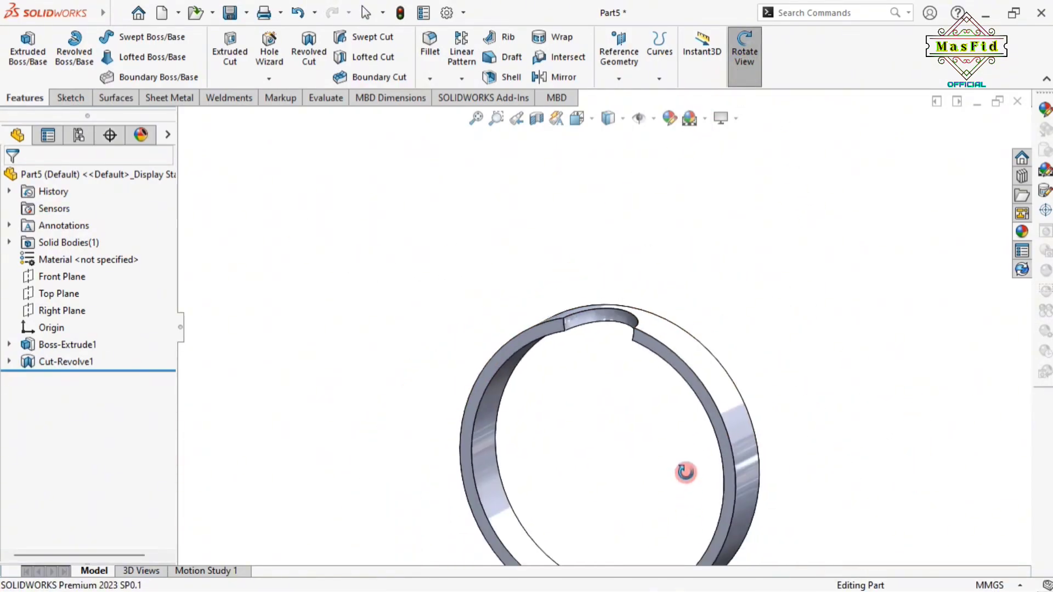
{"action": "left_click_drag", "start_coordinate": [611, 425], "coordinate": [603, 418]}
{"action": "key", "text": "Escape"}
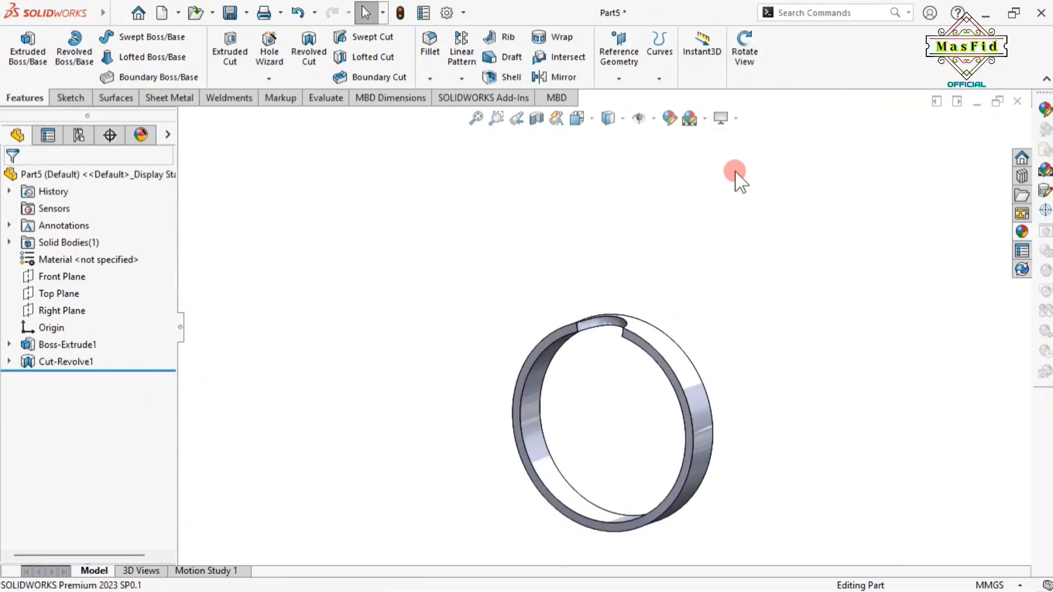
{"action": "left_click", "coordinate": [430, 44]}
{"action": "left_click_drag", "start_coordinate": [40, 492], "coordinate": [119, 492]}
{"action": "type", "text": "2.1"}
{"action": "key", "text": "Return"}
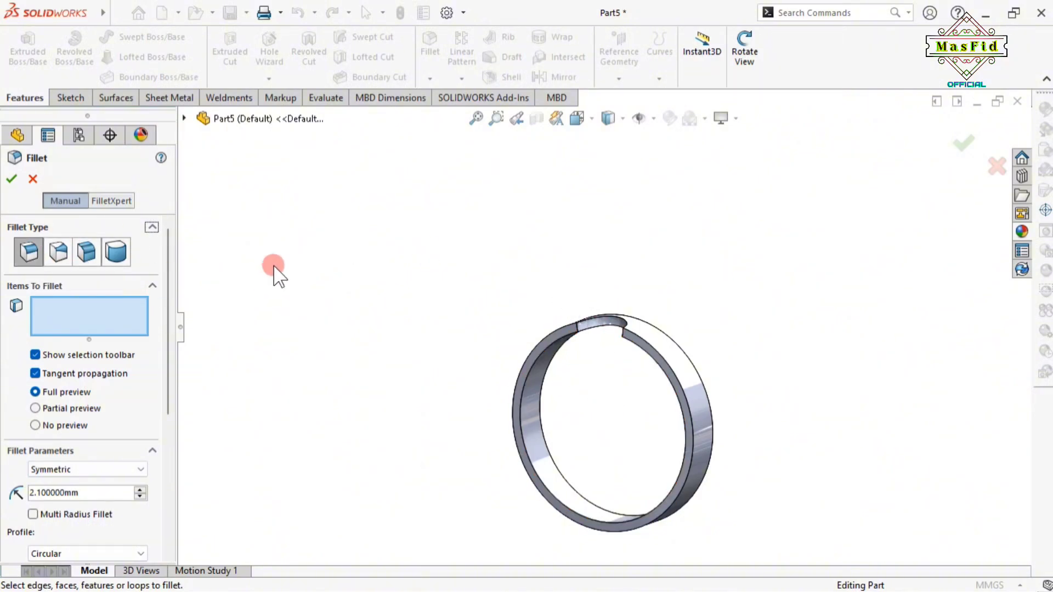
Select both pocket edges and apply the 2.1 mm fillet as Fillet1
{"action": "scroll", "coordinate": [586, 333], "scroll_direction": "down", "scroll_amount": 5}
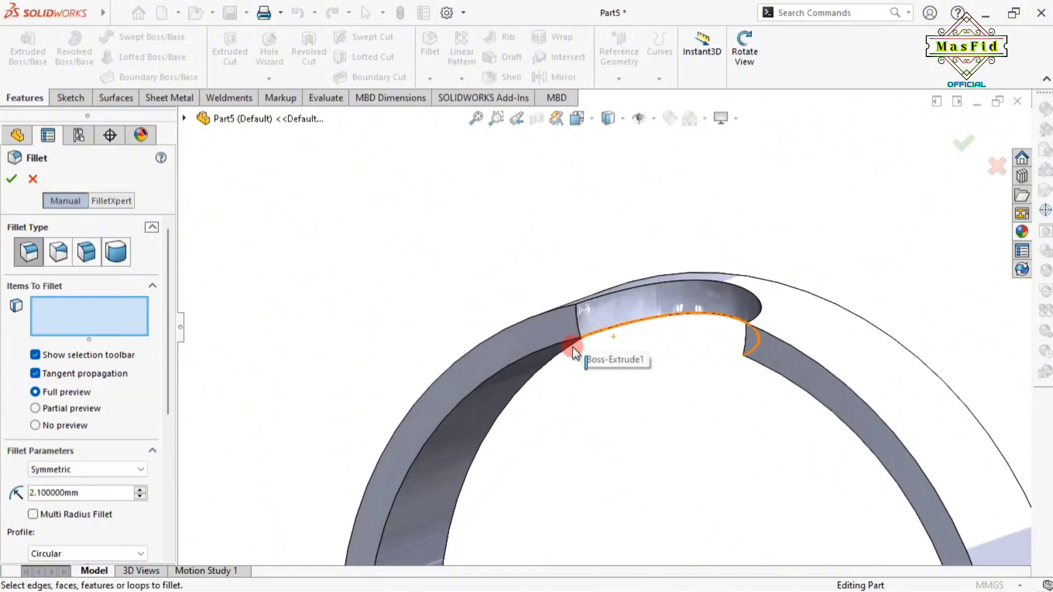
{"action": "left_click", "coordinate": [31, 302]}
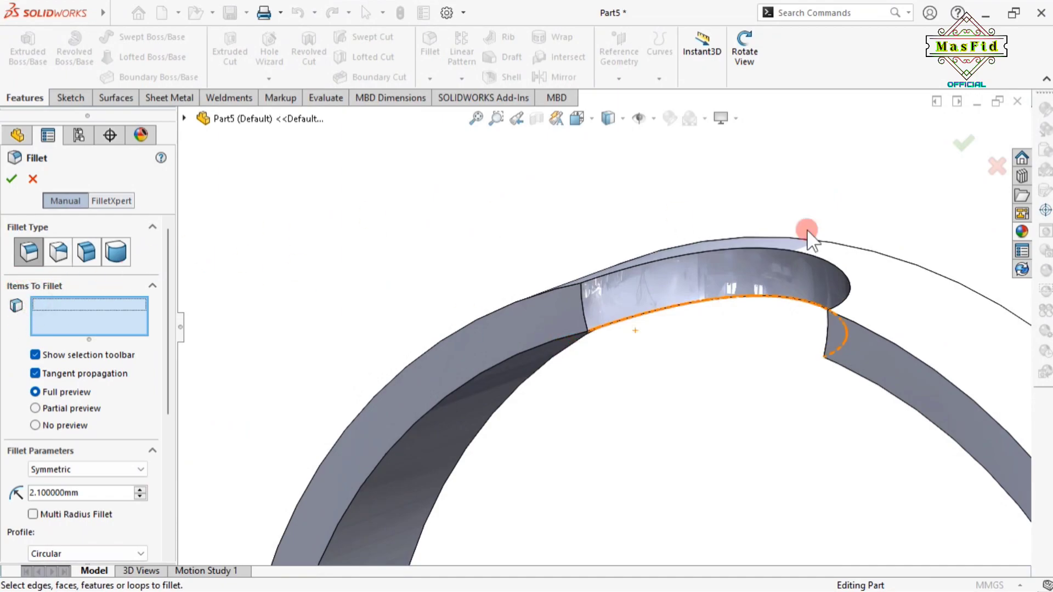
{"action": "left_click", "coordinate": [582, 315]}
{"action": "scroll", "coordinate": [582, 314], "scroll_direction": "up", "scroll_amount": 5}
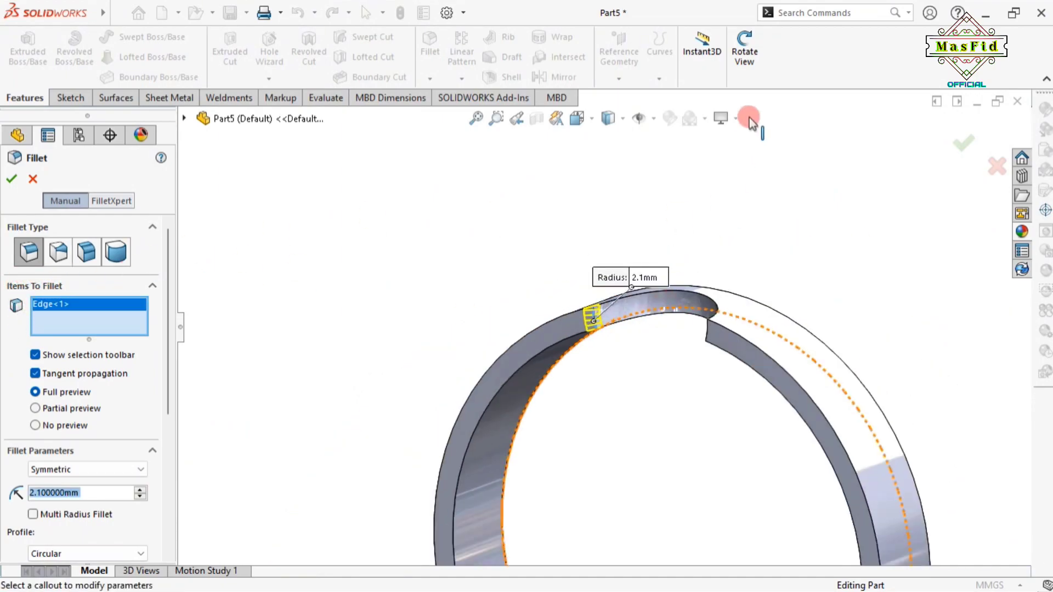
{"action": "left_click", "coordinate": [745, 52]}
{"action": "left_click_drag", "start_coordinate": [780, 249], "coordinate": [854, 267]}
{"action": "left_click", "coordinate": [754, 66]}
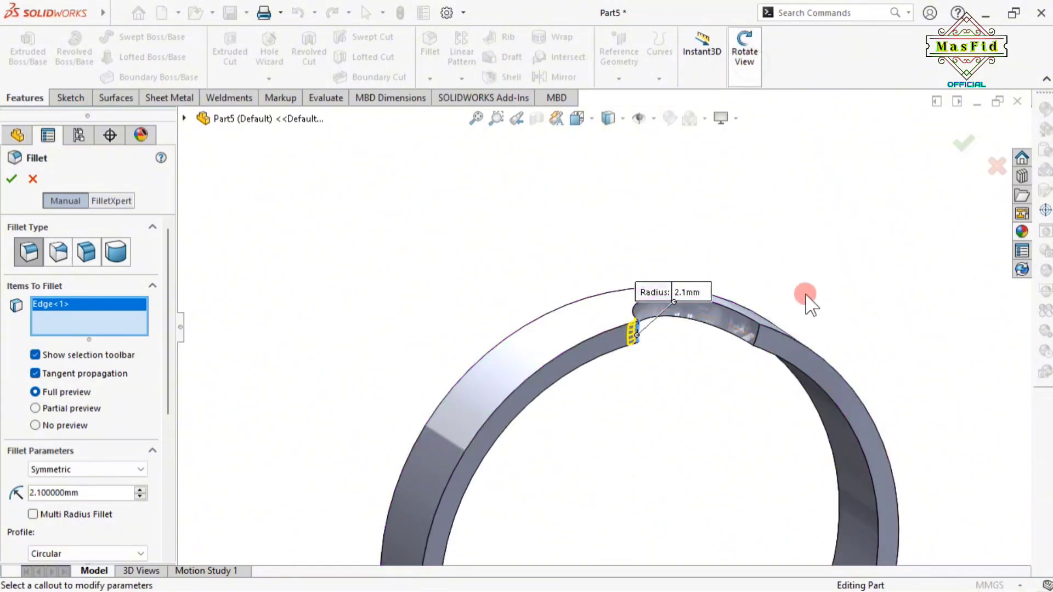
{"action": "left_click", "coordinate": [760, 336]}
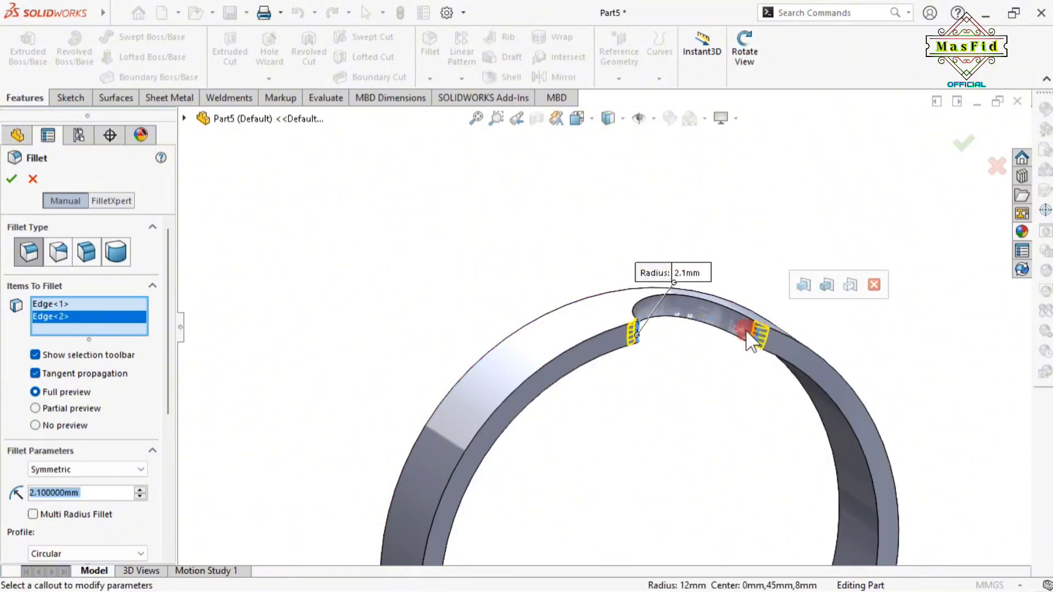
{"action": "left_click", "coordinate": [11, 177]}
{"action": "left_click", "coordinate": [409, 219]}
{"action": "scroll", "coordinate": [440, 285], "scroll_direction": "up", "scroll_amount": 3}
{"action": "left_click", "coordinate": [743, 41]}
{"action": "left_click_drag", "start_coordinate": [770, 217], "coordinate": [754, 198]}
{"action": "left_click", "coordinate": [757, 61]}
{"action": "left_click", "coordinate": [739, 174]}
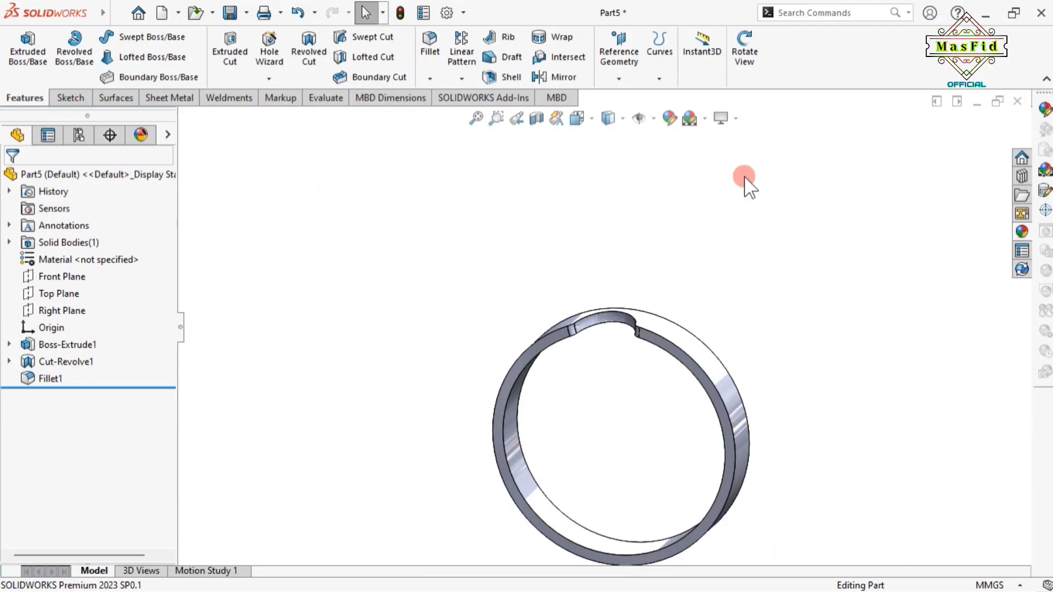
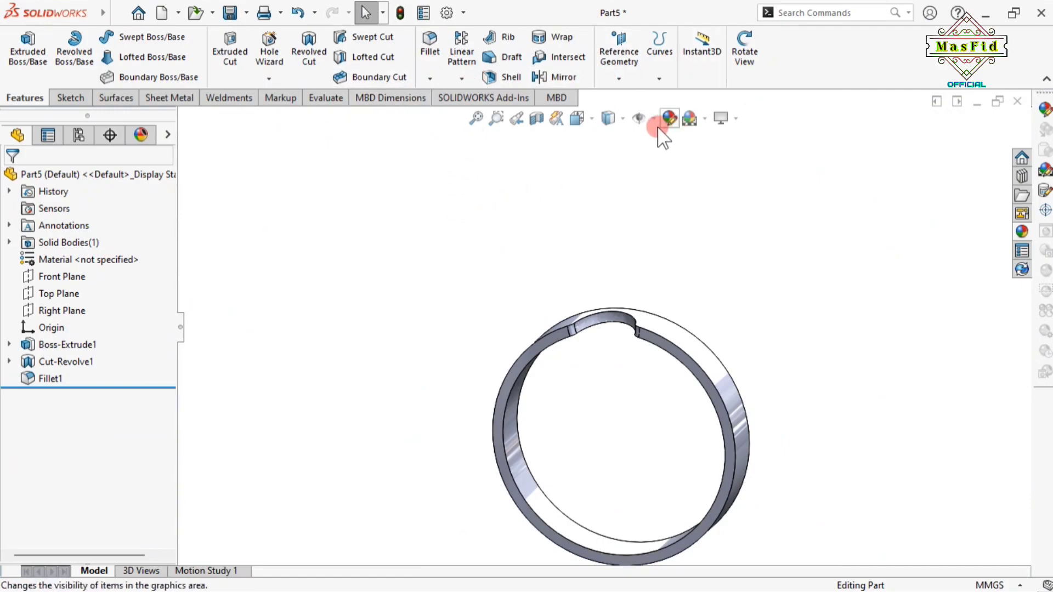
Show the temporary axes and start a circular pattern around the ring's central Axis<1>
{"action": "left_click", "coordinate": [638, 118]}
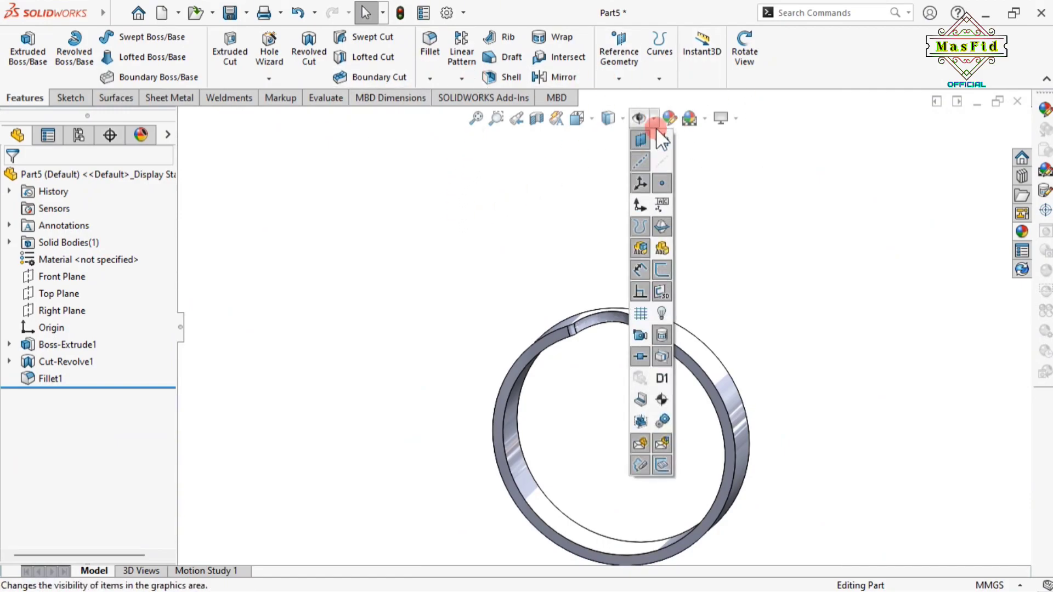
{"action": "left_click", "coordinate": [664, 160]}
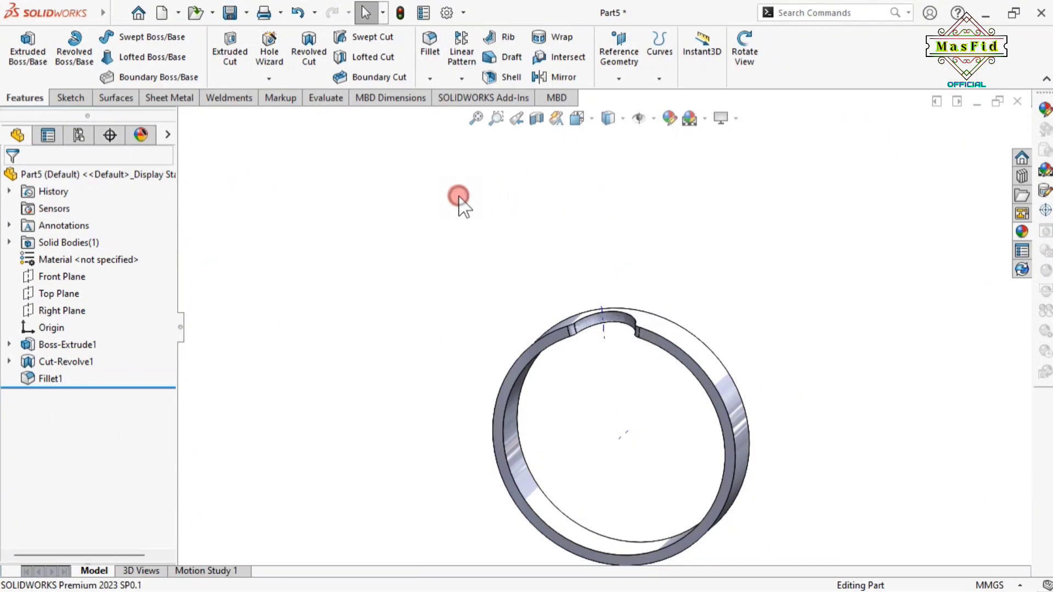
{"action": "left_click", "coordinate": [461, 78]}
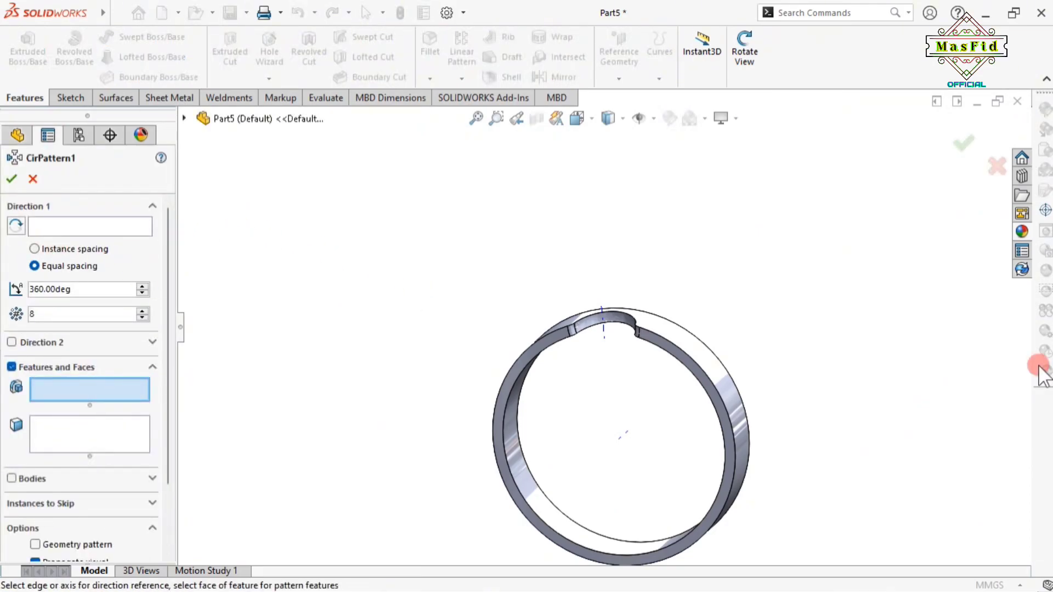
{"action": "left_click", "coordinate": [49, 226]}
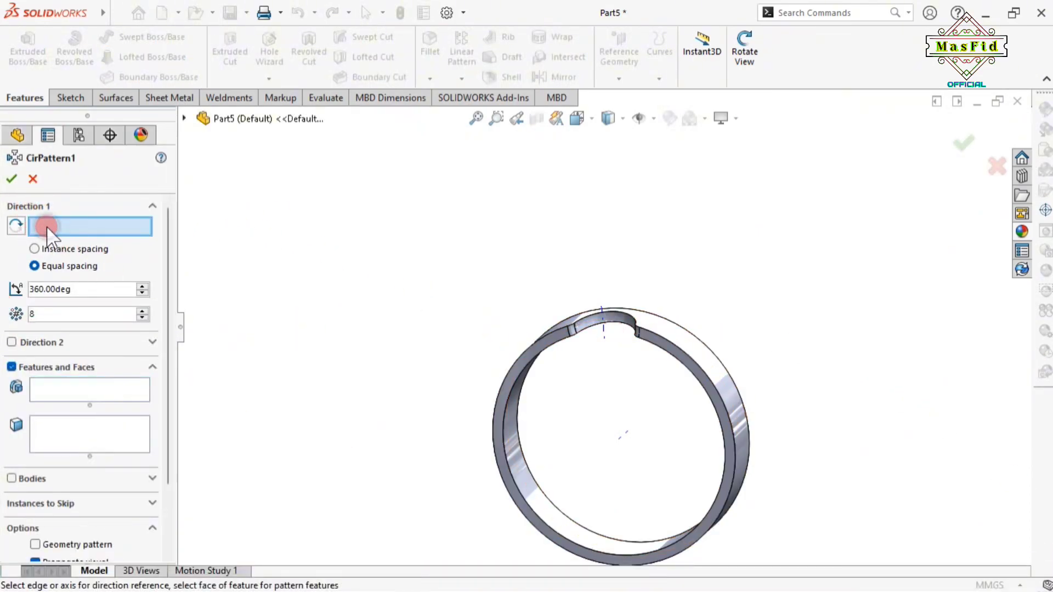
{"action": "left_click", "coordinate": [624, 441]}
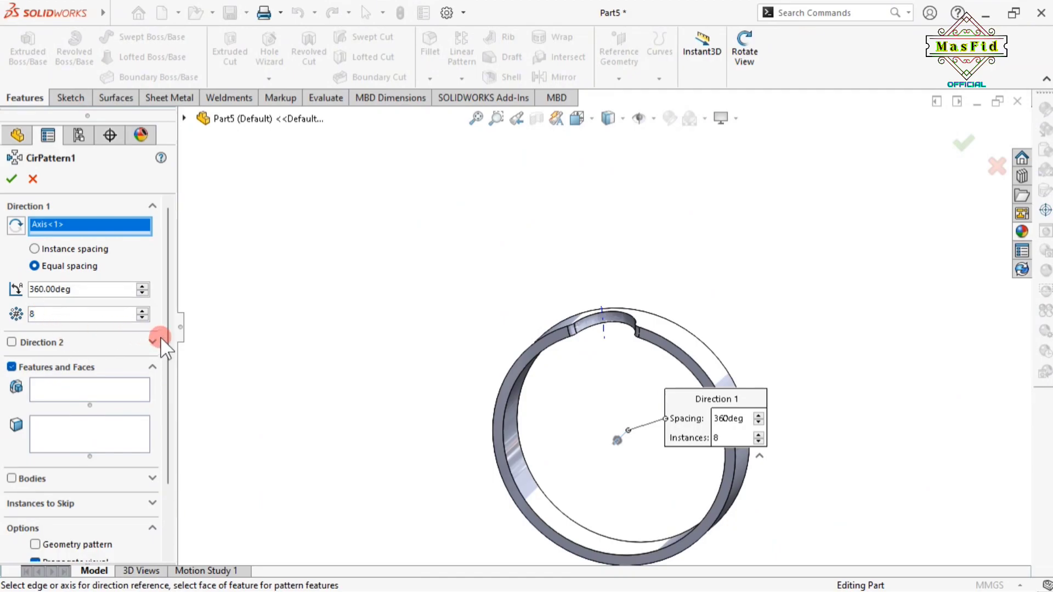
Pattern Cut-Revolve1 and Fillet1 as 8 instances equally spaced over 360°
{"action": "scroll", "coordinate": [156, 356], "scroll_direction": "down", "scroll_amount": 3}
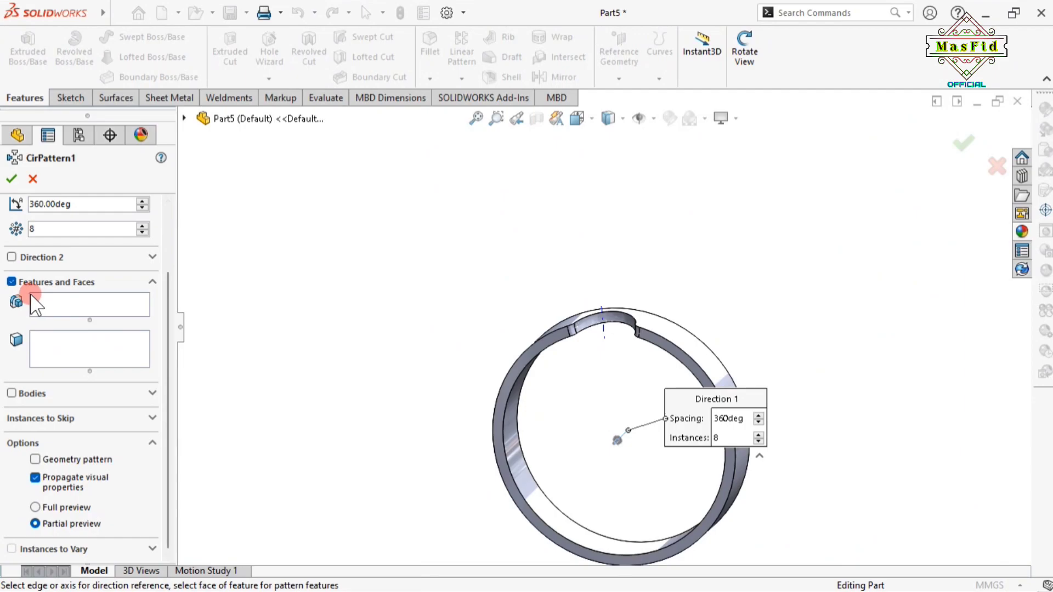
{"action": "left_click", "coordinate": [71, 303]}
{"action": "left_click", "coordinate": [185, 119]}
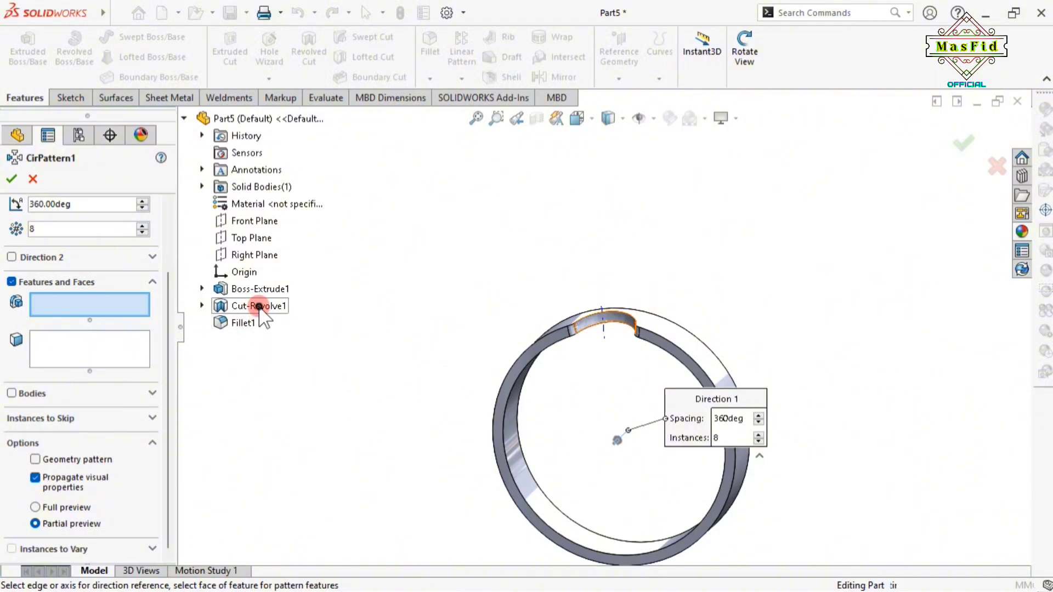
{"action": "left_click", "coordinate": [259, 307]}
{"action": "left_click", "coordinate": [243, 323]}
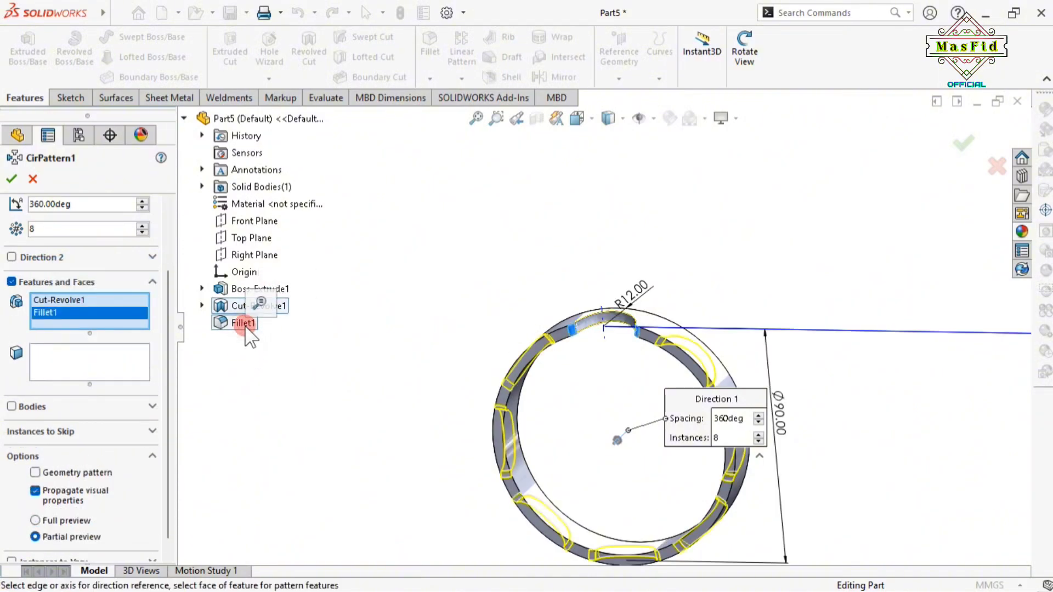
{"action": "left_click", "coordinate": [744, 52]}
{"action": "left_click_drag", "start_coordinate": [751, 267], "coordinate": [501, 446]}
{"action": "left_click", "coordinate": [738, 72]}
{"action": "left_click_drag", "start_coordinate": [164, 328], "coordinate": [164, 212]}
{"action": "left_click", "coordinate": [12, 179]}
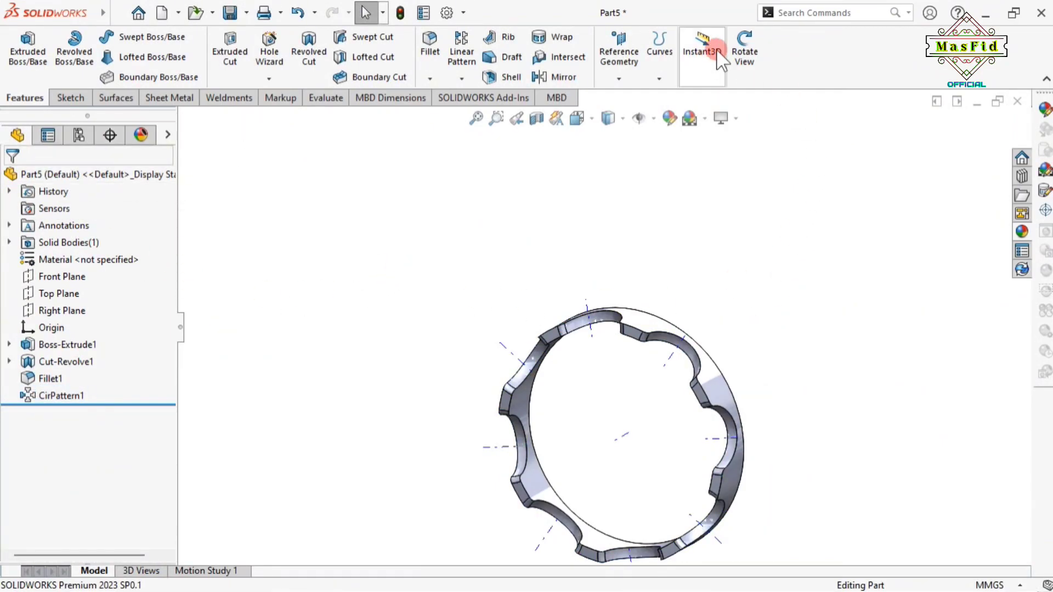
Turn off View Temporary Axes on the scalloped ring and start a Shell feature
{"action": "left_click", "coordinate": [744, 55]}
{"action": "left_click_drag", "start_coordinate": [473, 447], "coordinate": [584, 472]}
{"action": "left_click", "coordinate": [750, 62]}
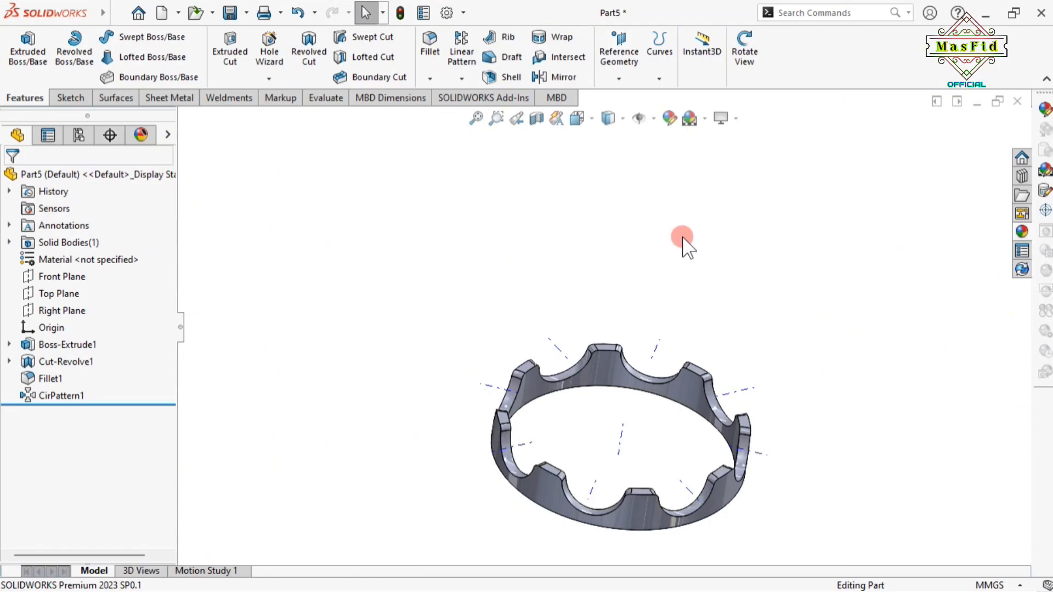
{"action": "left_click", "coordinate": [652, 119]}
{"action": "left_click", "coordinate": [652, 120]}
{"action": "left_click", "coordinate": [652, 119]}
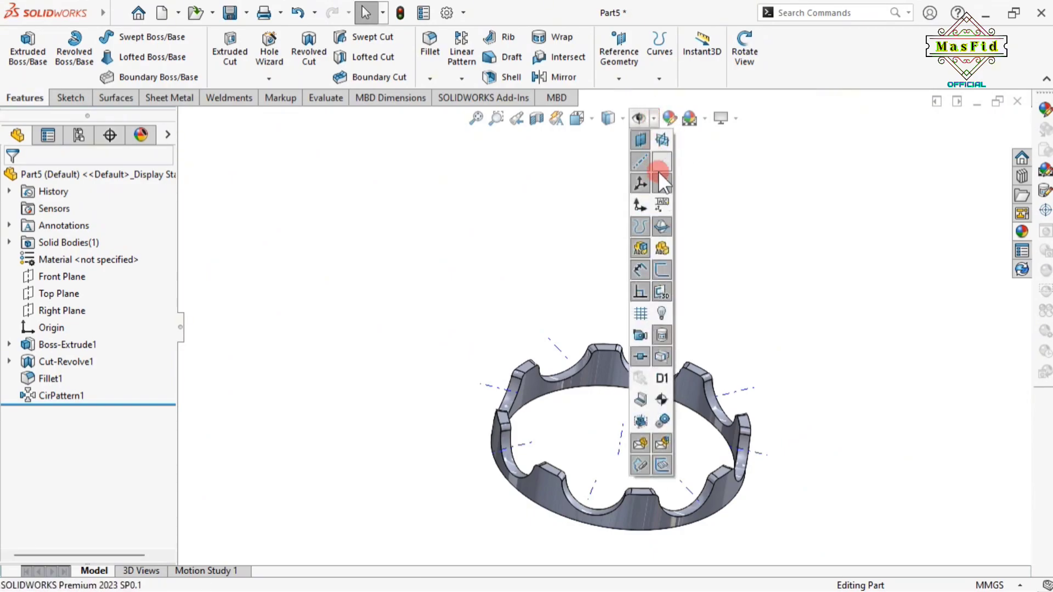
{"action": "left_click", "coordinate": [662, 159]}
{"action": "left_click", "coordinate": [505, 245]}
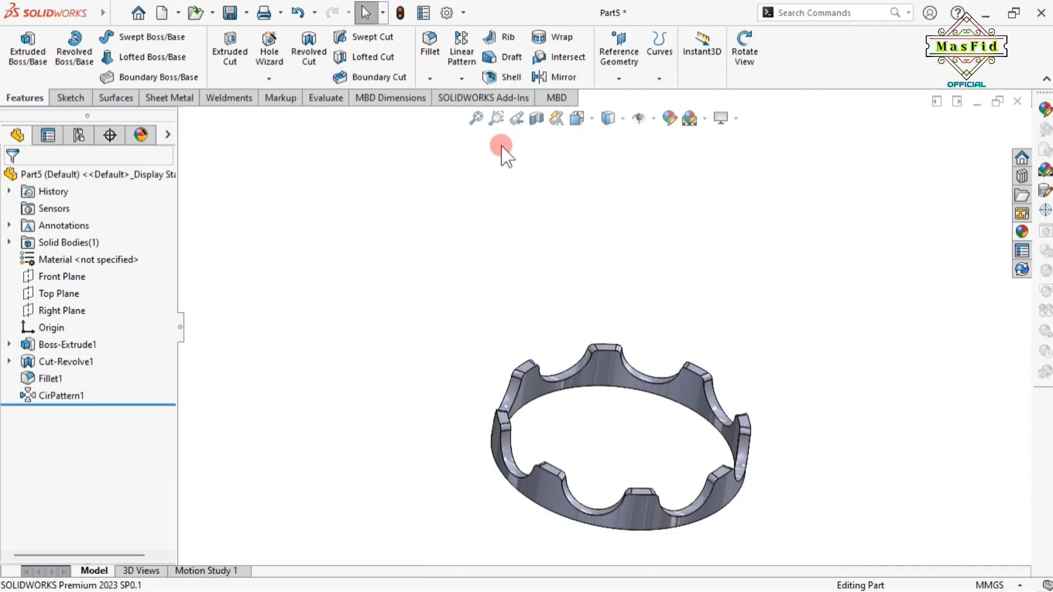
{"action": "left_click", "coordinate": [505, 73]}
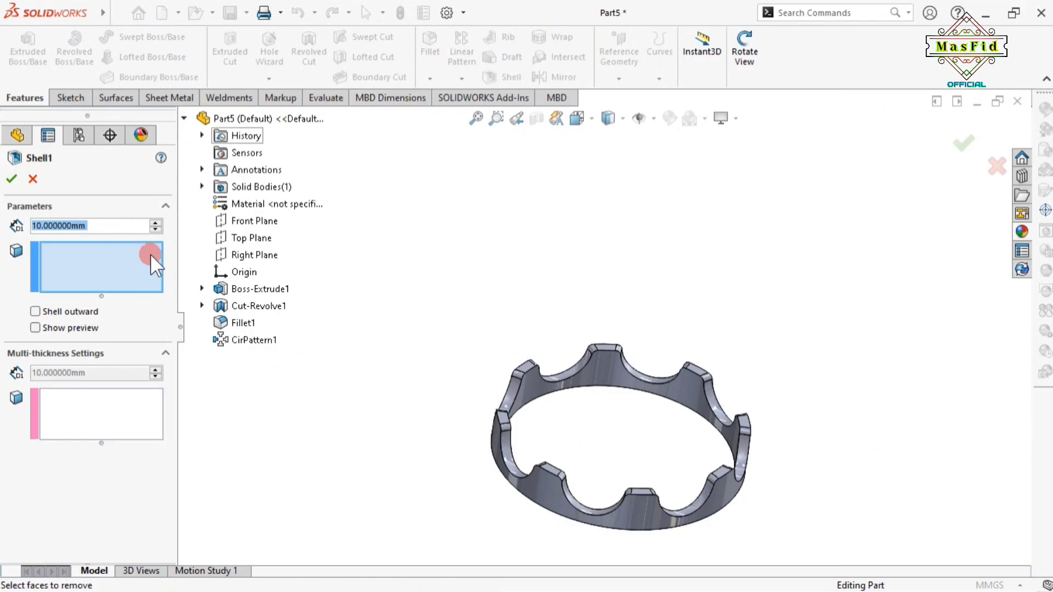
Set the shell thickness to 1.5 mm
{"action": "type", "text": "1"}
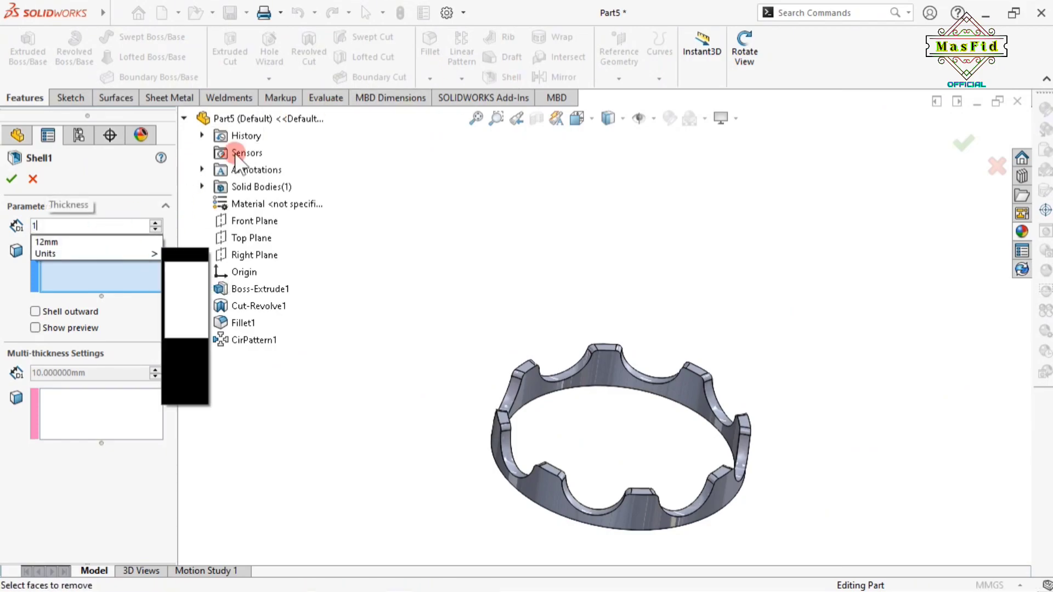
{"action": "left_click", "coordinate": [185, 118]}
{"action": "type", "text": "1.5"}
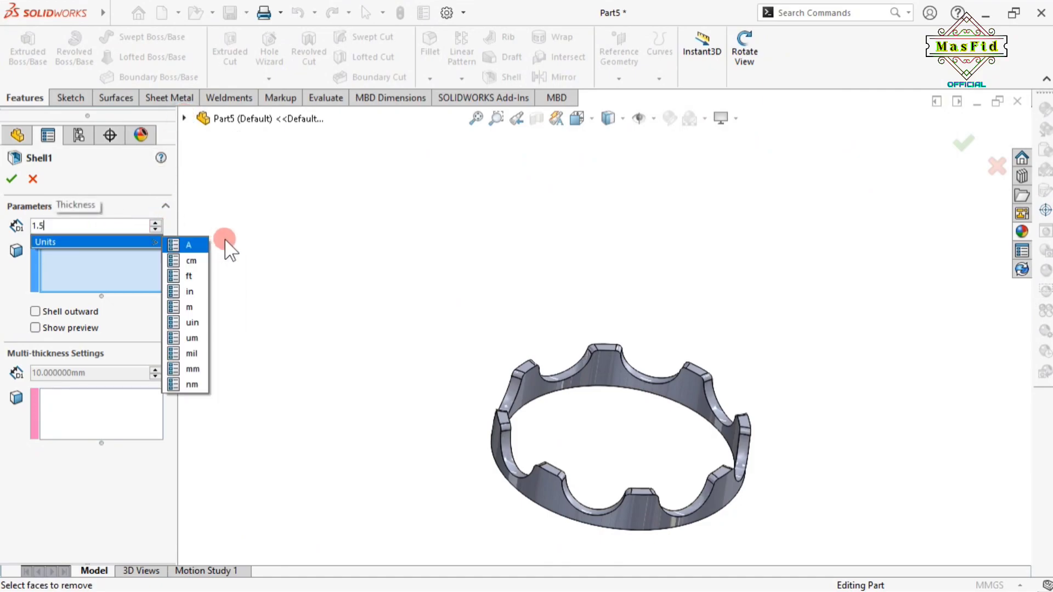
{"action": "left_click", "coordinate": [322, 236]}
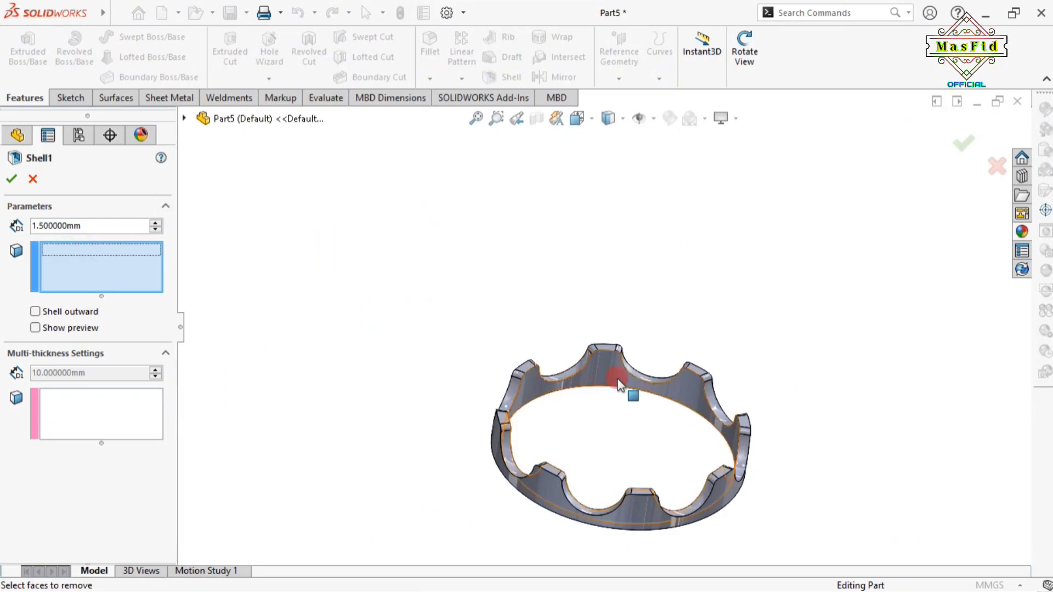
Remove the inner, second and top rim faces and apply Shell1
{"action": "scroll", "coordinate": [603, 389], "scroll_direction": "down", "scroll_amount": 4}
{"action": "left_click", "coordinate": [446, 359]}
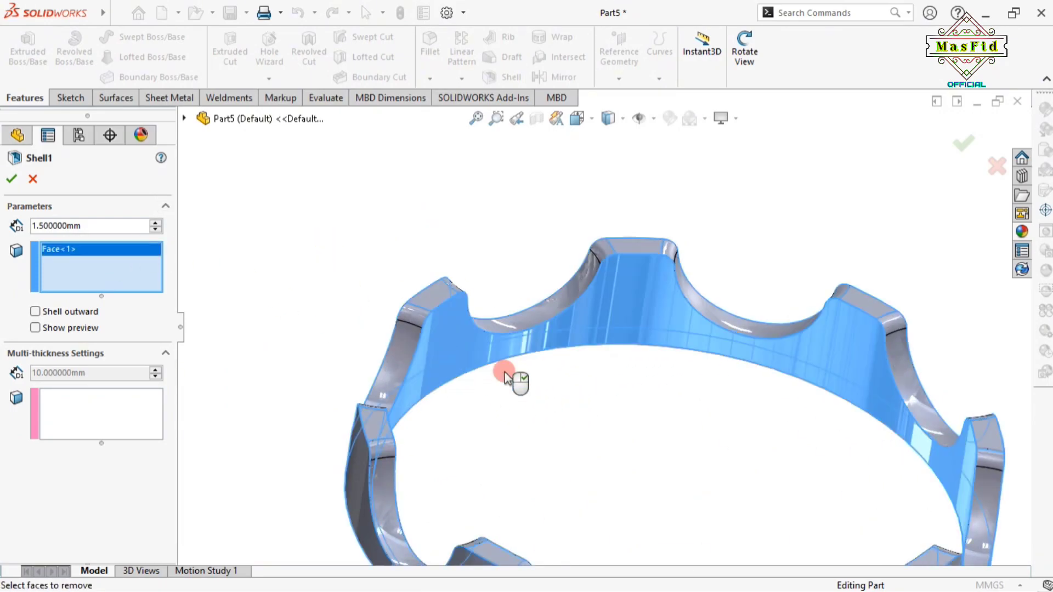
{"action": "scroll", "coordinate": [483, 367], "scroll_direction": "up", "scroll_amount": 5}
{"action": "left_click", "coordinate": [744, 51]}
{"action": "left_click_drag", "start_coordinate": [621, 379], "coordinate": [705, 216]}
{"action": "key", "text": "Escape"}
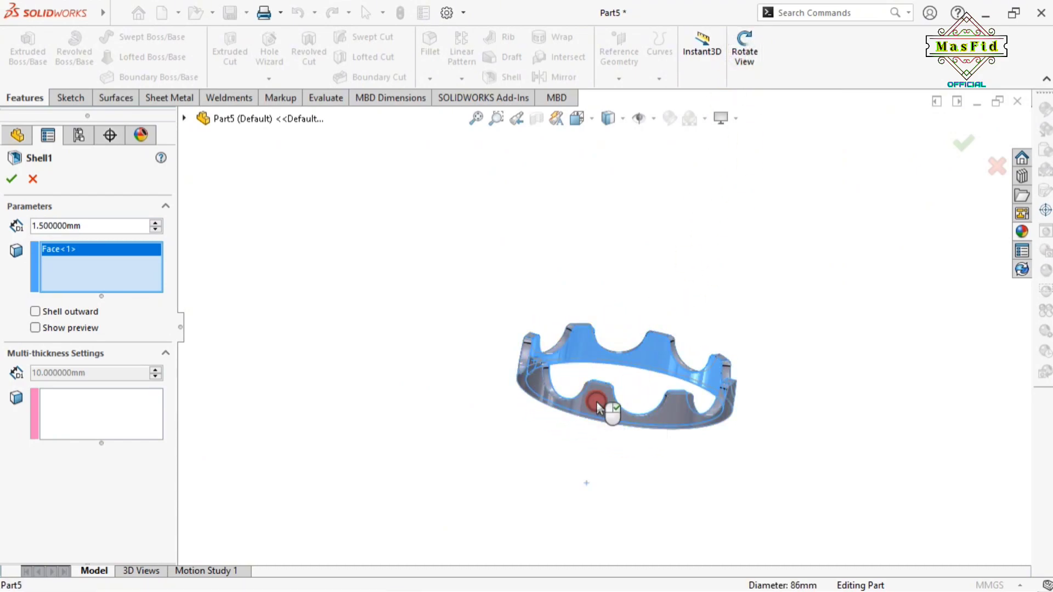
{"action": "left_click", "coordinate": [600, 407]}
{"action": "left_click", "coordinate": [744, 50]}
{"action": "left_click_drag", "start_coordinate": [653, 397], "coordinate": [647, 228]}
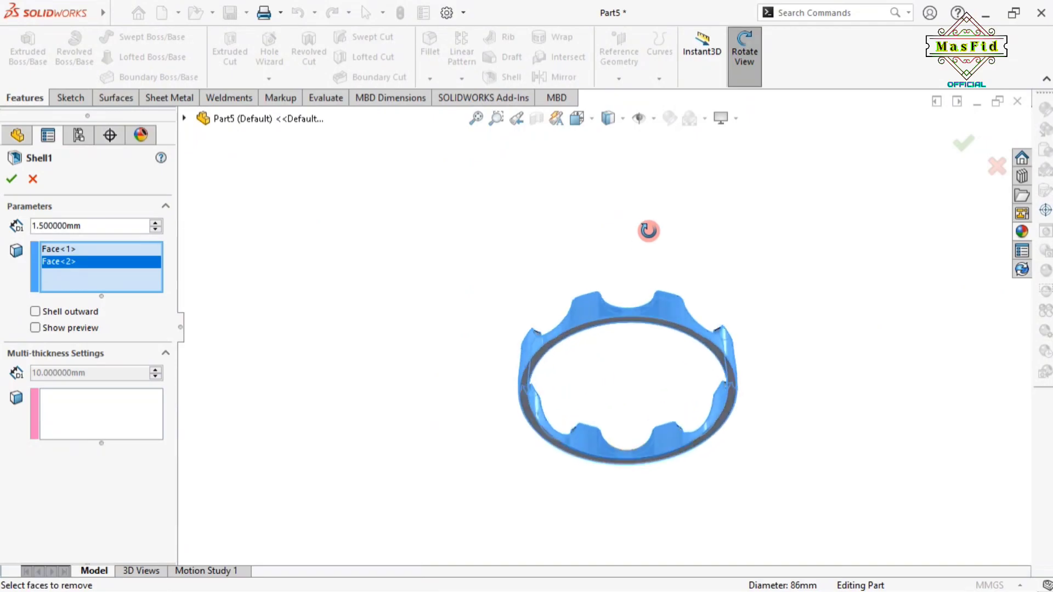
{"action": "left_click", "coordinate": [745, 55]}
{"action": "scroll", "coordinate": [571, 395], "scroll_direction": "down", "scroll_amount": 5}
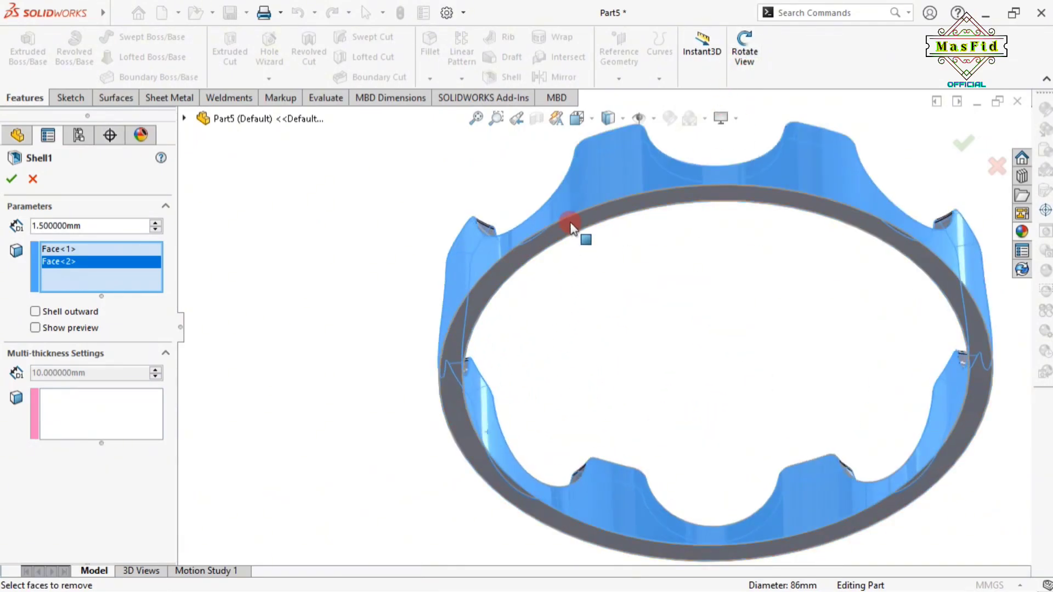
{"action": "left_click", "coordinate": [571, 226]}
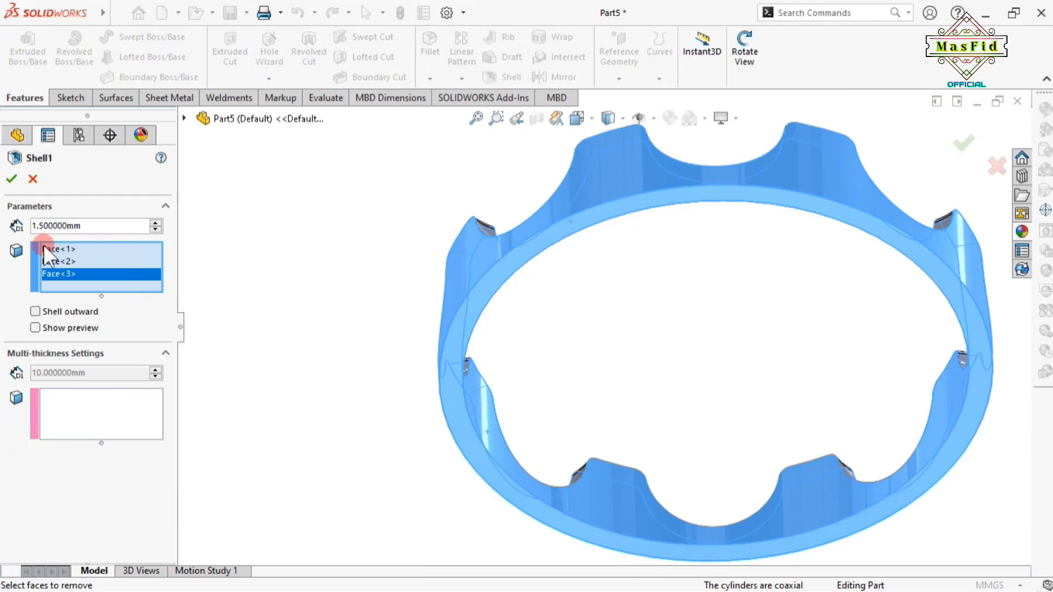
{"action": "left_click", "coordinate": [11, 178]}
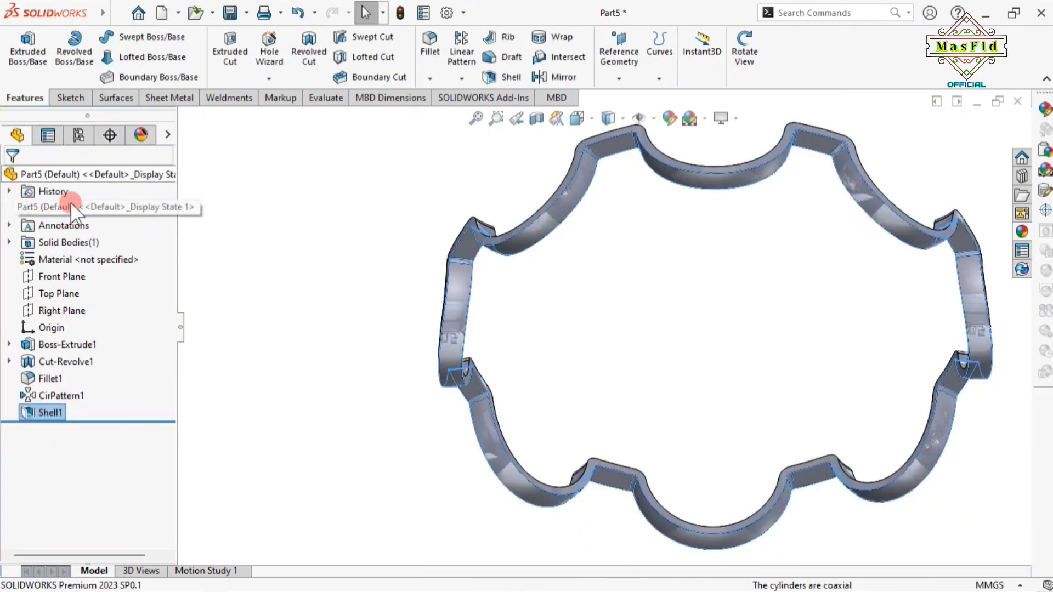
Orbit the shelled ring, select a Boss-Extrude1 face and start Sketch3 on it
{"action": "left_click", "coordinate": [745, 55]}
{"action": "left_click_drag", "start_coordinate": [686, 247], "coordinate": [607, 240]}
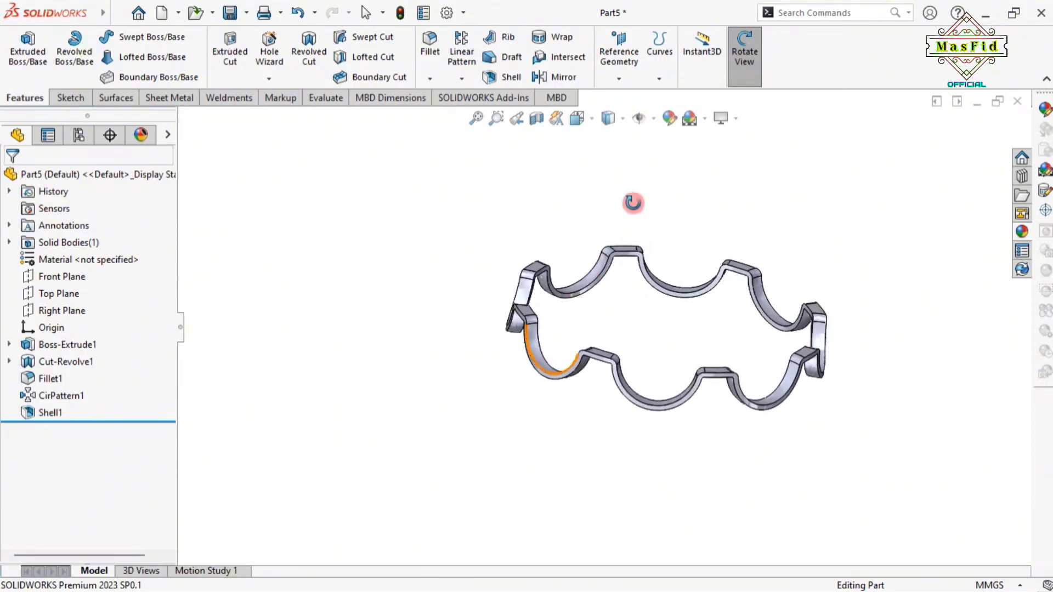
{"action": "left_click", "coordinate": [749, 65]}
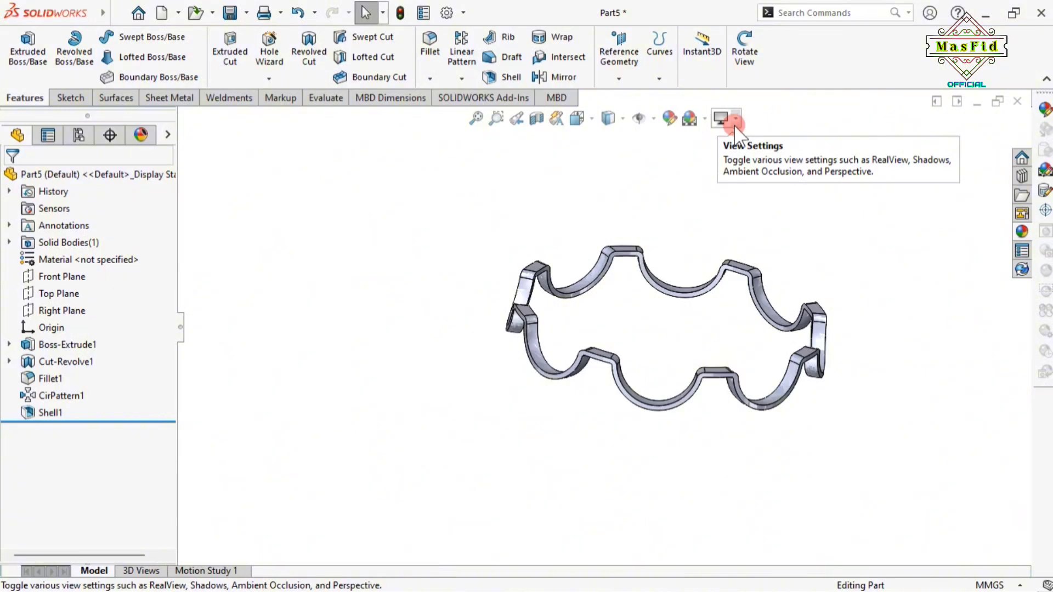
{"action": "left_click", "coordinate": [744, 52]}
{"action": "left_click_drag", "start_coordinate": [747, 246], "coordinate": [767, 304]}
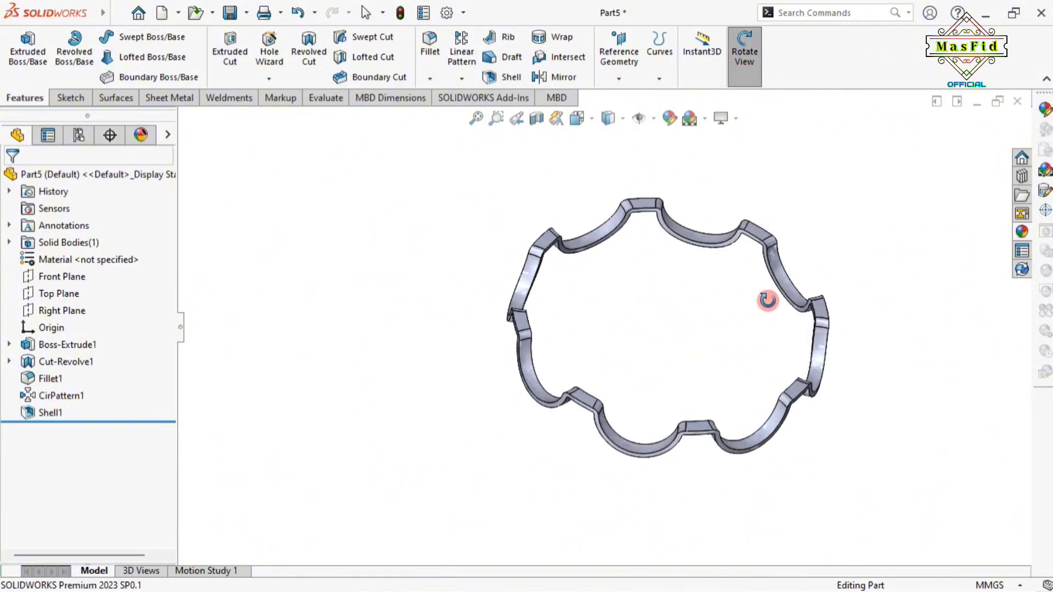
{"action": "left_click", "coordinate": [744, 52]}
{"action": "scroll", "coordinate": [555, 316], "scroll_direction": "down", "scroll_amount": 3}
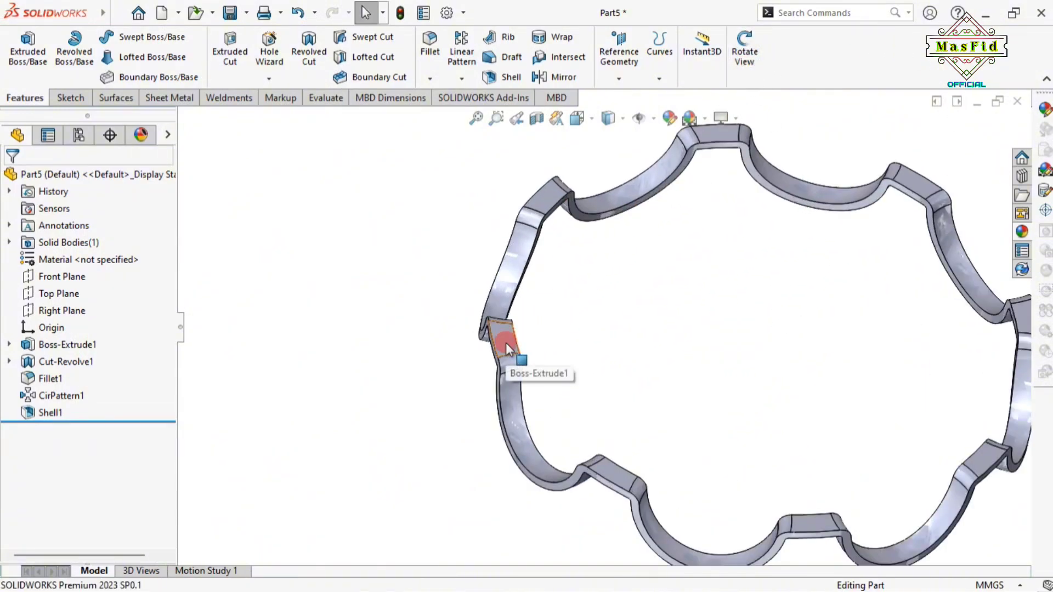
{"action": "left_click", "coordinate": [505, 343]}
{"action": "left_click", "coordinate": [637, 294]}
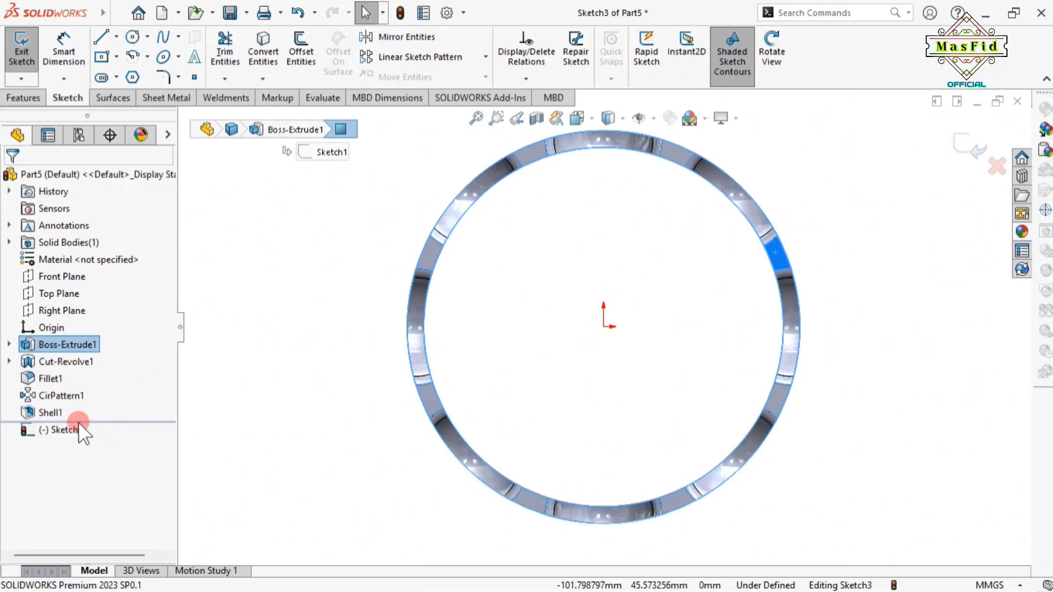
Make Sketch2 under Cut-Revolve1 visible in the model
{"action": "left_click", "coordinate": [9, 361]}
{"action": "left_click", "coordinate": [60, 378]}
{"action": "left_click", "coordinate": [85, 379]}
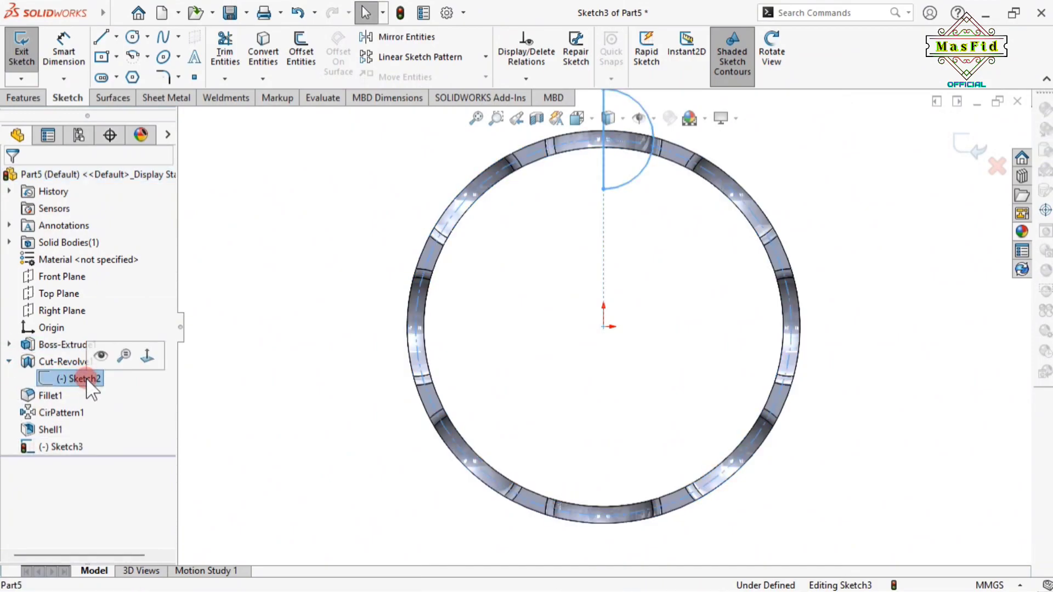
{"action": "left_click", "coordinate": [100, 357]}
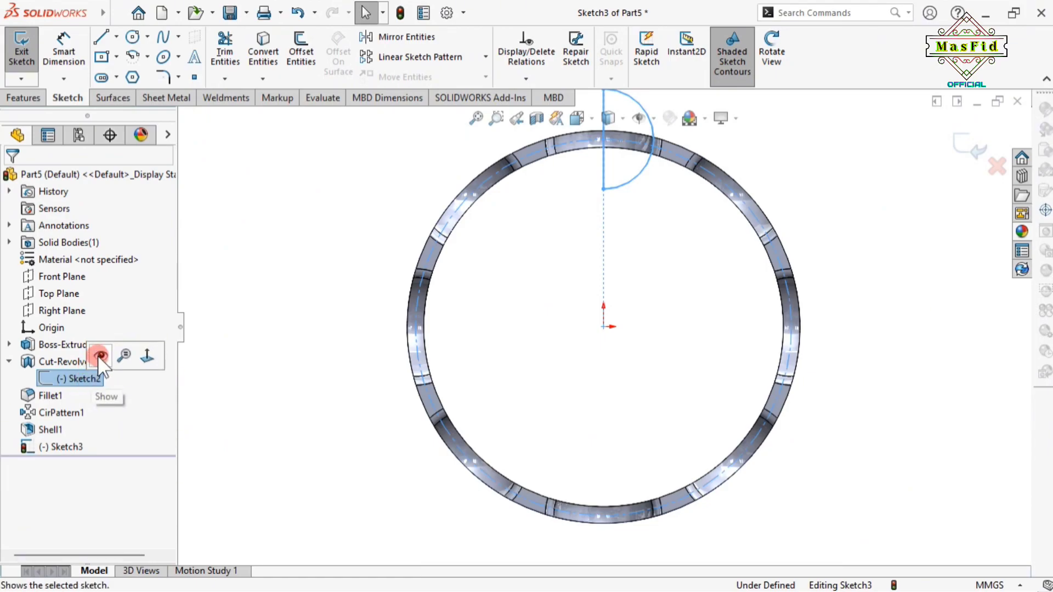
{"action": "left_click", "coordinate": [100, 357]}
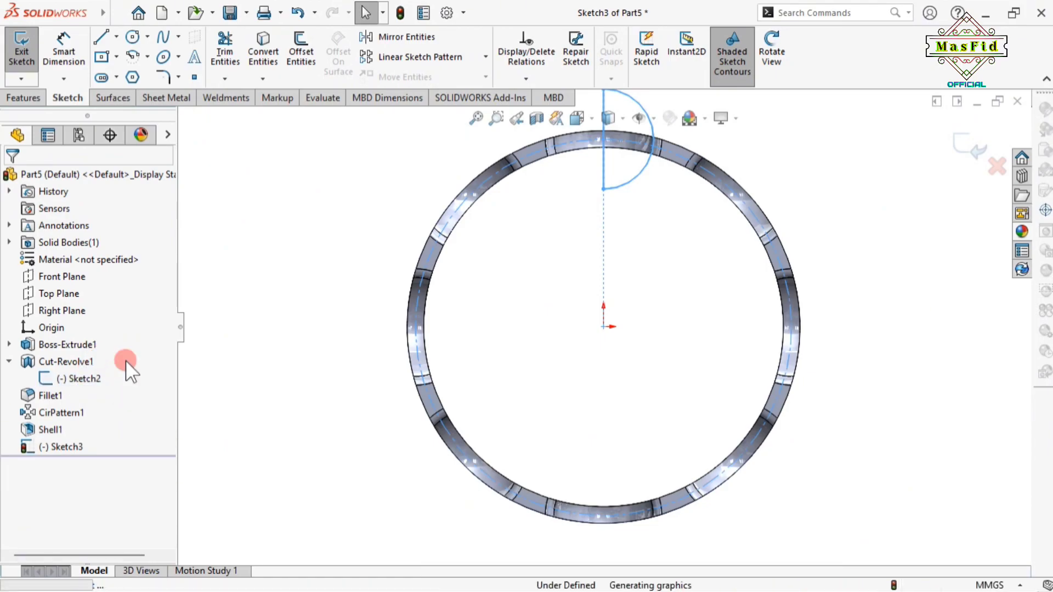
{"action": "scroll", "coordinate": [600, 291], "scroll_direction": "down", "scroll_amount": 2}
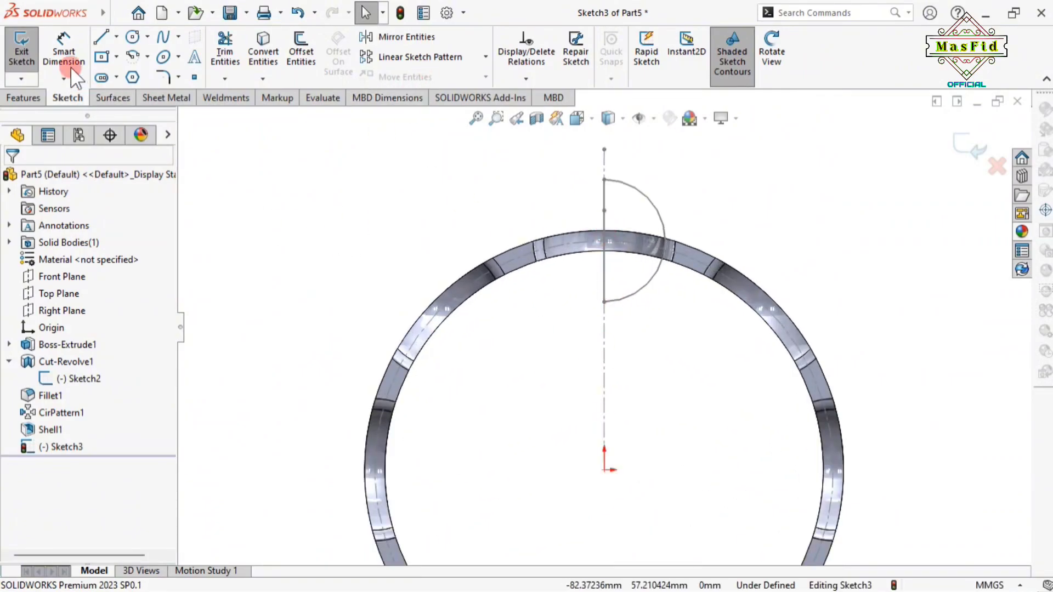
Draw a circle on the ring and dimension its diameter to 2 mm
{"action": "left_click", "coordinate": [133, 36]}
{"action": "scroll", "coordinate": [691, 268], "scroll_direction": "down", "scroll_amount": 5}
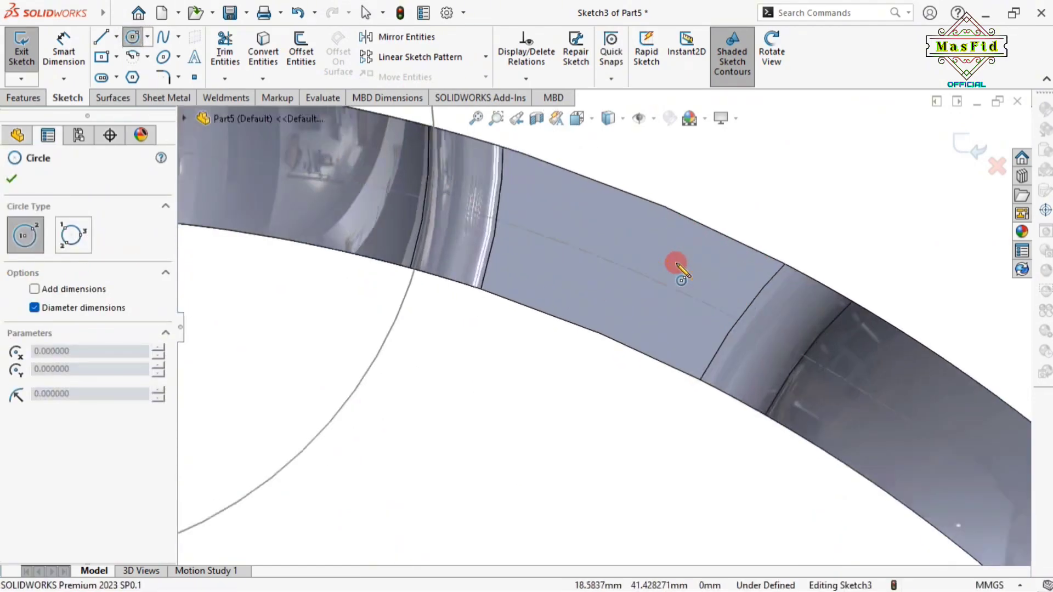
{"action": "left_click", "coordinate": [624, 266]}
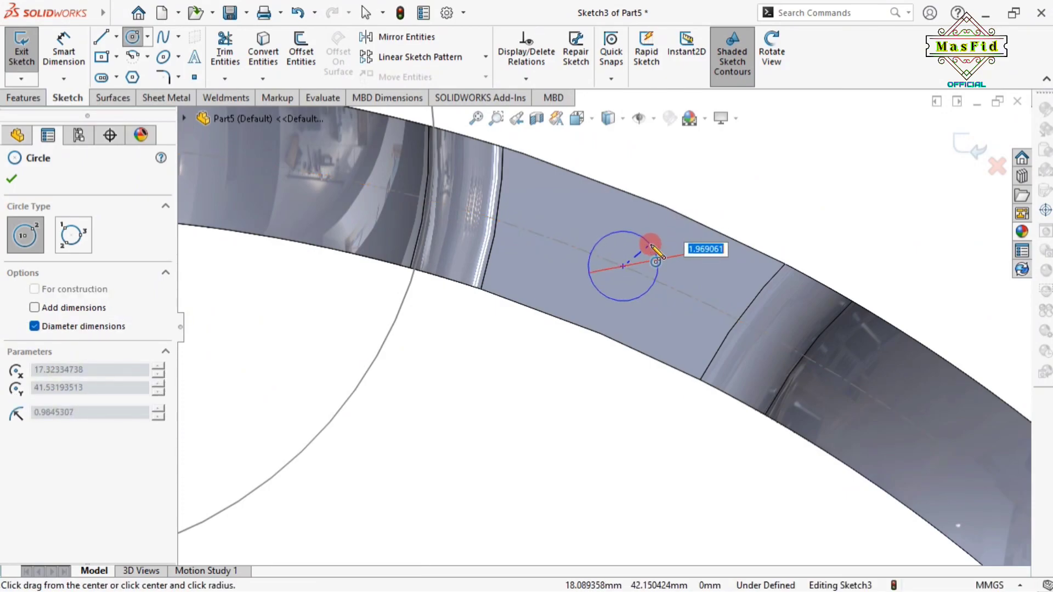
{"action": "left_click", "coordinate": [652, 245]}
{"action": "right_click", "coordinate": [658, 250]}
{"action": "left_click", "coordinate": [680, 254]}
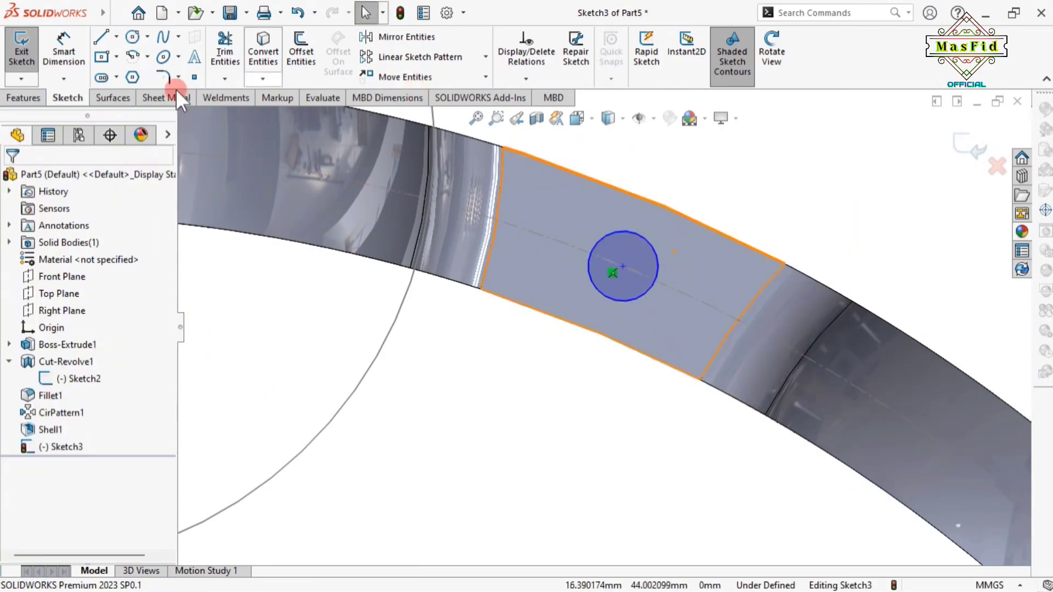
{"action": "left_click", "coordinate": [65, 53]}
{"action": "left_click", "coordinate": [656, 252]}
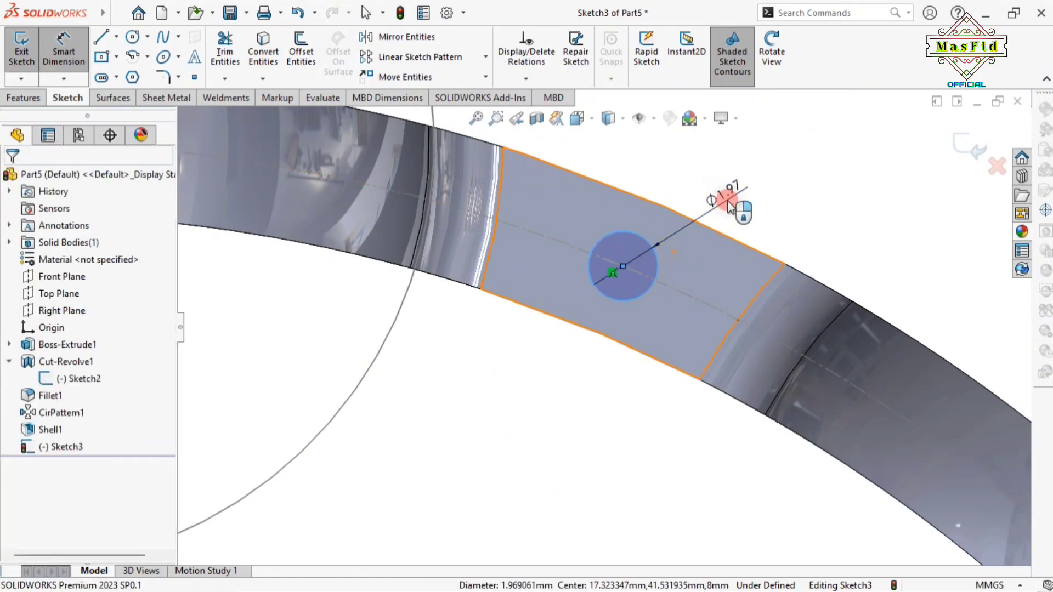
{"action": "left_click", "coordinate": [727, 201]}
{"action": "key", "text": "Return"}
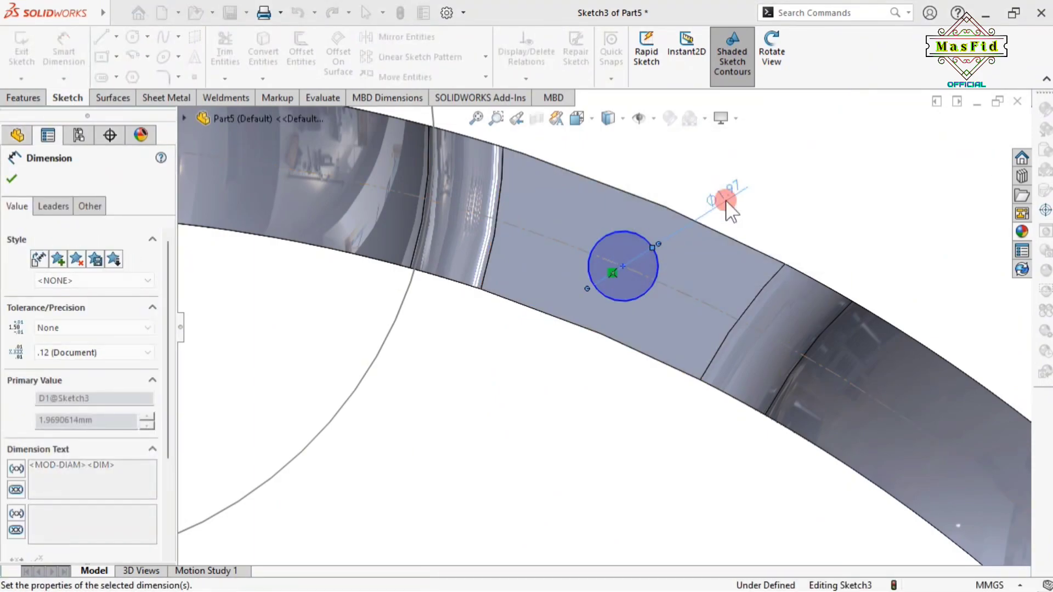
{"action": "left_click", "coordinate": [12, 179]}
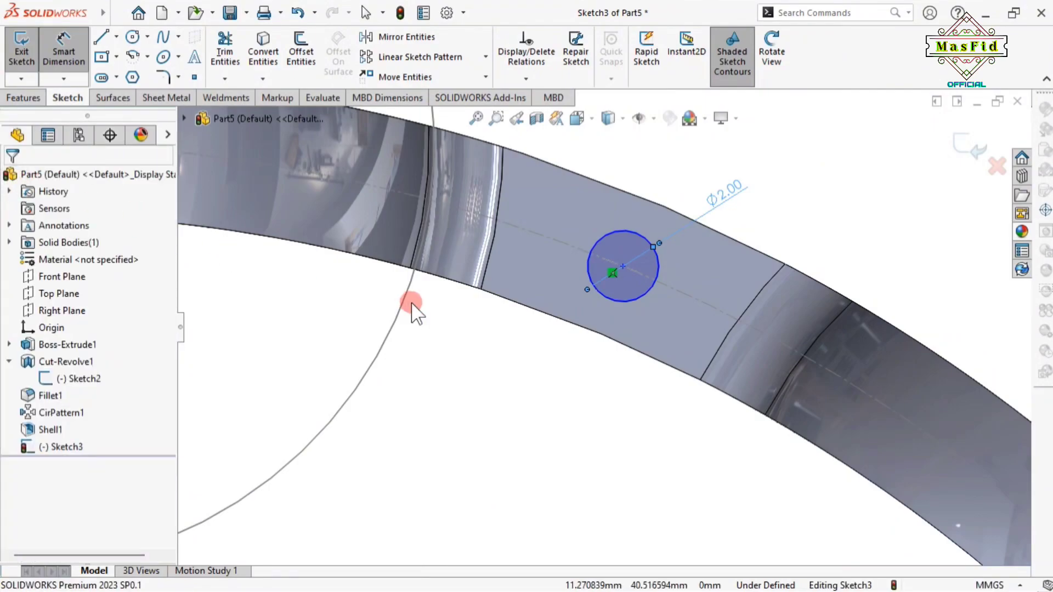
{"action": "key", "text": "Escape"}
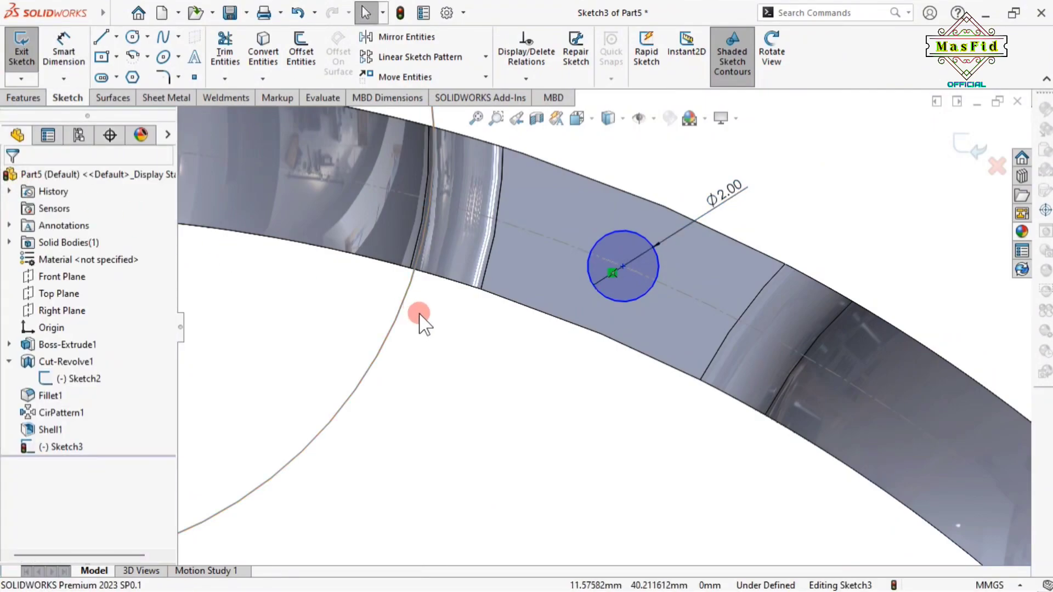
Draw a construction centreline from the origin to the circle's centre
{"action": "left_click", "coordinate": [62, 41]}
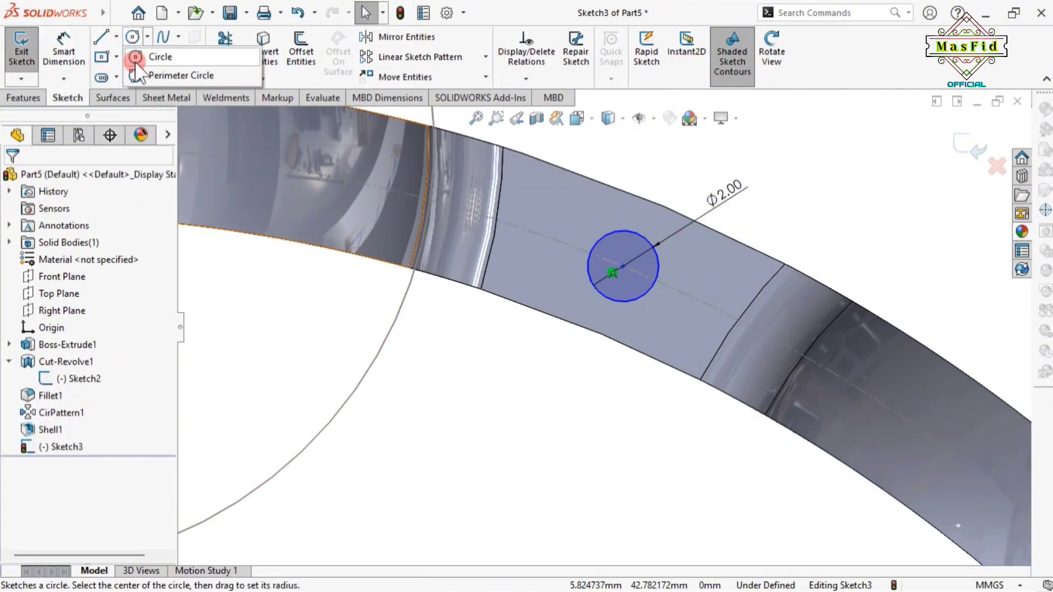
{"action": "left_click", "coordinate": [117, 34]}
{"action": "left_click", "coordinate": [127, 71]}
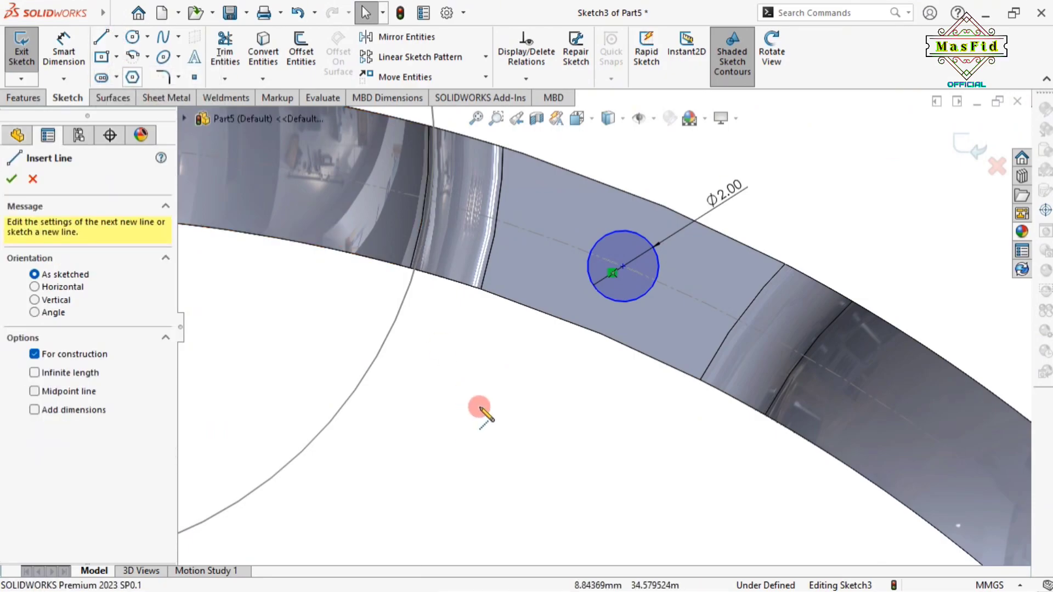
{"action": "scroll", "coordinate": [479, 412], "scroll_direction": "up", "scroll_amount": 8}
{"action": "left_click", "coordinate": [512, 546]}
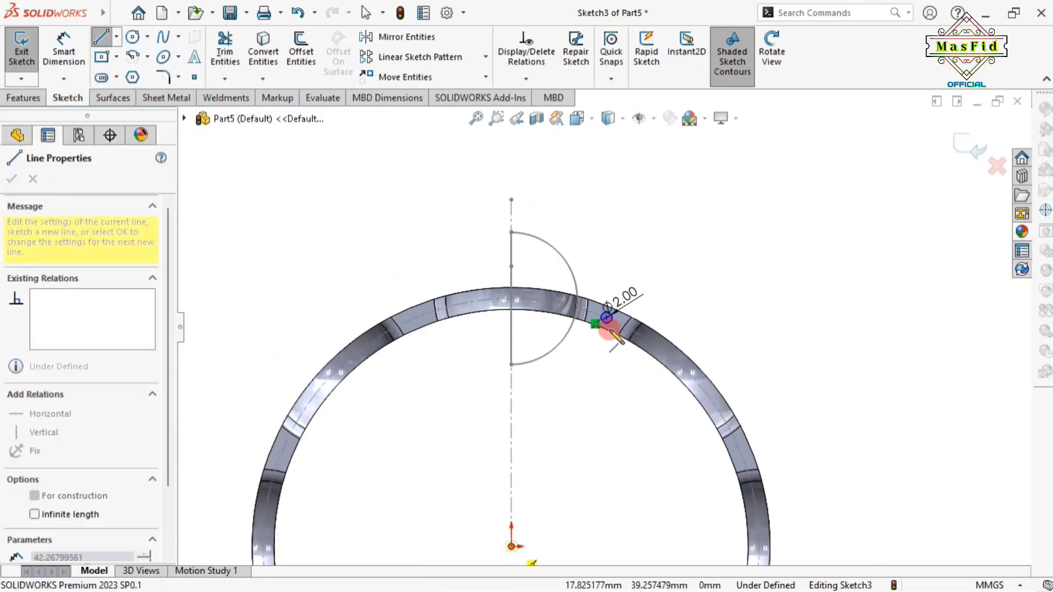
{"action": "scroll", "coordinate": [609, 315], "scroll_direction": "down", "scroll_amount": 5}
{"action": "left_click", "coordinate": [599, 290]}
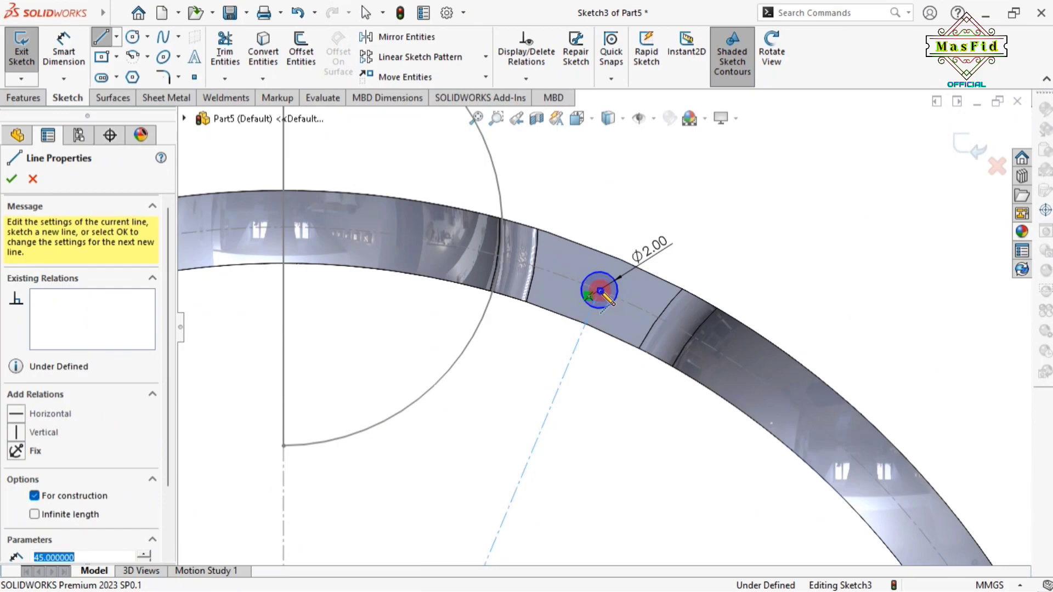
{"action": "right_click", "coordinate": [599, 290]}
{"action": "left_click", "coordinate": [655, 305]}
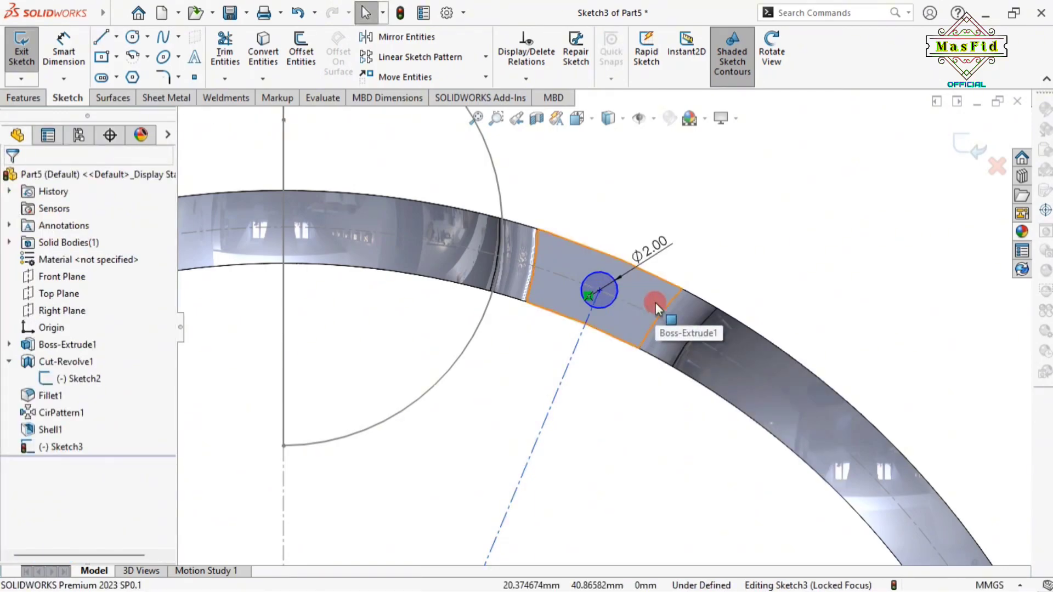
Dimension the centreline at 22.5° from the vertical centreline, fully defining the sketch
{"action": "left_click", "coordinate": [63, 48]}
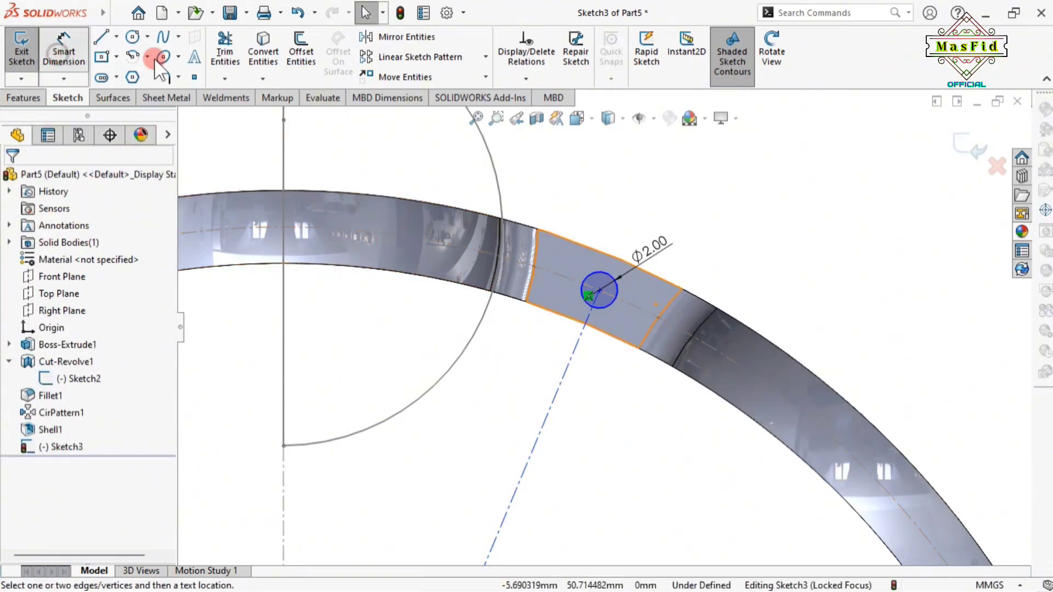
{"action": "scroll", "coordinate": [529, 405], "scroll_direction": "up", "scroll_amount": 5}
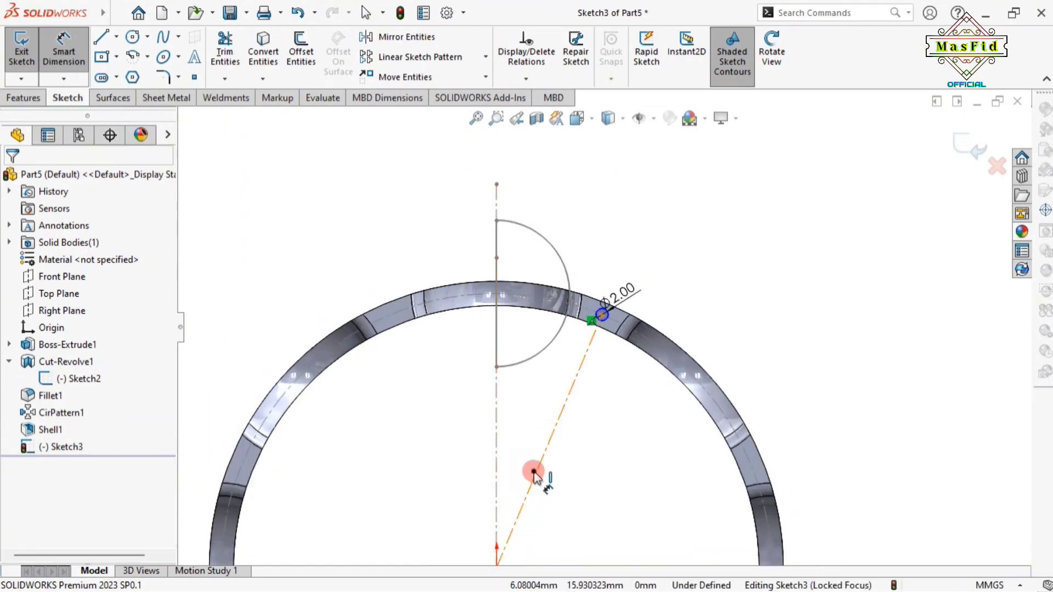
{"action": "left_click", "coordinate": [534, 477]}
{"action": "left_click", "coordinate": [497, 435]}
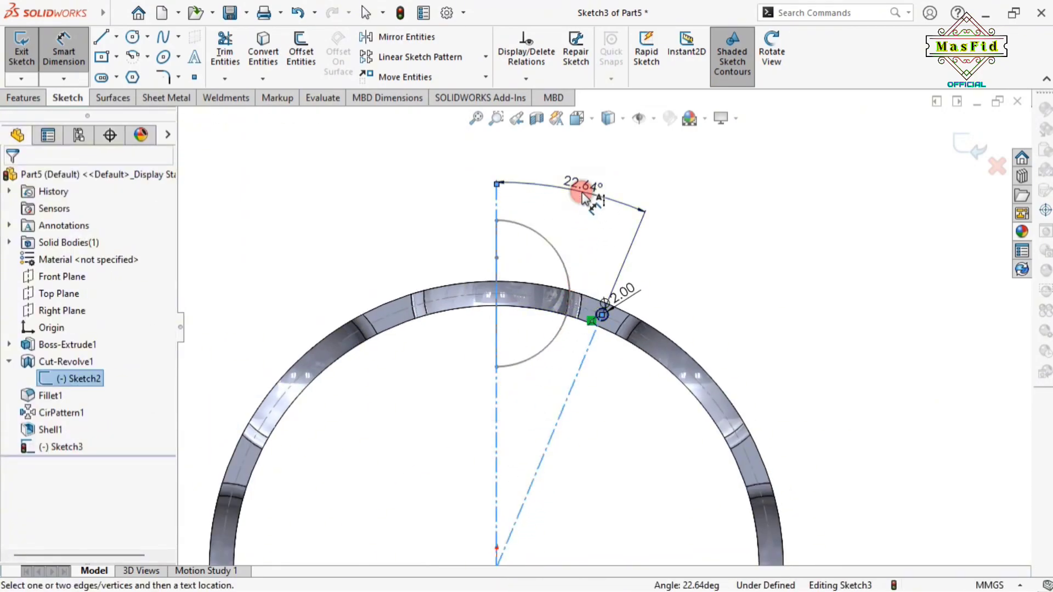
{"action": "left_click", "coordinate": [583, 197]}
{"action": "type", "text": "2"}
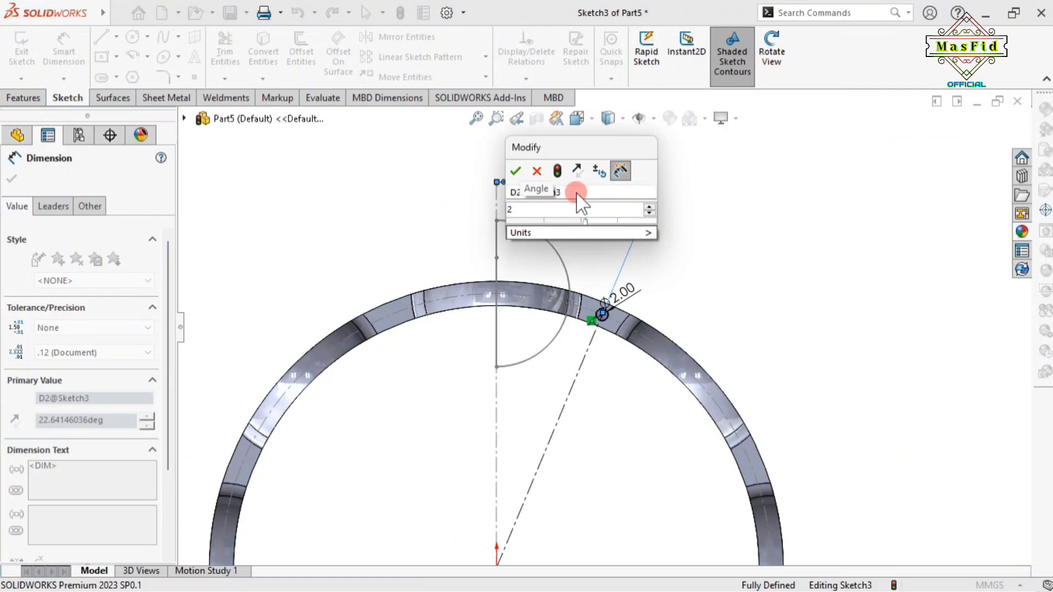
{"action": "type", "text": "2.5"}
{"action": "key", "text": "Return"}
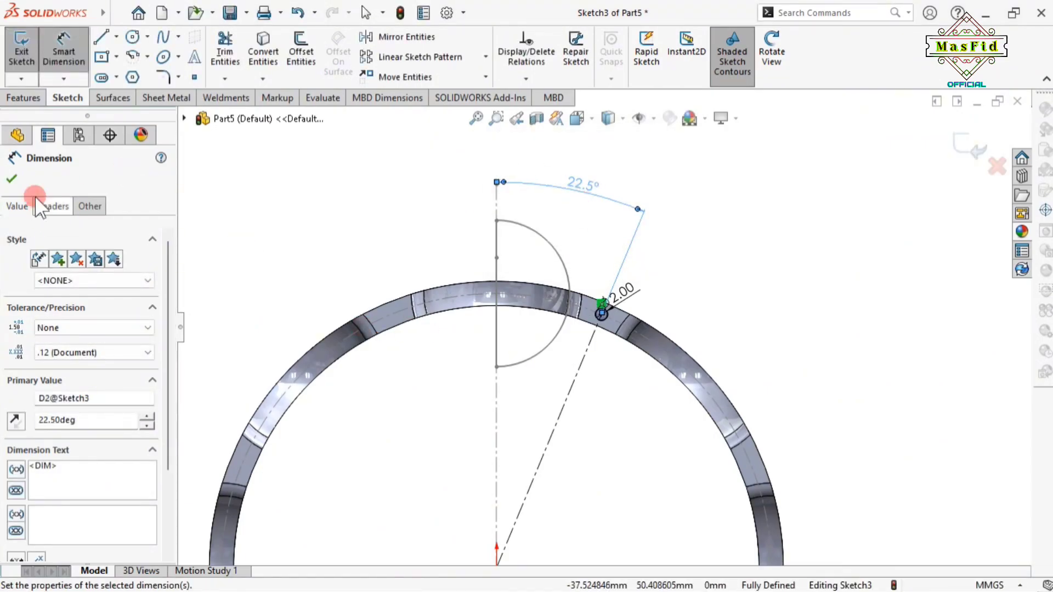
{"action": "left_click", "coordinate": [12, 179]}
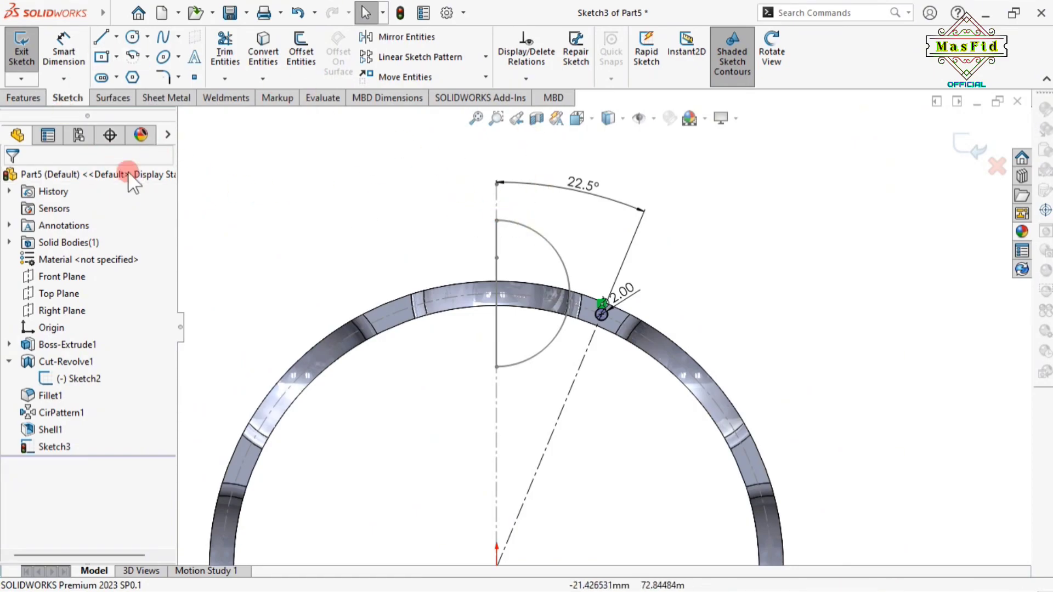
{"action": "scroll", "coordinate": [505, 367], "scroll_direction": "up", "scroll_amount": 5}
Extruded-cut the Ø2 circle with Through All - Both as Cut-Extrude1
{"action": "left_click", "coordinate": [23, 98]}
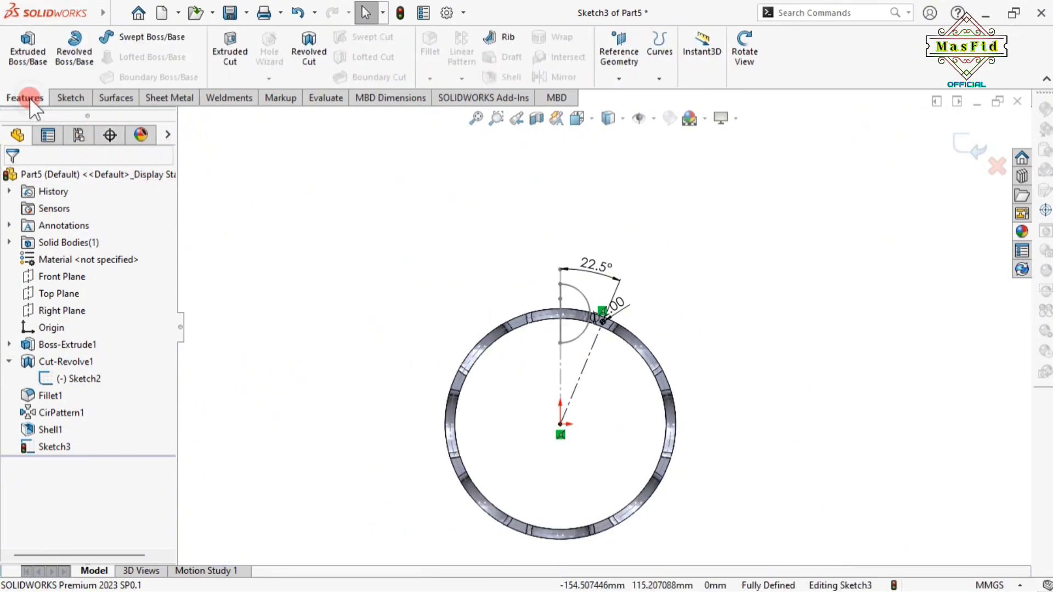
{"action": "left_click", "coordinate": [230, 52]}
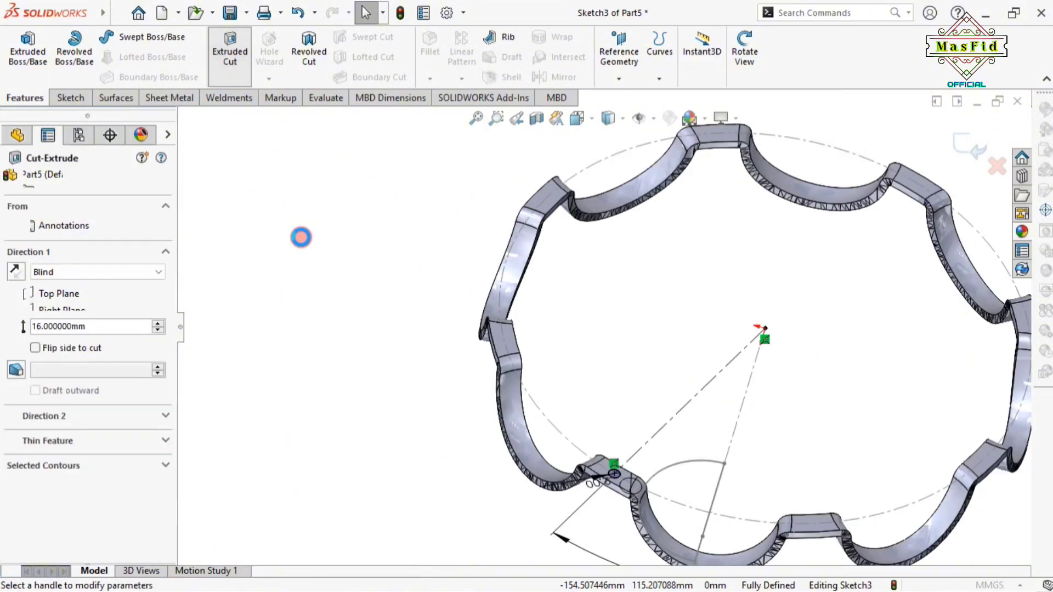
{"action": "left_click", "coordinate": [80, 271]}
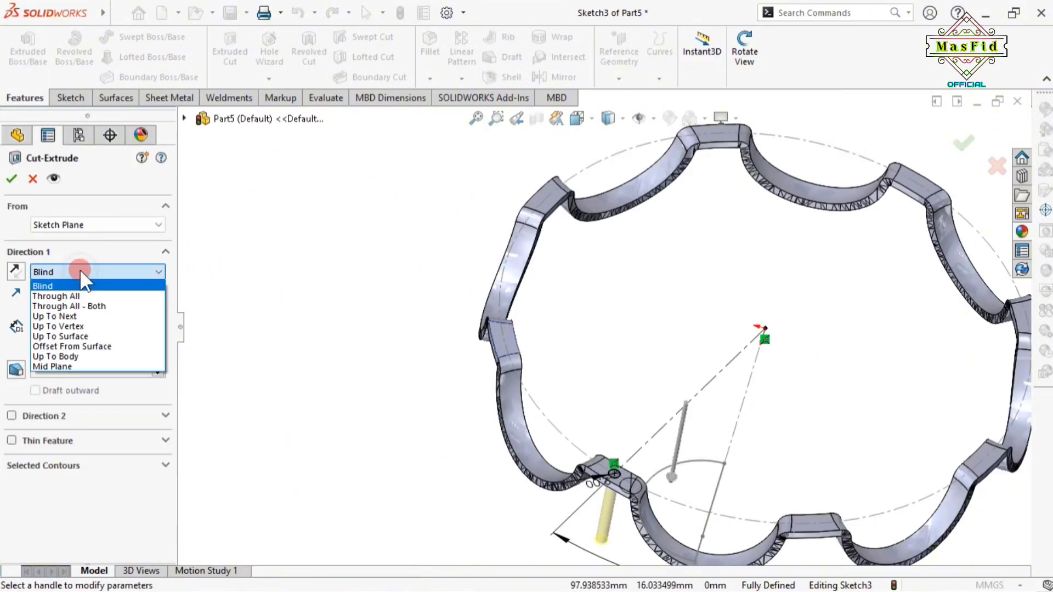
{"action": "left_click", "coordinate": [88, 308]}
{"action": "scroll", "coordinate": [653, 486], "scroll_direction": "up", "scroll_amount": 2}
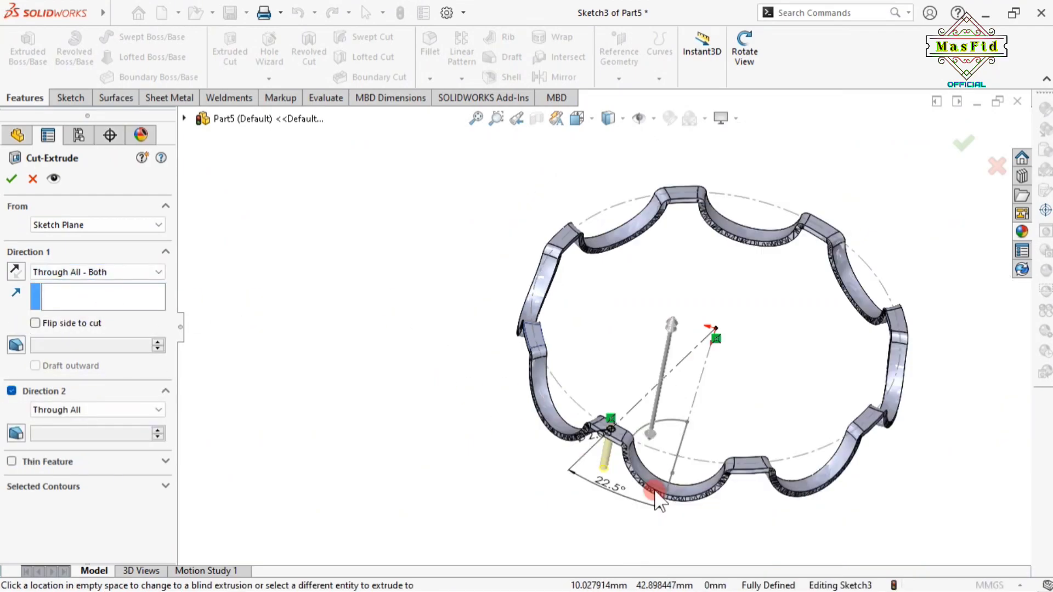
{"action": "scroll", "coordinate": [639, 459], "scroll_direction": "down", "scroll_amount": 1}
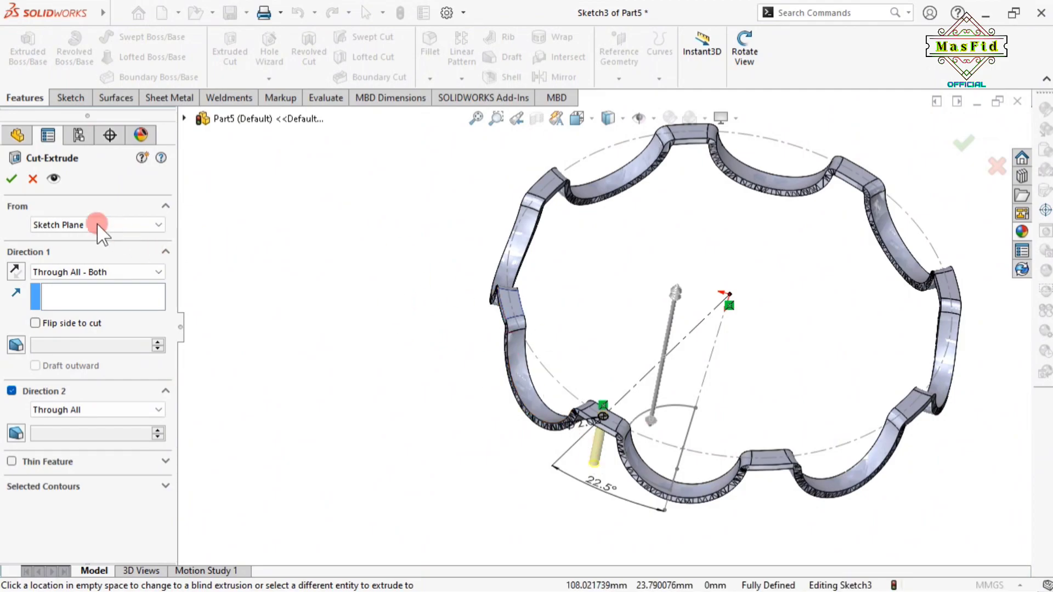
{"action": "left_click", "coordinate": [12, 179]}
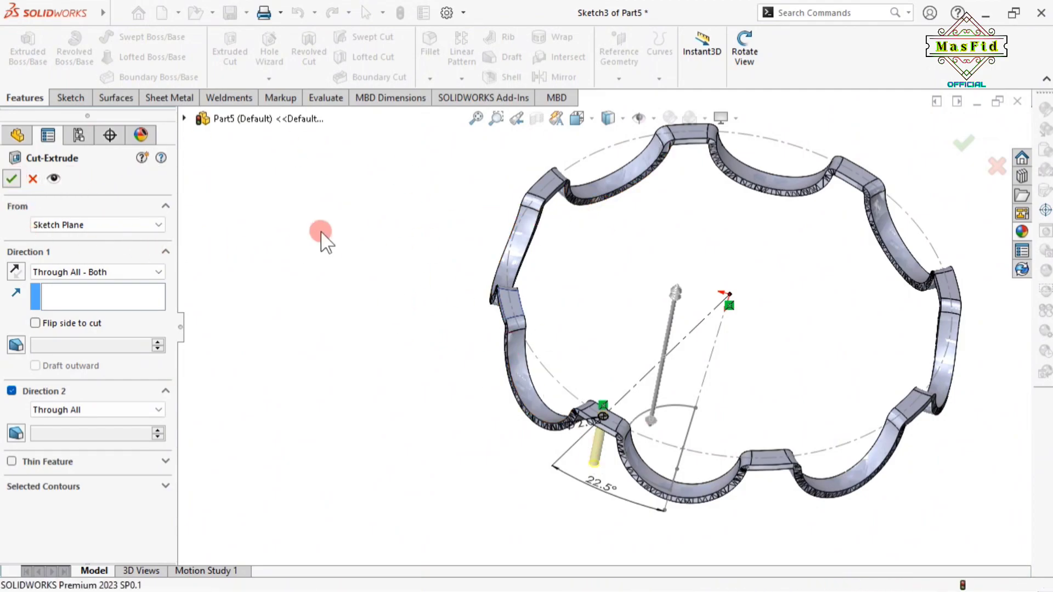
{"action": "scroll", "coordinate": [646, 444], "scroll_direction": "down", "scroll_amount": 1}
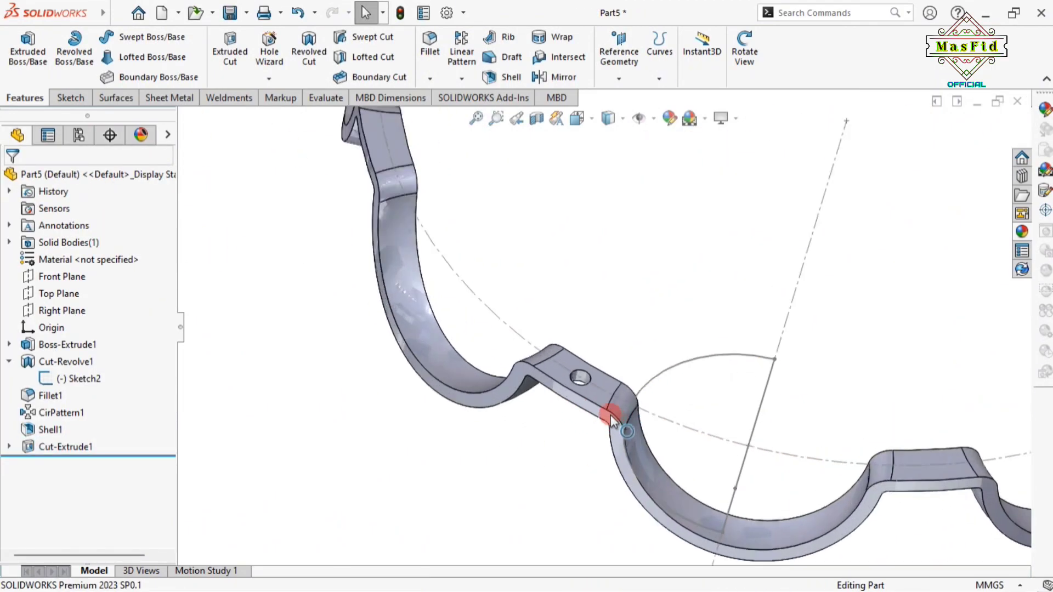
{"action": "scroll", "coordinate": [611, 416], "scroll_direction": "up", "scroll_amount": 3}
Hide Sketch2 and turn on View Temporary Axes
{"action": "left_click", "coordinate": [744, 49]}
{"action": "left_click_drag", "start_coordinate": [722, 277], "coordinate": [717, 235]}
{"action": "left_click_drag", "start_coordinate": [667, 339], "coordinate": [567, 244]}
{"action": "left_click", "coordinate": [759, 62]}
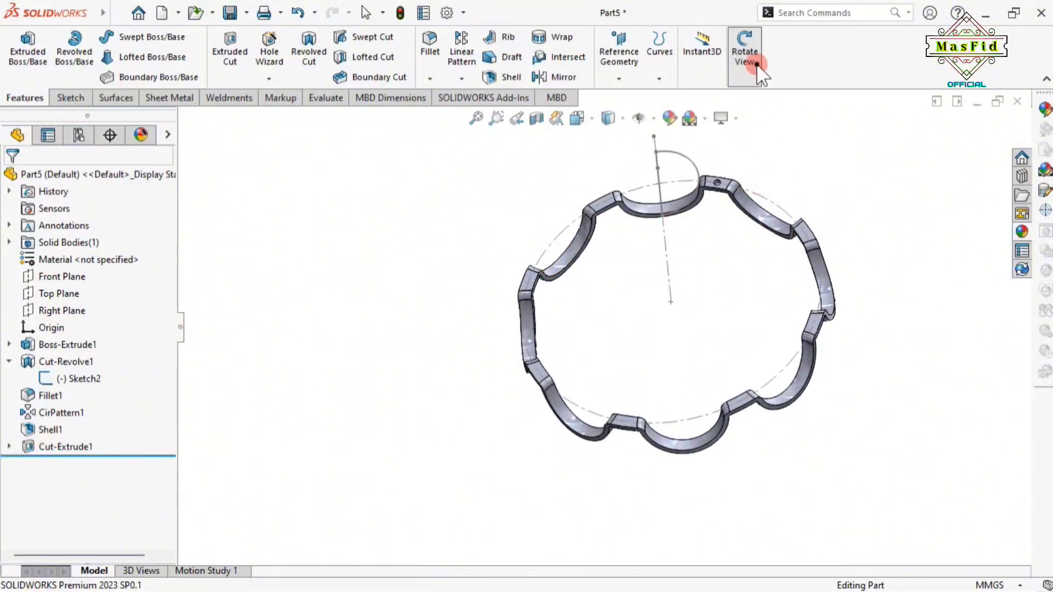
{"action": "left_click", "coordinate": [82, 378]}
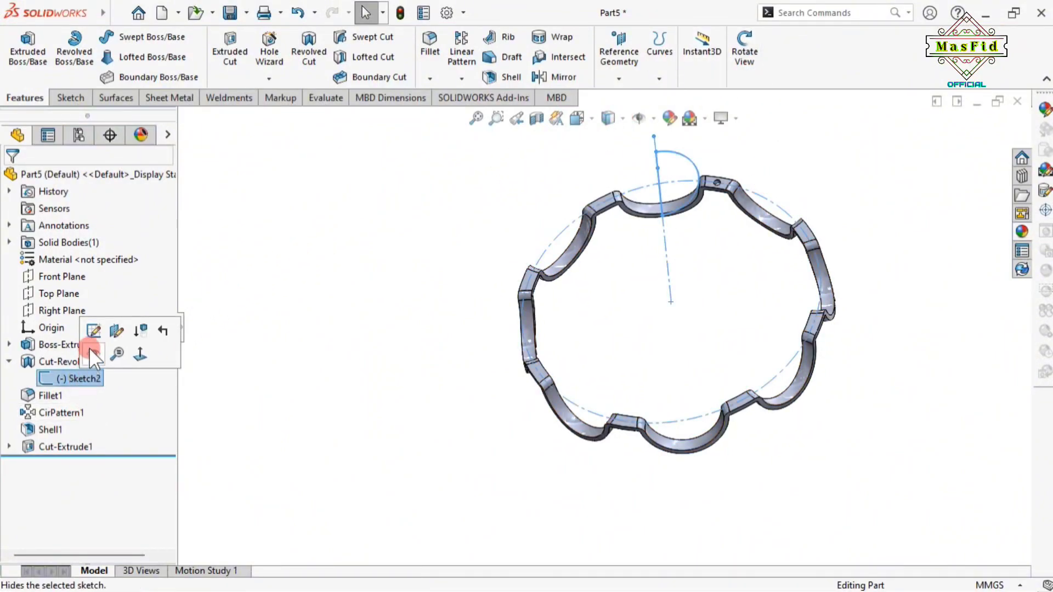
{"action": "left_click", "coordinate": [95, 355]}
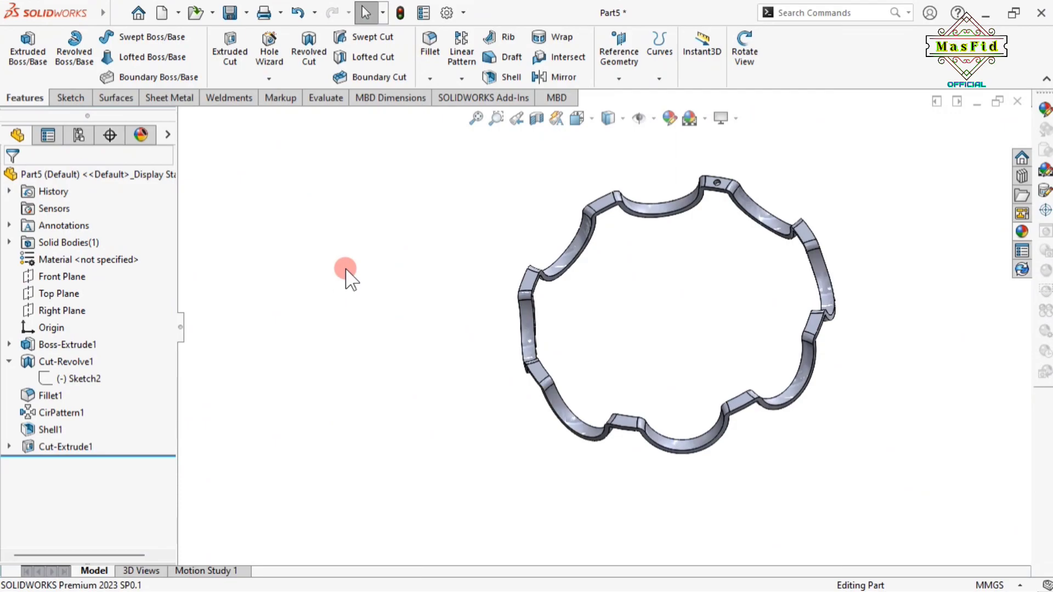
{"action": "left_click", "coordinate": [653, 119]}
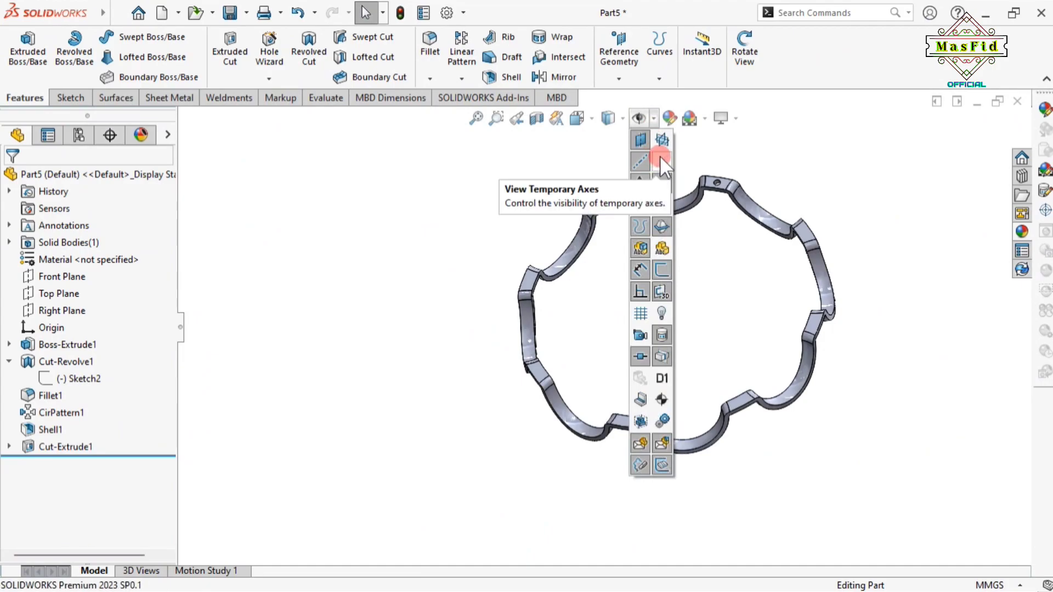
{"action": "left_click", "coordinate": [659, 156]}
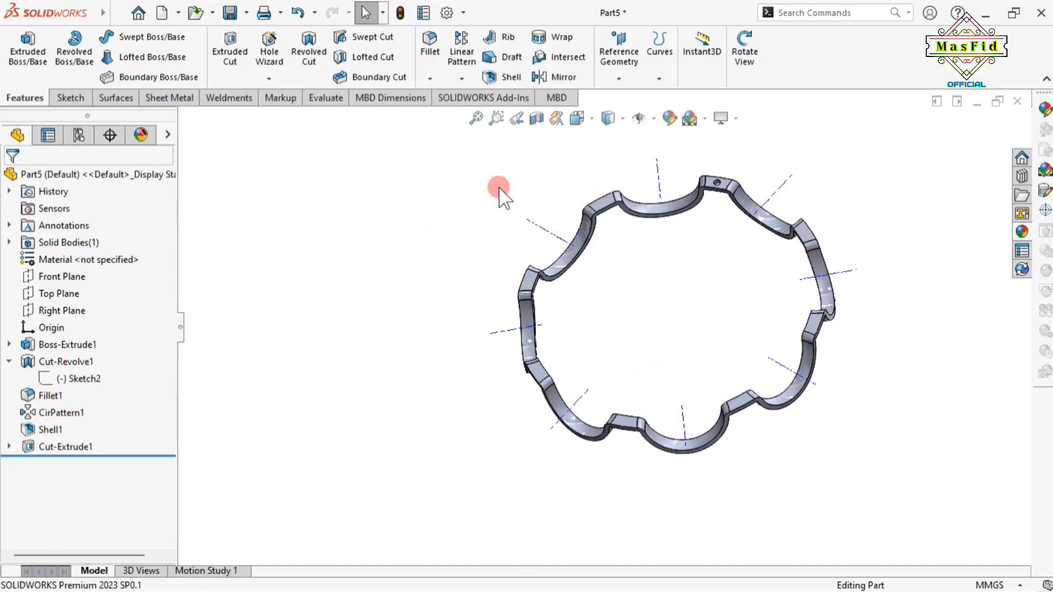
Circular-pattern Cut-Extrude1 around Axis<1>, 8 instances over 360°, as CirPattern2
{"action": "left_click", "coordinate": [462, 79]}
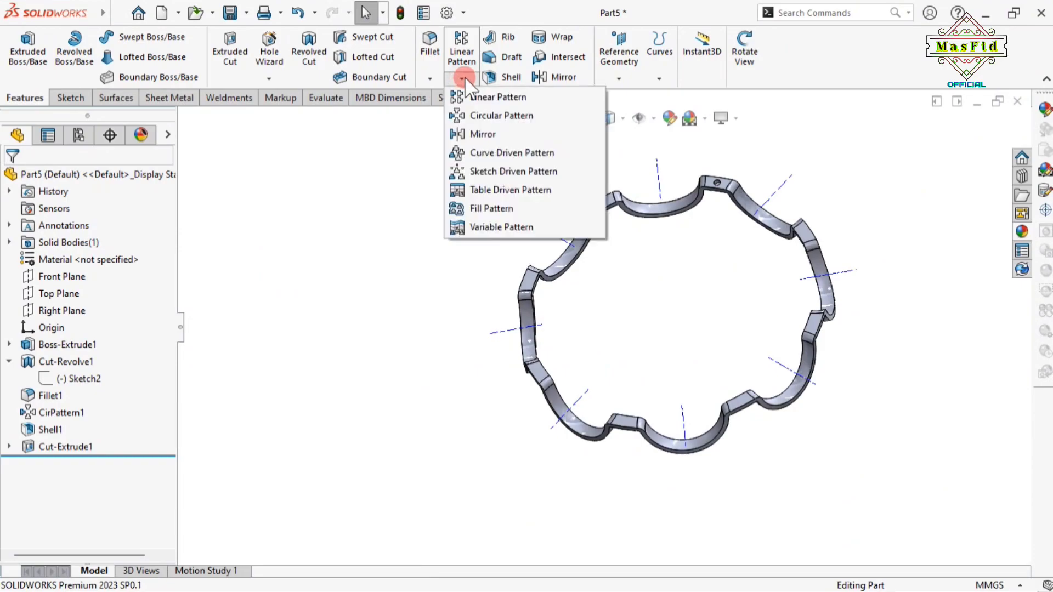
{"action": "left_click", "coordinate": [476, 116]}
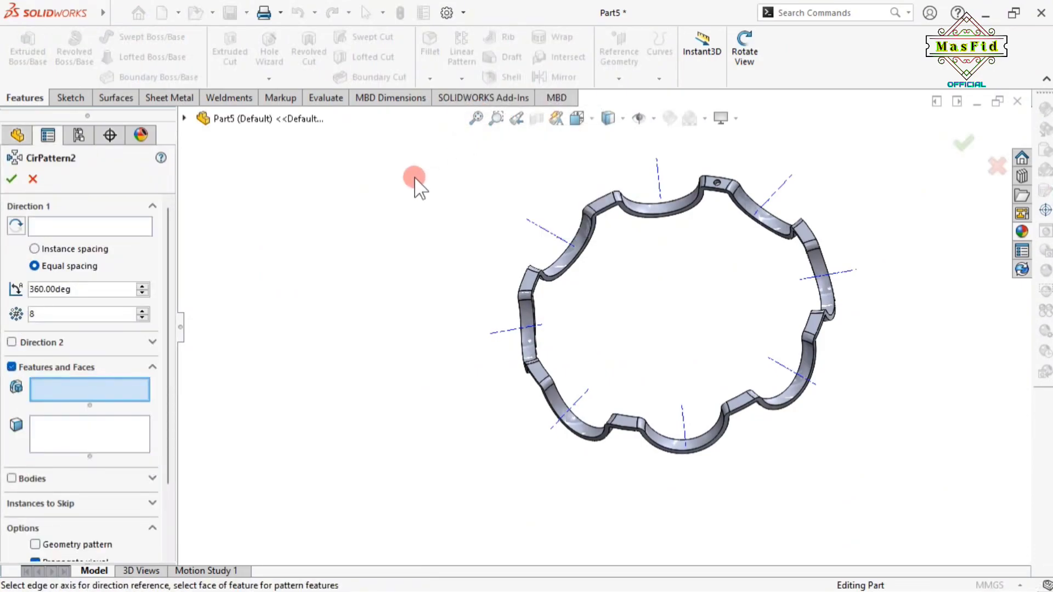
{"action": "left_click", "coordinate": [145, 226]}
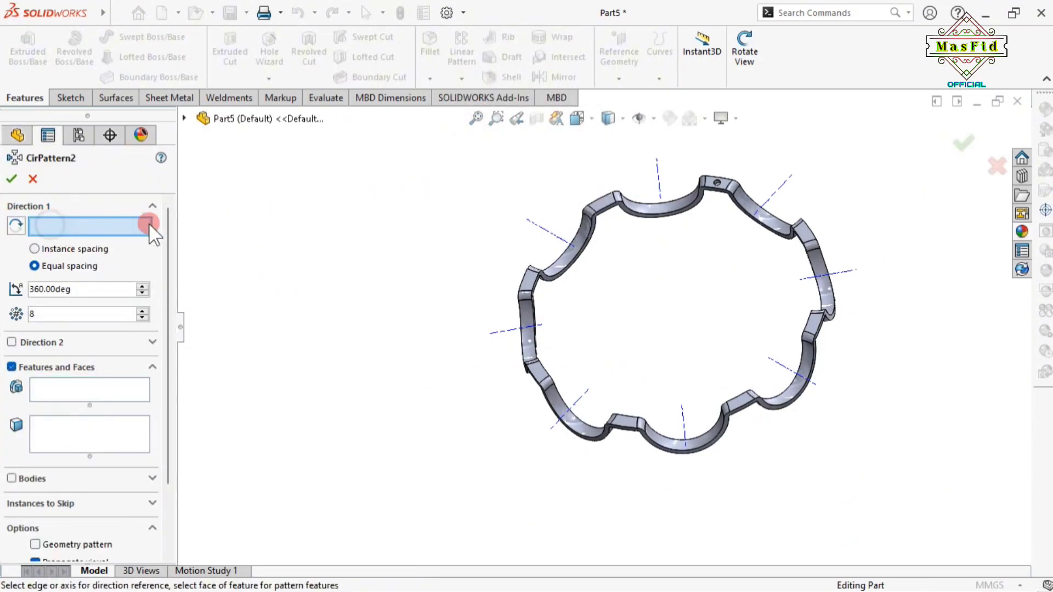
{"action": "left_click", "coordinate": [674, 310]}
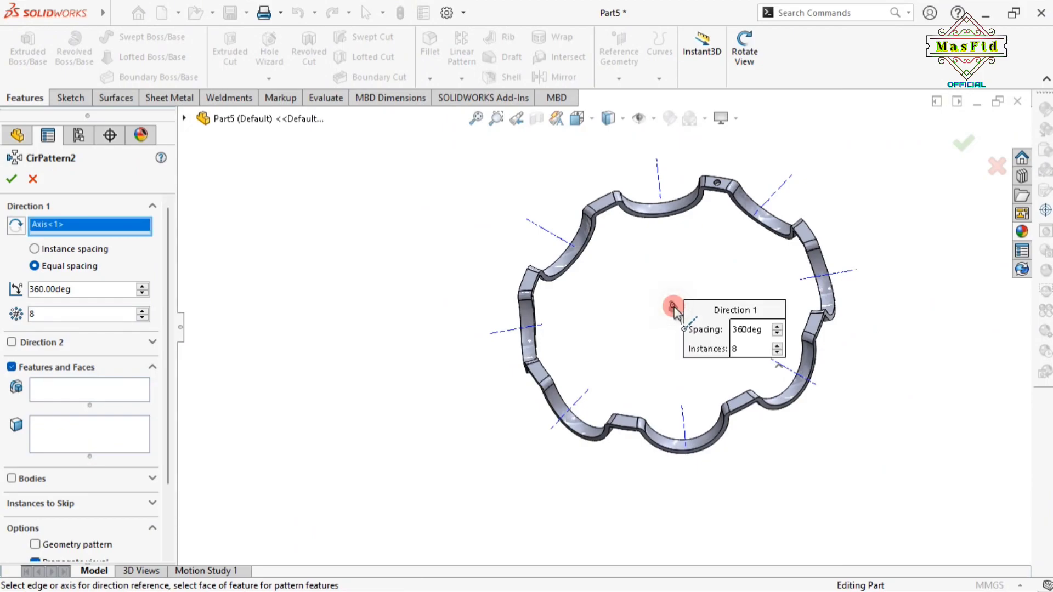
{"action": "left_click", "coordinate": [64, 315]}
{"action": "left_click", "coordinate": [55, 385]}
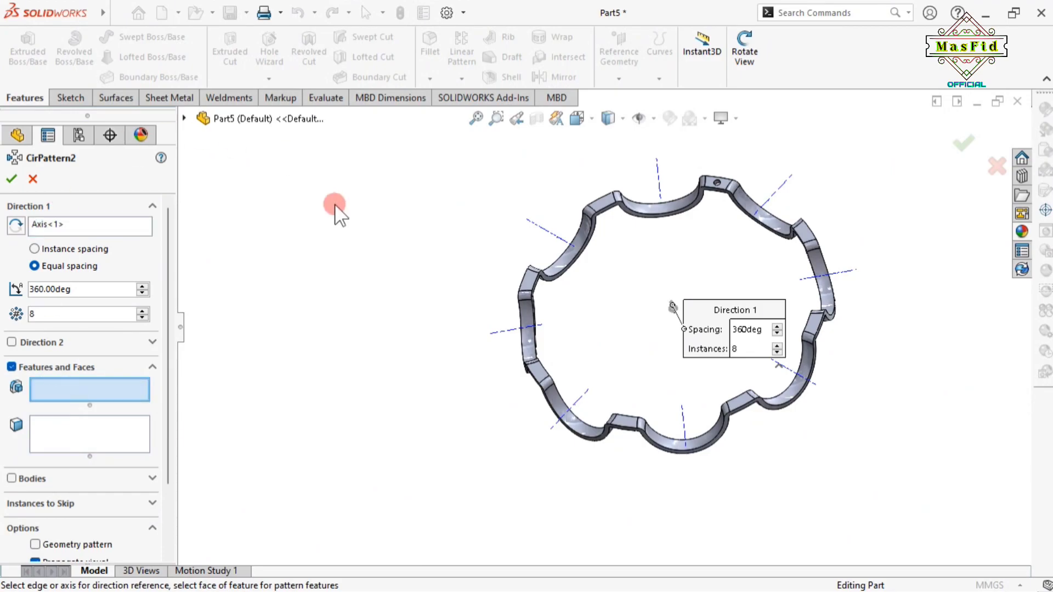
{"action": "left_click", "coordinate": [182, 116]}
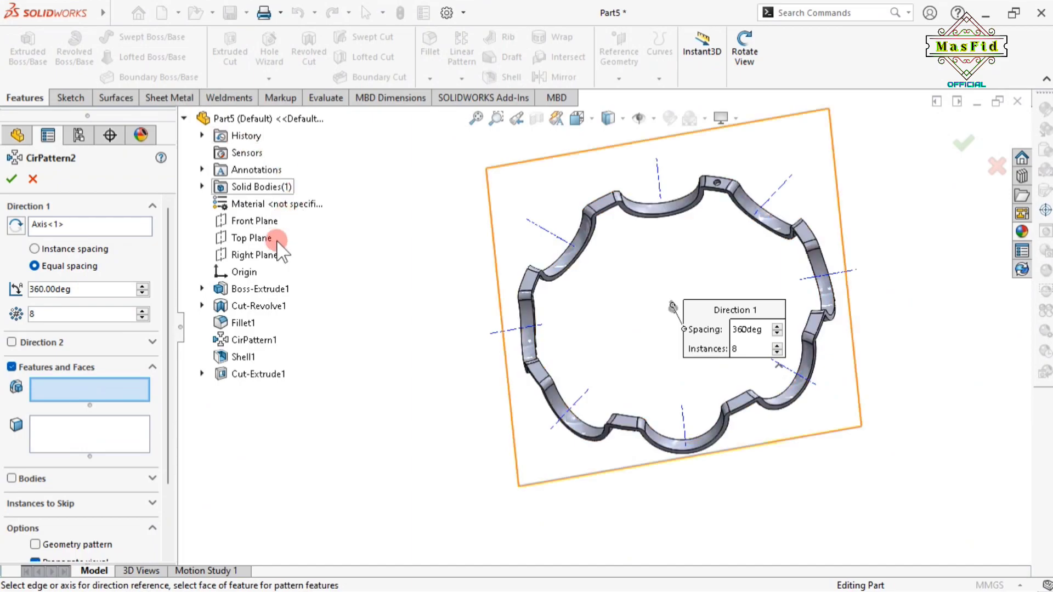
{"action": "left_click", "coordinate": [258, 374]}
{"action": "left_click", "coordinate": [7, 179]}
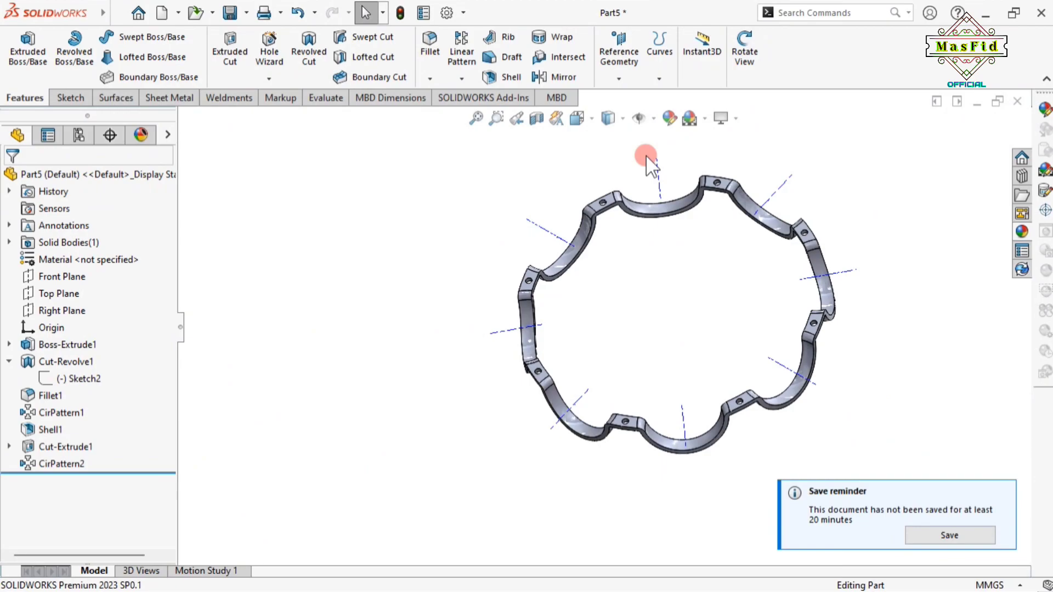
Hide the temporary axes and select the whole Part5 part for an appearance
{"action": "left_click", "coordinate": [654, 118]}
{"action": "left_click", "coordinate": [659, 162]}
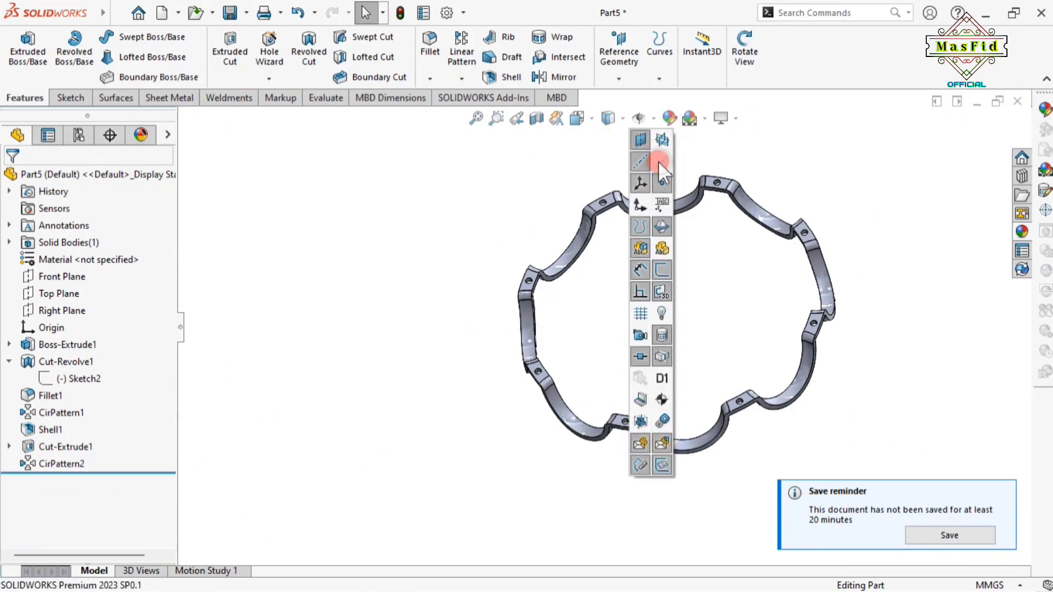
{"action": "left_click", "coordinate": [400, 209]}
{"action": "scroll", "coordinate": [615, 331], "scroll_direction": "up", "scroll_amount": 2}
{"action": "scroll", "coordinate": [653, 308], "scroll_direction": "down", "scroll_amount": 3}
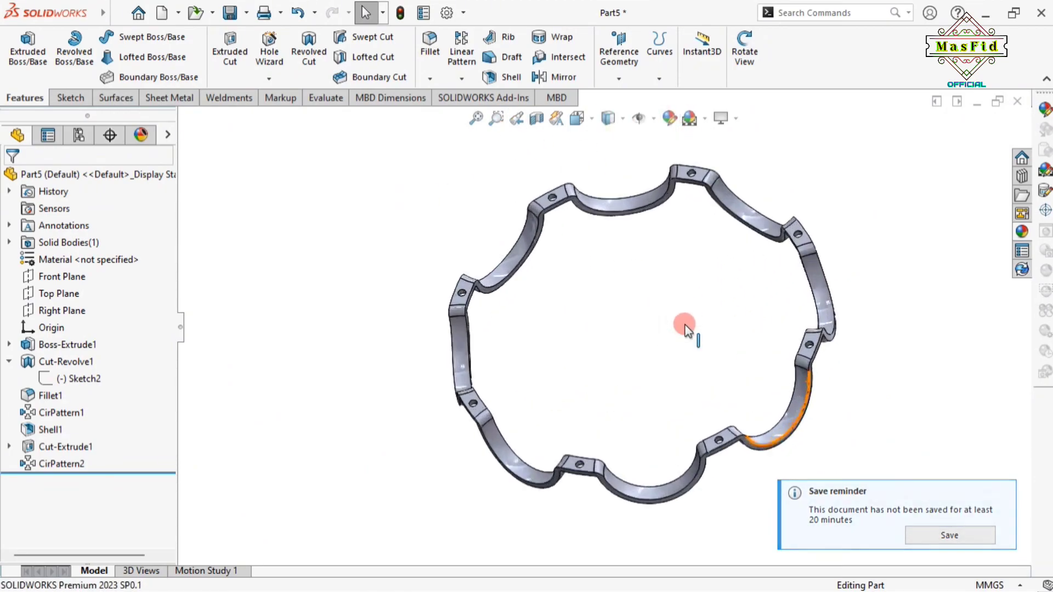
{"action": "left_click", "coordinate": [745, 55]}
{"action": "left_click_drag", "start_coordinate": [724, 299], "coordinate": [755, 313]}
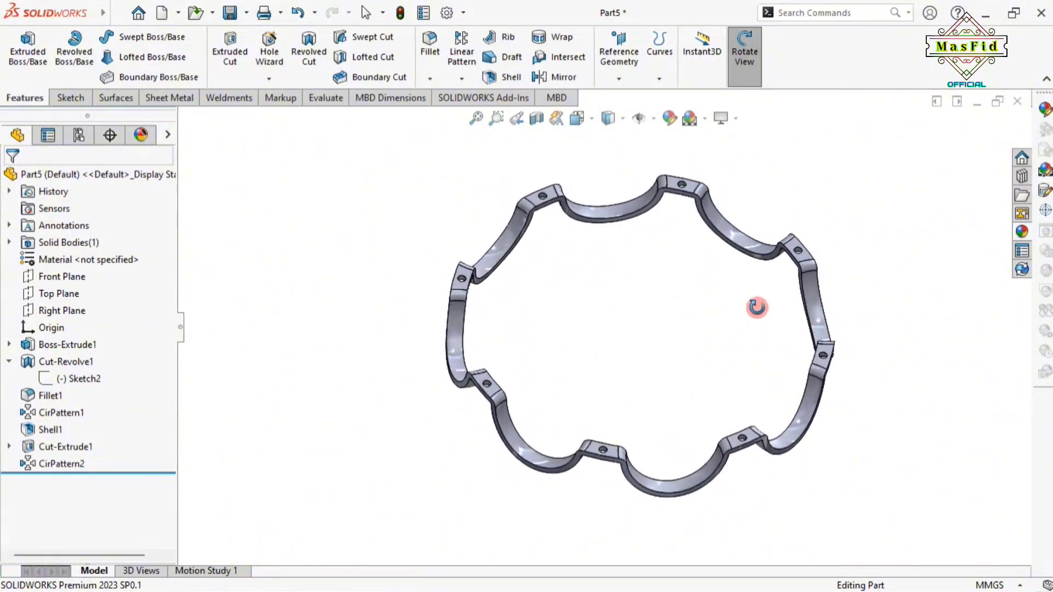
{"action": "left_click", "coordinate": [753, 61]}
{"action": "left_click", "coordinate": [516, 345]}
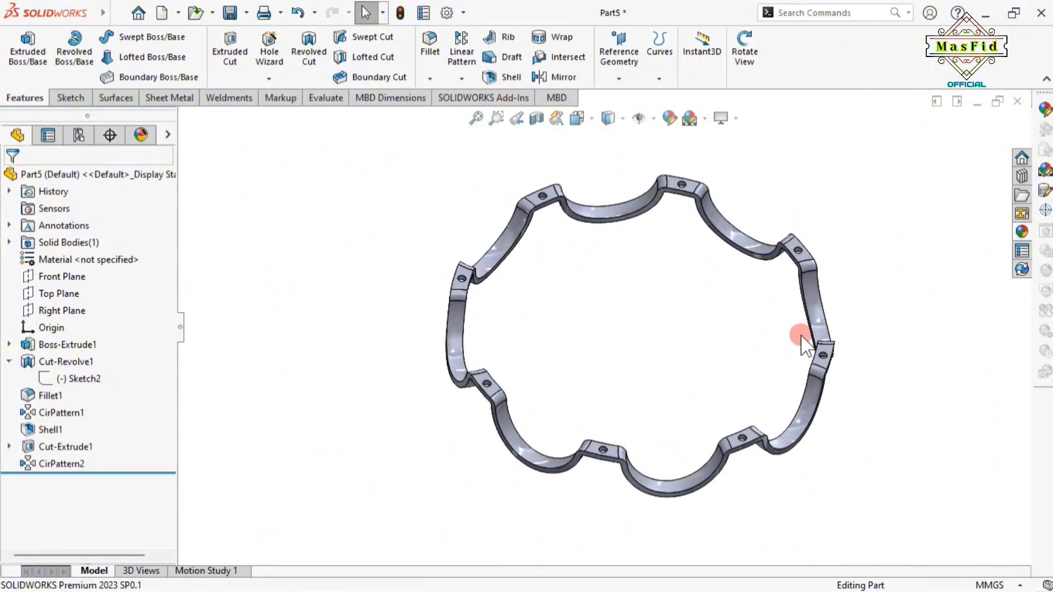
{"action": "left_click", "coordinate": [91, 174]}
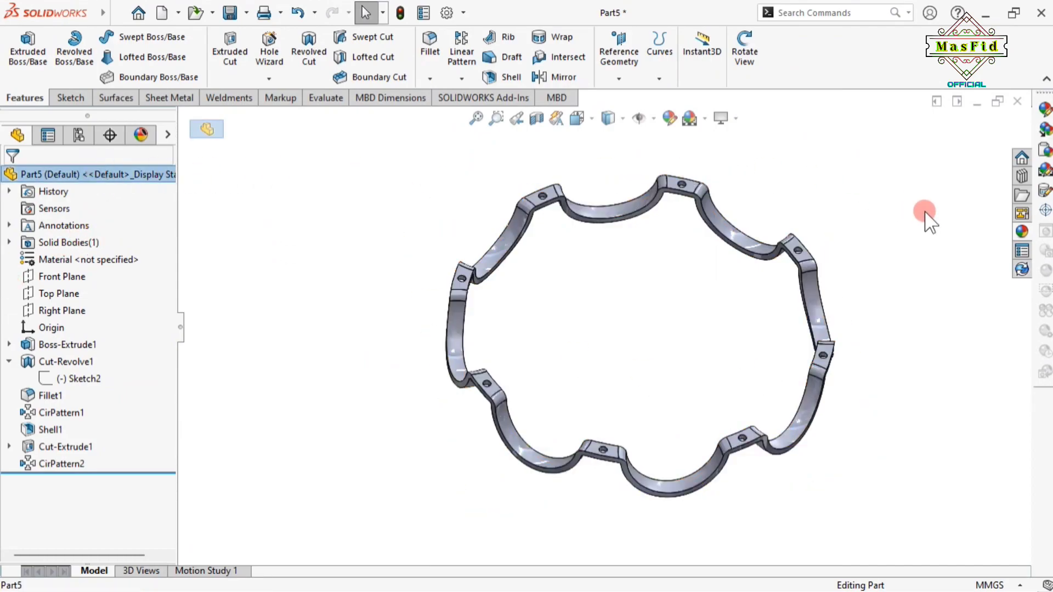
{"action": "left_click", "coordinate": [1021, 232]}
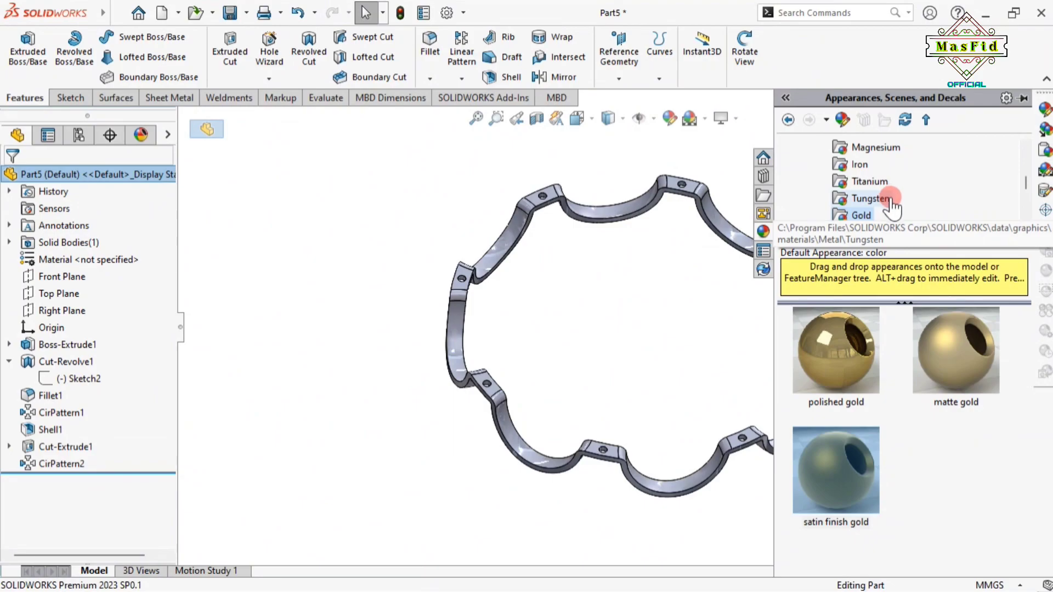
Apply Metal > Copper brushed copper to Part5 and close the appearances pane
{"action": "scroll", "coordinate": [877, 215], "scroll_direction": "up", "scroll_amount": 1}
{"action": "scroll", "coordinate": [872, 215], "scroll_direction": "up", "scroll_amount": 1}
{"action": "left_click", "coordinate": [868, 165]}
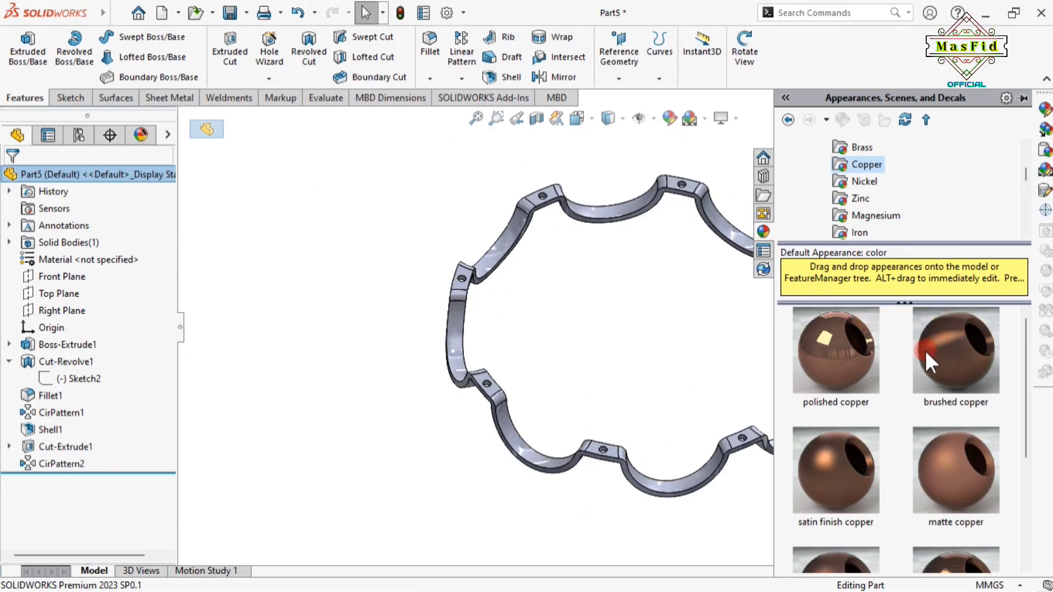
{"action": "double_click", "coordinate": [944, 346]}
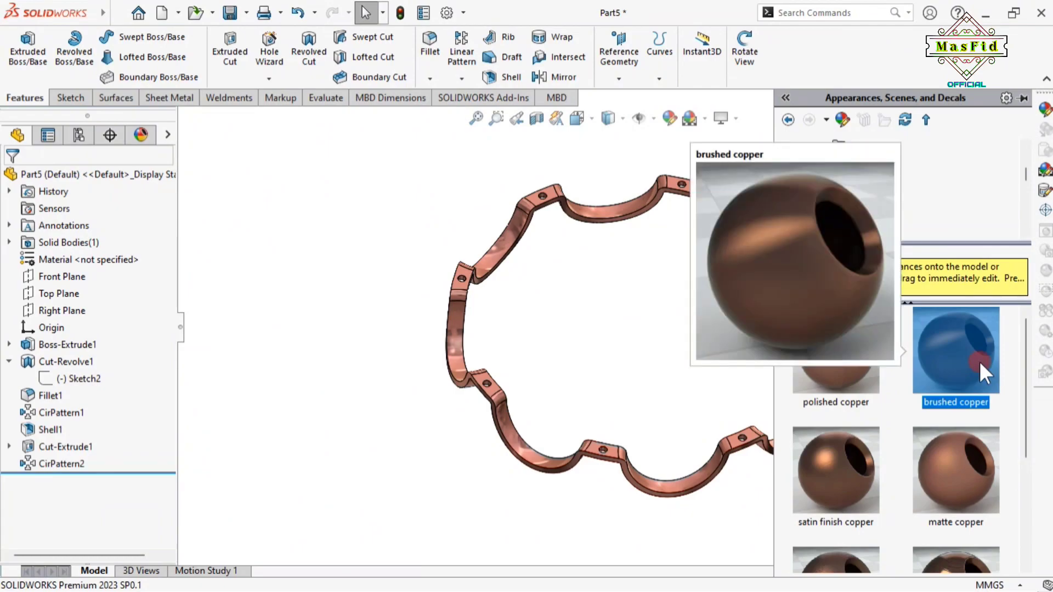
{"action": "left_click", "coordinate": [308, 235]}
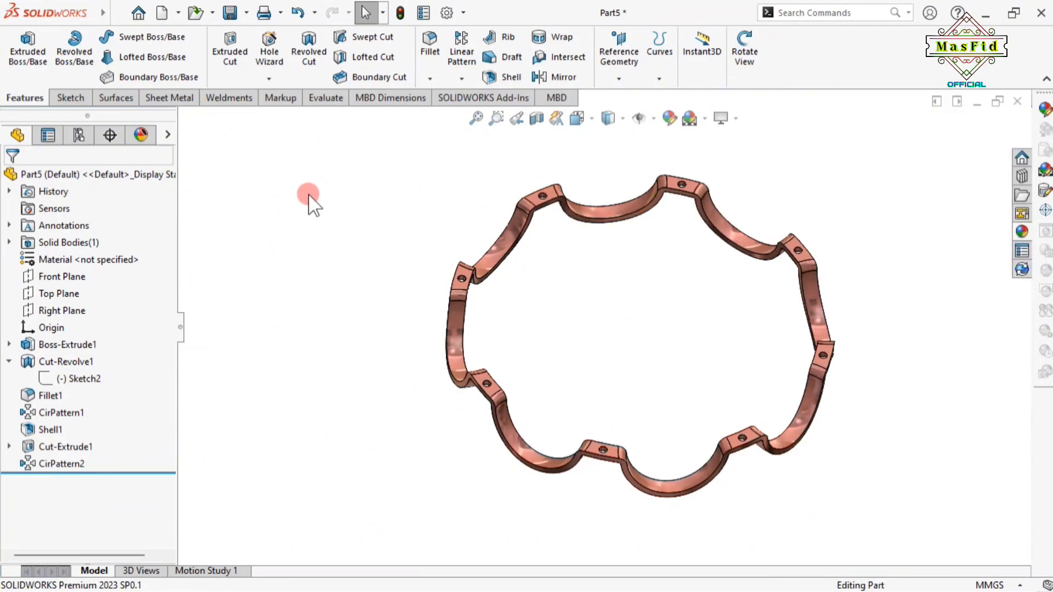
{"action": "middle_click_drag", "start_coordinate": [367, 315], "coordinate": [625, 324]}
Save the part as '4. Ball Case' on the Data (D:) drive
{"action": "left_click", "coordinate": [248, 14]}
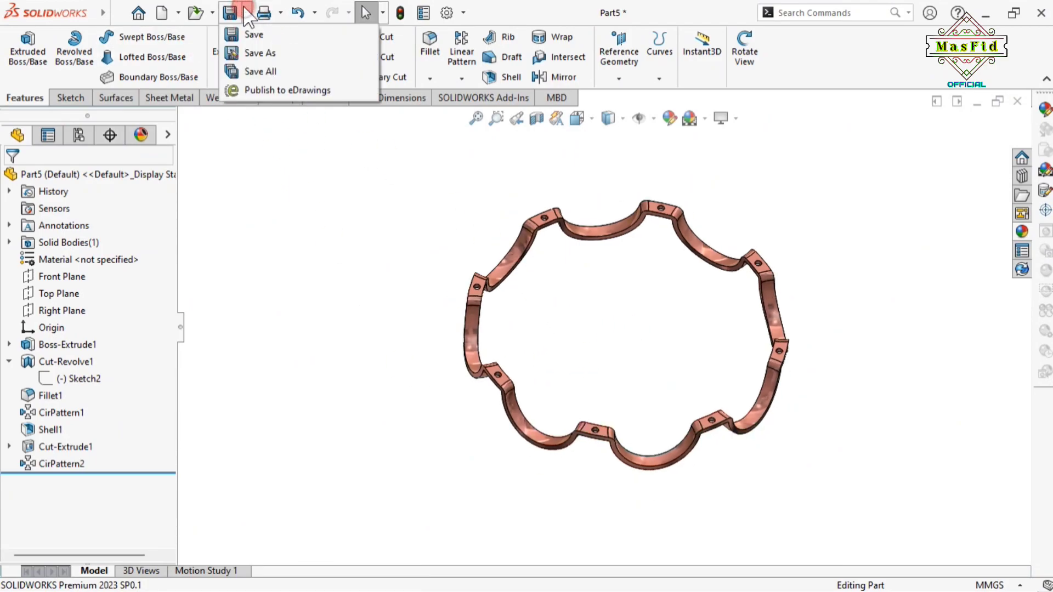
{"action": "left_click", "coordinate": [301, 219]}
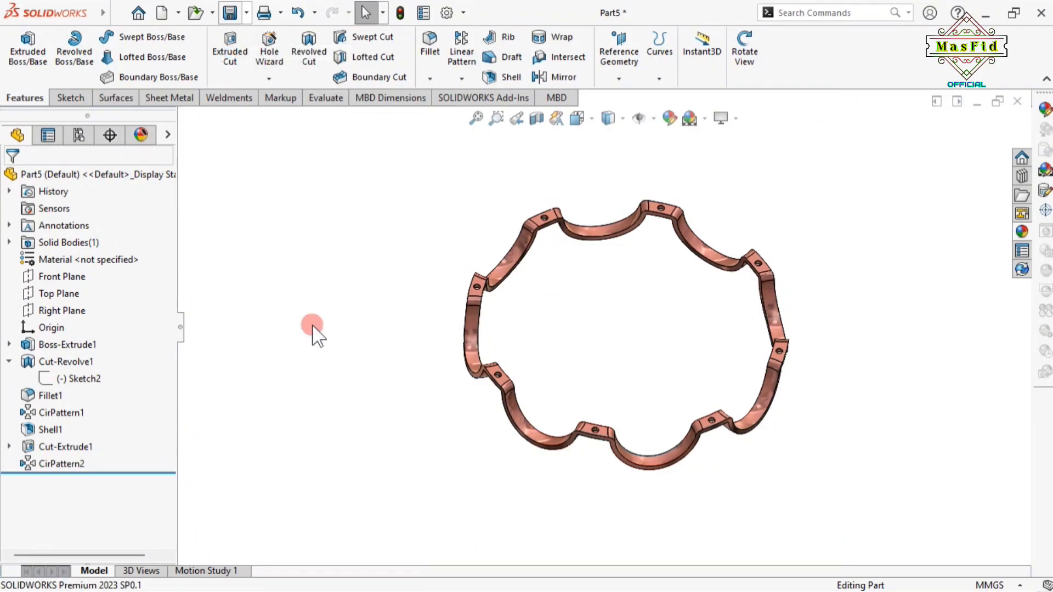
{"action": "key", "text": "ctrl+s"}
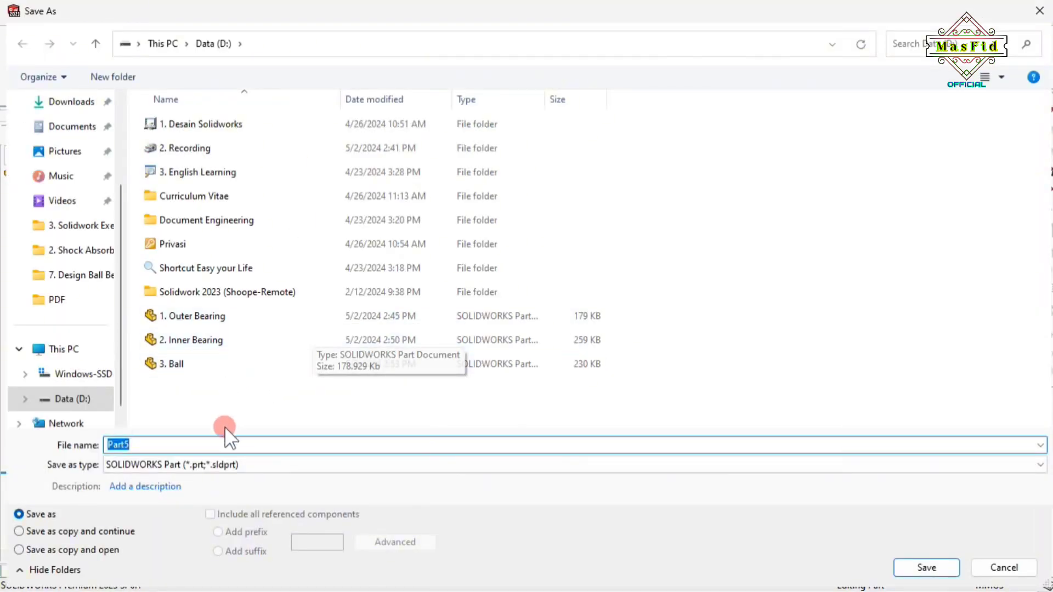
{"action": "type", "text": "3. Ball Case"}
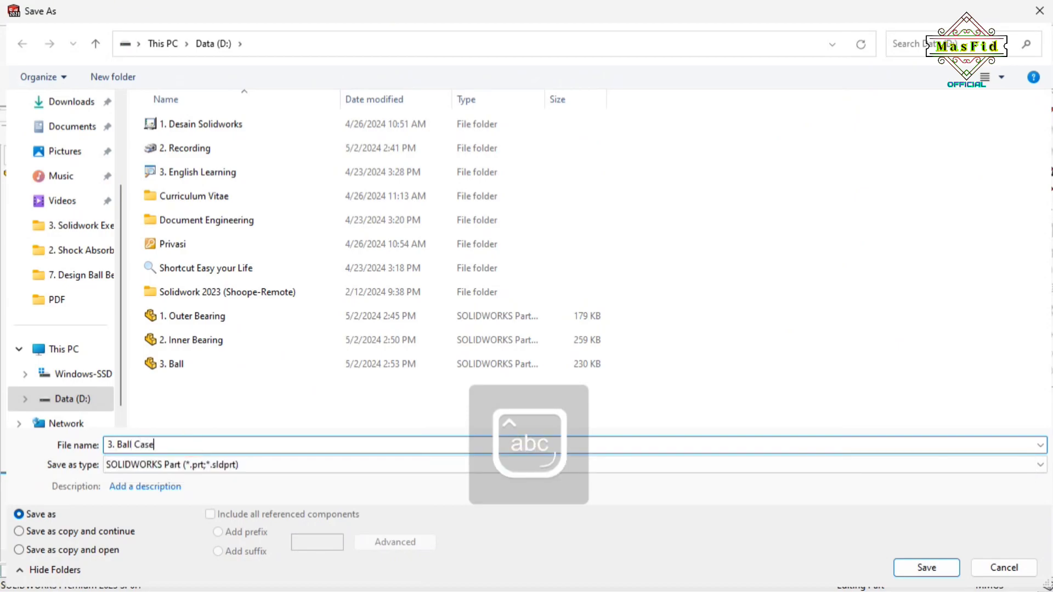
{"action": "left_click", "coordinate": [116, 445]}
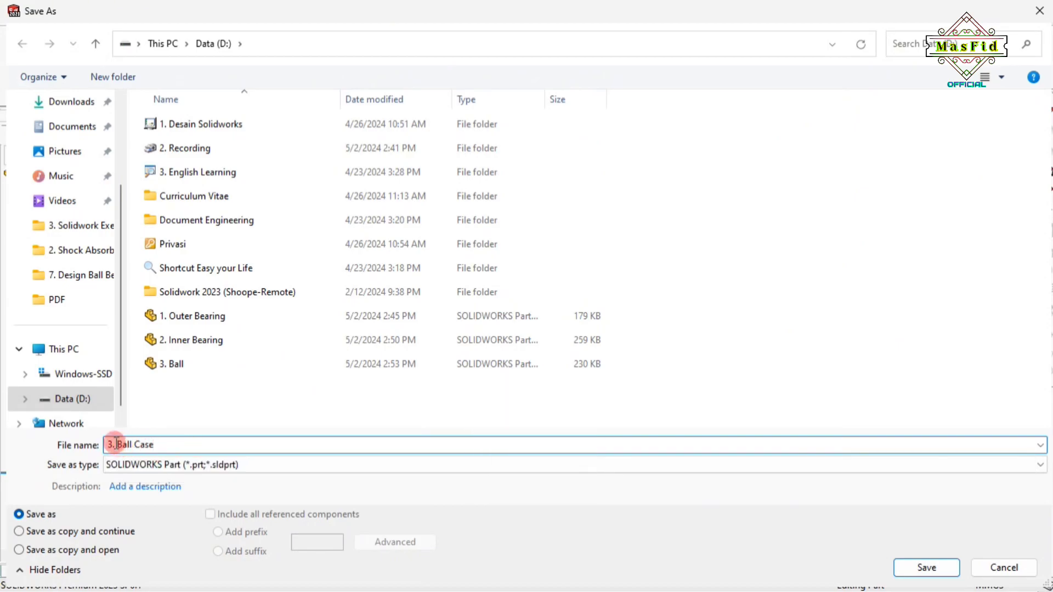
{"action": "key", "text": "BackSpace"}
{"action": "key", "text": "BackSpace"}
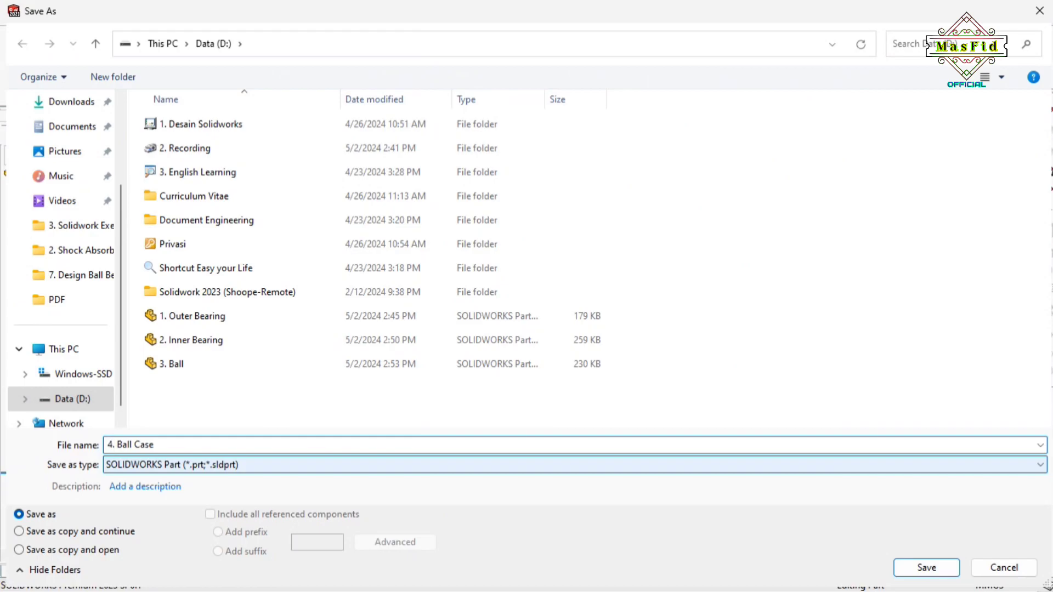
{"action": "left_click", "coordinate": [927, 567]}
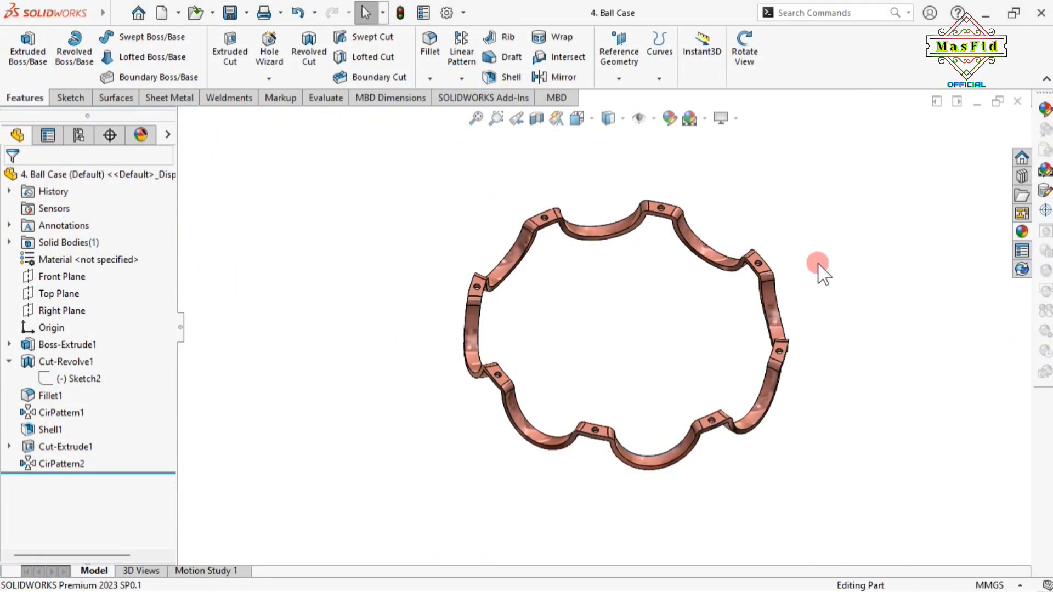
{"action": "middle_click_drag", "start_coordinate": [818, 275], "coordinate": [665, 332]}
{"action": "scroll", "coordinate": [662, 323], "scroll_direction": "up", "scroll_amount": 1}
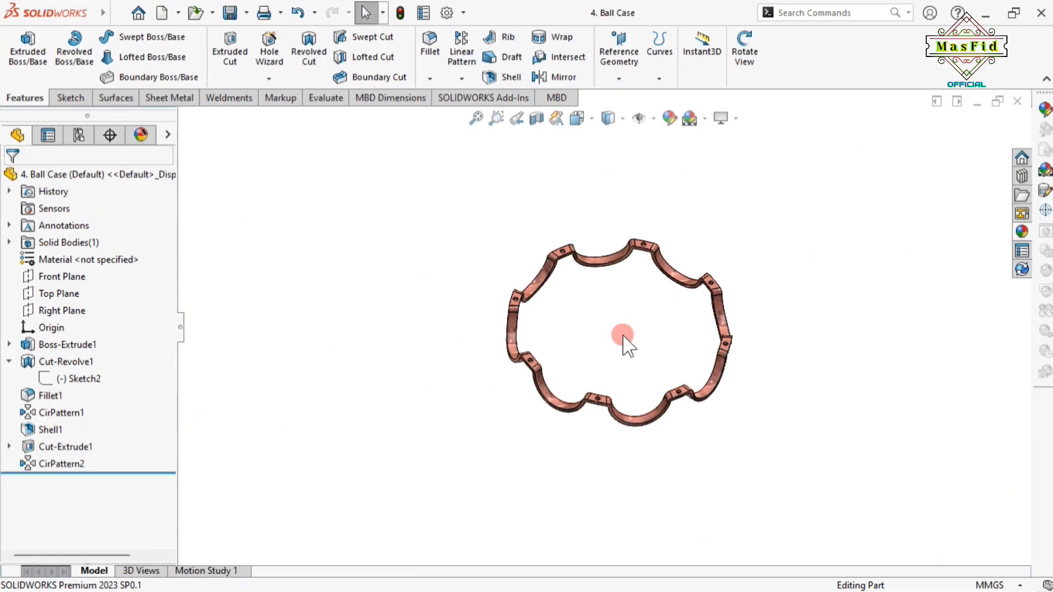
Create a new assembly document and dismiss the Begin Assembly step
{"action": "left_click", "coordinate": [162, 12]}
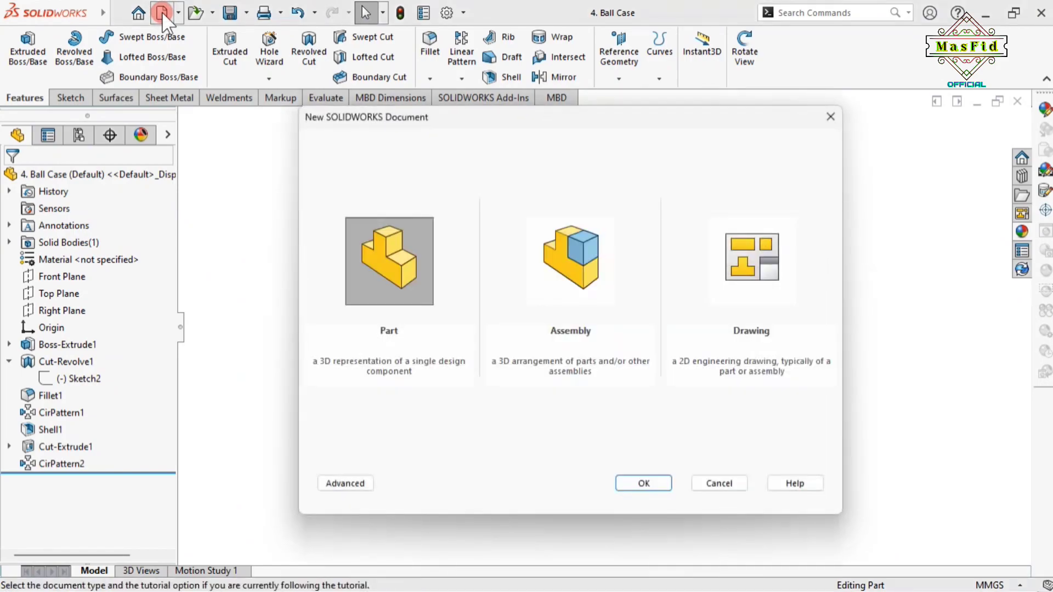
{"action": "left_click", "coordinate": [580, 264]}
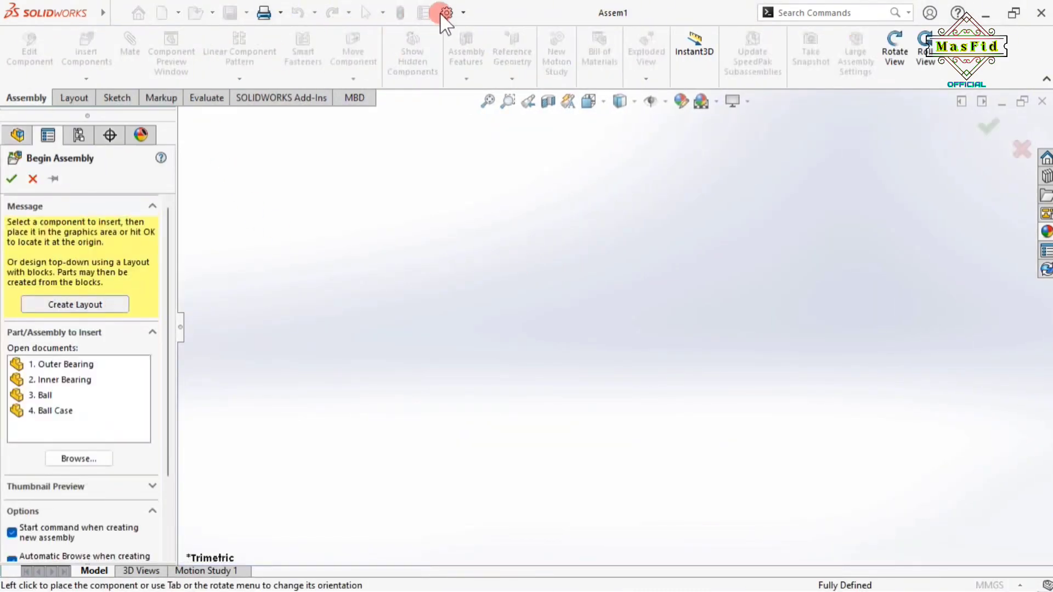
{"action": "left_click", "coordinate": [33, 179]}
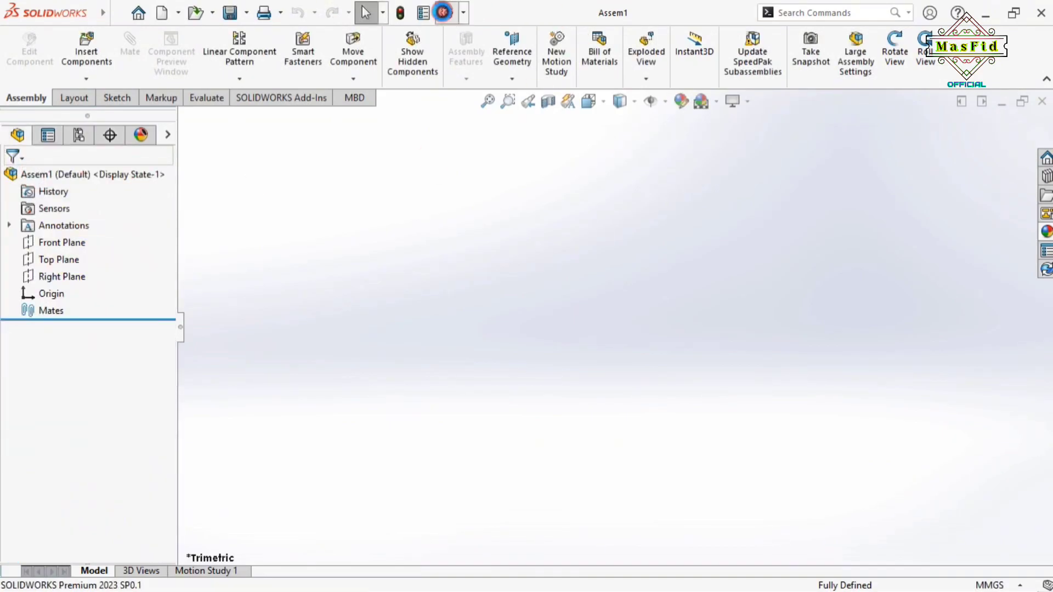
Raise both the shaded and wireframe Image Quality sliders in Document Properties
{"action": "left_click", "coordinate": [447, 12]}
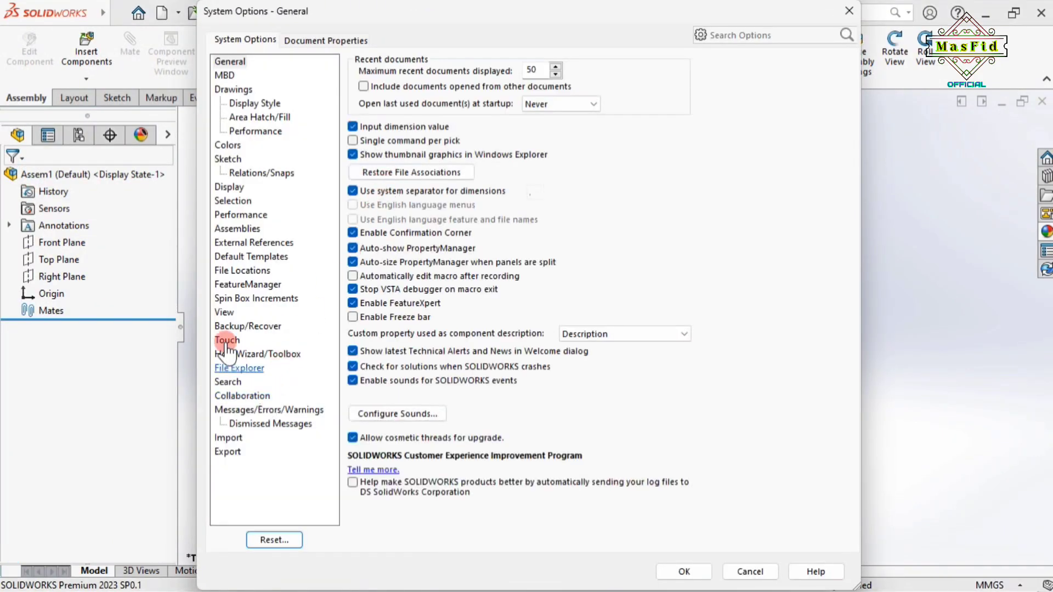
{"action": "left_click", "coordinate": [322, 39]}
{"action": "left_click", "coordinate": [243, 201]}
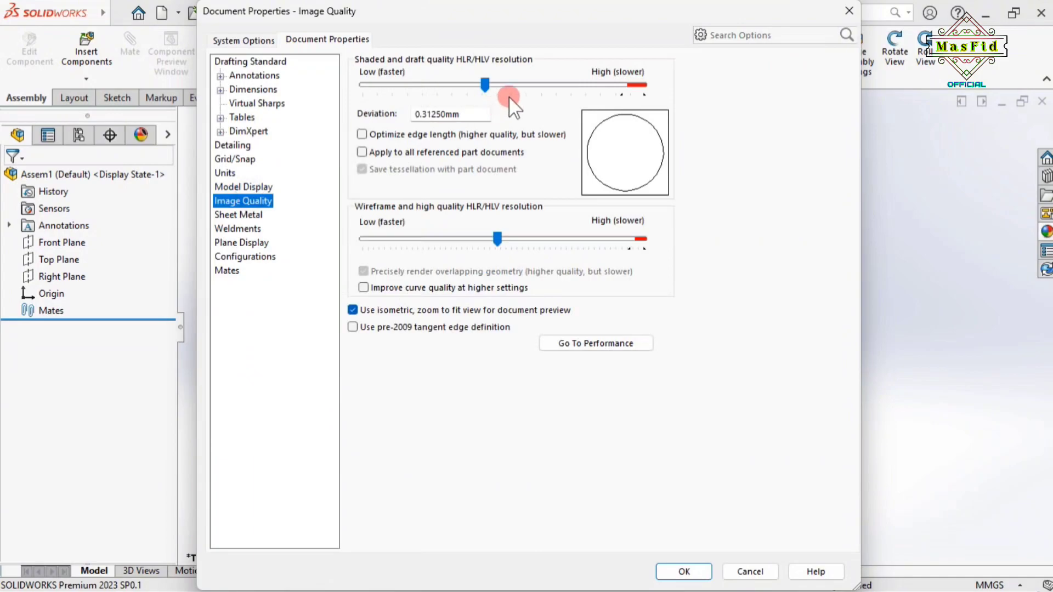
{"action": "left_click_drag", "start_coordinate": [485, 83], "coordinate": [595, 84]}
{"action": "left_click_drag", "start_coordinate": [498, 238], "coordinate": [583, 238]}
{"action": "left_click", "coordinate": [683, 570]}
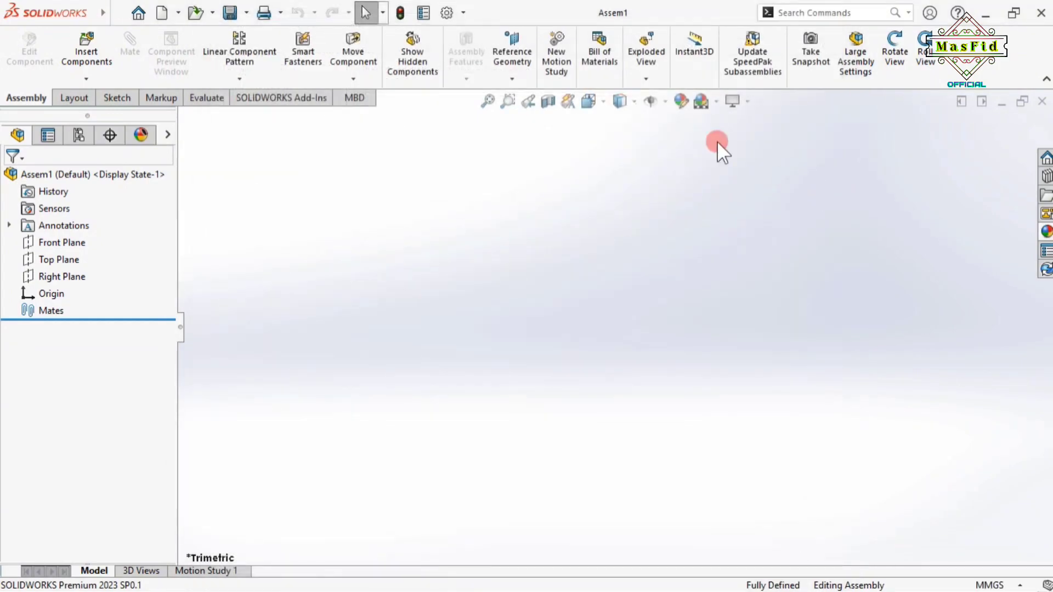
Apply the Plain White scene and bring up Insert Components
{"action": "left_click", "coordinate": [719, 101]}
{"action": "left_click", "coordinate": [729, 142]}
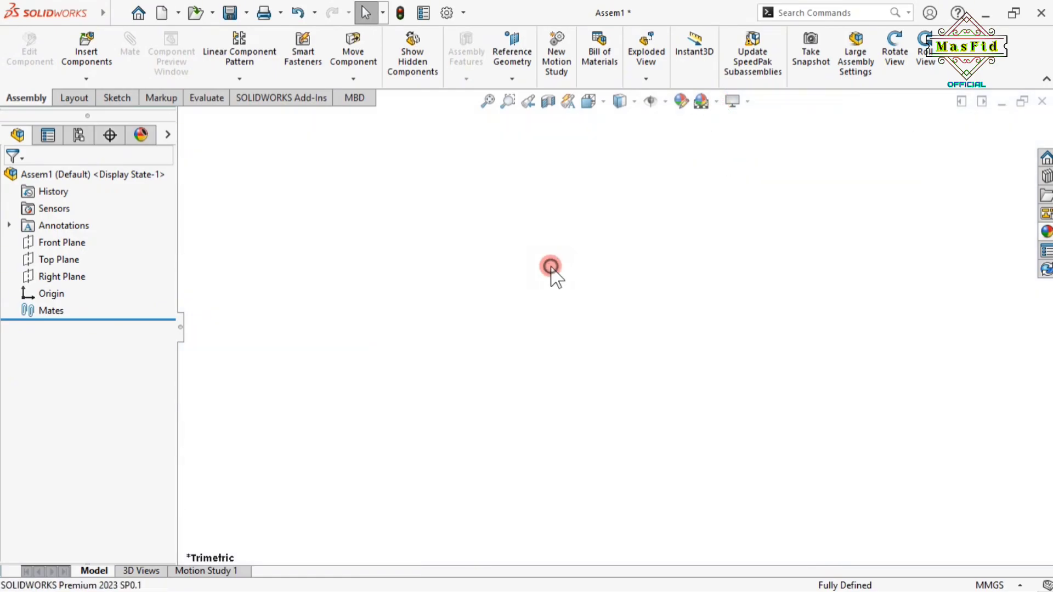
{"action": "left_click", "coordinate": [83, 64]}
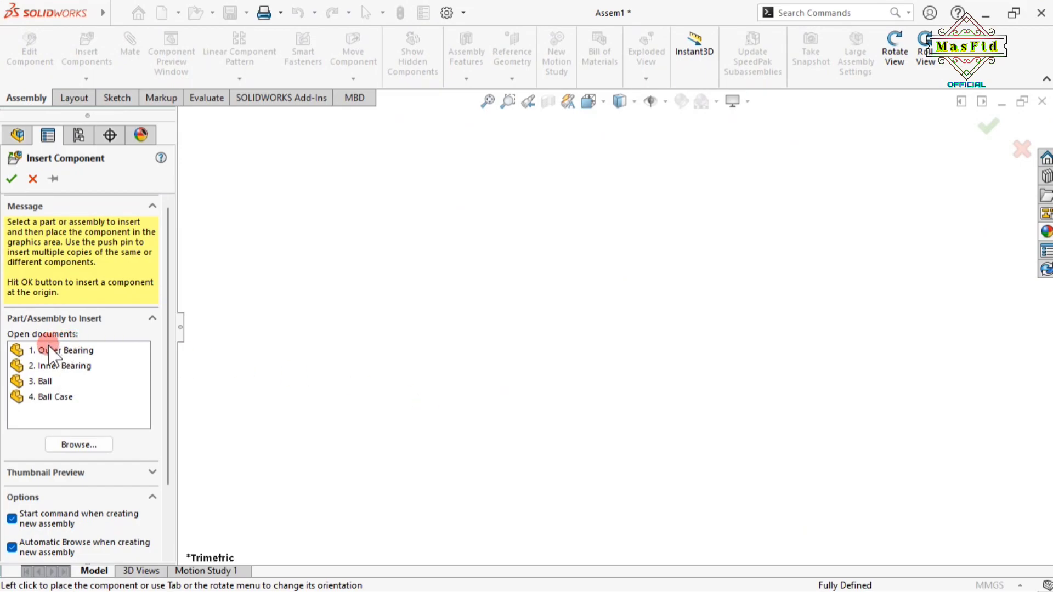
Select all four open parts and place the Outer Bearing at the view centre
{"action": "left_click", "coordinate": [50, 352]}
{"action": "left_click", "coordinate": [54, 398], "text": "shift"}
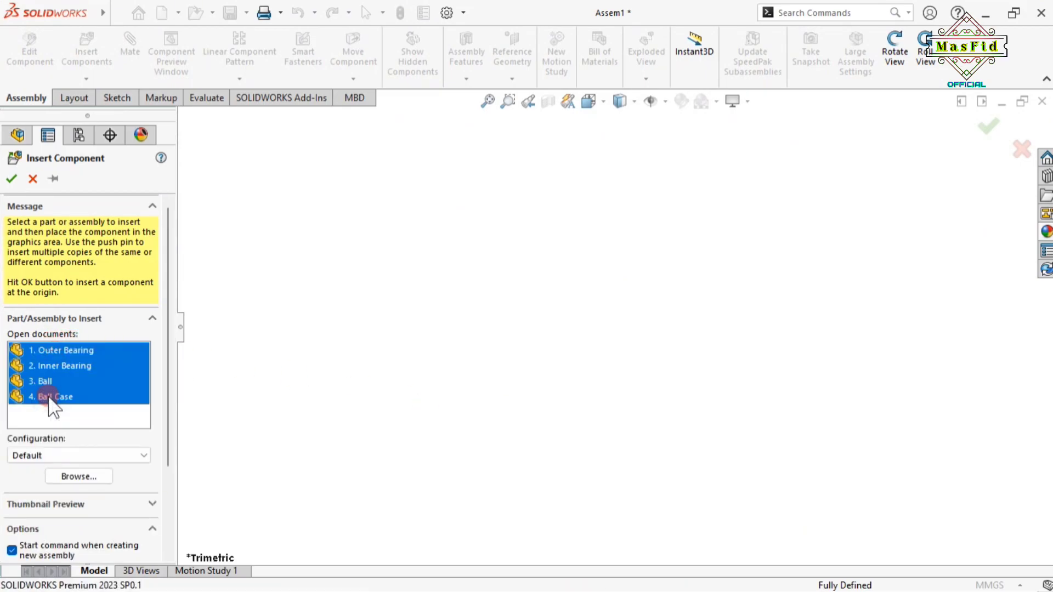
{"action": "left_click", "coordinate": [251, 378]}
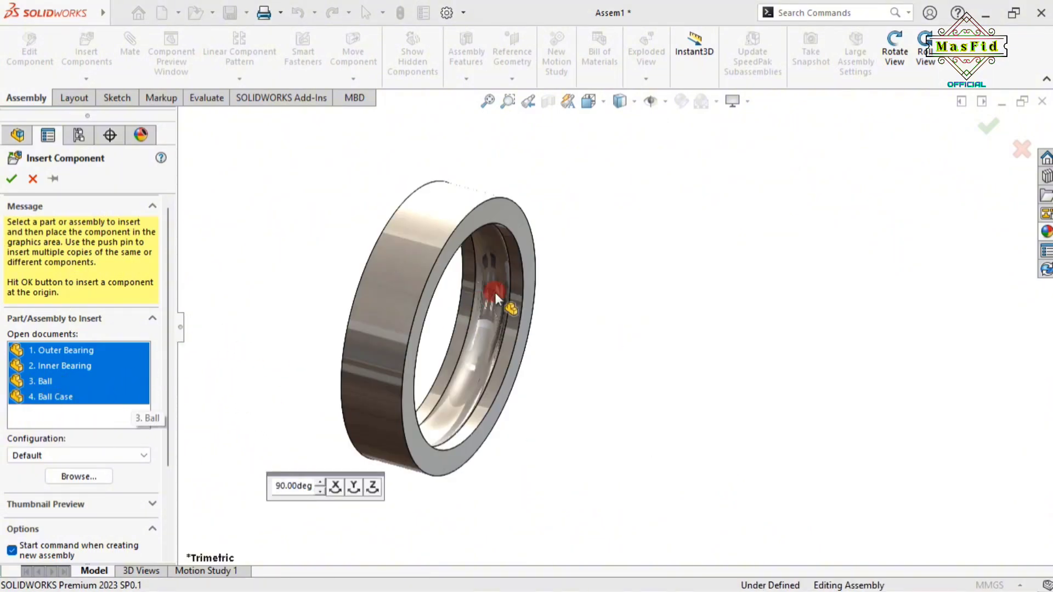
{"action": "scroll", "coordinate": [631, 295], "scroll_direction": "up", "scroll_amount": 3}
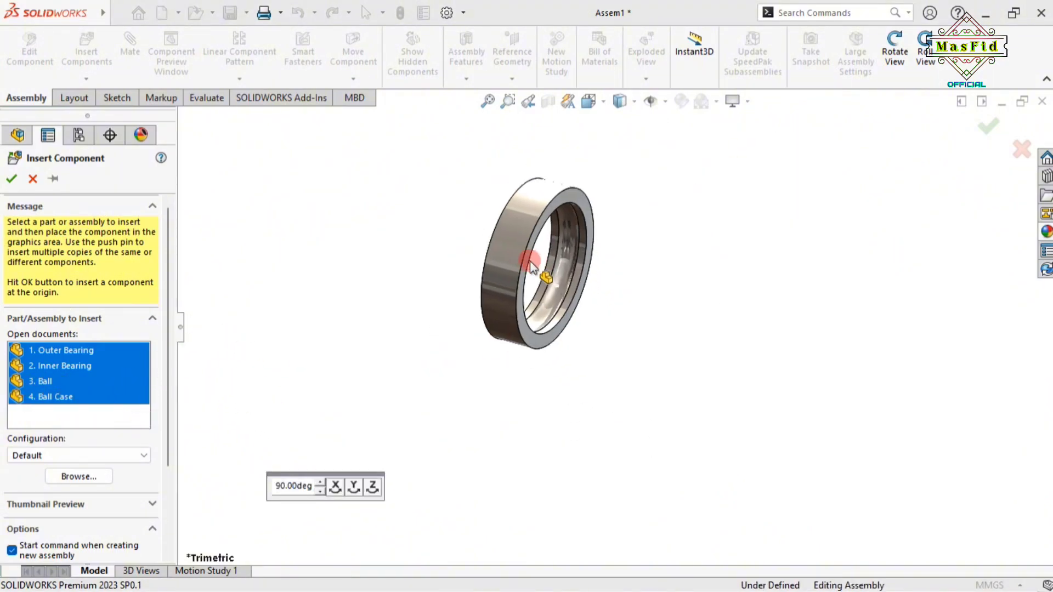
{"action": "left_click", "coordinate": [509, 271]}
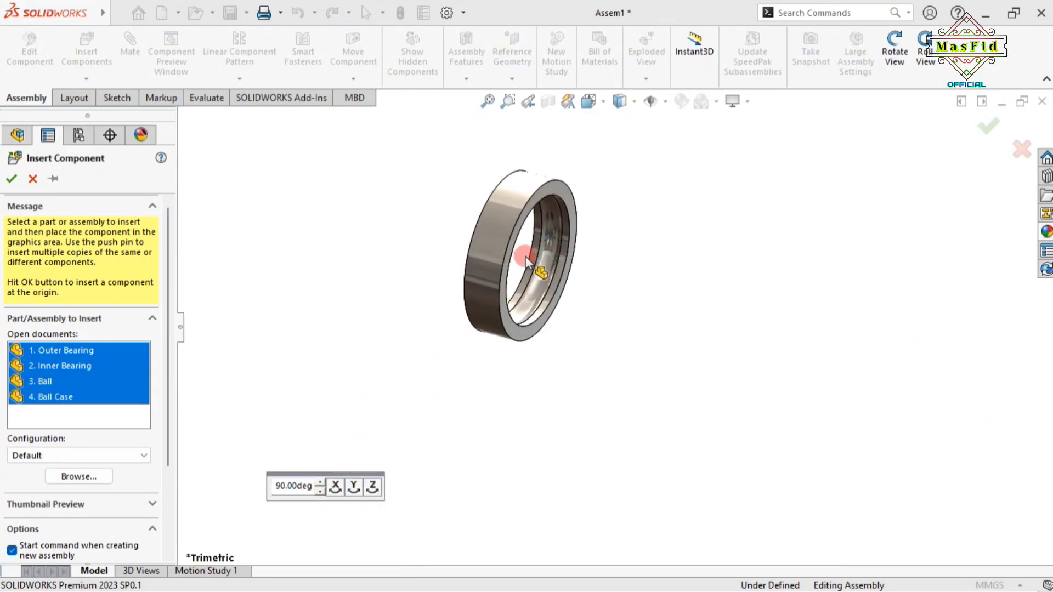
{"action": "left_click", "coordinate": [542, 289]}
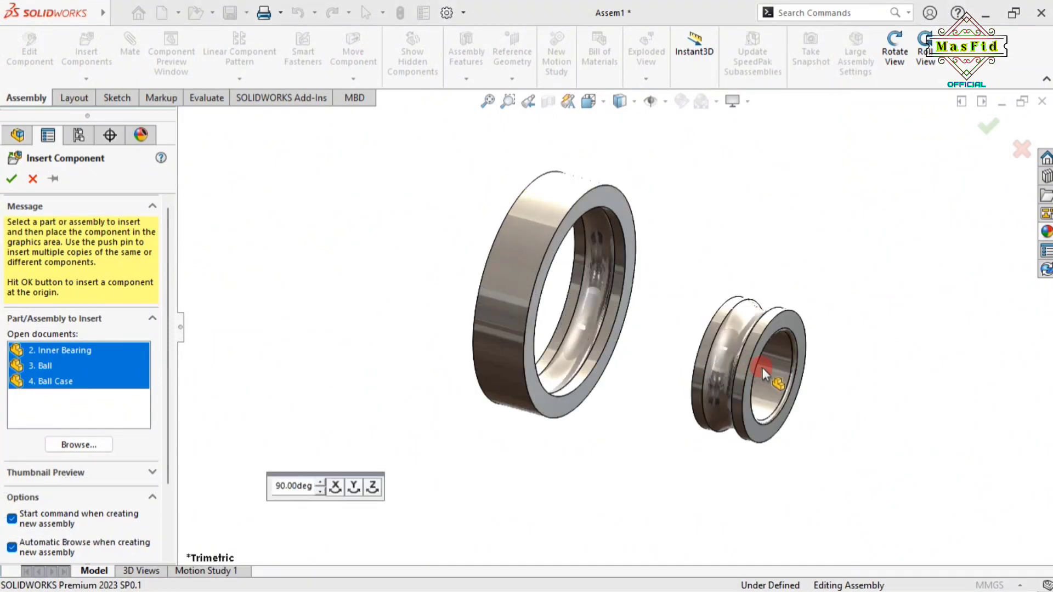
Place the Inner Bearing to the right, the Ball above and the Ball Case below
{"action": "left_click", "coordinate": [779, 377]}
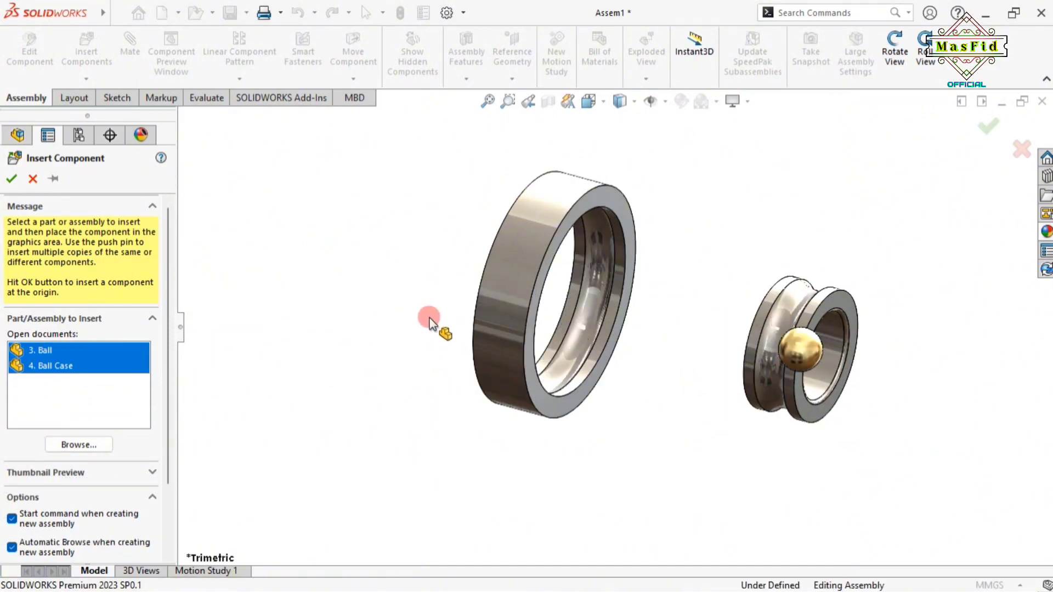
{"action": "left_click", "coordinate": [489, 333]}
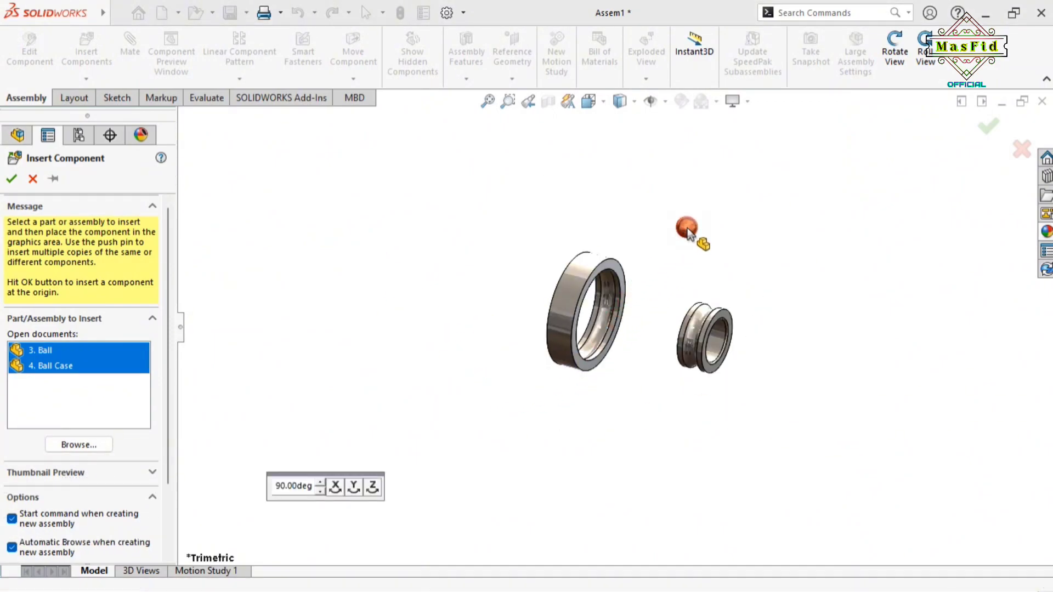
{"action": "left_click", "coordinate": [689, 241]}
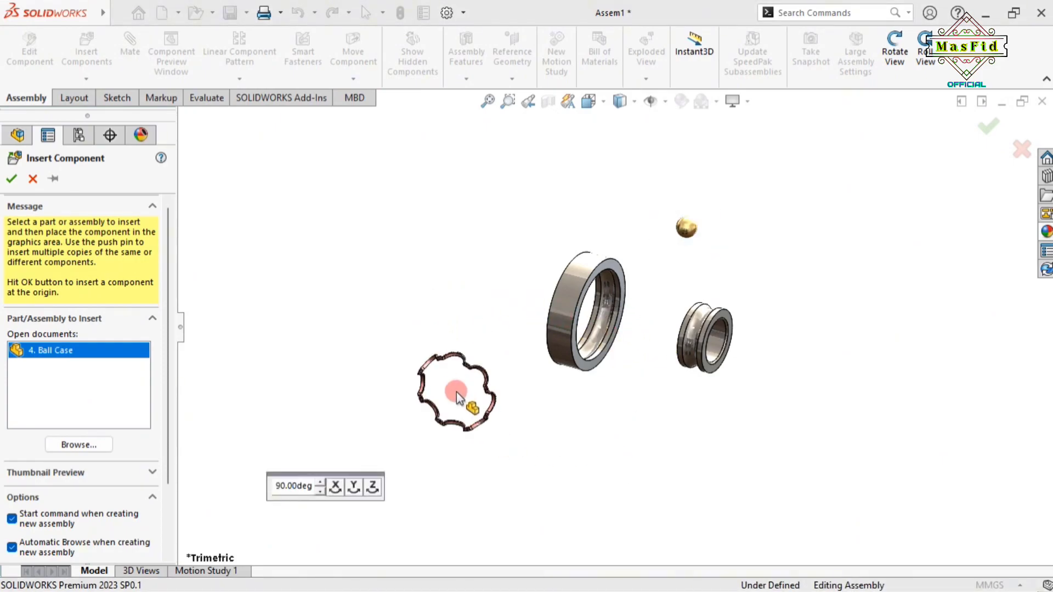
{"action": "left_click", "coordinate": [651, 436]}
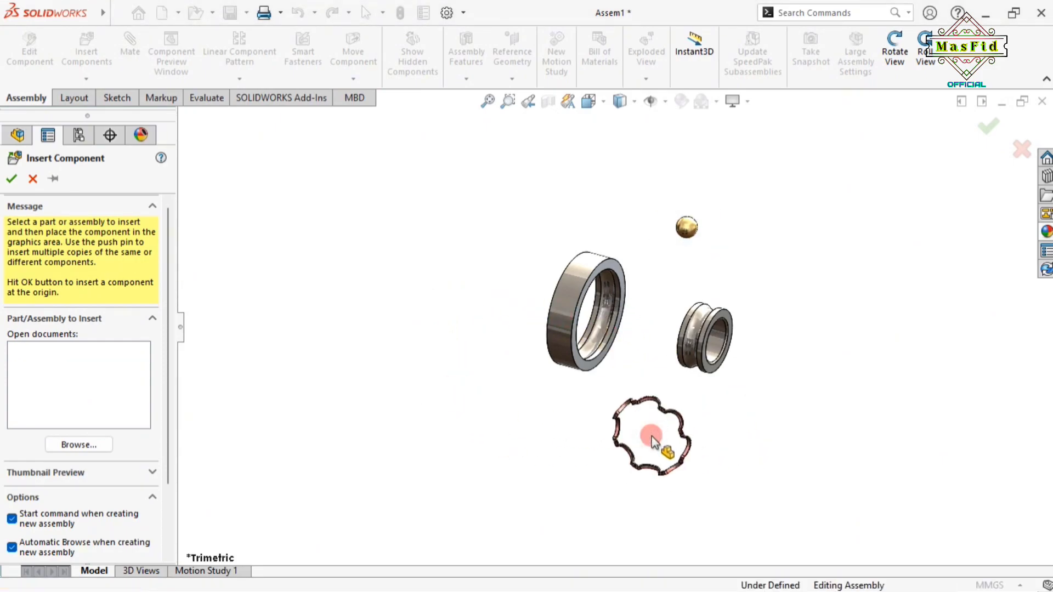
{"action": "scroll", "coordinate": [571, 281], "scroll_direction": "down", "scroll_amount": 5}
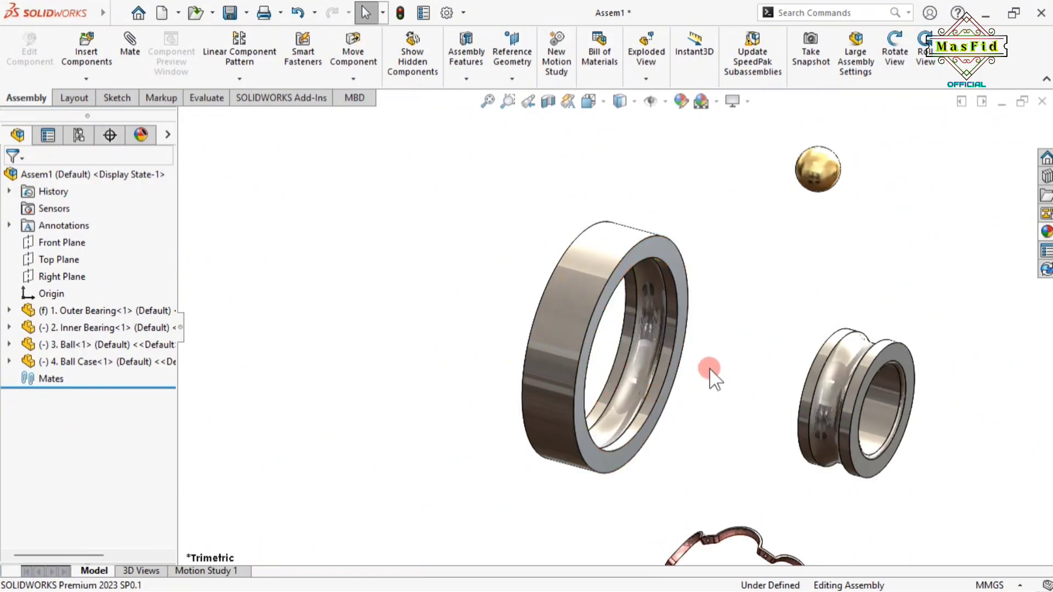
{"action": "scroll", "coordinate": [705, 365], "scroll_direction": "up", "scroll_amount": 3}
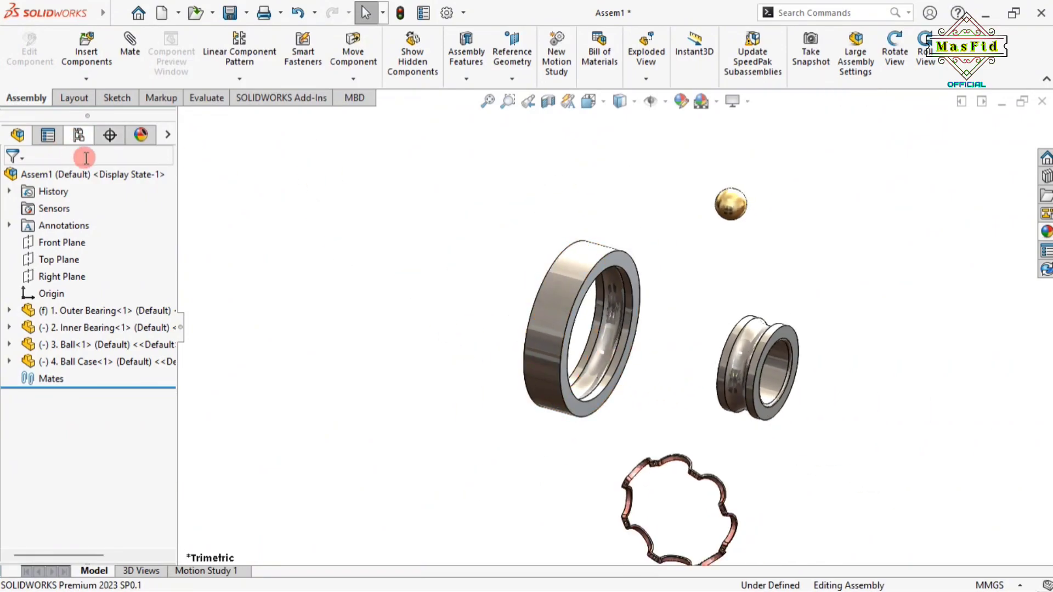
Mate the outer and inner bearing cylindrical faces concentrically, then slide the inner ring along the axis
{"action": "left_click", "coordinate": [130, 41]}
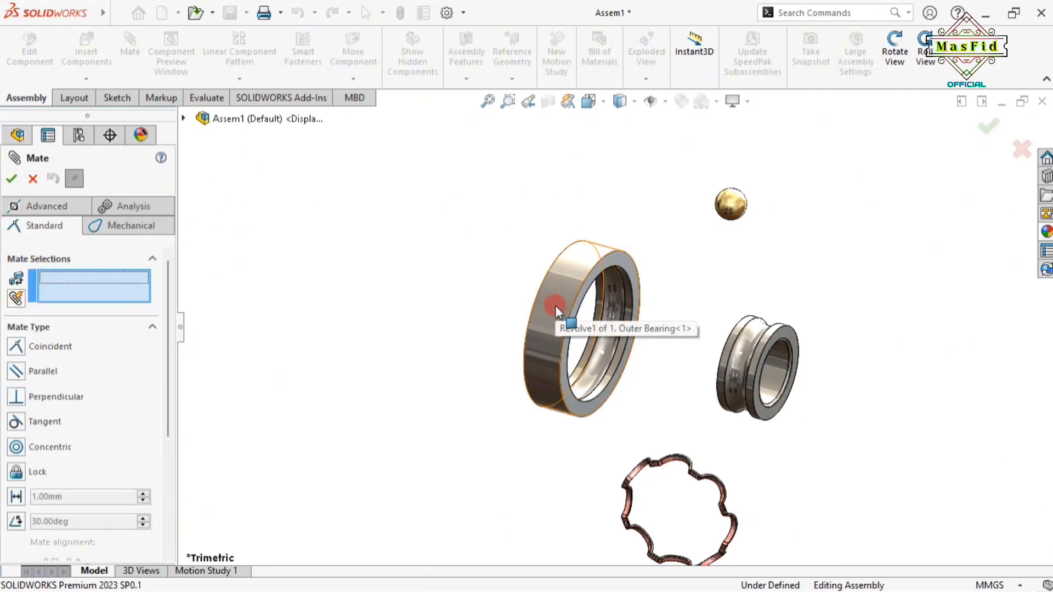
{"action": "left_click", "coordinate": [566, 283]}
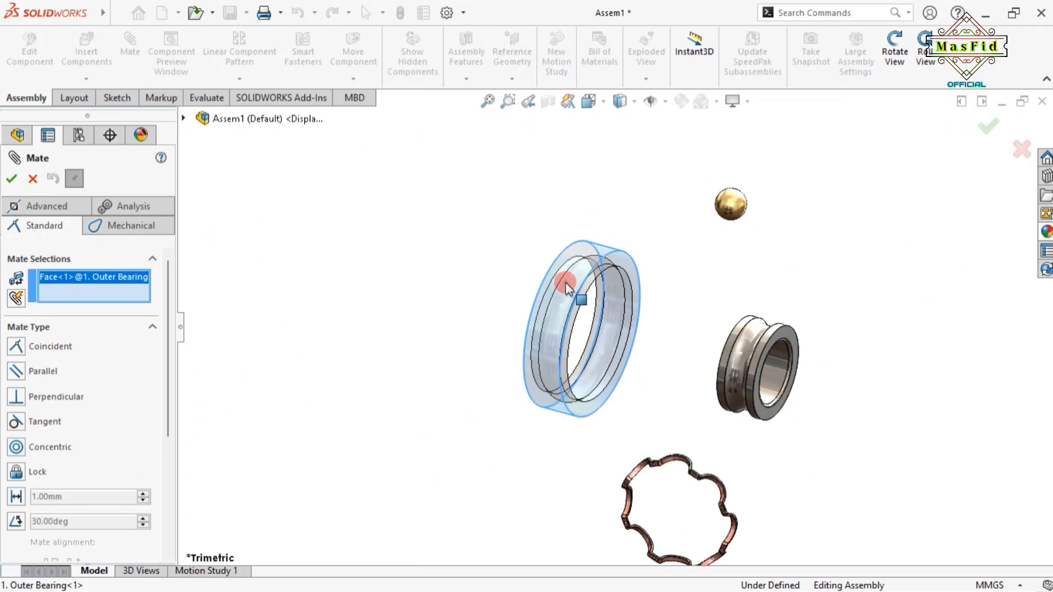
{"action": "scroll", "coordinate": [785, 360], "scroll_direction": "down", "scroll_amount": 3}
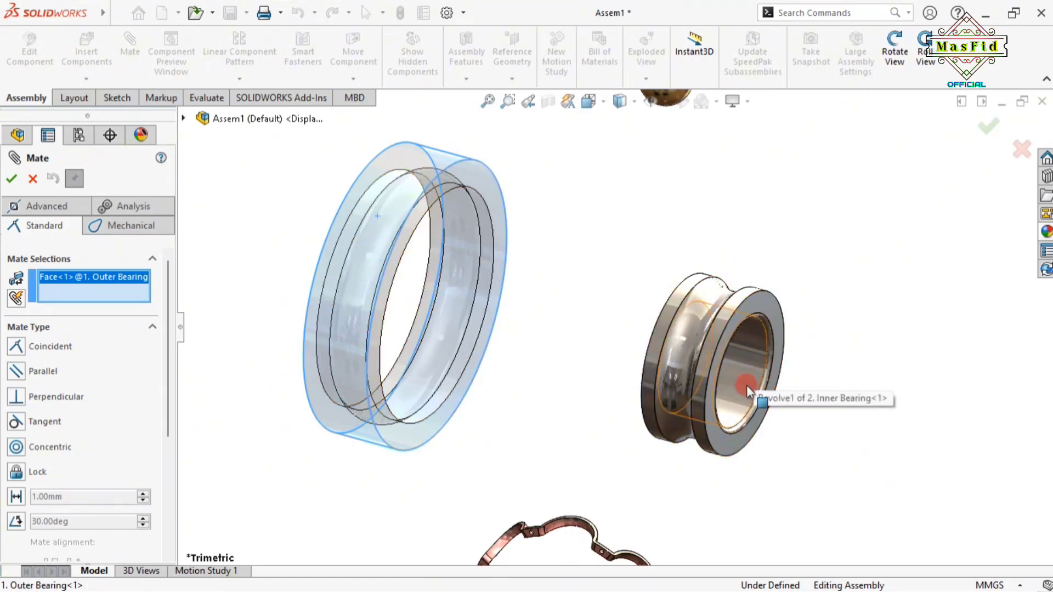
{"action": "left_click", "coordinate": [746, 360]}
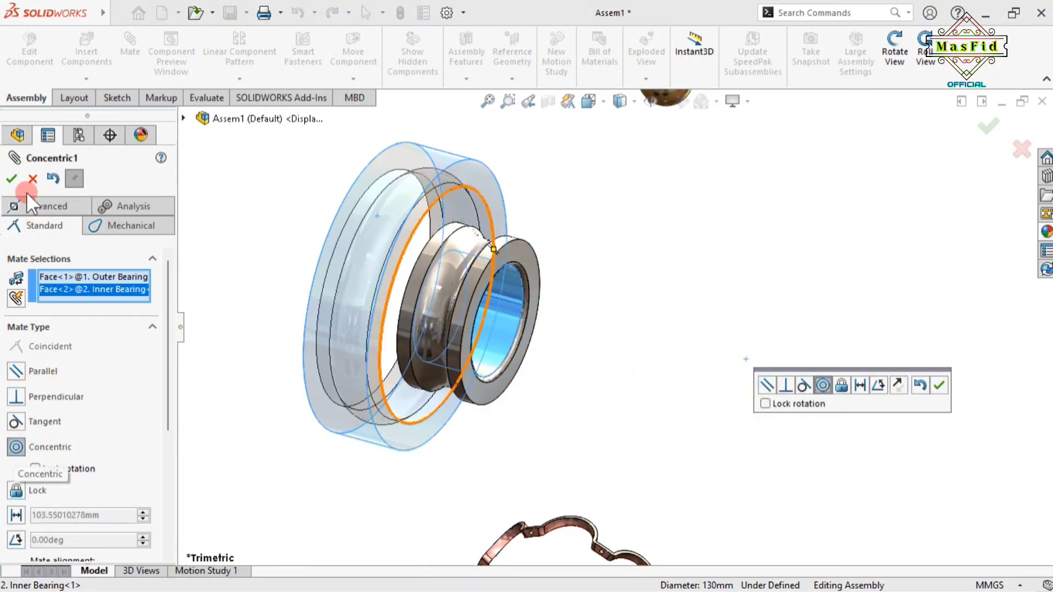
{"action": "left_click", "coordinate": [12, 179]}
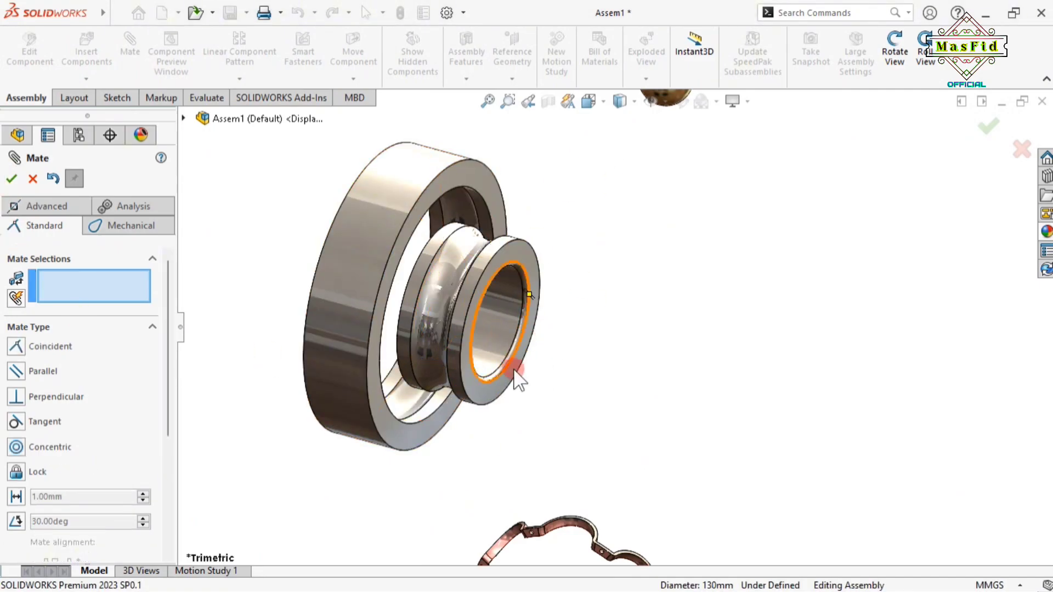
{"action": "left_click_drag", "start_coordinate": [447, 287], "coordinate": [505, 355]}
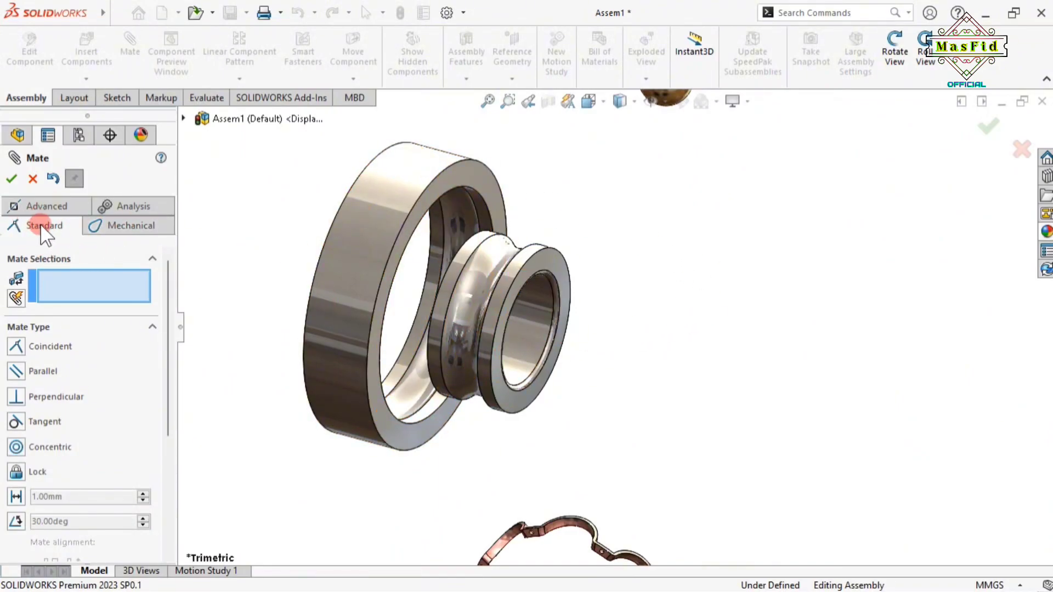
Choose the Width mate, picking one outer-ring side face and one inner-ring face as tab
{"action": "left_click", "coordinate": [43, 205]}
{"action": "left_click", "coordinate": [44, 398]}
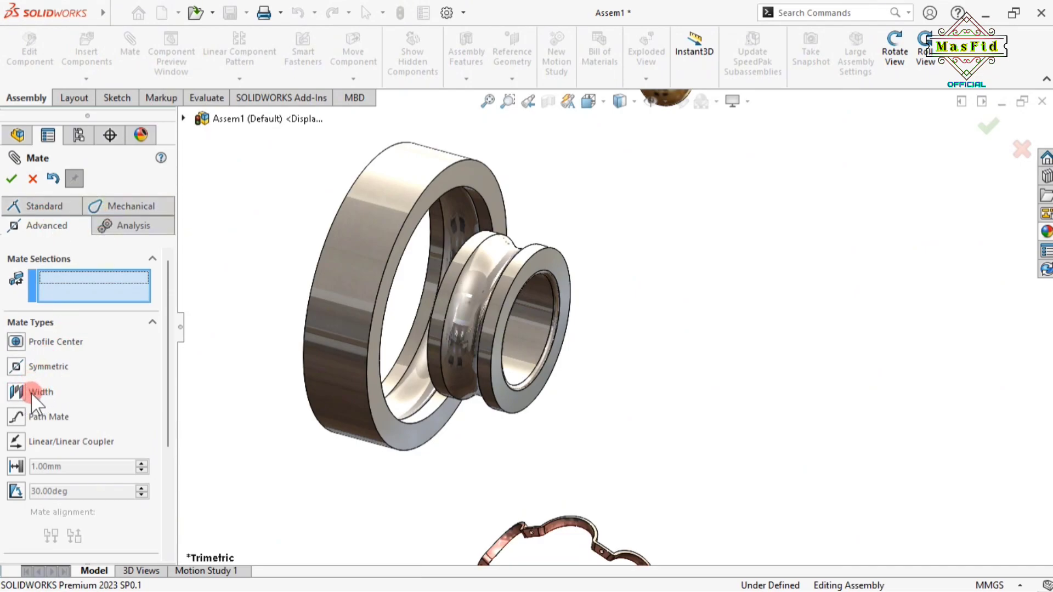
{"action": "left_click", "coordinate": [15, 390]}
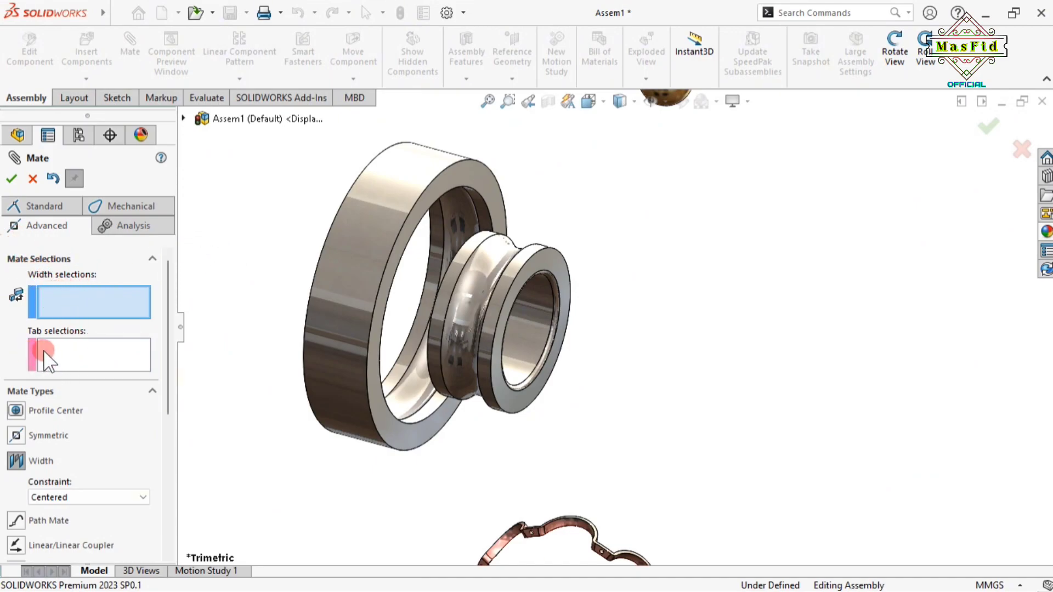
{"action": "left_click", "coordinate": [65, 294]}
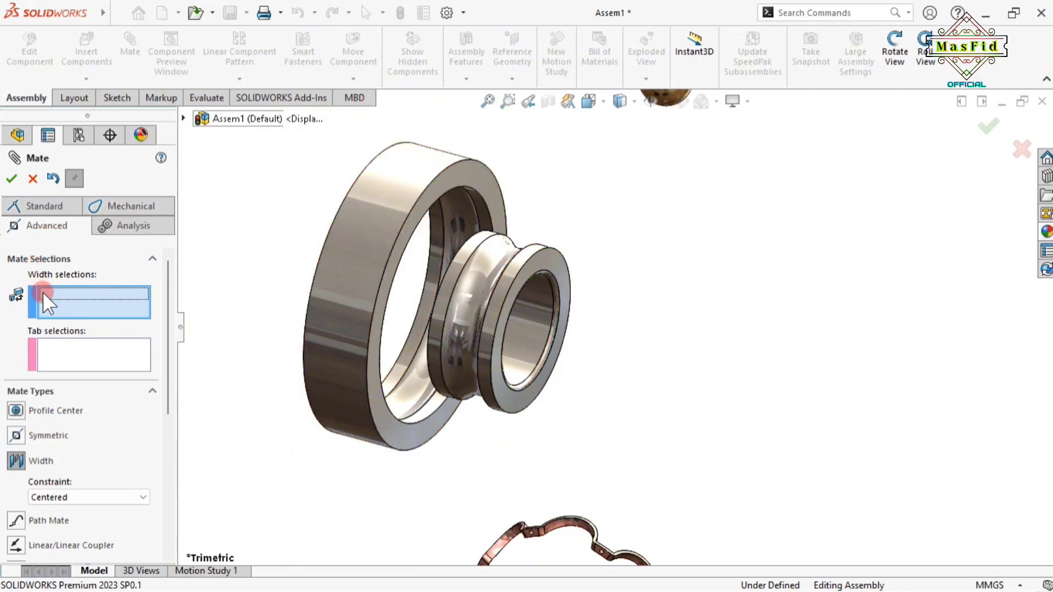
{"action": "left_click", "coordinate": [449, 180]}
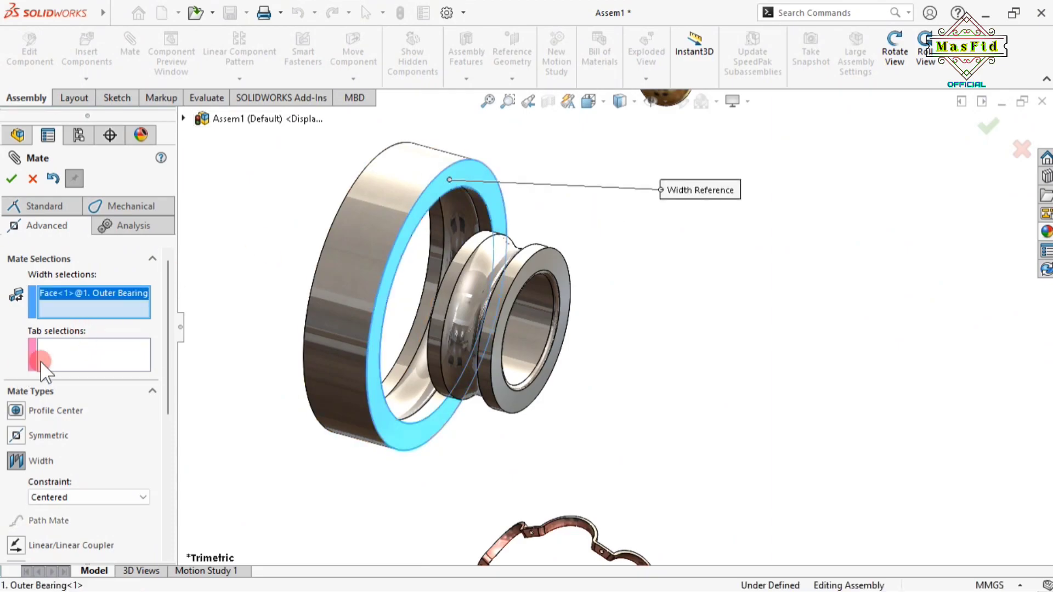
{"action": "left_click", "coordinate": [67, 345]}
{"action": "left_click", "coordinate": [551, 266]}
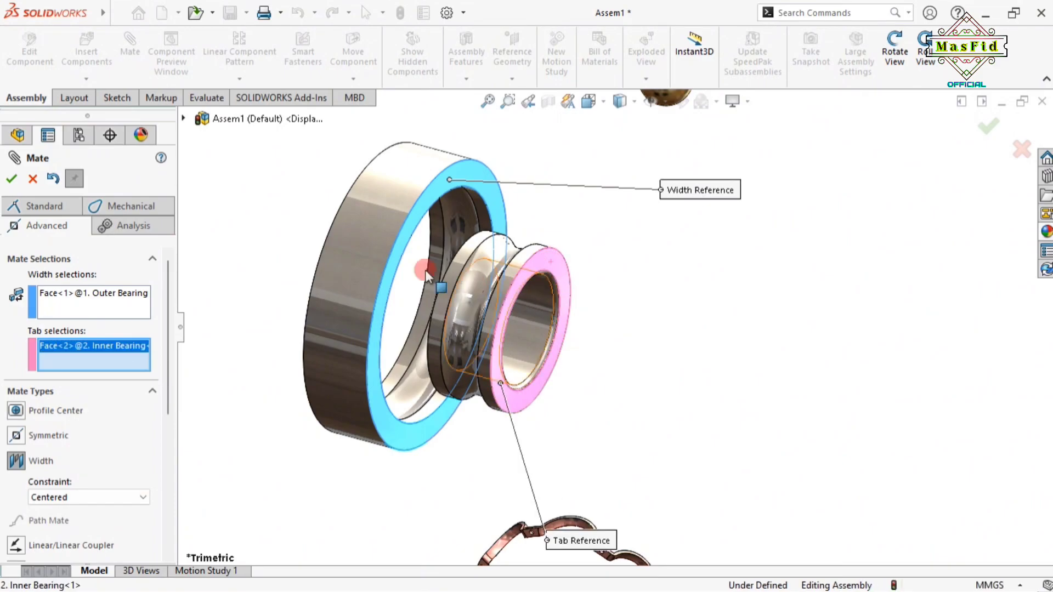
Add the second outer-ring side face and second inner-ring tab face, then confirm the Width mate
{"action": "left_click", "coordinate": [895, 52]}
{"action": "left_click_drag", "start_coordinate": [598, 402], "coordinate": [549, 406]}
{"action": "left_click", "coordinate": [895, 53]}
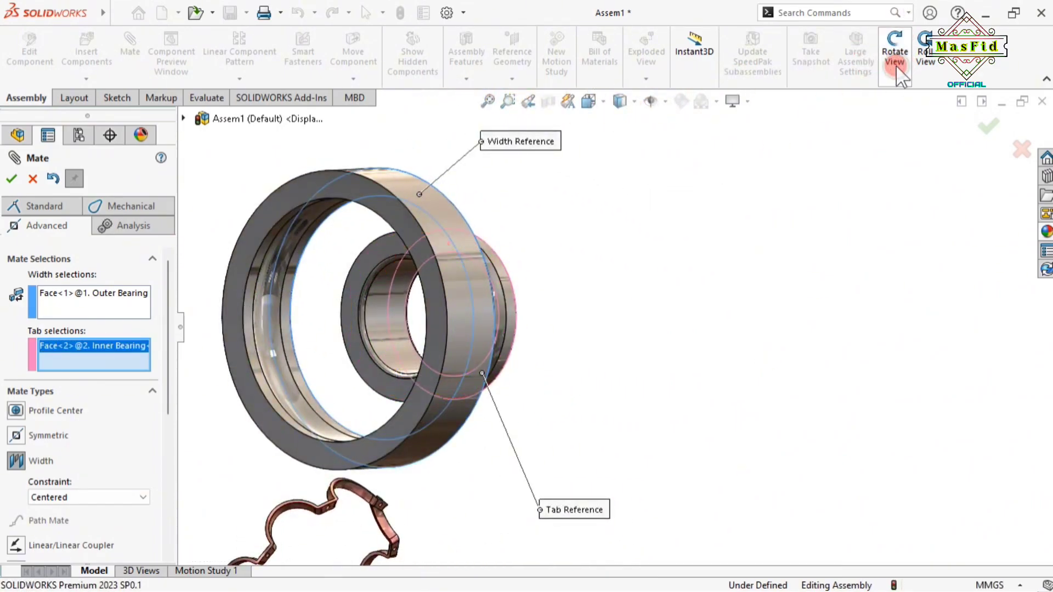
{"action": "left_click", "coordinate": [65, 307]}
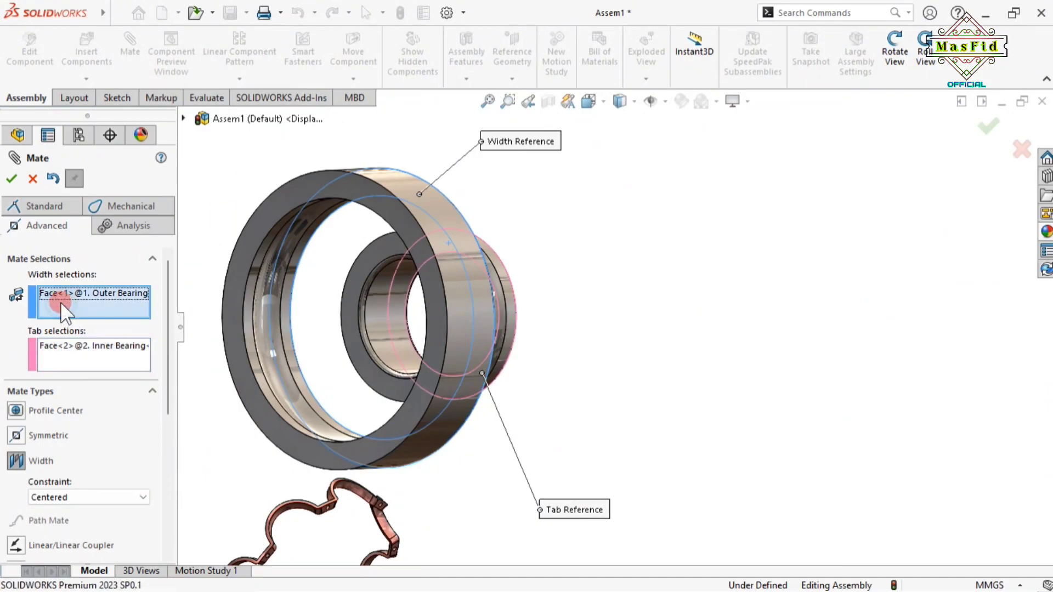
{"action": "left_click", "coordinate": [307, 186]}
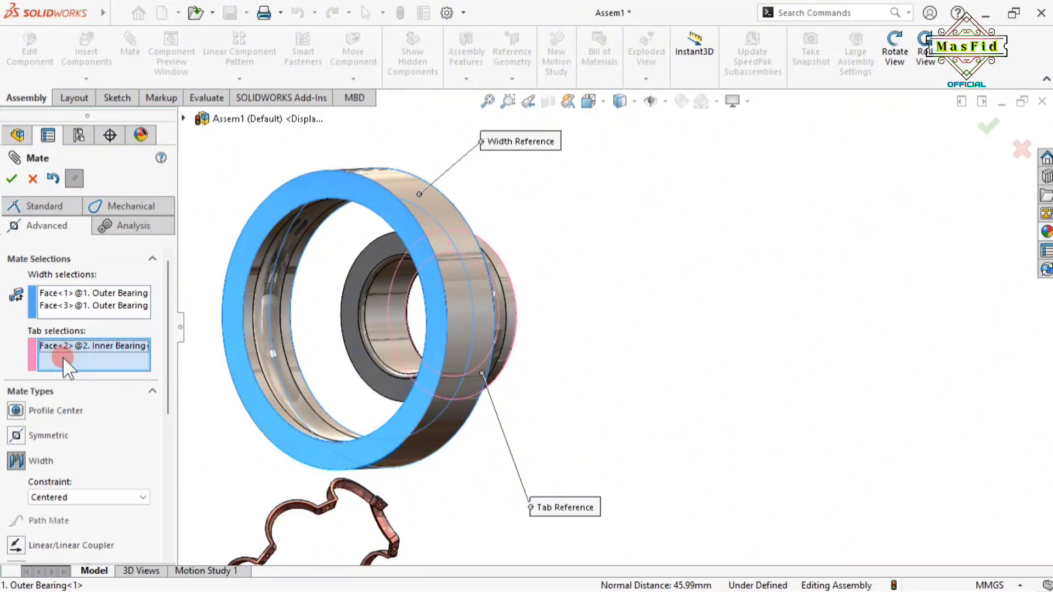
{"action": "left_click", "coordinate": [368, 258]}
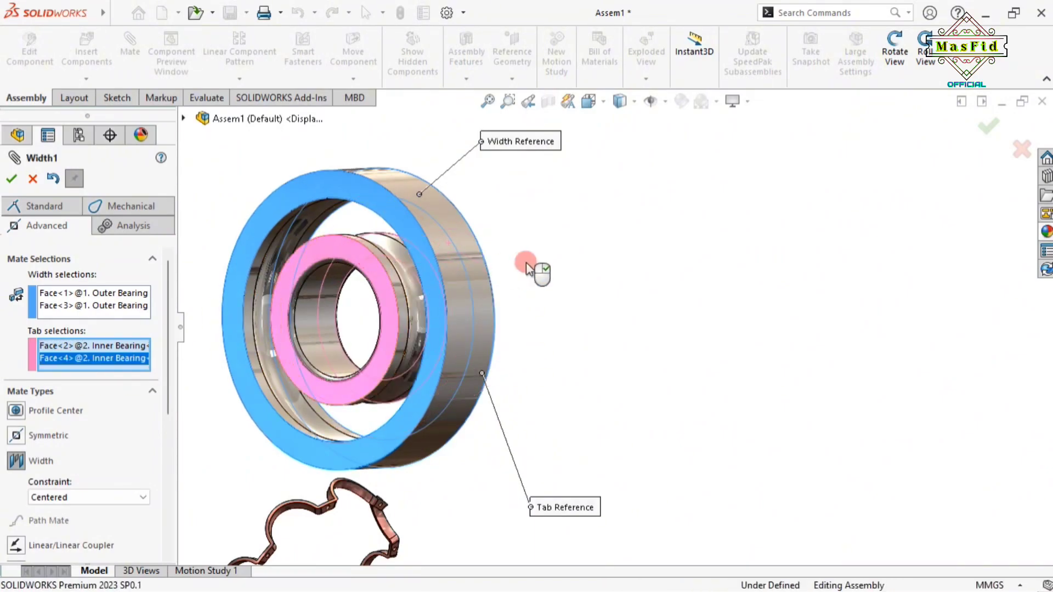
{"action": "scroll", "coordinate": [571, 258], "scroll_direction": "down", "scroll_amount": 3}
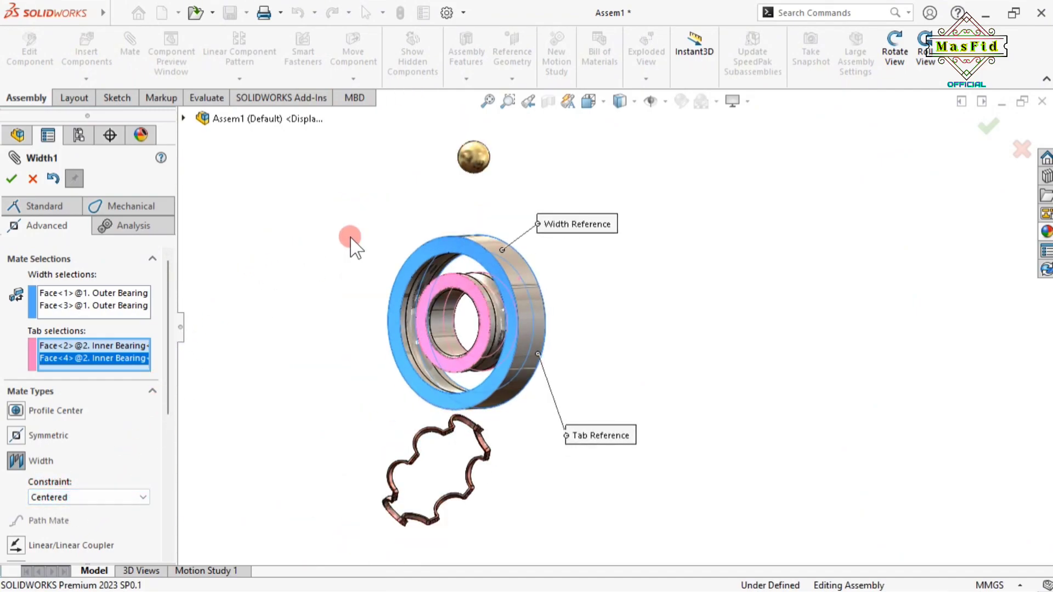
{"action": "left_click", "coordinate": [11, 179]}
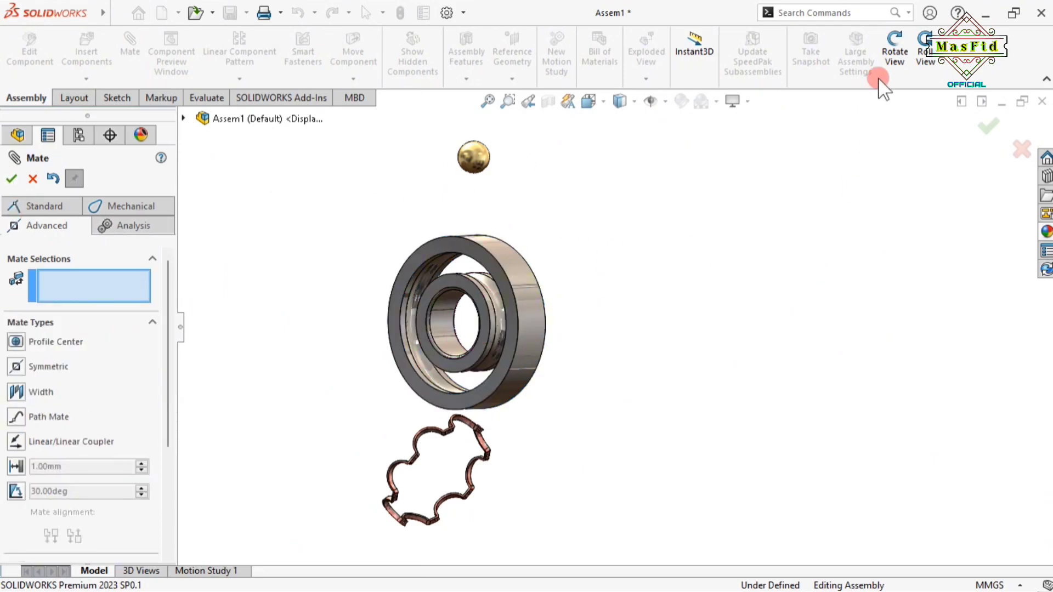
Orbit the assembly to a new angle and expand the flyout FeatureManager tree under Assem1
{"action": "left_click", "coordinate": [894, 52]}
{"action": "left_click_drag", "start_coordinate": [717, 411], "coordinate": [573, 400]}
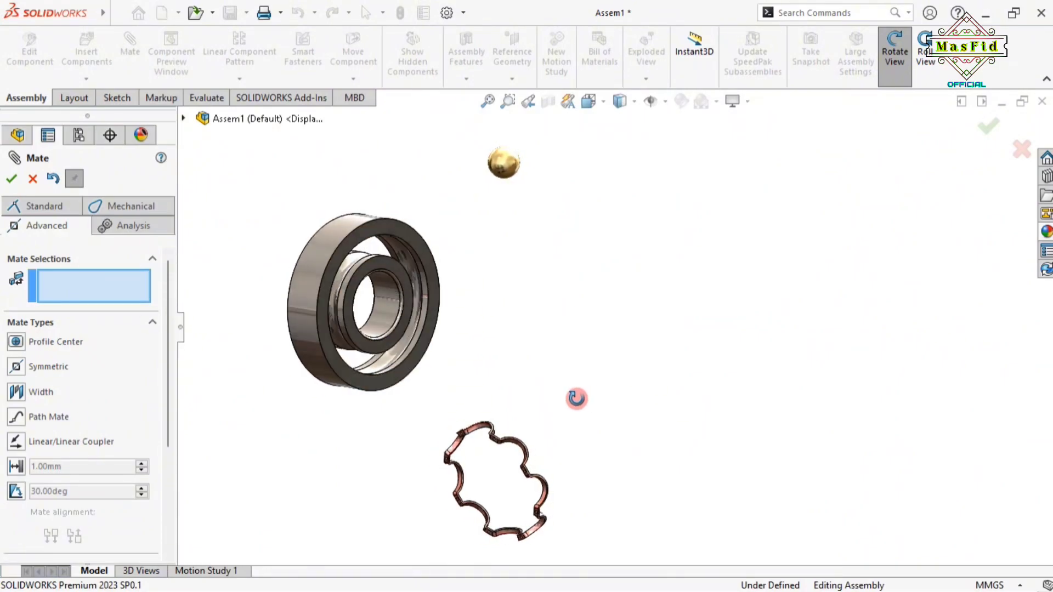
{"action": "left_click_drag", "start_coordinate": [366, 210], "coordinate": [394, 231]}
{"action": "scroll", "coordinate": [394, 232], "scroll_direction": "up", "scroll_amount": 1}
{"action": "scroll", "coordinate": [354, 220], "scroll_direction": "down", "scroll_amount": 2}
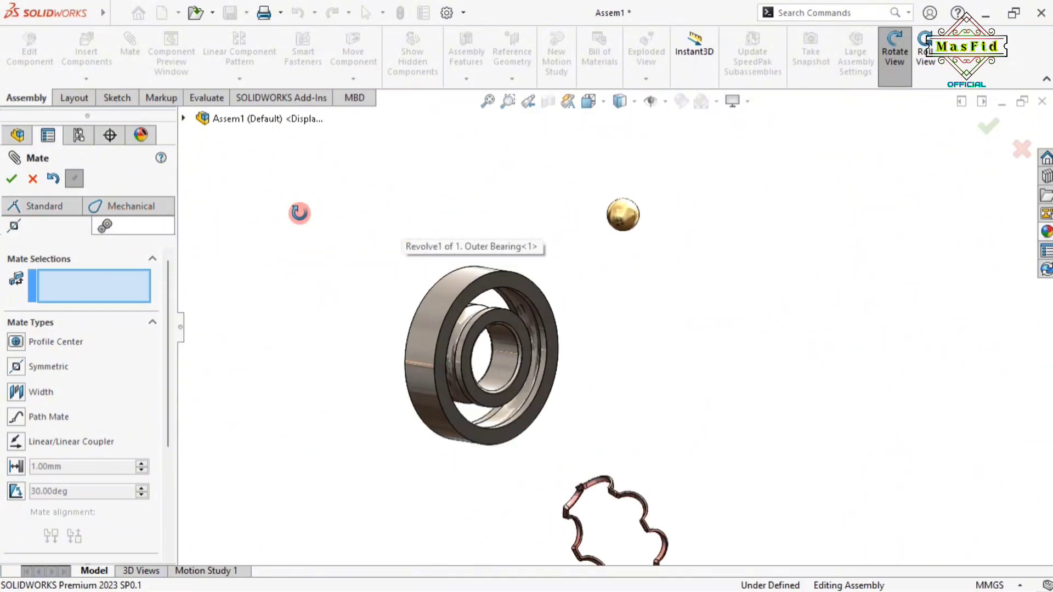
{"action": "left_click", "coordinate": [895, 55]}
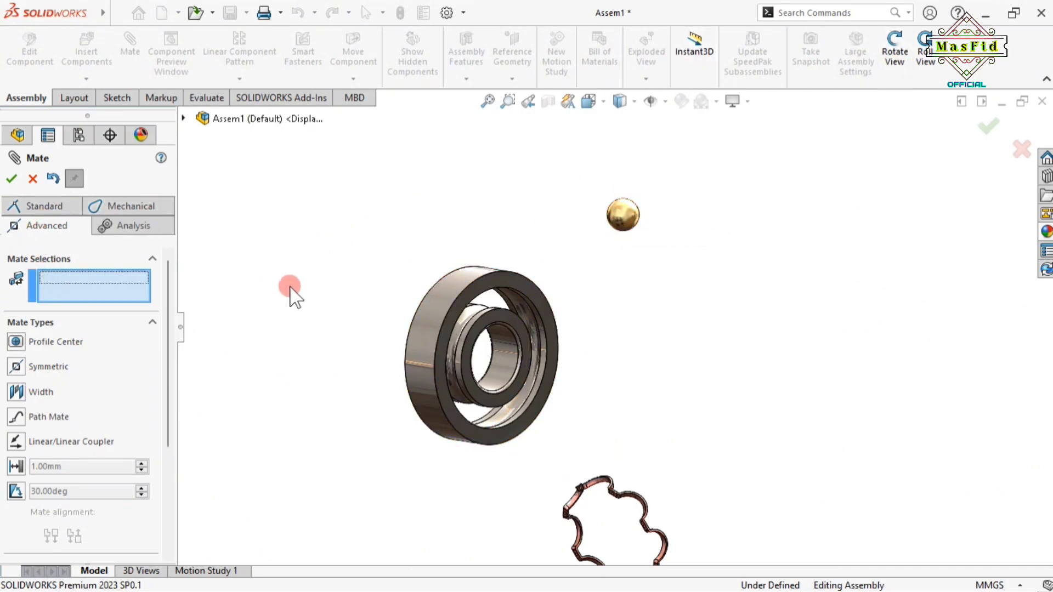
{"action": "left_click", "coordinate": [184, 119]}
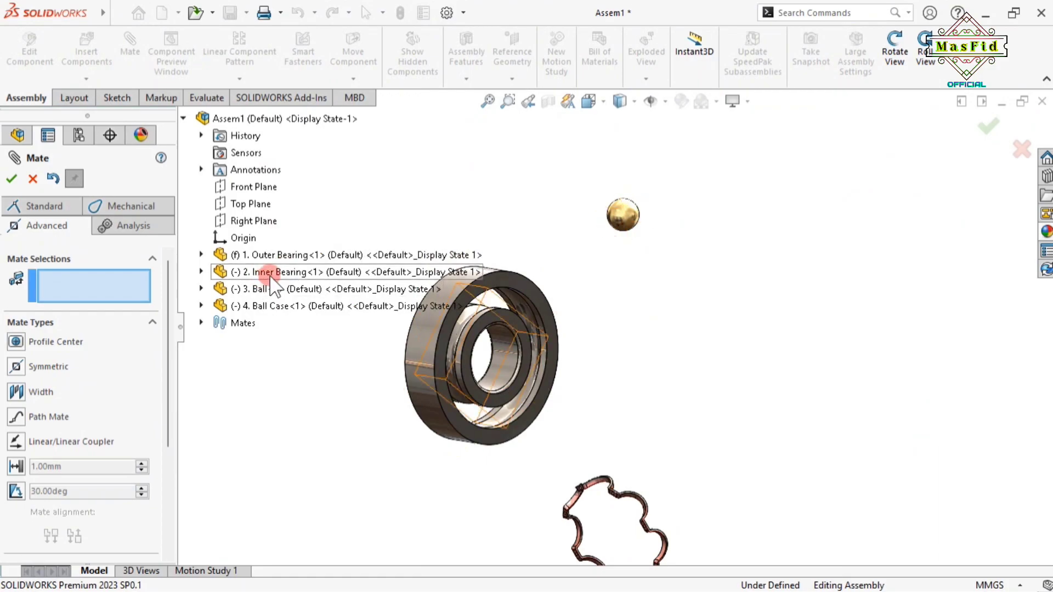
Mate the Inner Bearing's and Ball's Front Planes as Coincident
{"action": "left_click", "coordinate": [201, 272]}
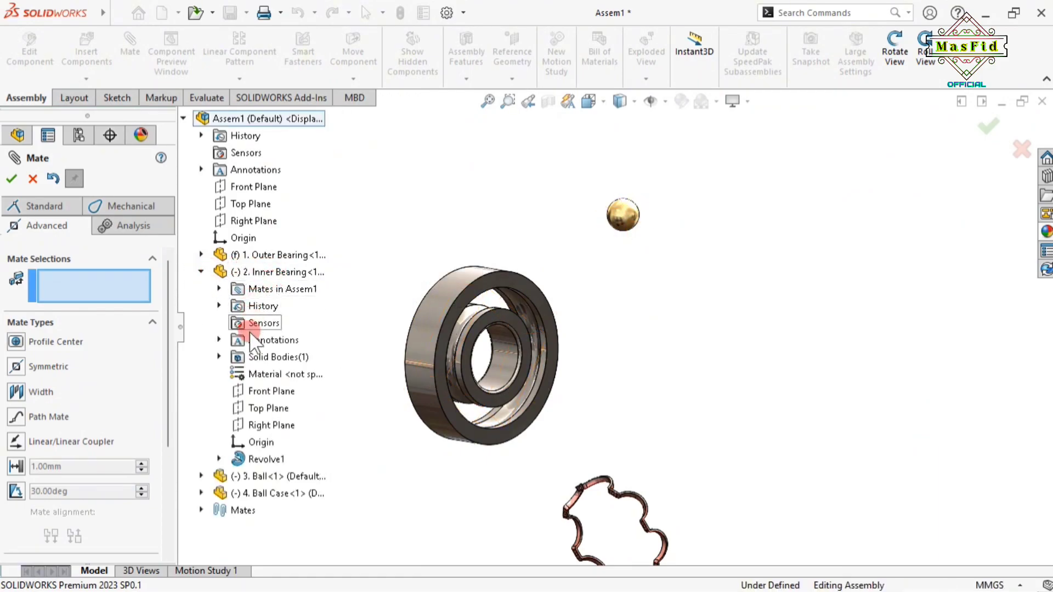
{"action": "left_click", "coordinate": [272, 392]}
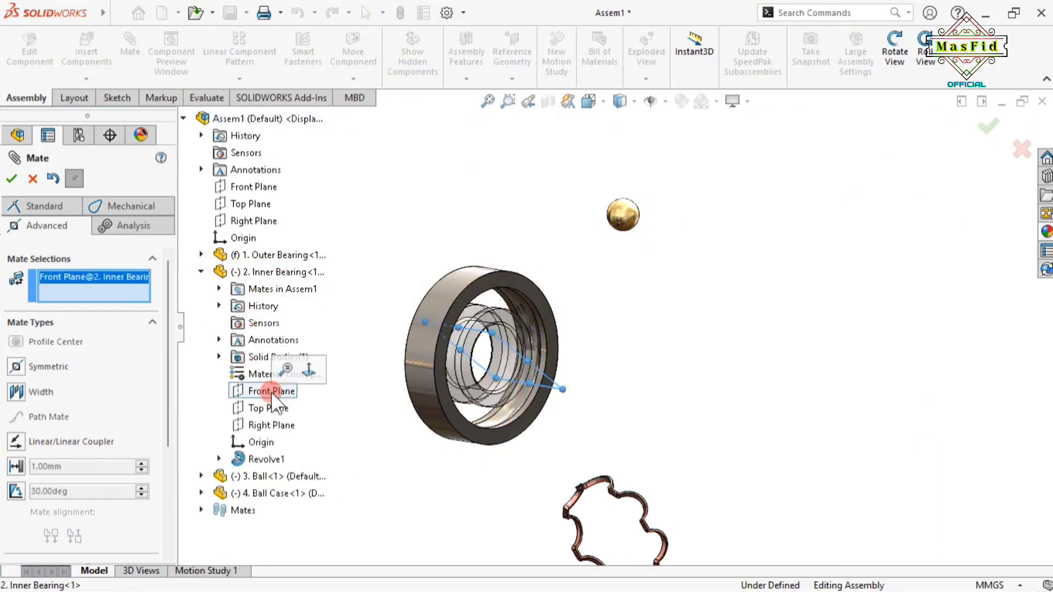
{"action": "left_click", "coordinate": [201, 476]}
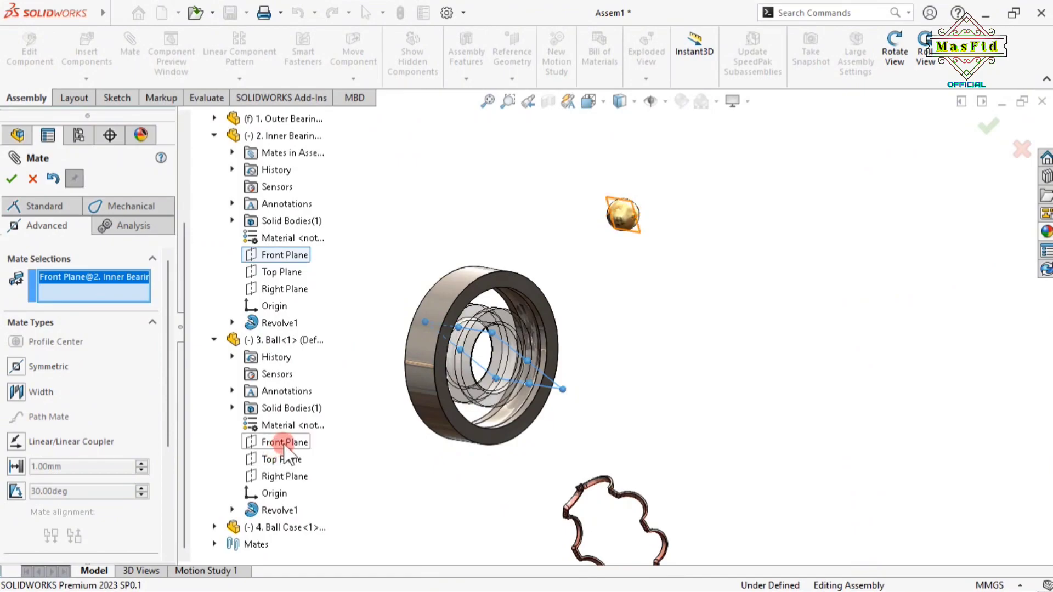
{"action": "left_click", "coordinate": [285, 442]}
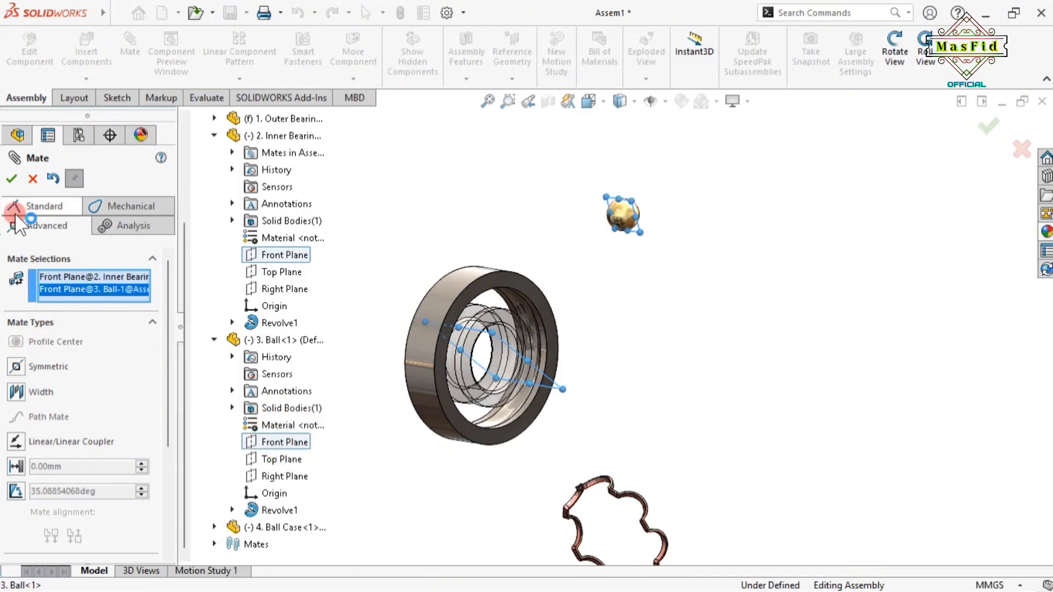
{"action": "left_click", "coordinate": [38, 206]}
{"action": "left_click", "coordinate": [252, 288]}
{"action": "left_click", "coordinate": [44, 397]}
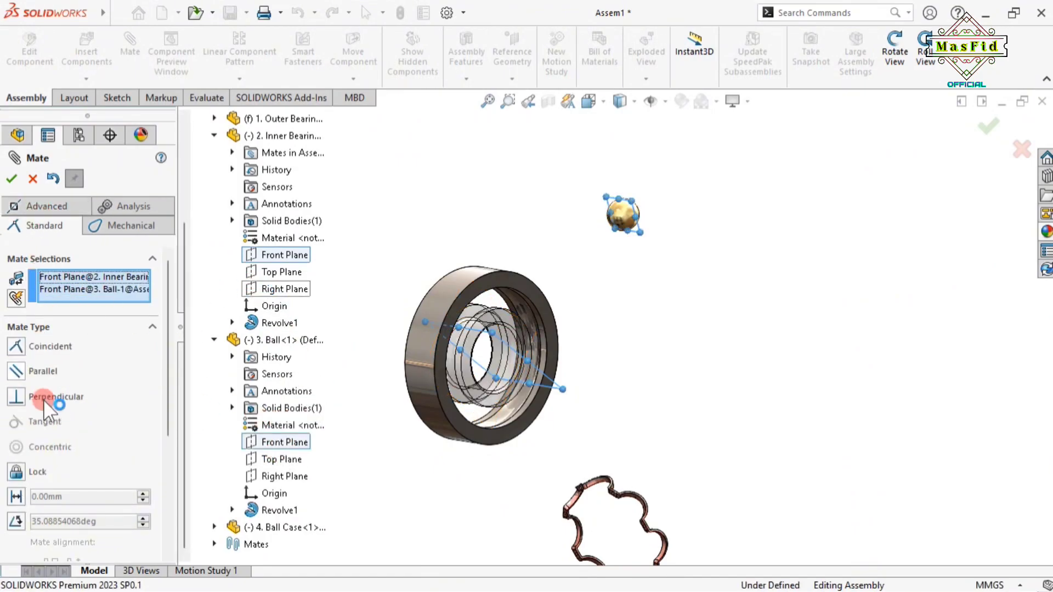
{"action": "left_click", "coordinate": [15, 347]}
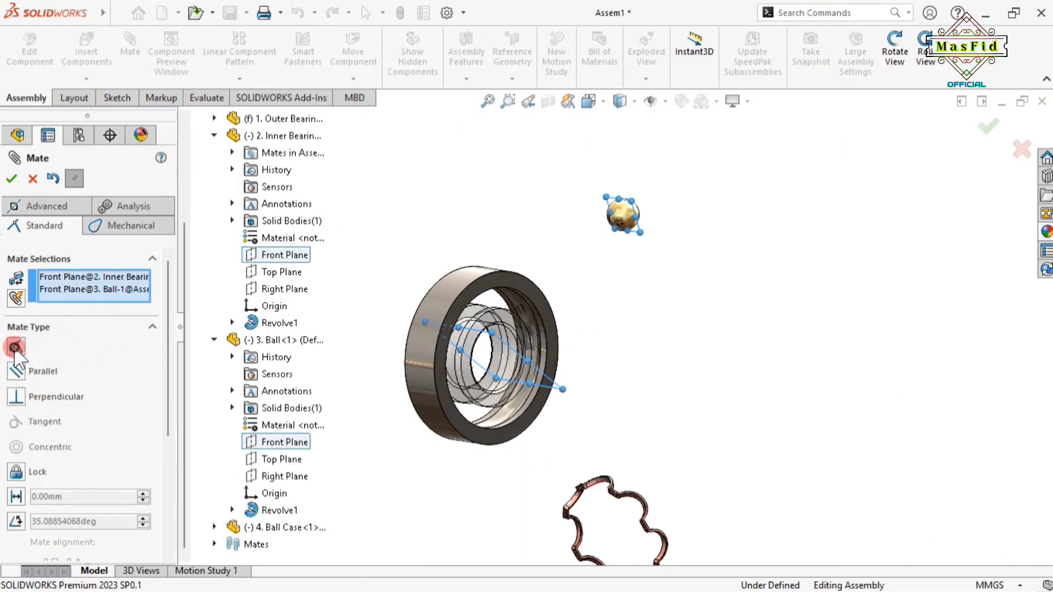
{"action": "left_click", "coordinate": [15, 183]}
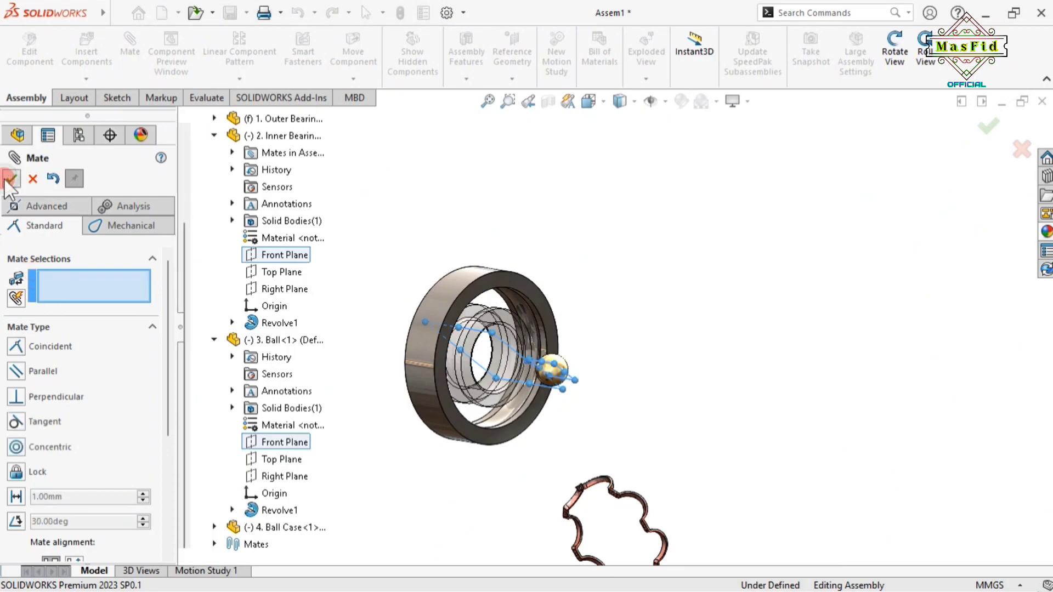
{"action": "left_click", "coordinate": [94, 288]}
Mate the Inner Bearing's and Ball's Right Planes as Coincident, then collapse the Ball in the tree
{"action": "left_click", "coordinate": [282, 289]}
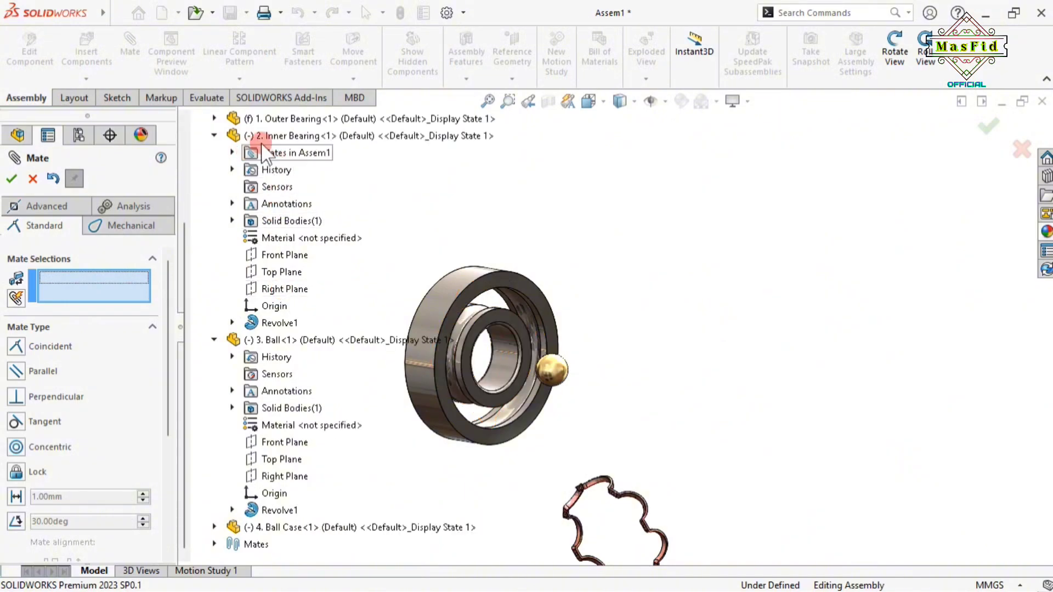
{"action": "left_click", "coordinate": [291, 291]}
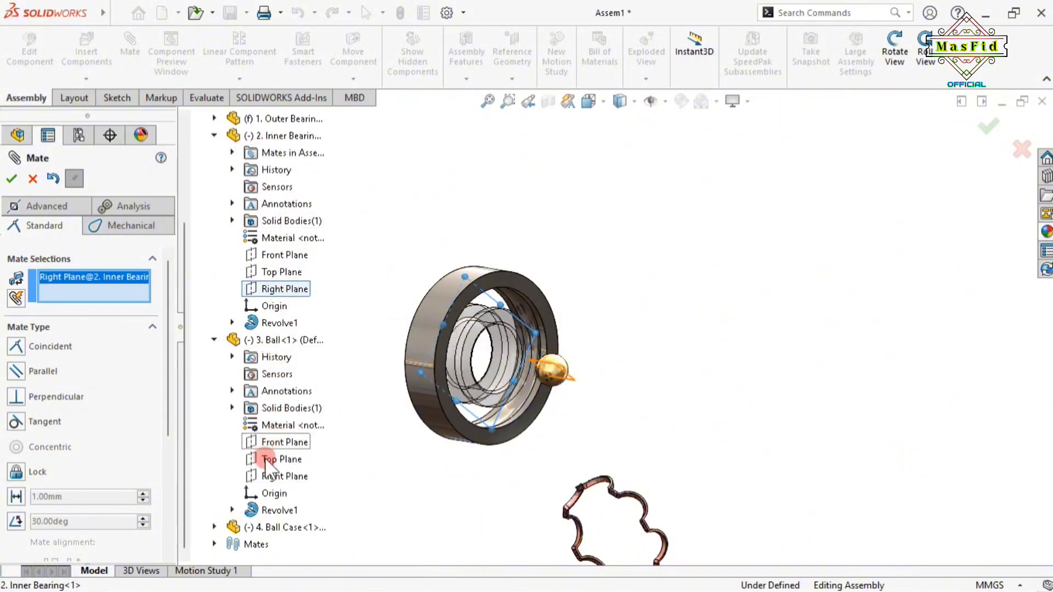
{"action": "left_click", "coordinate": [282, 477]}
{"action": "left_click", "coordinate": [16, 346]}
{"action": "left_click", "coordinate": [13, 180]}
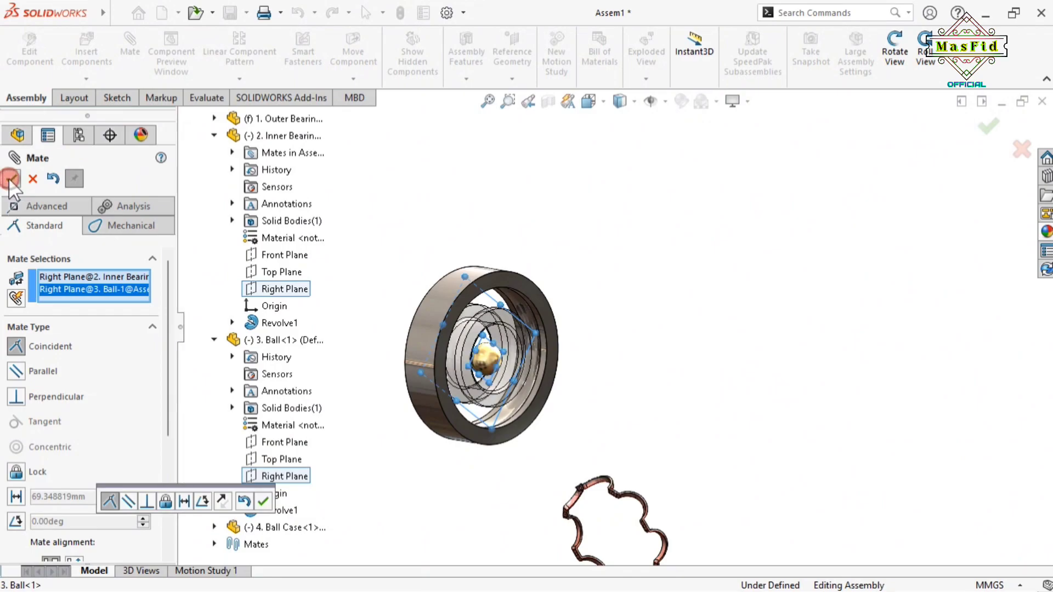
{"action": "left_click", "coordinate": [214, 339]}
Collapse the Inner Bearing in the tree and drag the ball out to the right of the bearing
{"action": "left_click", "coordinate": [201, 266]}
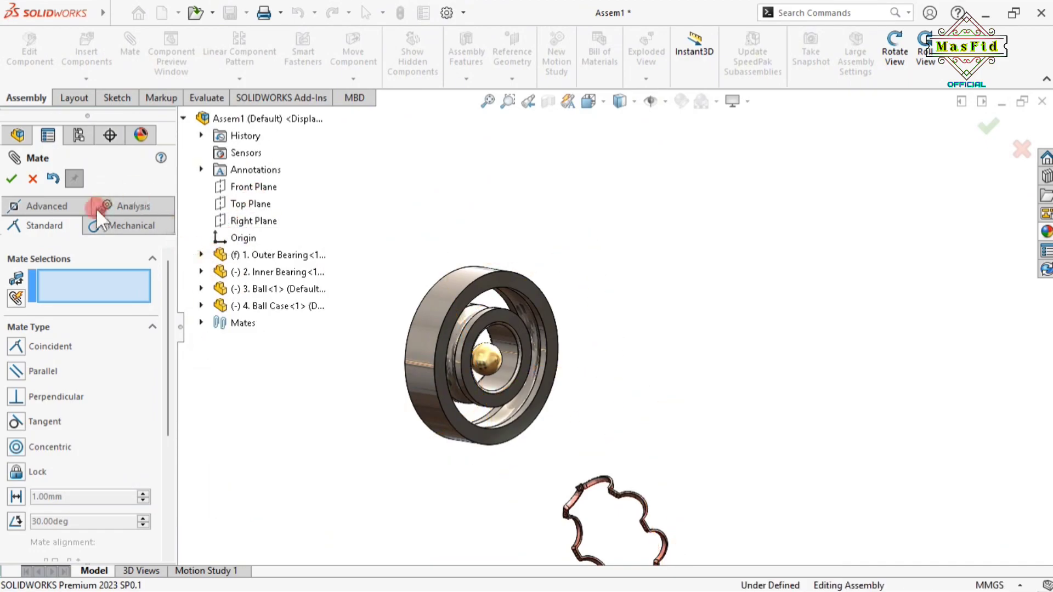
{"action": "scroll", "coordinate": [466, 383], "scroll_direction": "up", "scroll_amount": 2}
{"action": "scroll", "coordinate": [567, 392], "scroll_direction": "down", "scroll_amount": 4}
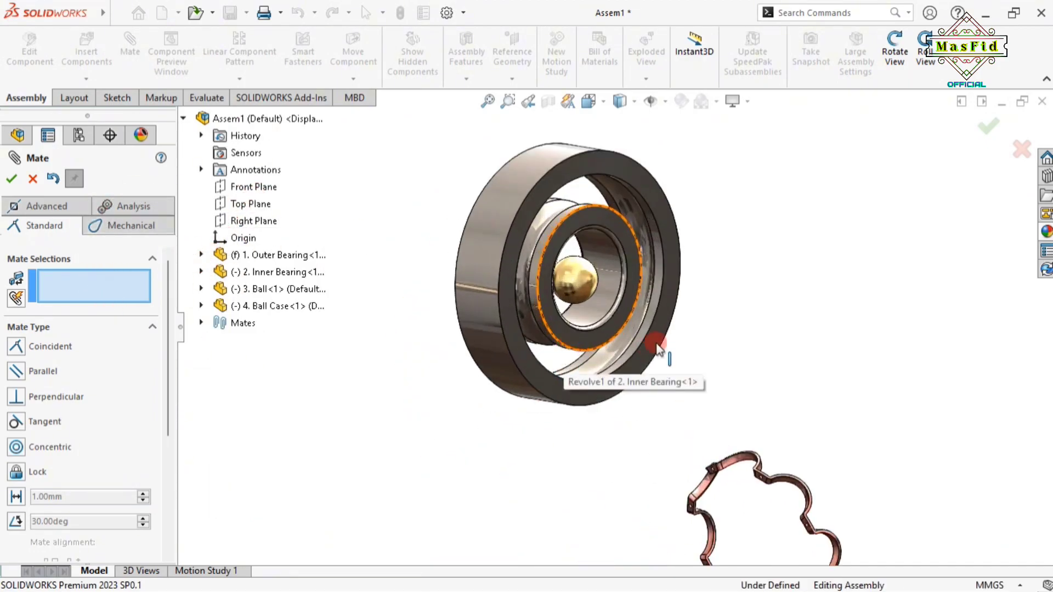
{"action": "scroll", "coordinate": [658, 349], "scroll_direction": "up", "scroll_amount": 1}
{"action": "left_click_drag", "start_coordinate": [576, 282], "coordinate": [779, 271]}
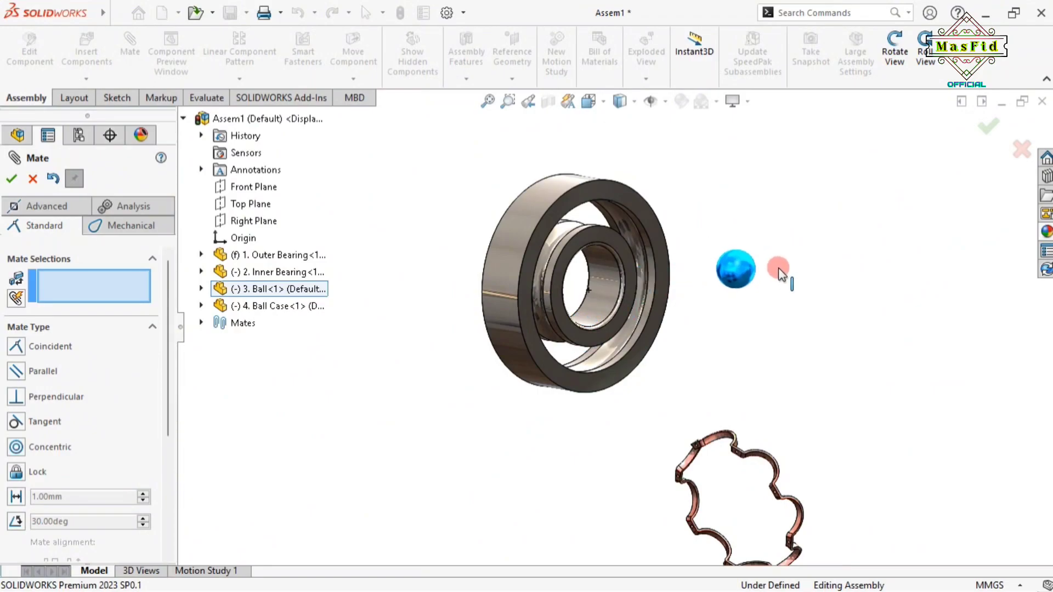
{"action": "left_click", "coordinate": [183, 119]}
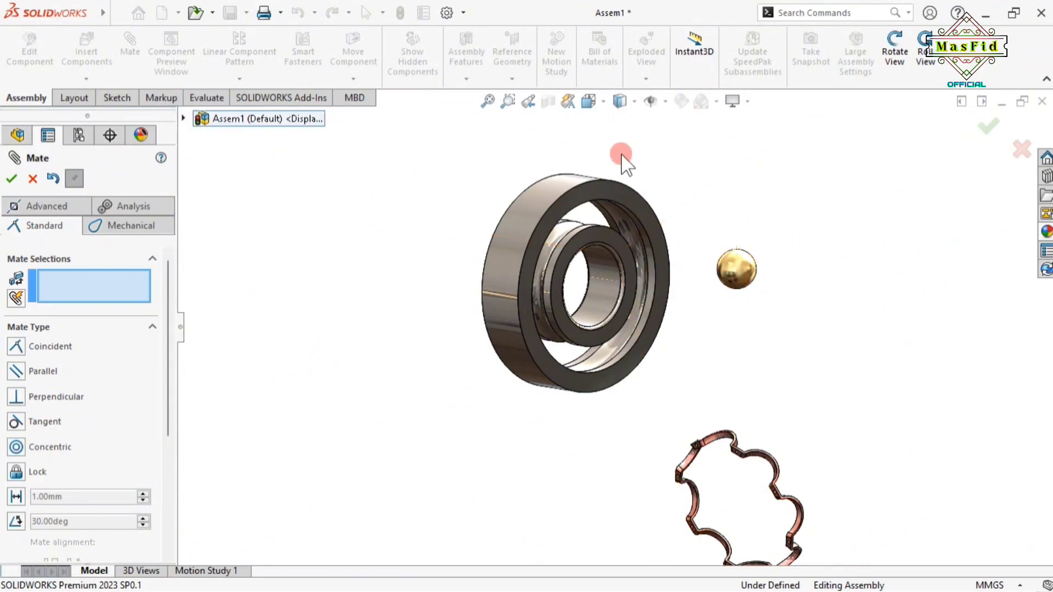
Select the ball's spherical face and the inner ring's raceway face for a mate
{"action": "left_click", "coordinate": [732, 274]}
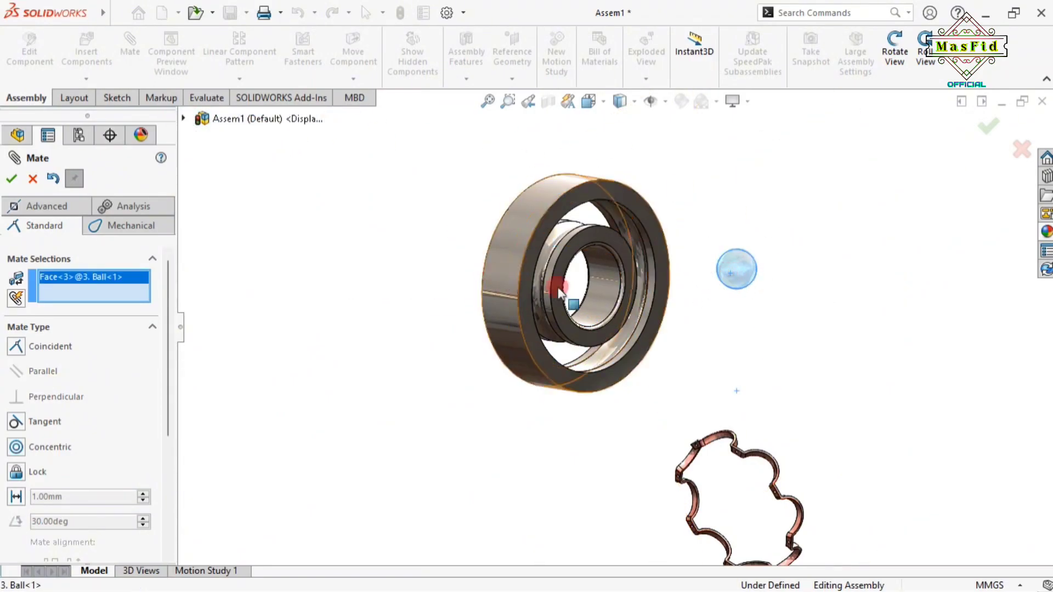
{"action": "left_click", "coordinate": [902, 63]}
{"action": "left_click_drag", "start_coordinate": [654, 285], "coordinate": [625, 277]}
{"action": "scroll", "coordinate": [560, 264], "scroll_direction": "down", "scroll_amount": 7}
{"action": "scroll", "coordinate": [693, 324], "scroll_direction": "up", "scroll_amount": 6}
{"action": "left_click", "coordinate": [895, 55]}
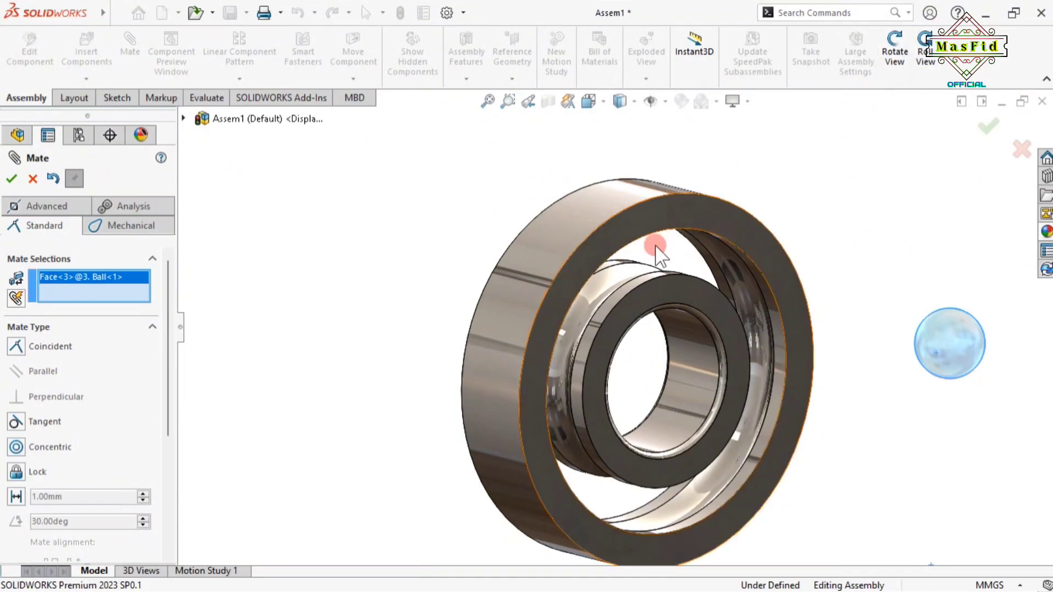
{"action": "left_click", "coordinate": [598, 288]}
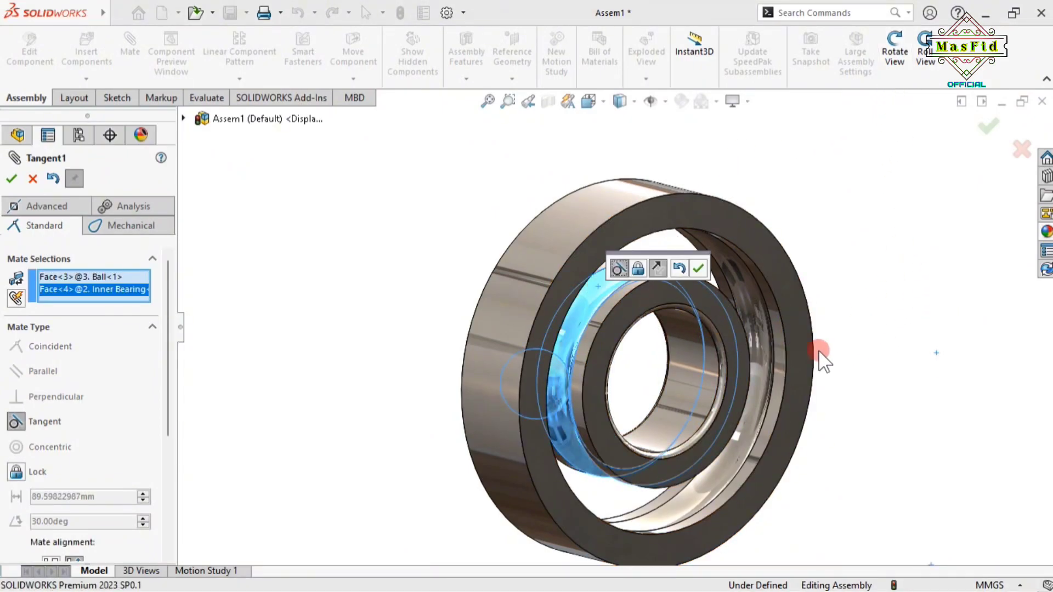
{"action": "left_click", "coordinate": [895, 64]}
{"action": "left_click_drag", "start_coordinate": [907, 401], "coordinate": [863, 387]}
{"action": "left_click", "coordinate": [906, 54]}
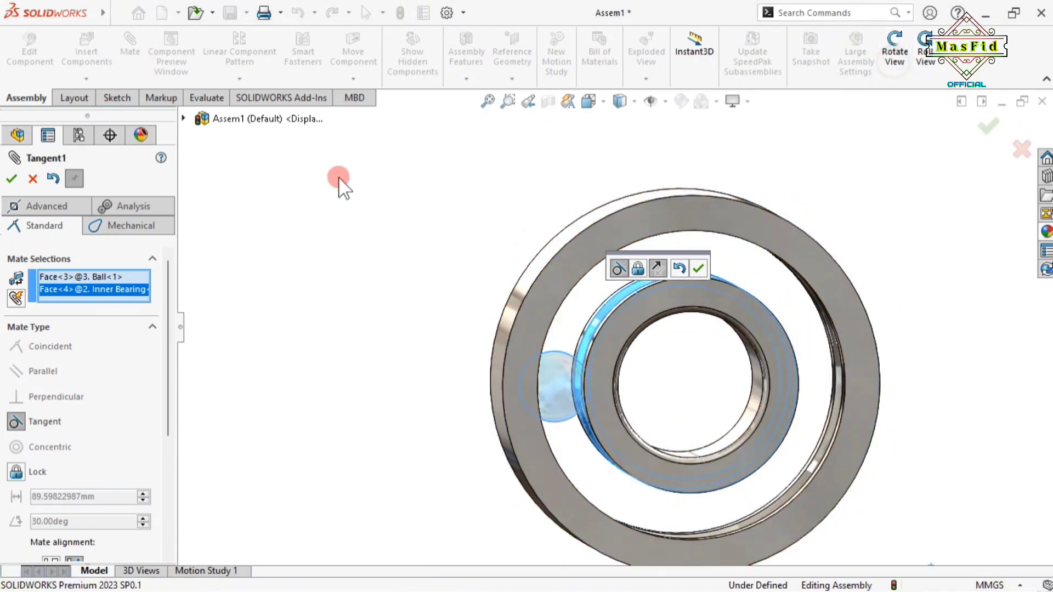
Make the mate Tangent with Anti-Aligned alignment, accept it, and close Mate
{"action": "left_click_drag", "start_coordinate": [172, 412], "coordinate": [174, 466]}
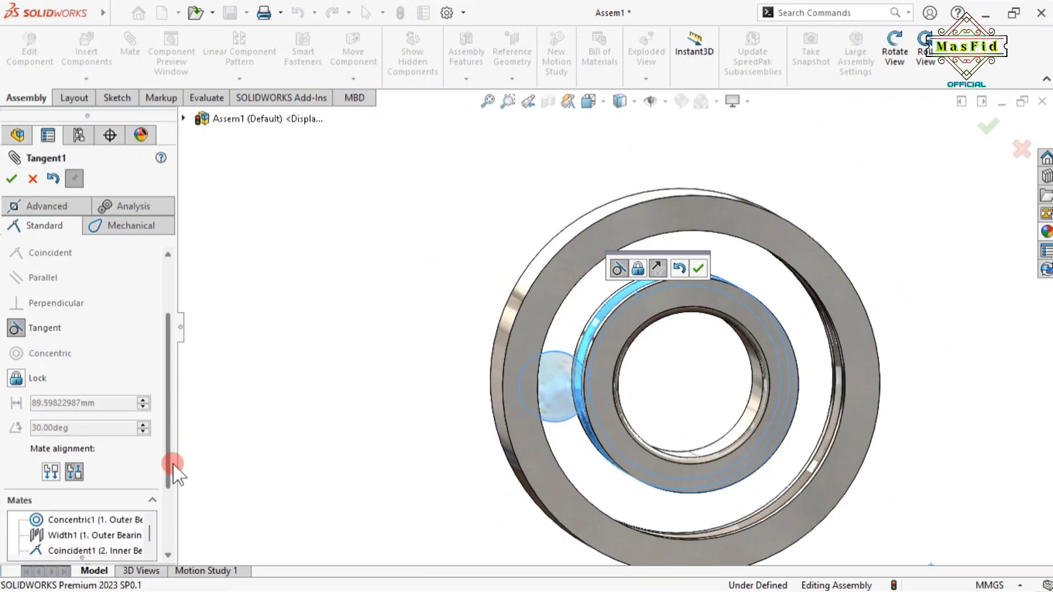
{"action": "left_click_drag", "start_coordinate": [166, 362], "coordinate": [176, 317]}
{"action": "left_click", "coordinate": [24, 412]}
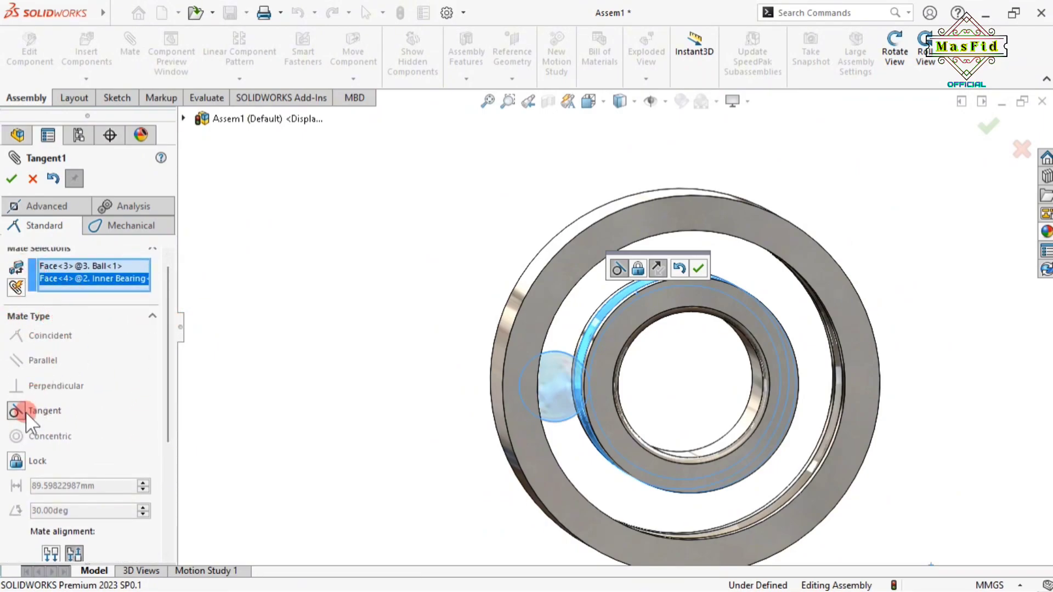
{"action": "scroll", "coordinate": [159, 405], "scroll_direction": "down", "scroll_amount": 4}
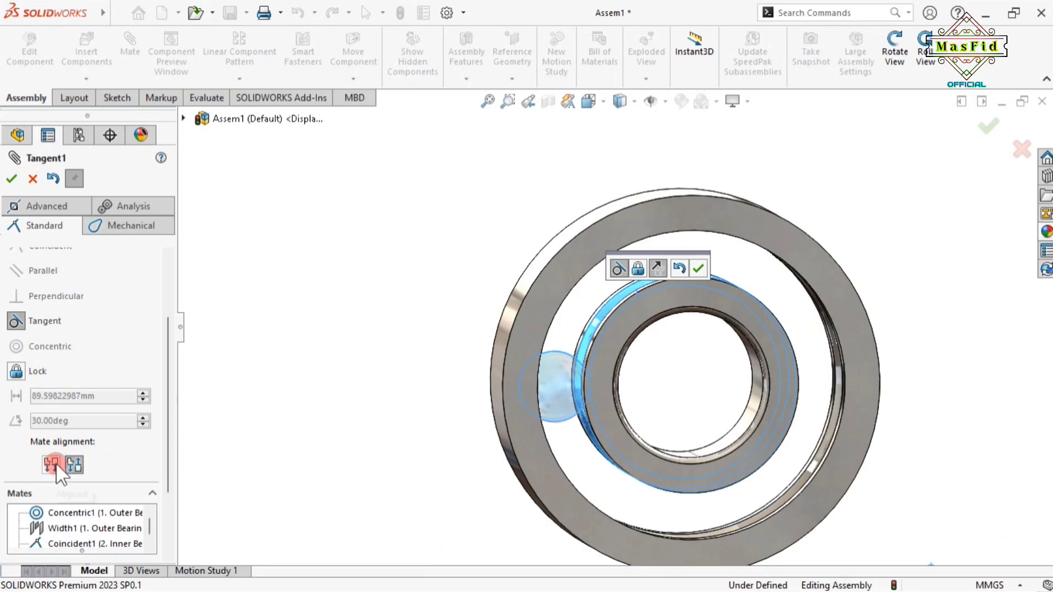
{"action": "left_click", "coordinate": [81, 471]}
{"action": "left_click", "coordinate": [51, 465]}
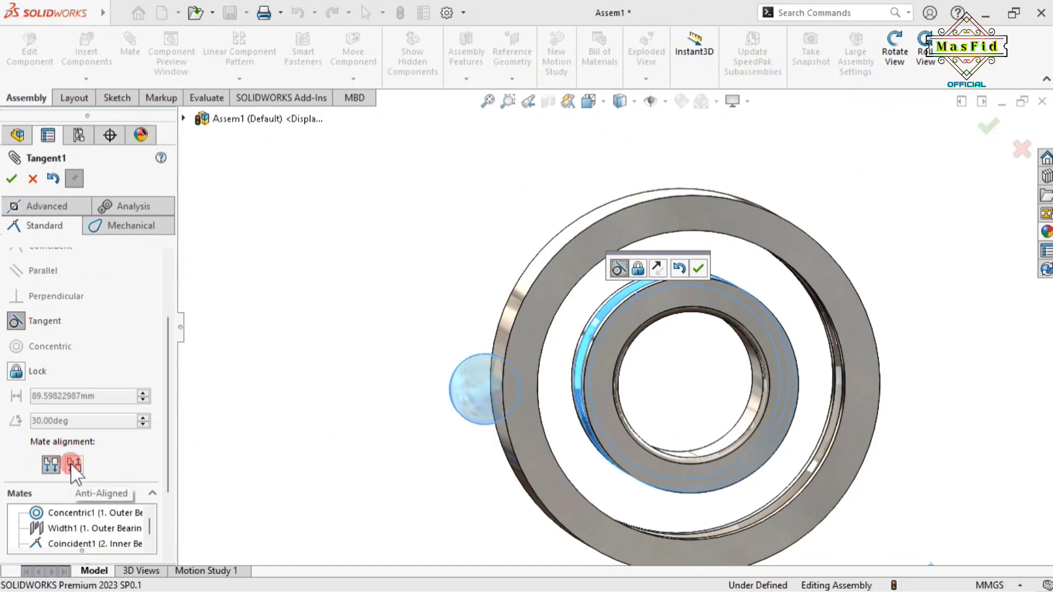
{"action": "left_click", "coordinate": [54, 470]}
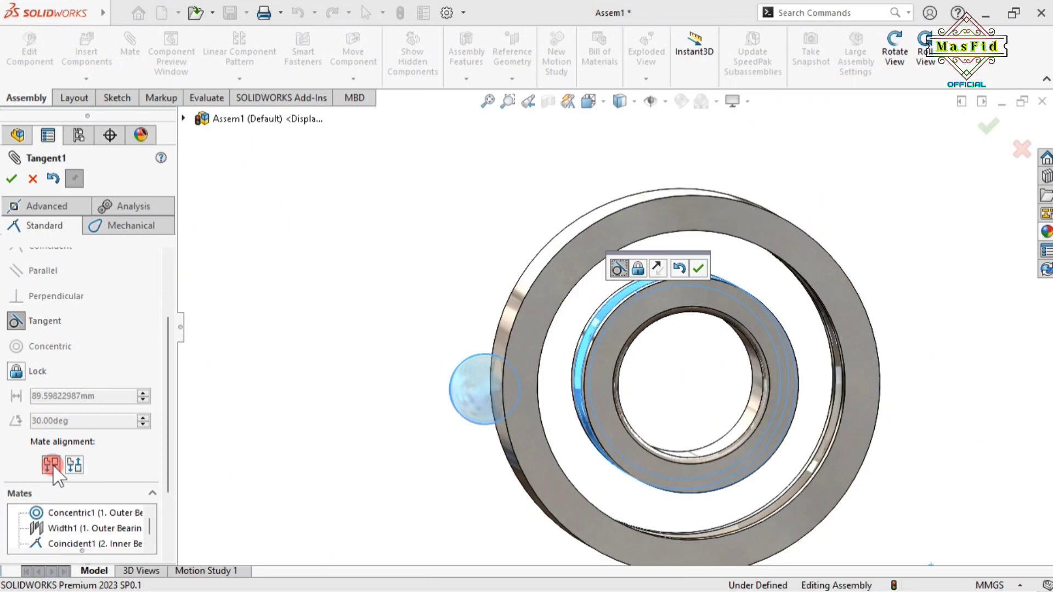
{"action": "left_click", "coordinate": [76, 465]}
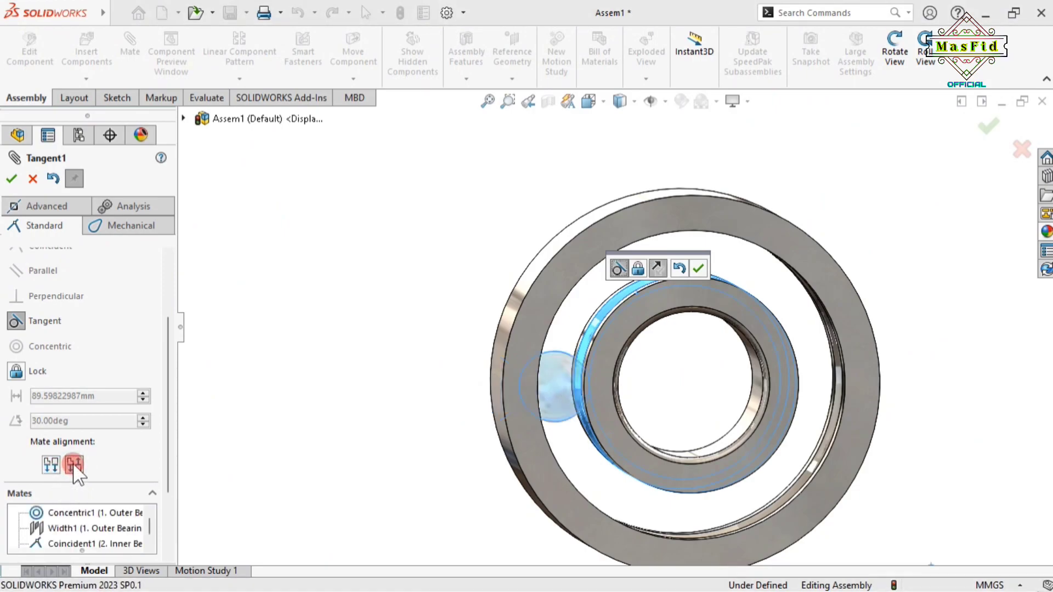
{"action": "left_click_drag", "start_coordinate": [168, 375], "coordinate": [198, 236]}
{"action": "left_click", "coordinate": [12, 180]}
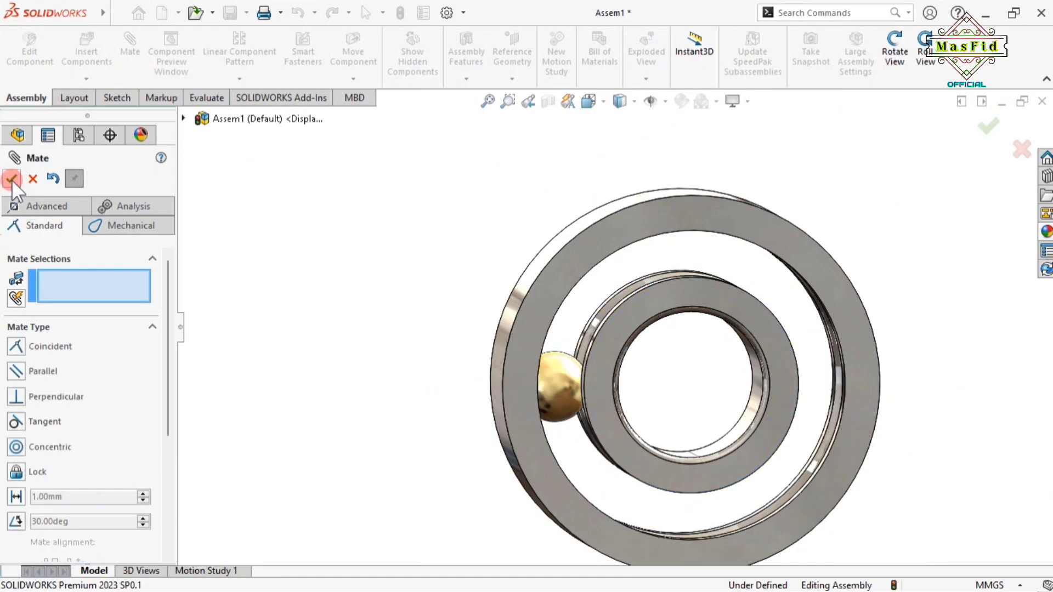
{"action": "left_click", "coordinate": [12, 179]}
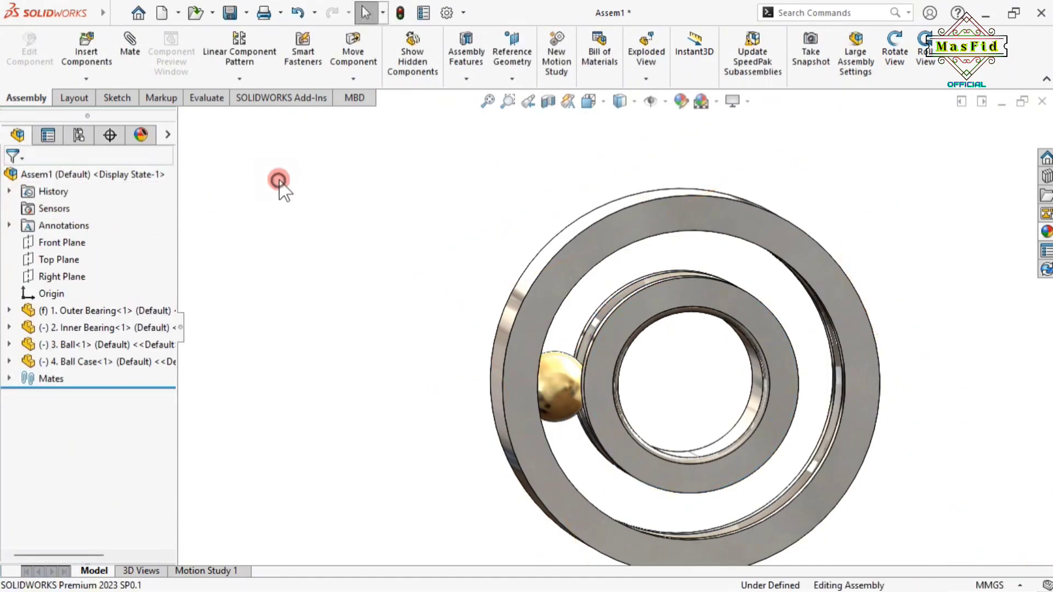
Start a Circular Component Pattern of Ball<1> using the outer ring's edge as axis
{"action": "left_click", "coordinate": [560, 387]}
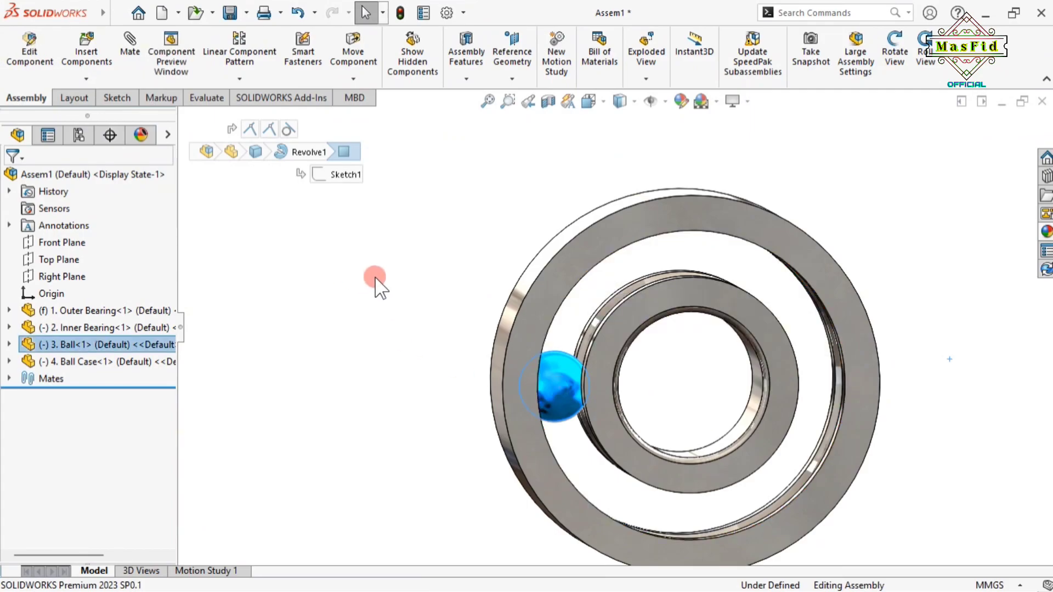
{"action": "left_click", "coordinate": [240, 77]}
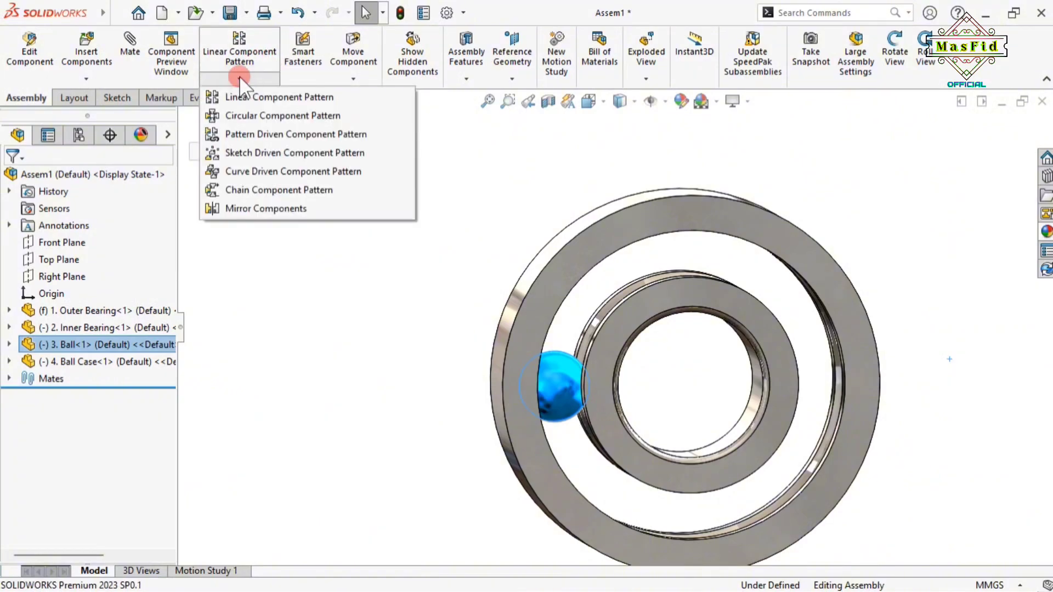
{"action": "left_click", "coordinate": [262, 116]}
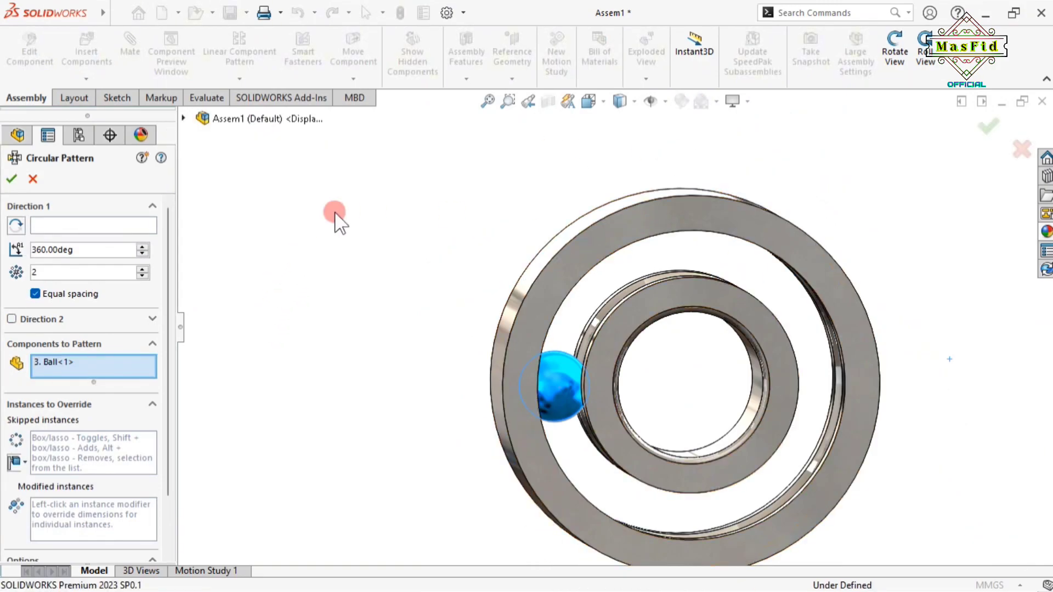
{"action": "left_click", "coordinate": [64, 223]}
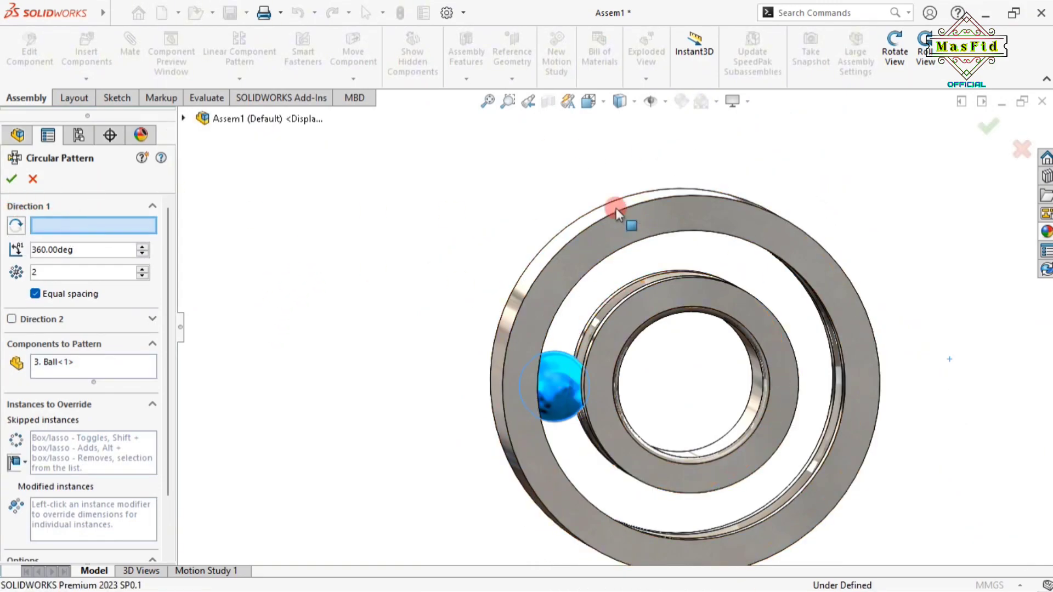
{"action": "left_click", "coordinate": [908, 64]}
{"action": "mouse_move", "coordinate": [903, 241]}
{"action": "left_mouse_down"}
{"action": "mouse_move", "coordinate": [912, 219]}
{"action": "mouse_move", "coordinate": [920, 240]}
{"action": "left_mouse_up"}
{"action": "left_click", "coordinate": [903, 74]}
{"action": "scroll", "coordinate": [833, 464], "scroll_direction": "down", "scroll_amount": 5}
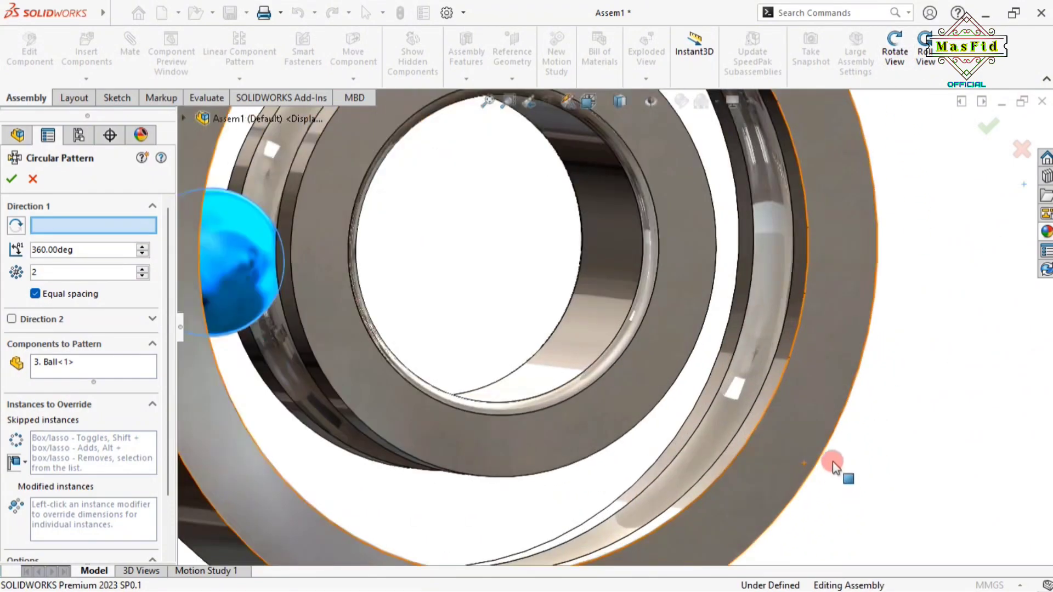
{"action": "left_click", "coordinate": [792, 345]}
{"action": "key", "text": "f"}
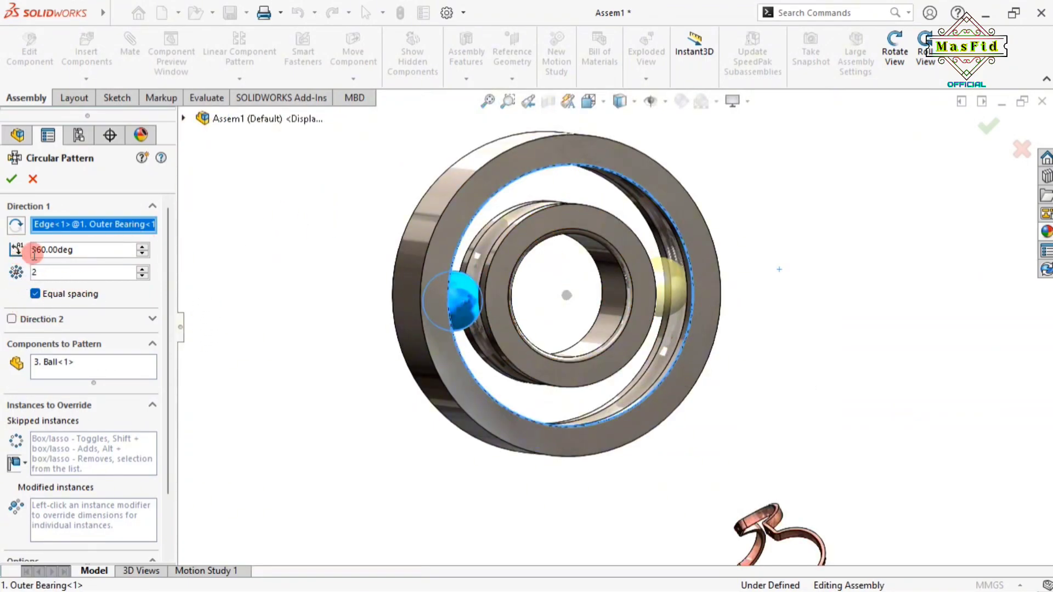
Keep 360° equal spacing, set 8 instances, and confirm the pattern
{"action": "left_click", "coordinate": [34, 294]}
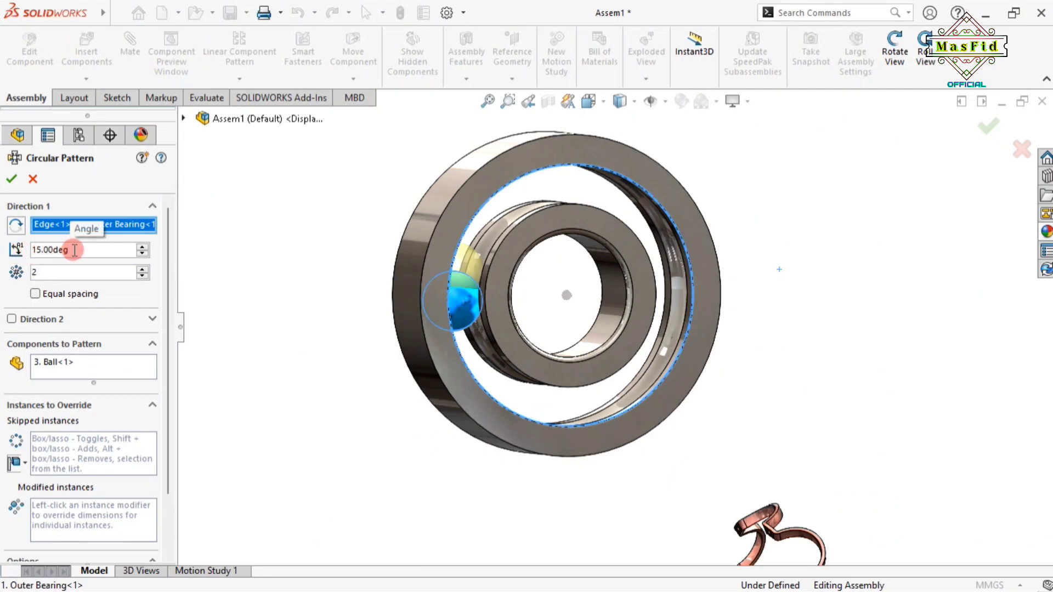
{"action": "left_click", "coordinate": [35, 294]}
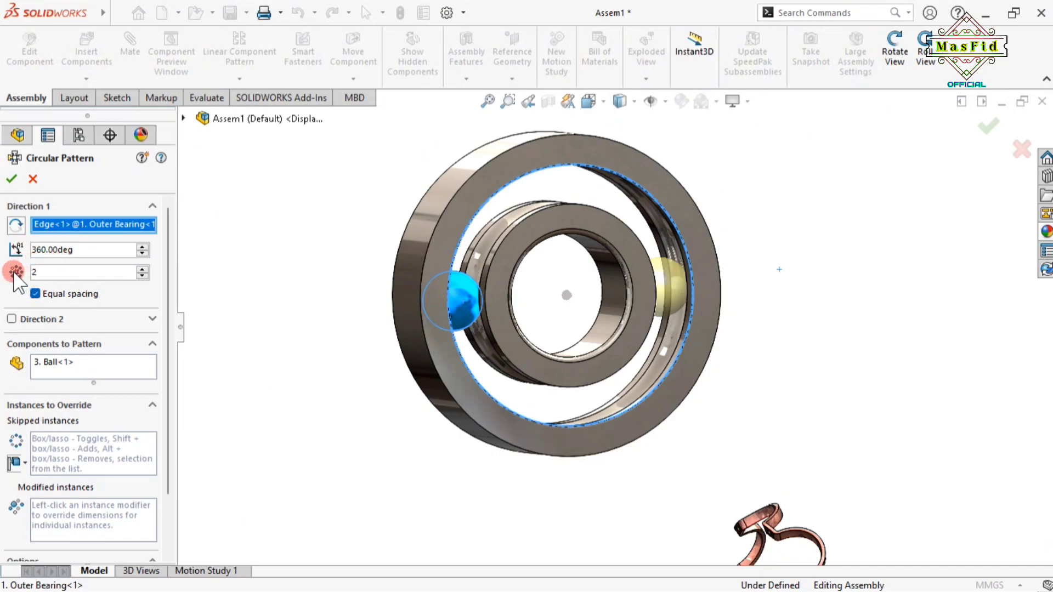
{"action": "double_click", "coordinate": [49, 272]}
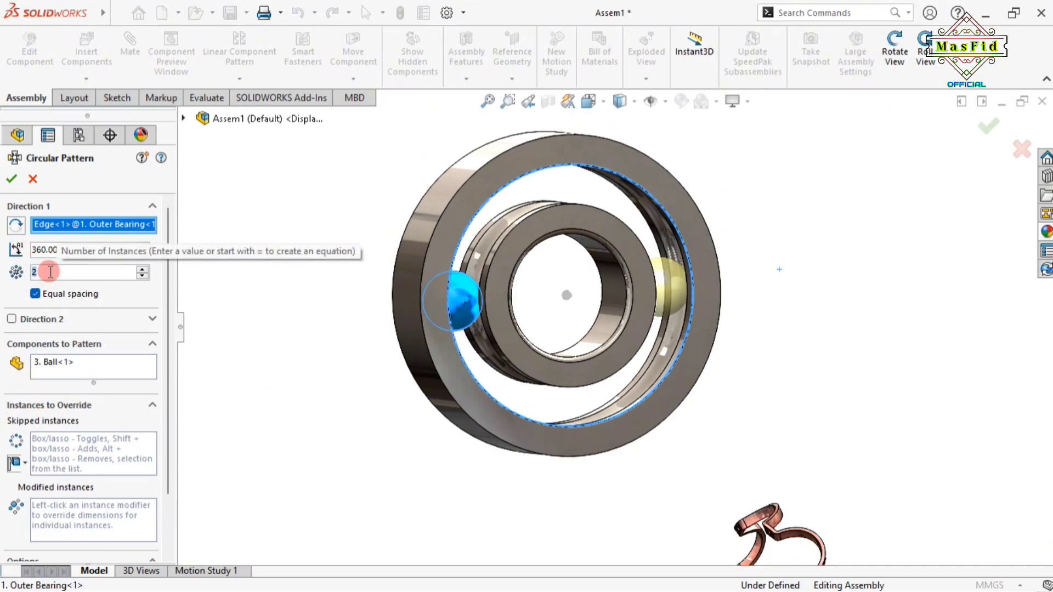
{"action": "type", "text": "8"}
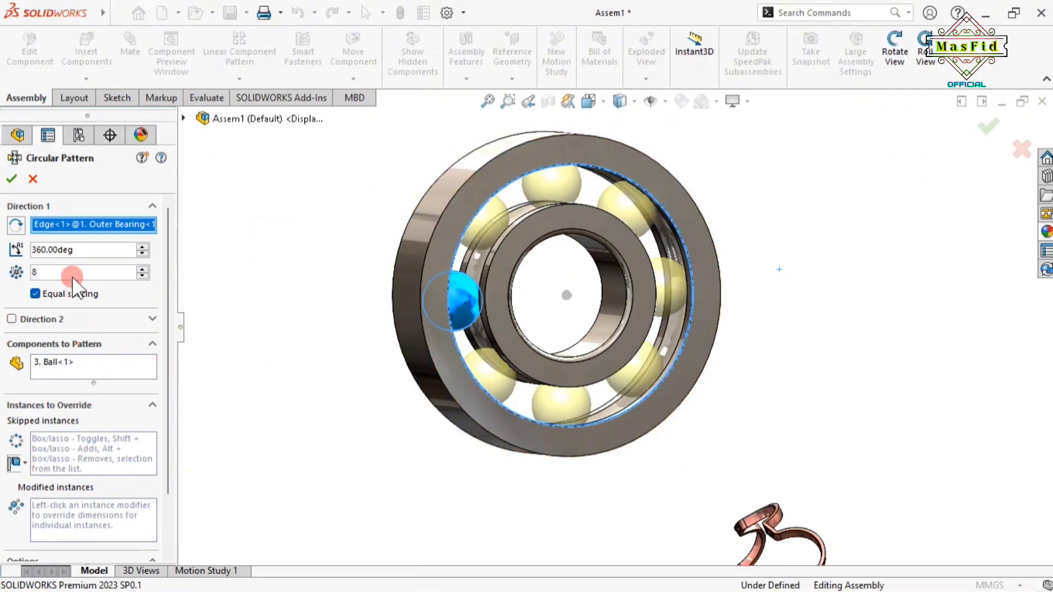
{"action": "left_click", "coordinate": [12, 179]}
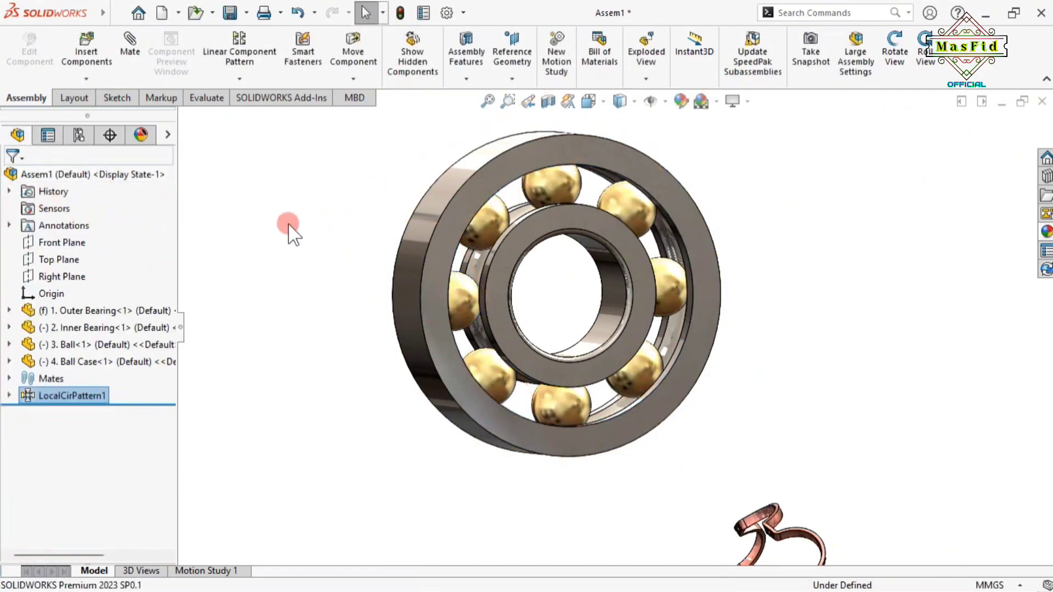
Spin the inner ring to test its motion, then clear the selection
{"action": "left_click_drag", "start_coordinate": [562, 221], "coordinate": [748, 247]}
{"action": "left_click", "coordinate": [813, 229]}
{"action": "scroll", "coordinate": [753, 322], "scroll_direction": "up", "scroll_amount": 3}
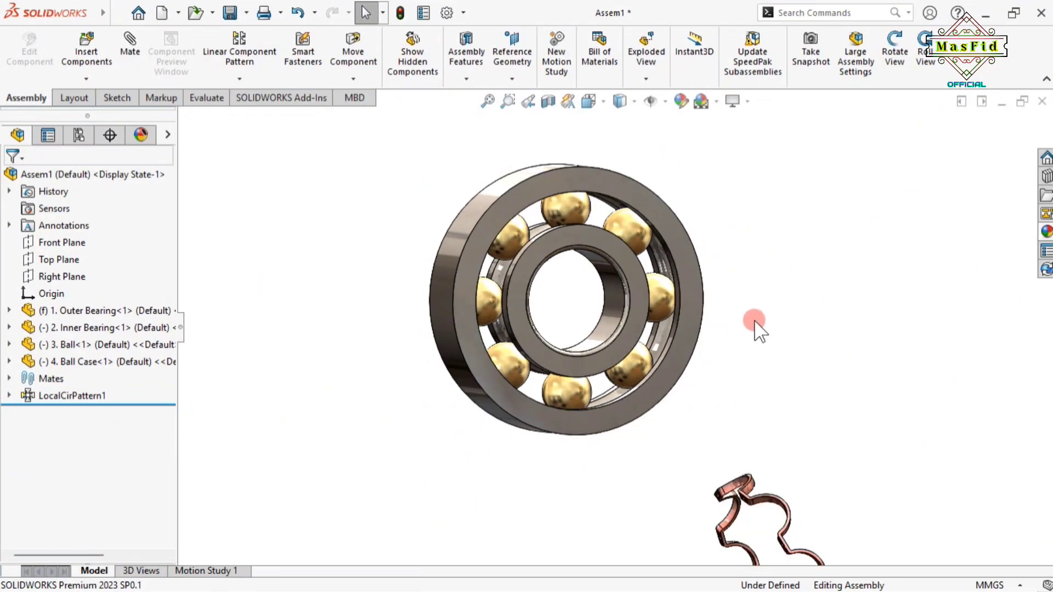
{"action": "scroll", "coordinate": [740, 474], "scroll_direction": "down", "scroll_amount": 3}
{"action": "scroll", "coordinate": [658, 465], "scroll_direction": "up", "scroll_amount": 3}
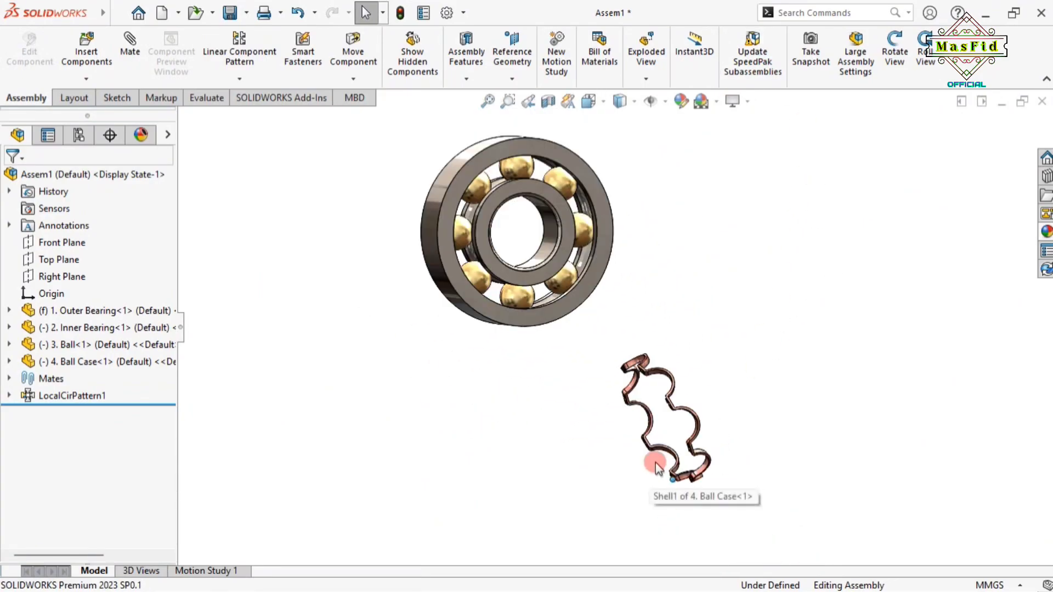
Rotate the ball case so it faces the viewer
{"action": "left_click", "coordinate": [356, 77]}
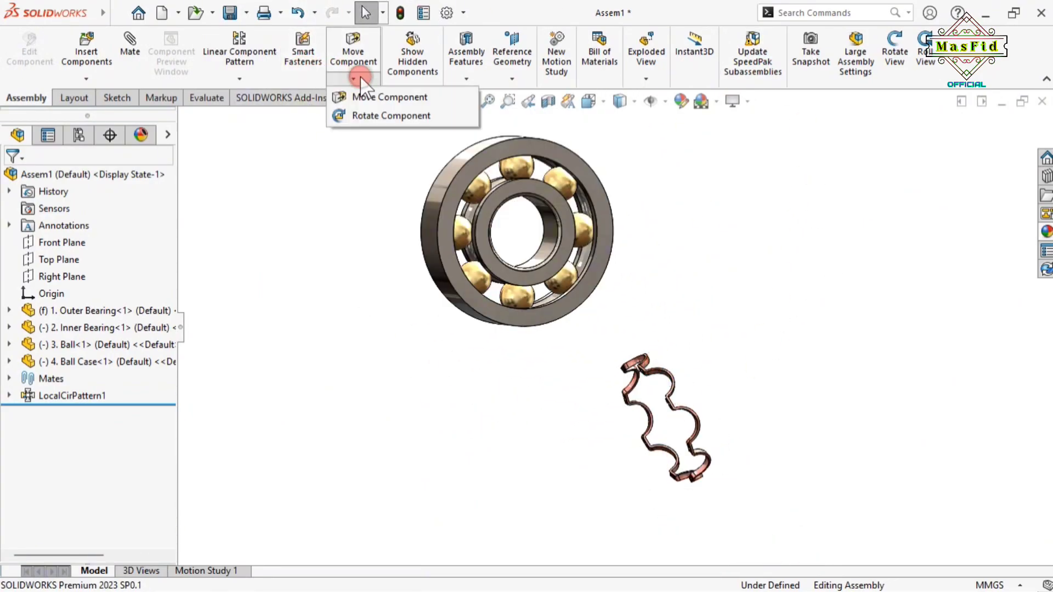
{"action": "left_click", "coordinate": [365, 113]}
{"action": "left_click_drag", "start_coordinate": [673, 376], "coordinate": [762, 328]}
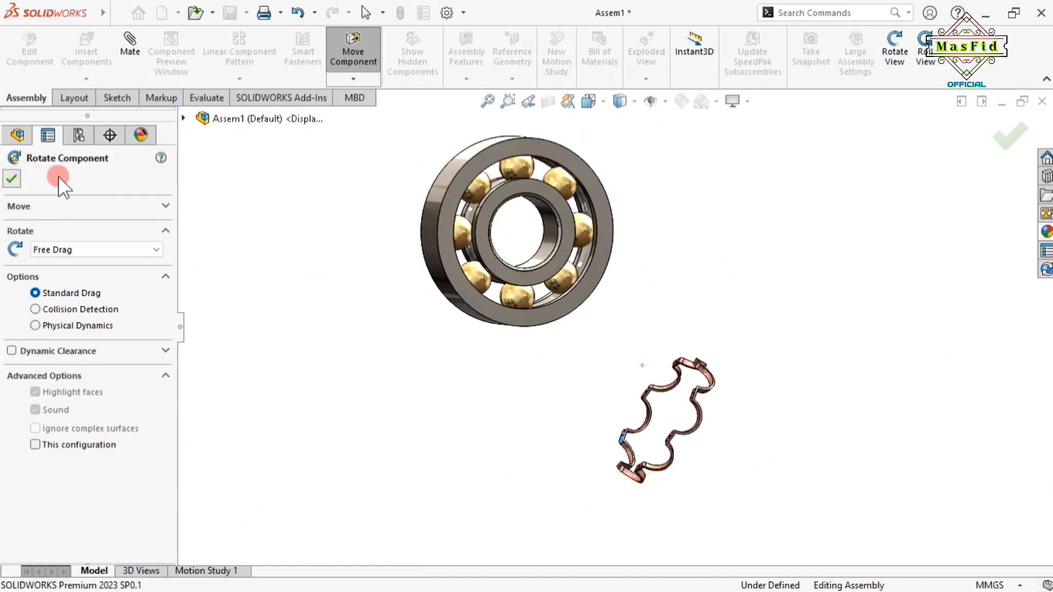
{"action": "left_click", "coordinate": [12, 177]}
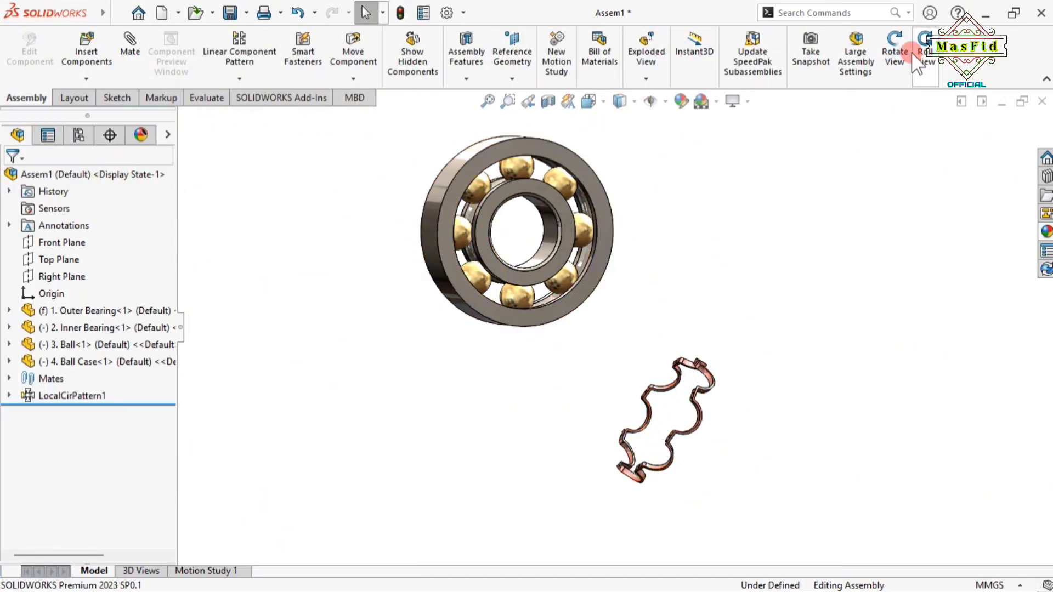
Orbit the assembly and turn on display of temporary axes
{"action": "left_click", "coordinate": [894, 55]}
{"action": "left_click_drag", "start_coordinate": [804, 364], "coordinate": [831, 387]}
{"action": "left_click", "coordinate": [894, 72]}
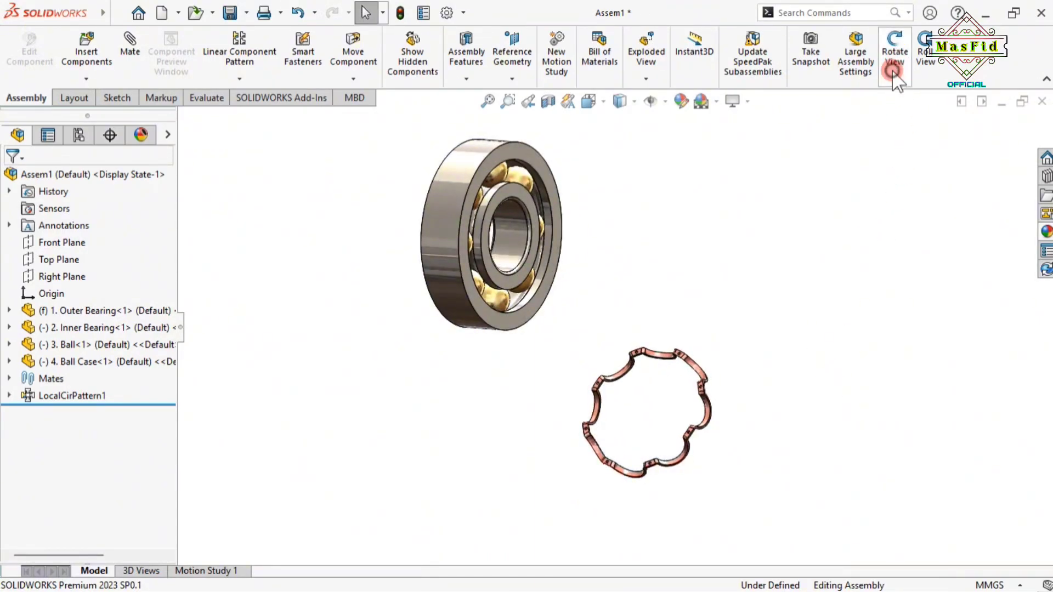
{"action": "left_click", "coordinate": [665, 101]}
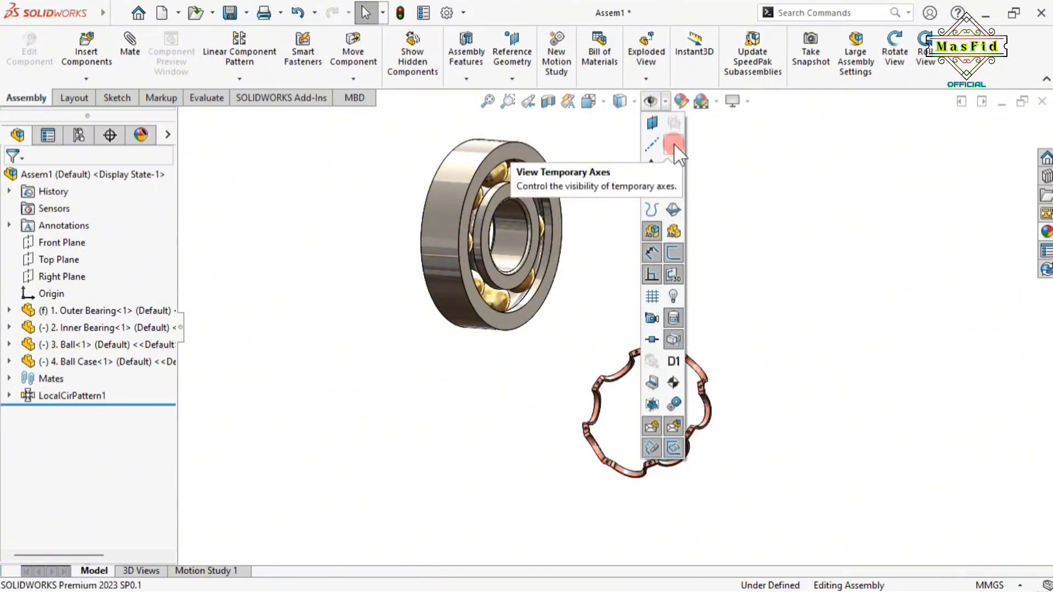
{"action": "left_click", "coordinate": [673, 143]}
{"action": "left_click", "coordinate": [827, 327]}
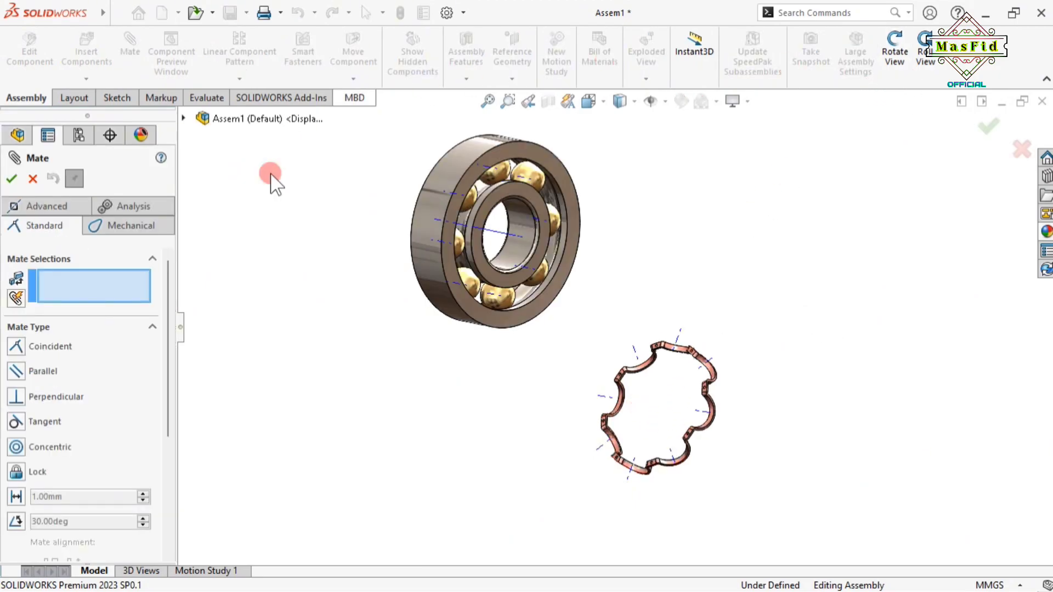
Rotate the ball case to a new orientation and view the bearing edge-on
{"action": "left_click", "coordinate": [32, 178]}
{"action": "left_click", "coordinate": [352, 80]}
{"action": "left_click", "coordinate": [387, 116]}
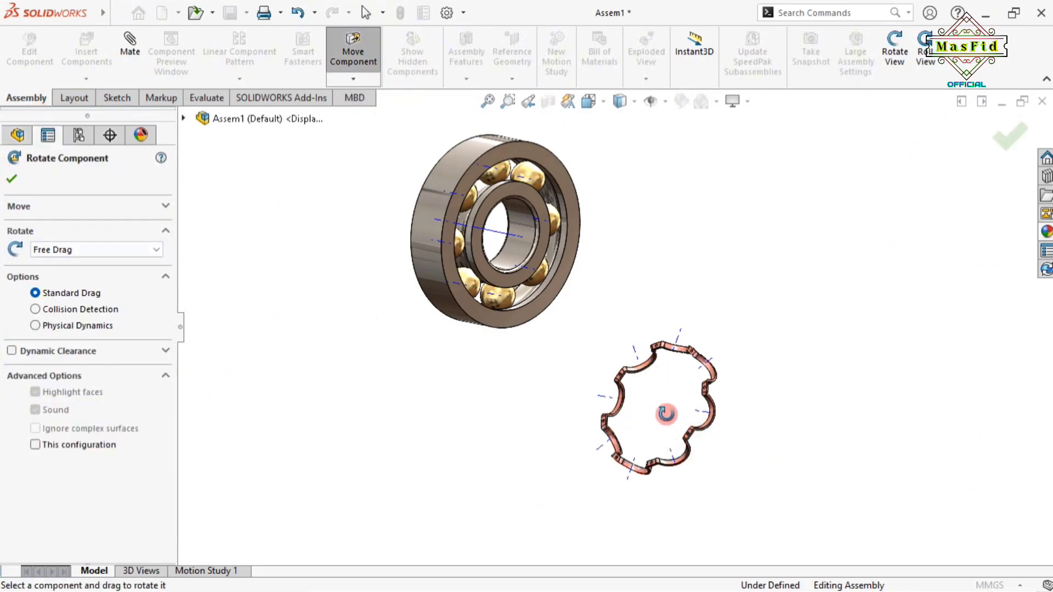
{"action": "mouse_move", "coordinate": [659, 384]}
{"action": "left_mouse_down"}
{"action": "mouse_move", "coordinate": [698, 384]}
{"action": "mouse_move", "coordinate": [626, 291]}
{"action": "mouse_move", "coordinate": [724, 439]}
{"action": "mouse_move", "coordinate": [675, 376]}
{"action": "mouse_move", "coordinate": [699, 296]}
{"action": "mouse_move", "coordinate": [684, 291]}
{"action": "left_mouse_up"}
{"action": "scroll", "coordinate": [684, 291], "scroll_direction": "up", "scroll_amount": 2}
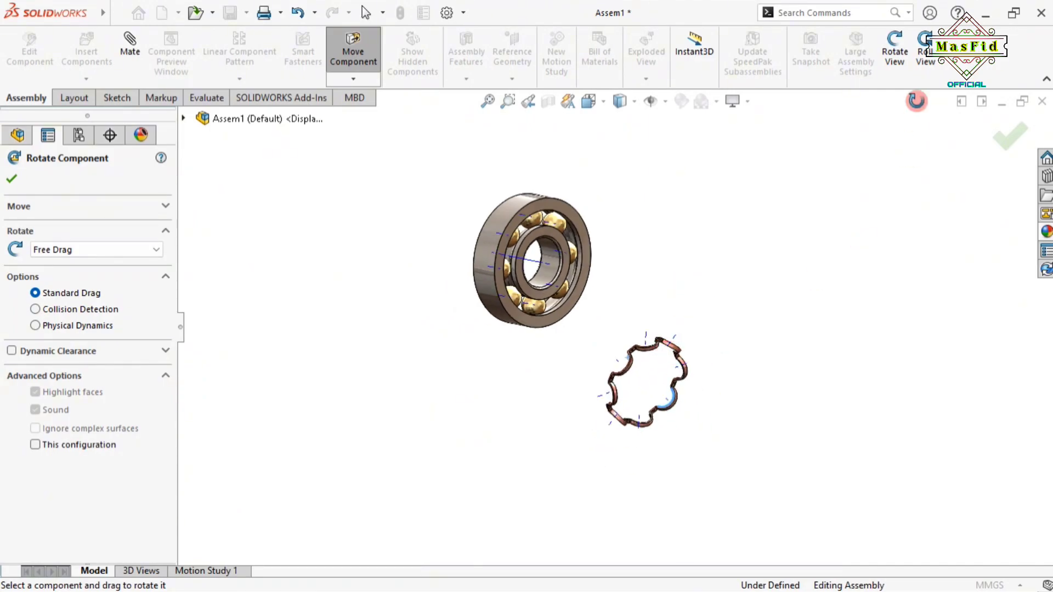
{"action": "left_click", "coordinate": [892, 47]}
{"action": "left_click_drag", "start_coordinate": [931, 261], "coordinate": [689, 383]}
{"action": "left_click", "coordinate": [891, 77]}
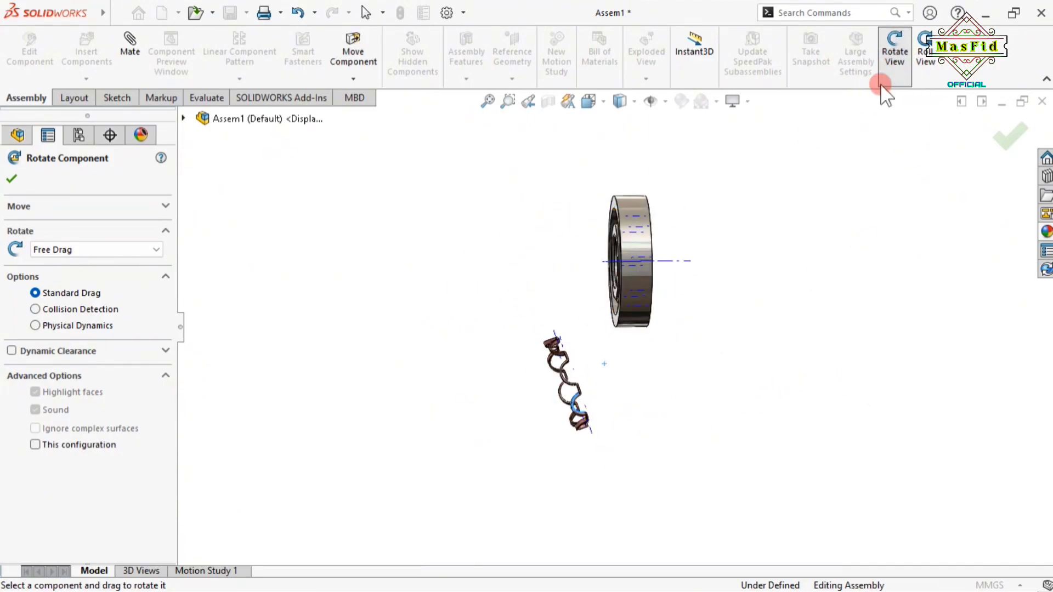
Move the ball case up beside the bearing and orbit the bearing to face forward
{"action": "left_click", "coordinate": [353, 50]}
{"action": "mouse_move", "coordinate": [586, 431]}
{"action": "left_mouse_down"}
{"action": "mouse_move", "coordinate": [533, 276]}
{"action": "mouse_move", "coordinate": [677, 381]}
{"action": "mouse_move", "coordinate": [759, 377]}
{"action": "mouse_move", "coordinate": [663, 402]}
{"action": "mouse_move", "coordinate": [663, 384]}
{"action": "left_mouse_up"}
{"action": "left_click", "coordinate": [9, 176]}
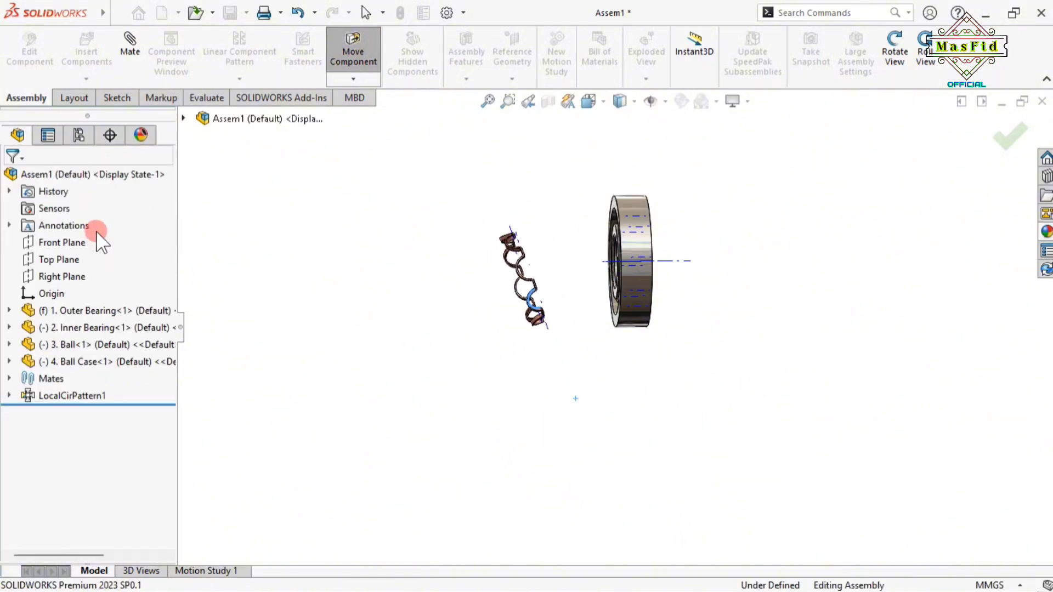
{"action": "left_click", "coordinate": [894, 55]}
{"action": "mouse_move", "coordinate": [807, 301]}
{"action": "left_mouse_down"}
{"action": "mouse_move", "coordinate": [860, 302]}
{"action": "mouse_move", "coordinate": [940, 336]}
{"action": "mouse_move", "coordinate": [710, 358]}
{"action": "mouse_move", "coordinate": [675, 390]}
{"action": "left_mouse_up"}
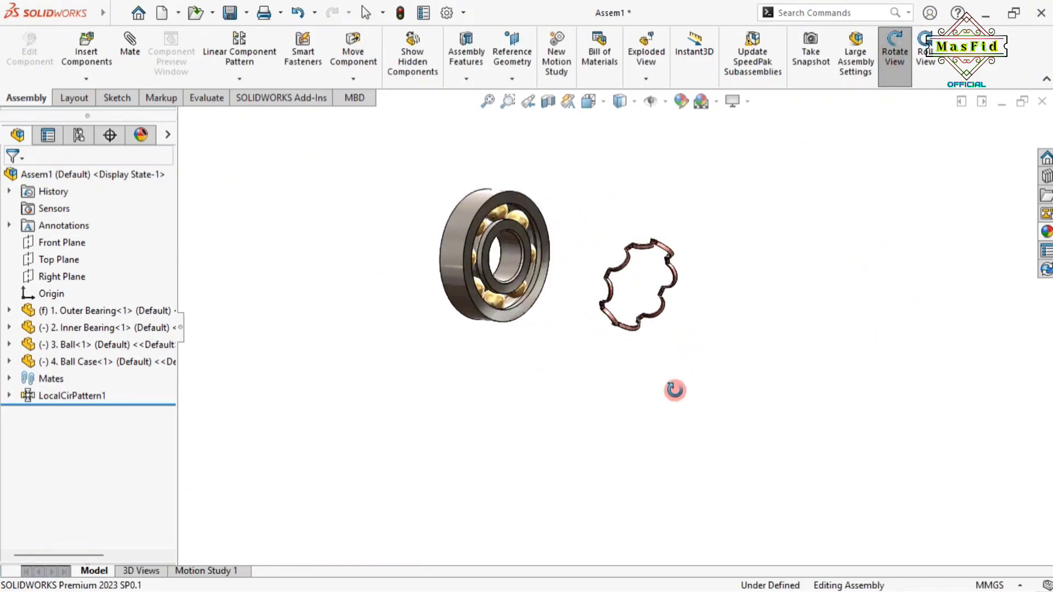
{"action": "scroll", "coordinate": [475, 238], "scroll_direction": "down", "scroll_amount": 3}
{"action": "scroll", "coordinate": [555, 178], "scroll_direction": "up", "scroll_amount": 2}
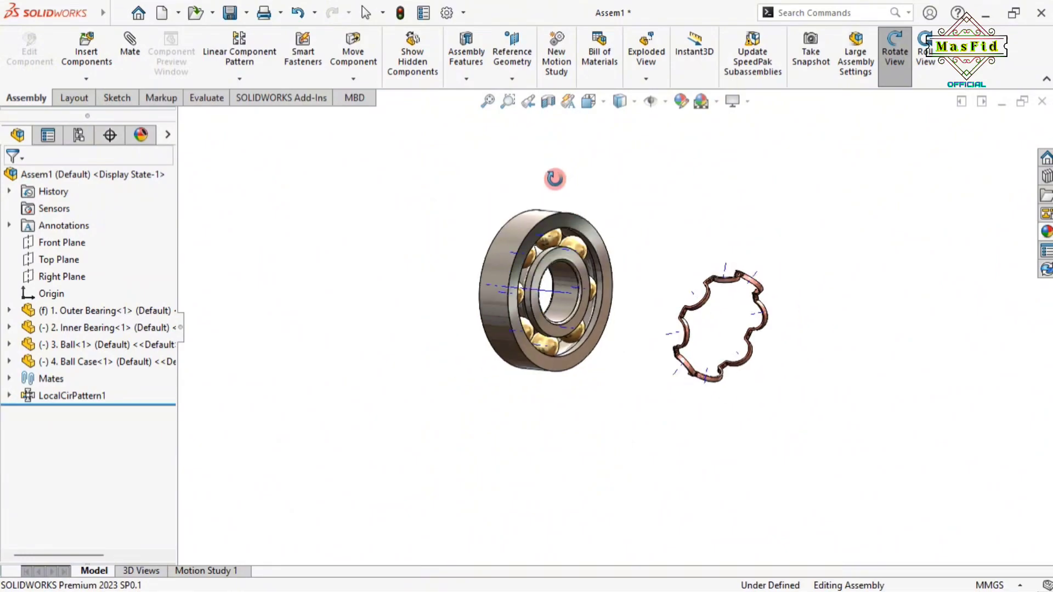
{"action": "left_click", "coordinate": [894, 61]}
Rotate the wavy cage upright beside the bearing
{"action": "left_click", "coordinate": [358, 79]}
{"action": "left_click", "coordinate": [391, 115]}
{"action": "mouse_move", "coordinate": [676, 340]}
{"action": "left_mouse_down"}
{"action": "mouse_move", "coordinate": [681, 307]}
{"action": "mouse_move", "coordinate": [740, 279]}
{"action": "mouse_move", "coordinate": [716, 299]}
{"action": "mouse_move", "coordinate": [722, 225]}
{"action": "mouse_move", "coordinate": [747, 244]}
{"action": "left_mouse_up"}
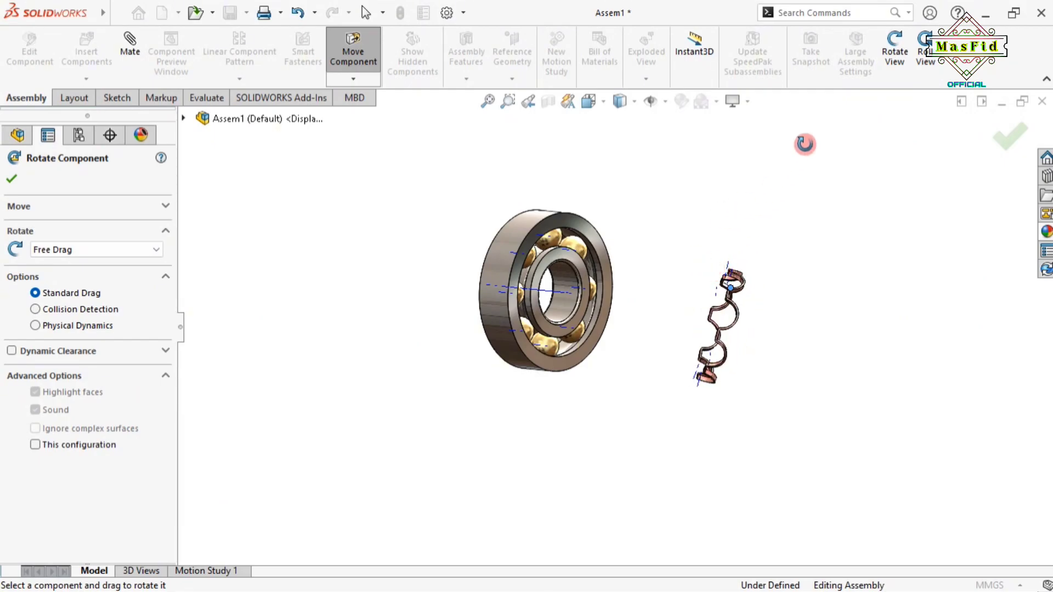
{"action": "left_click", "coordinate": [11, 179]}
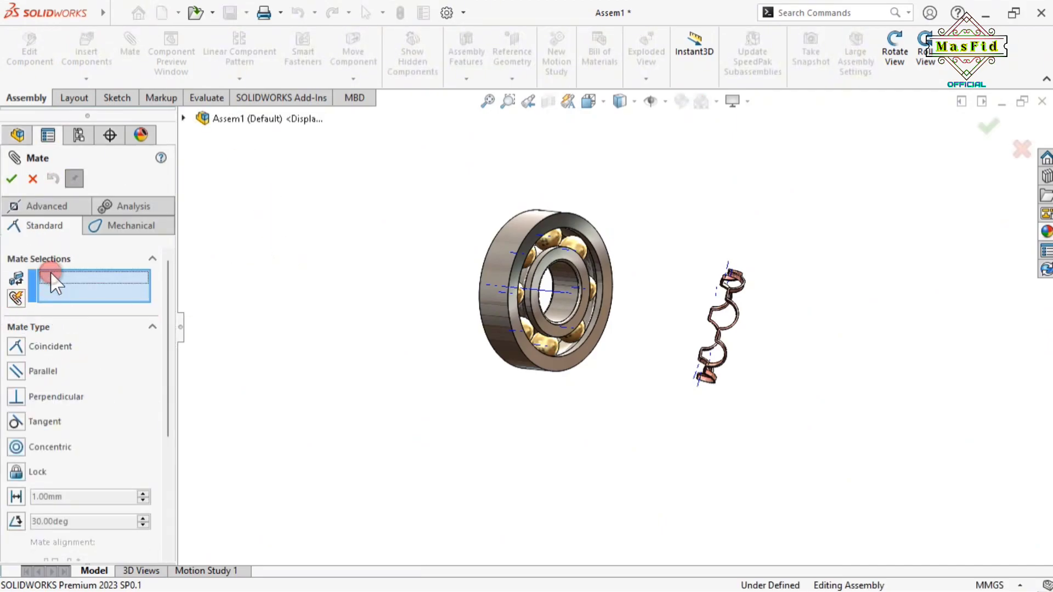
{"action": "scroll", "coordinate": [722, 328], "scroll_direction": "down", "scroll_amount": 3}
Orbit to show the cage face-on and select its central axis
{"action": "left_click", "coordinate": [896, 63]}
{"action": "left_click_drag", "start_coordinate": [871, 361], "coordinate": [890, 371]}
{"action": "left_click", "coordinate": [901, 64]}
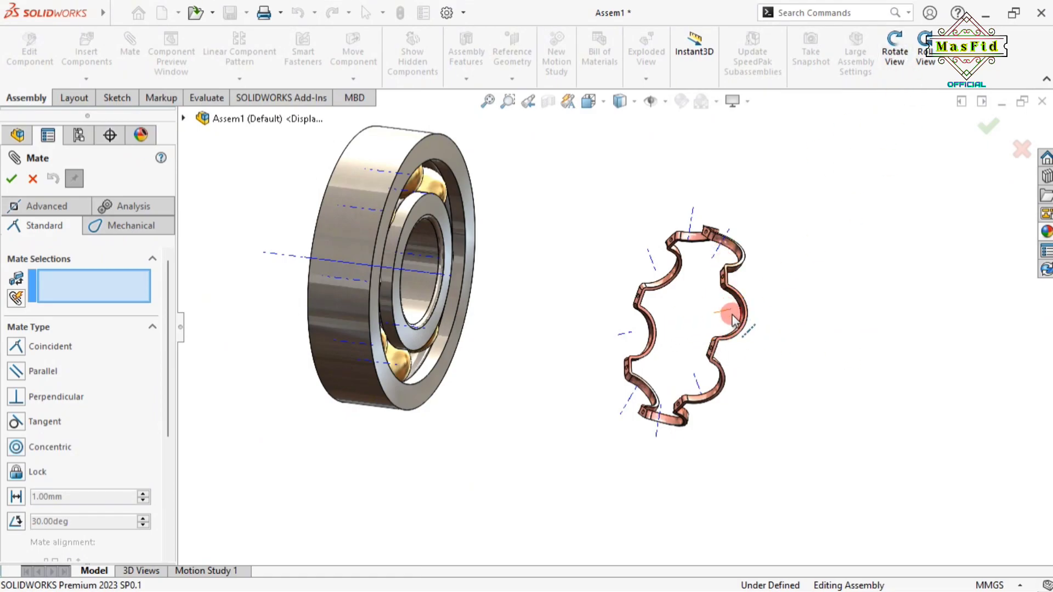
{"action": "left_click", "coordinate": [896, 55]}
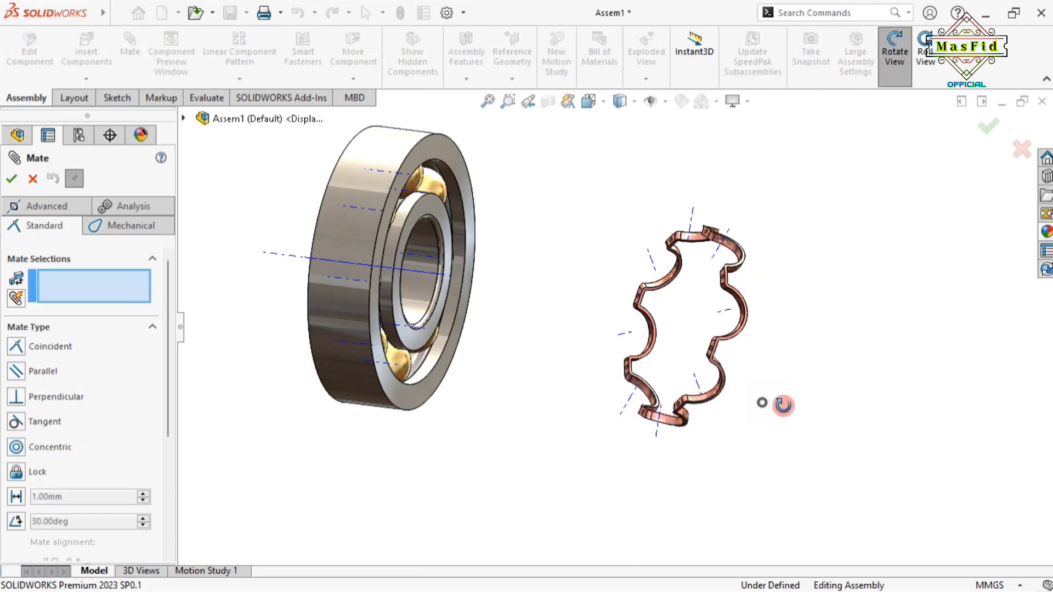
{"action": "left_click_drag", "start_coordinate": [771, 402], "coordinate": [719, 367]}
{"action": "left_click", "coordinate": [888, 60]}
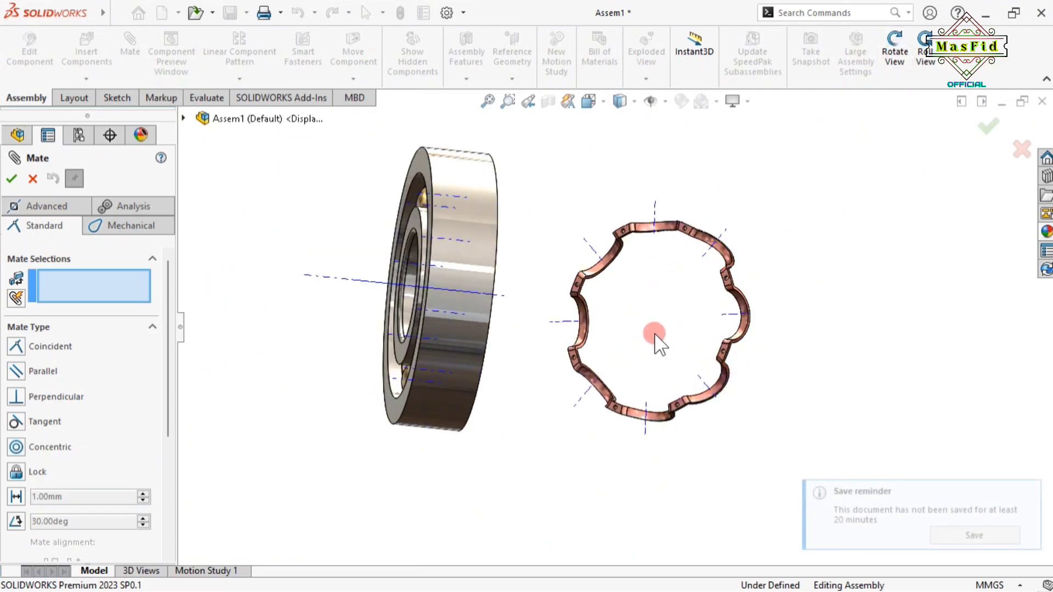
{"action": "scroll", "coordinate": [662, 331], "scroll_direction": "down", "scroll_amount": 3}
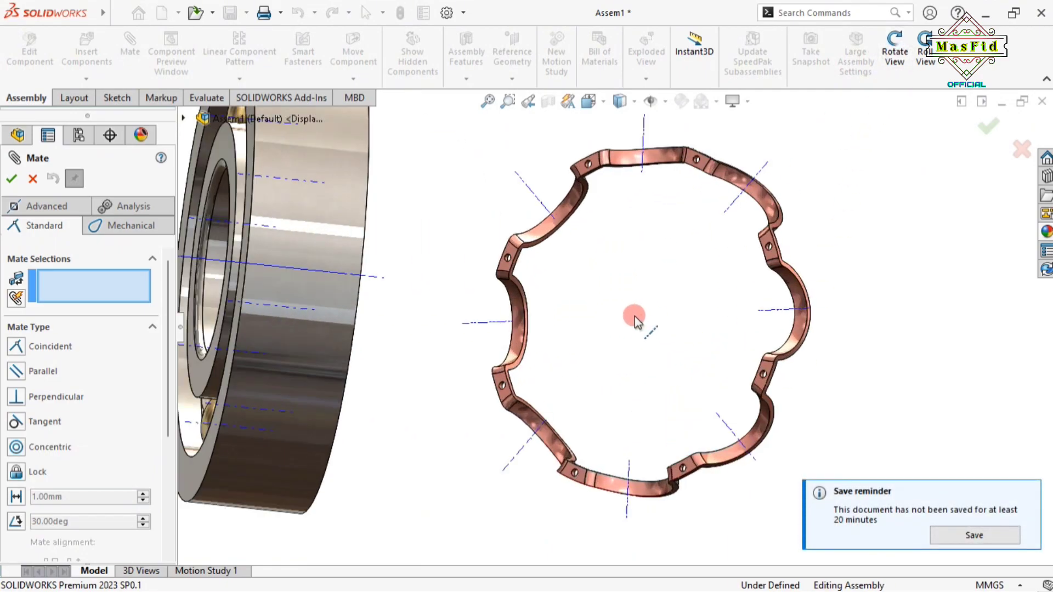
{"action": "left_click", "coordinate": [637, 322]}
Select the outer bearing's axis and accept the Coincident mate
{"action": "scroll", "coordinate": [639, 323], "scroll_direction": "up", "scroll_amount": 5}
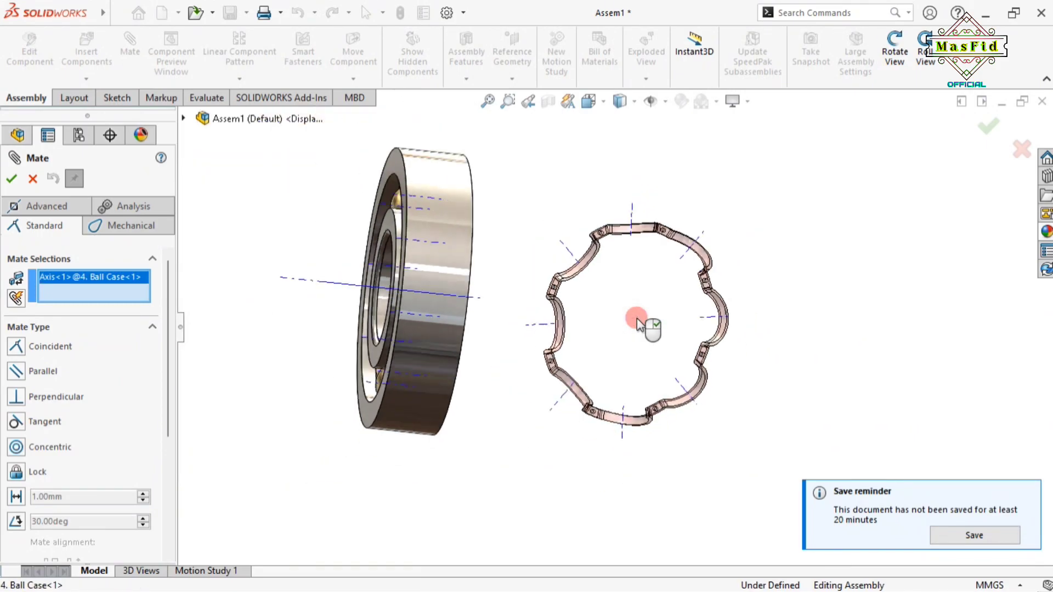
{"action": "left_click", "coordinate": [894, 52]}
{"action": "left_click_drag", "start_coordinate": [686, 308], "coordinate": [612, 311]}
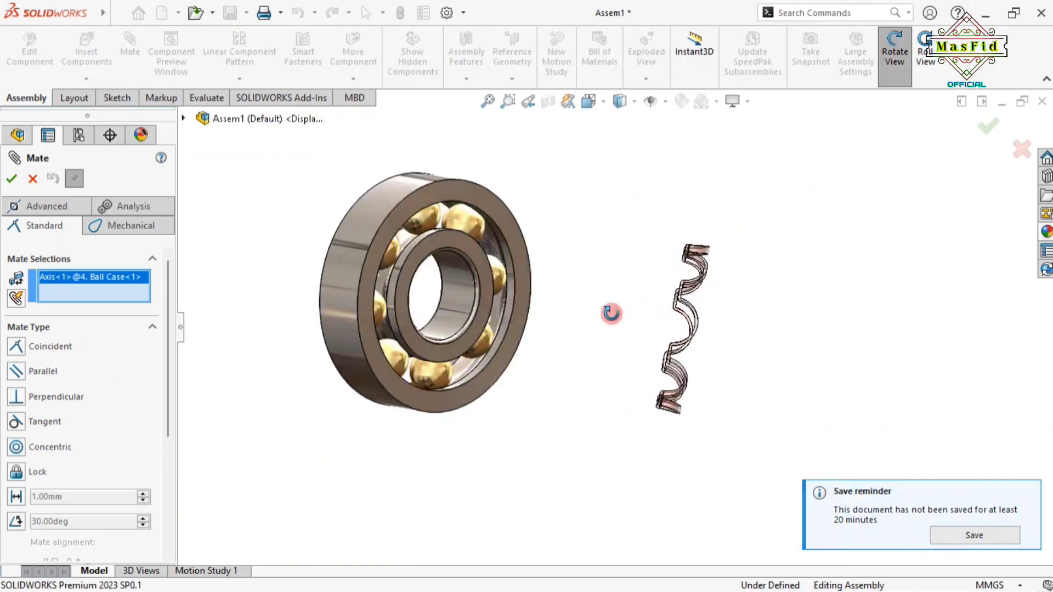
{"action": "left_click", "coordinate": [893, 55]}
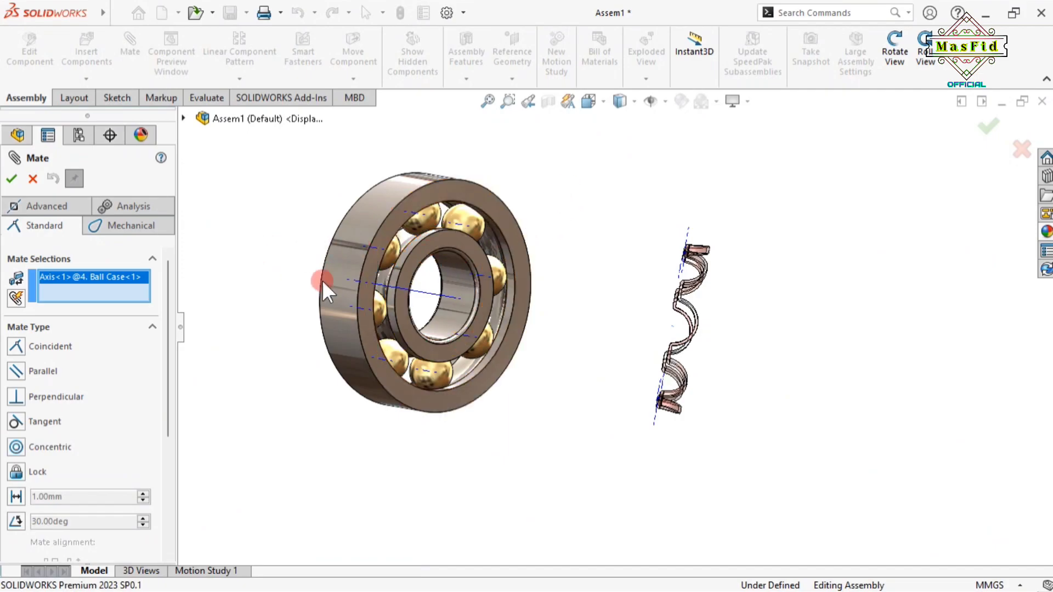
{"action": "left_click", "coordinate": [436, 296]}
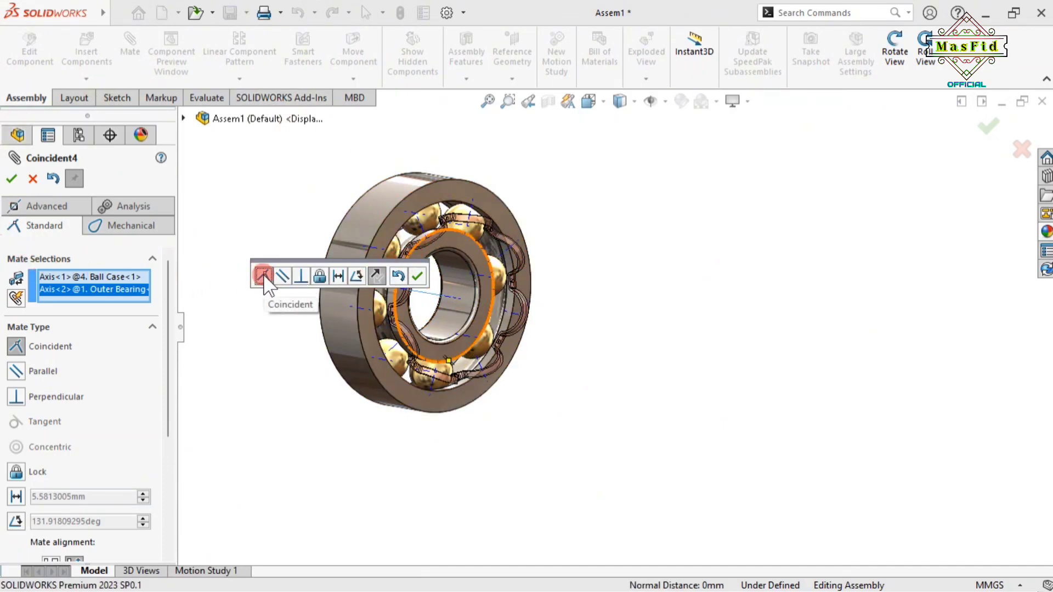
{"action": "left_click", "coordinate": [418, 277]}
Test the mate by dragging the cage, clear selections, and pick another cage axis
{"action": "mouse_move", "coordinate": [428, 246]}
{"action": "left_mouse_down"}
{"action": "mouse_move", "coordinate": [499, 268]}
{"action": "mouse_move", "coordinate": [438, 260]}
{"action": "left_mouse_up"}
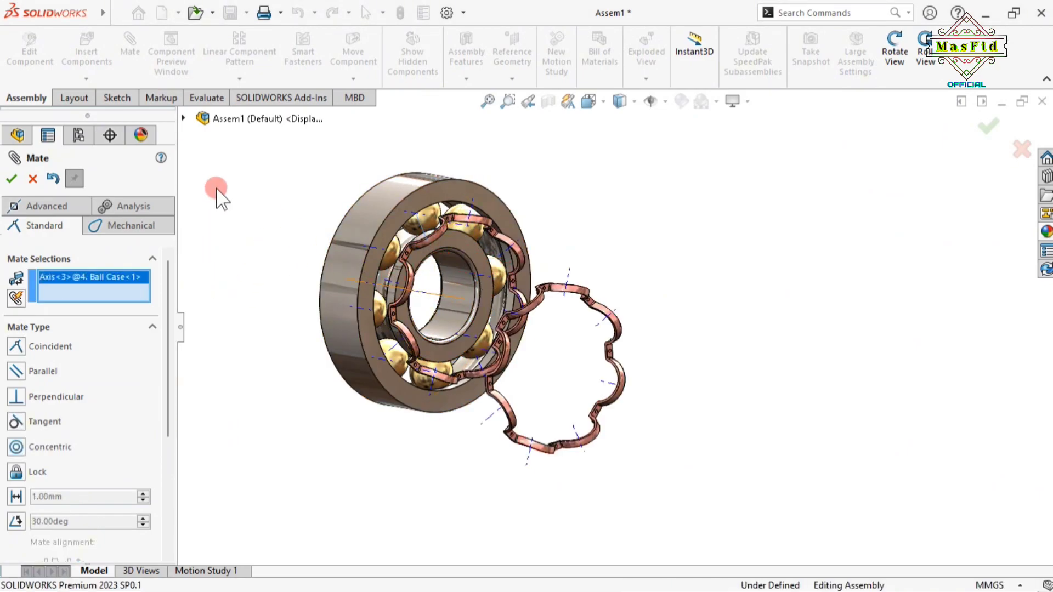
{"action": "scroll", "coordinate": [378, 215], "scroll_direction": "up", "scroll_amount": 4}
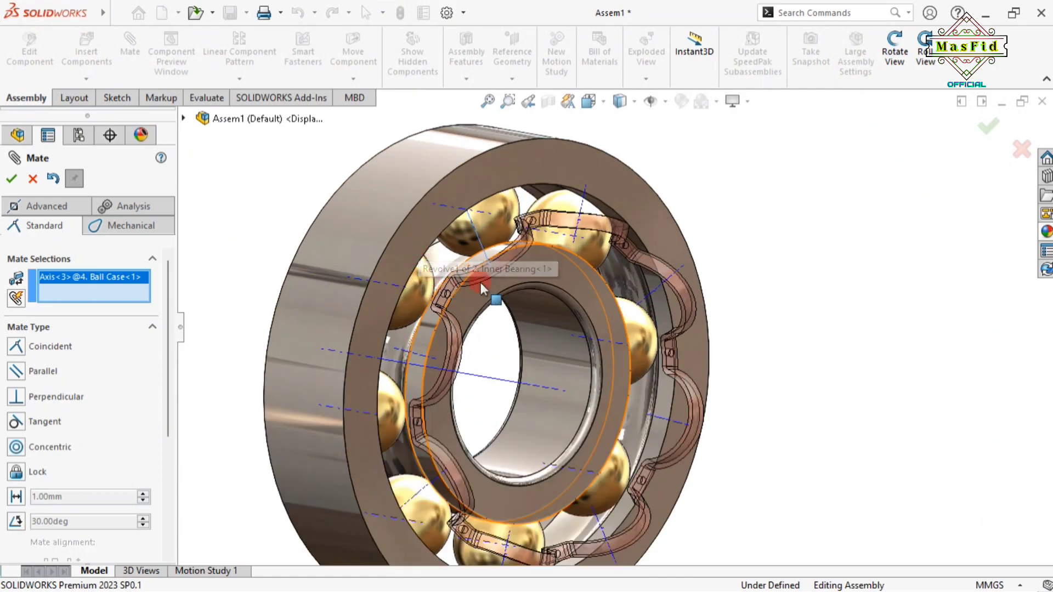
{"action": "scroll", "coordinate": [265, 262], "scroll_direction": "down", "scroll_amount": 3}
{"action": "right_click", "coordinate": [103, 296]}
{"action": "left_click", "coordinate": [134, 291]}
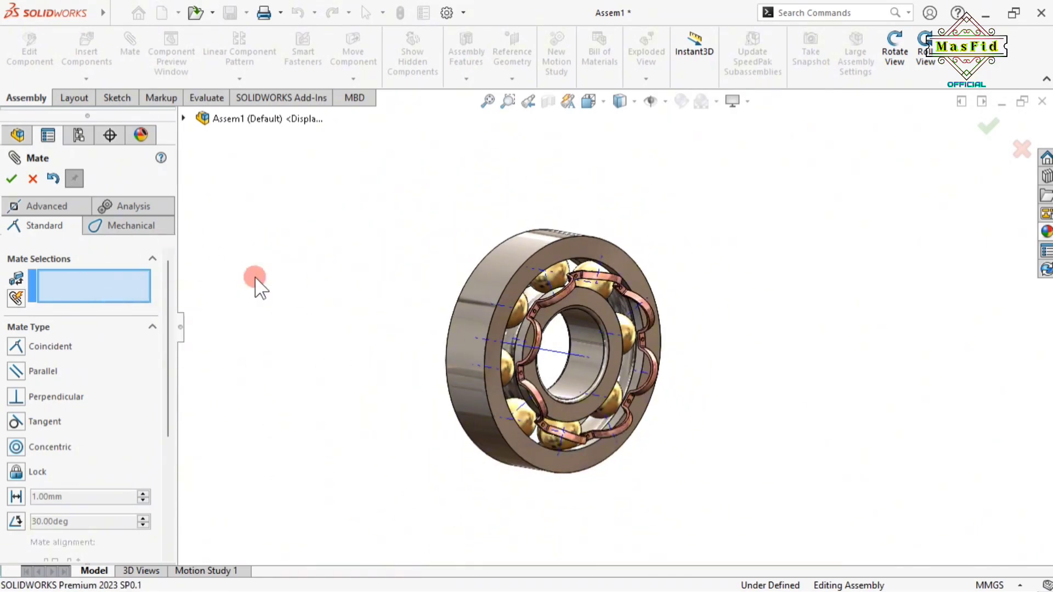
{"action": "left_click", "coordinate": [552, 297]}
{"action": "right_click", "coordinate": [80, 285]}
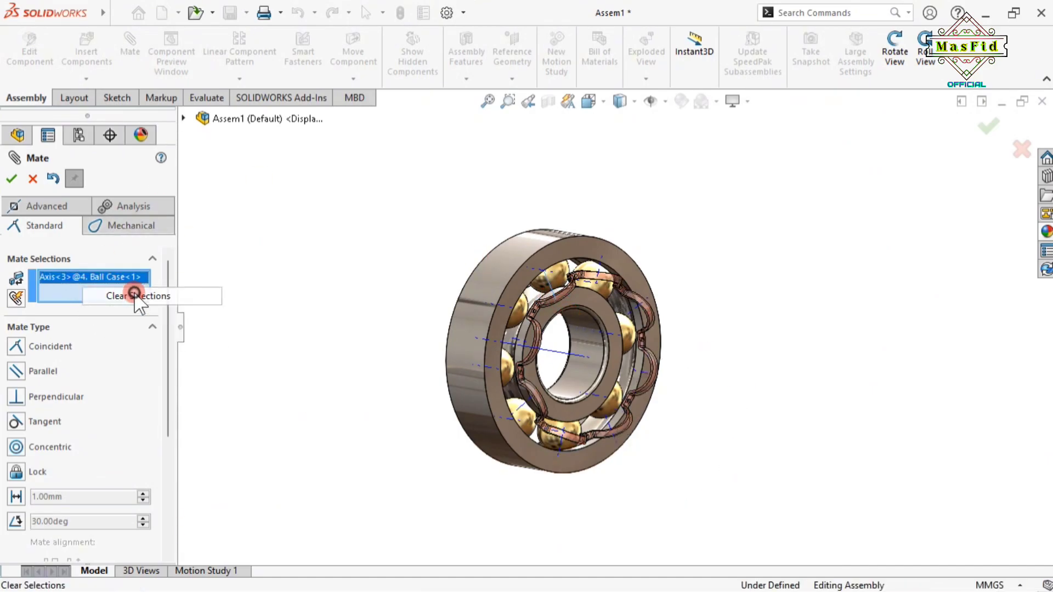
Clear selections and drag the cage out to the bearing's right
{"action": "left_click", "coordinate": [135, 296]}
{"action": "left_click_drag", "start_coordinate": [560, 348], "coordinate": [763, 400]}
{"action": "left_click", "coordinate": [894, 60]}
{"action": "left_click_drag", "start_coordinate": [801, 261], "coordinate": [878, 282]}
{"action": "left_click", "coordinate": [895, 55]}
Mate a cage pocket face Concentric with a ball's surface
{"action": "left_click", "coordinate": [53, 280]}
{"action": "scroll", "coordinate": [812, 331], "scroll_direction": "down", "scroll_amount": 5}
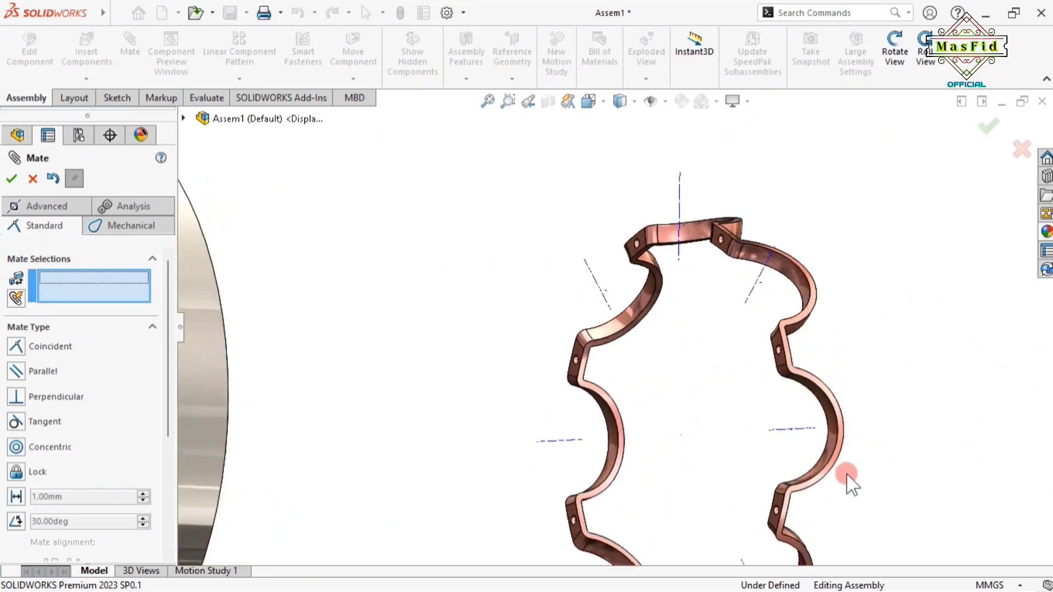
{"action": "left_click", "coordinate": [832, 430]}
{"action": "scroll", "coordinate": [654, 357], "scroll_direction": "up", "scroll_amount": 5}
{"action": "left_click", "coordinate": [896, 52]}
{"action": "left_click_drag", "start_coordinate": [646, 288], "coordinate": [757, 192]}
{"action": "left_click", "coordinate": [900, 54]}
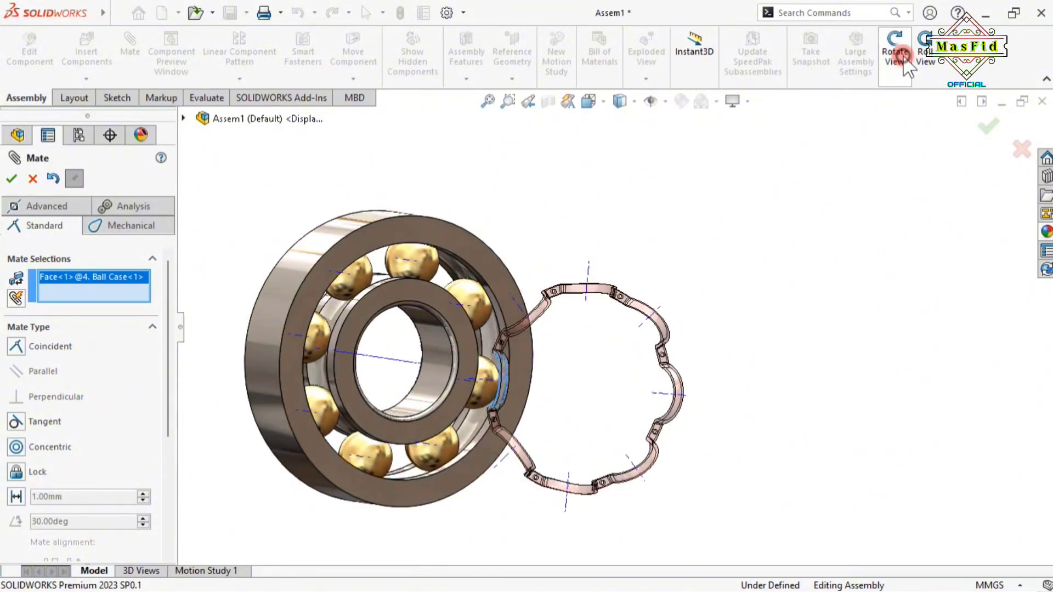
{"action": "scroll", "coordinate": [317, 332], "scroll_direction": "down", "scroll_amount": 5}
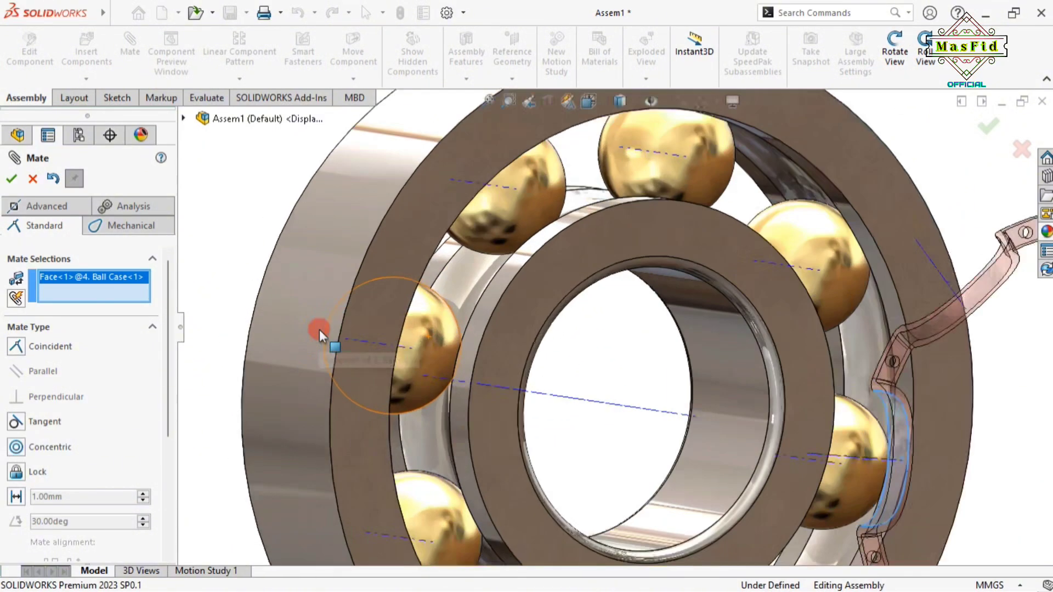
{"action": "left_click", "coordinate": [424, 330]}
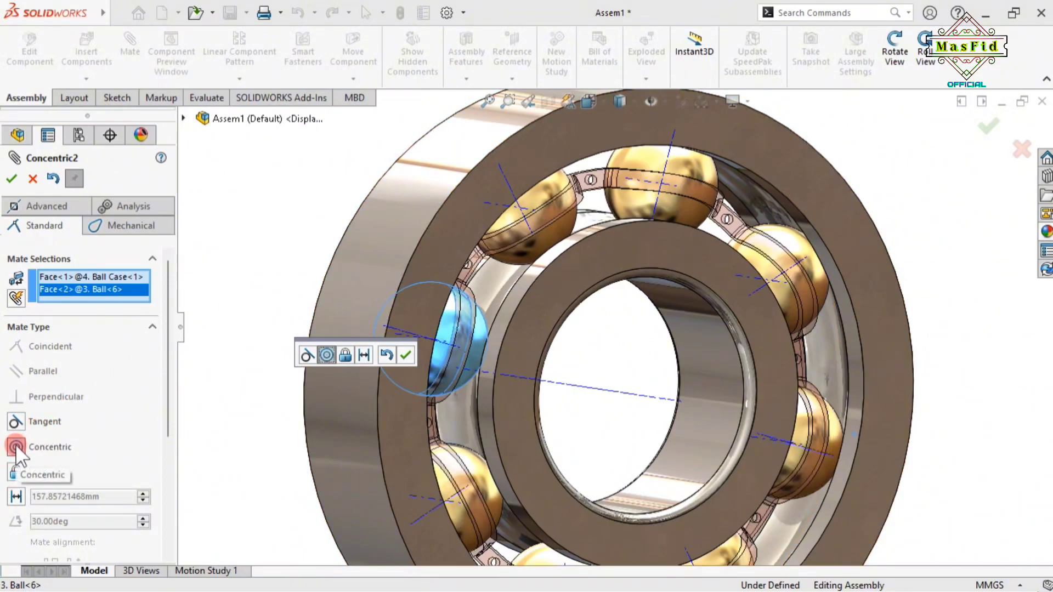
{"action": "left_click", "coordinate": [11, 178]}
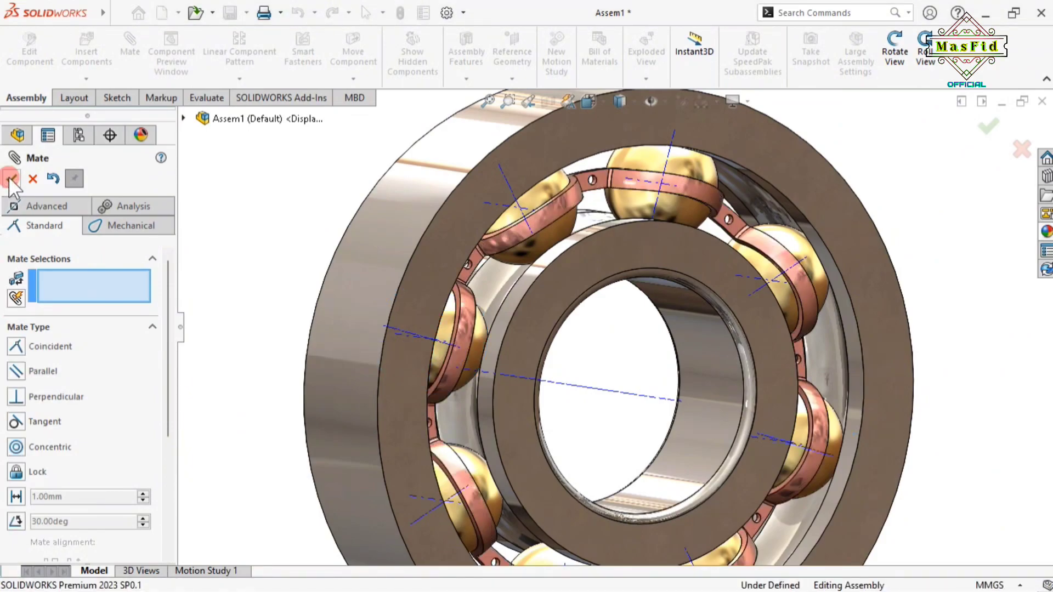
{"action": "left_click", "coordinate": [11, 178]}
Fit the assembly in view and hide the temporary axes
{"action": "key", "text": "f"}
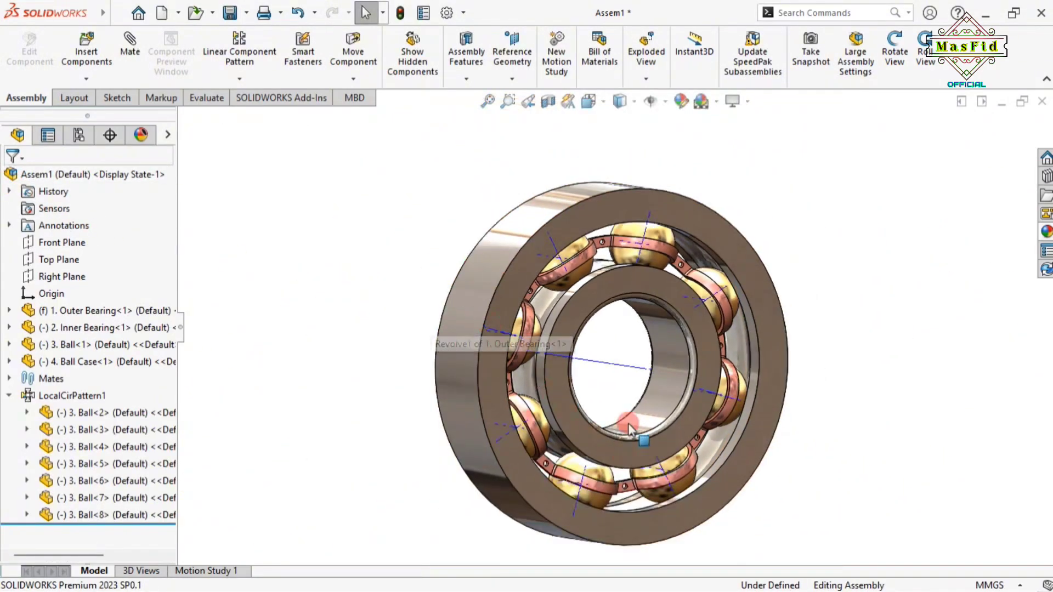
{"action": "left_click", "coordinate": [665, 101]}
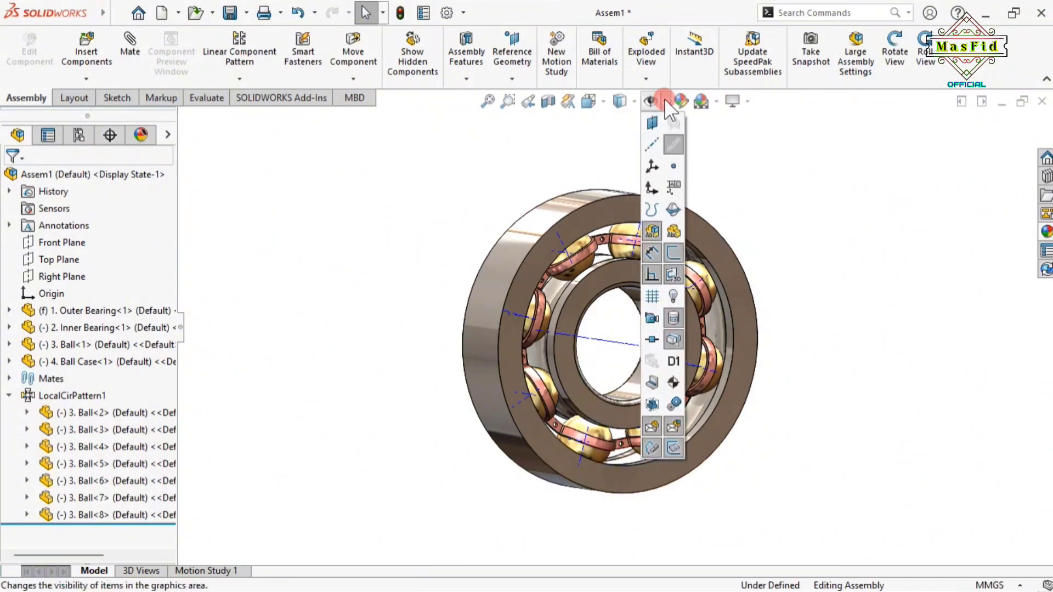
{"action": "left_click", "coordinate": [673, 143]}
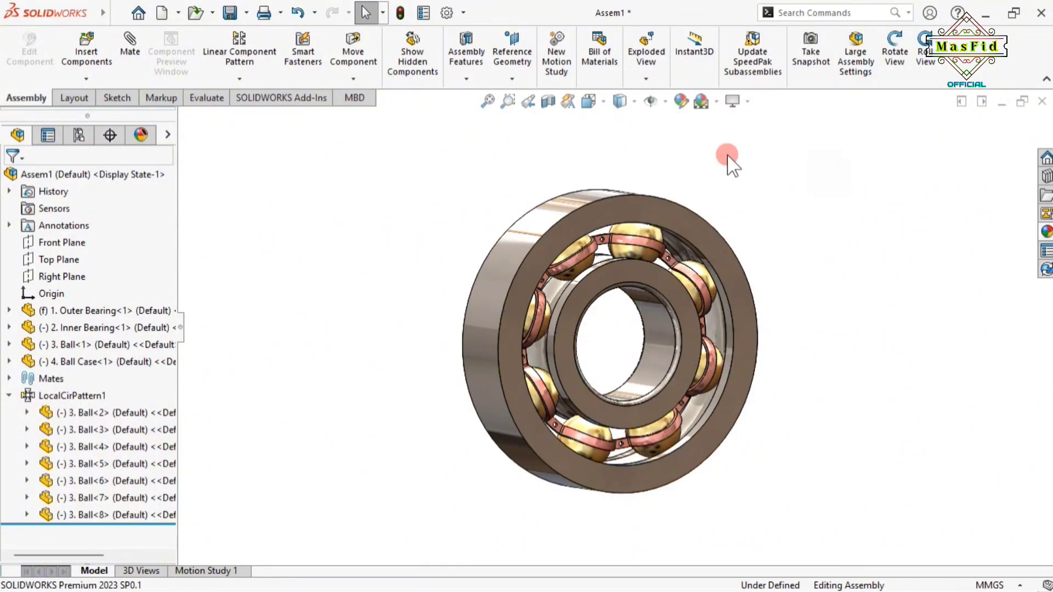
Orbit the bearing and show the component pattern types list
{"action": "left_click", "coordinate": [897, 53]}
{"action": "left_click_drag", "start_coordinate": [760, 195], "coordinate": [866, 367]}
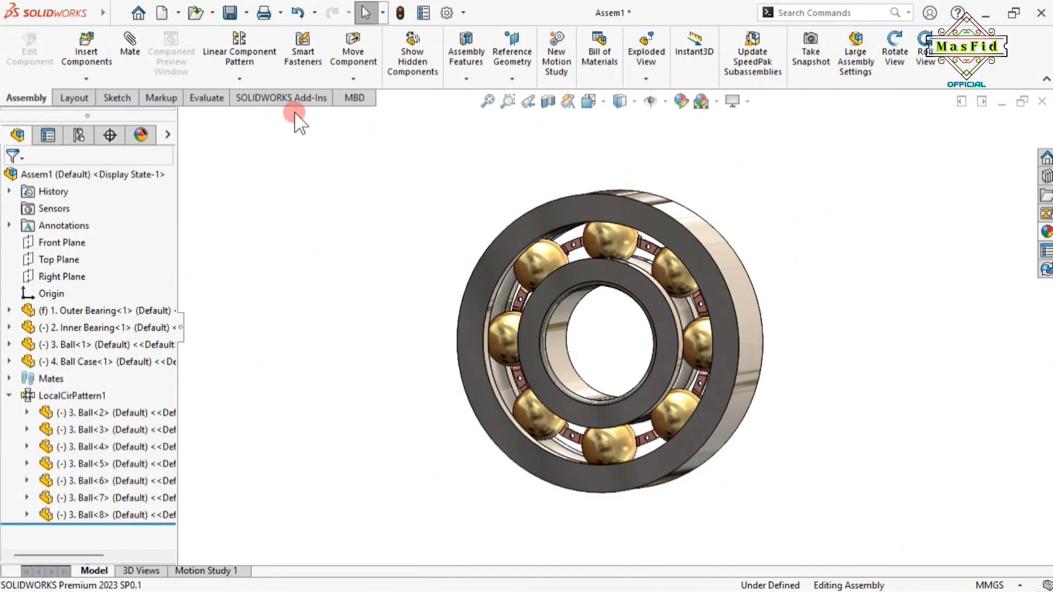
{"action": "left_click", "coordinate": [251, 79]}
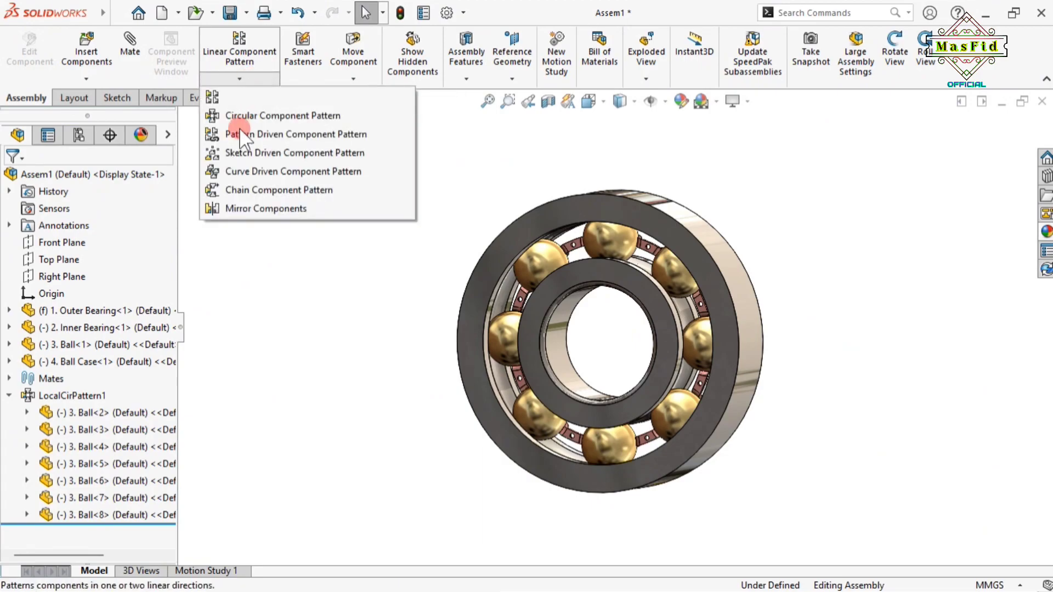
Mirror Ball Case-1 about its own flat face to complete the cage
{"action": "left_click", "coordinate": [255, 208]}
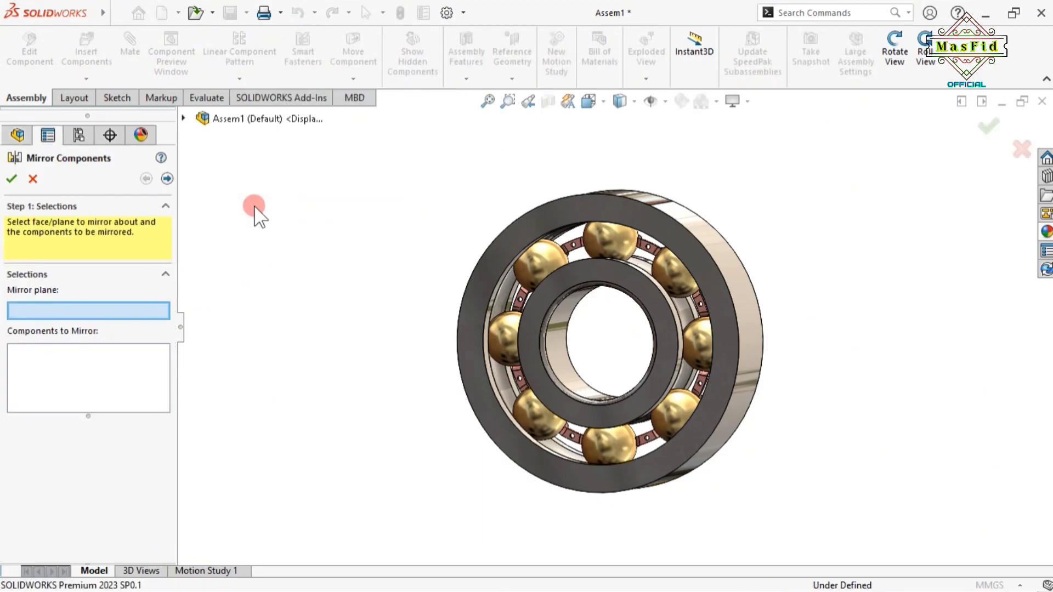
{"action": "left_click", "coordinate": [44, 361]}
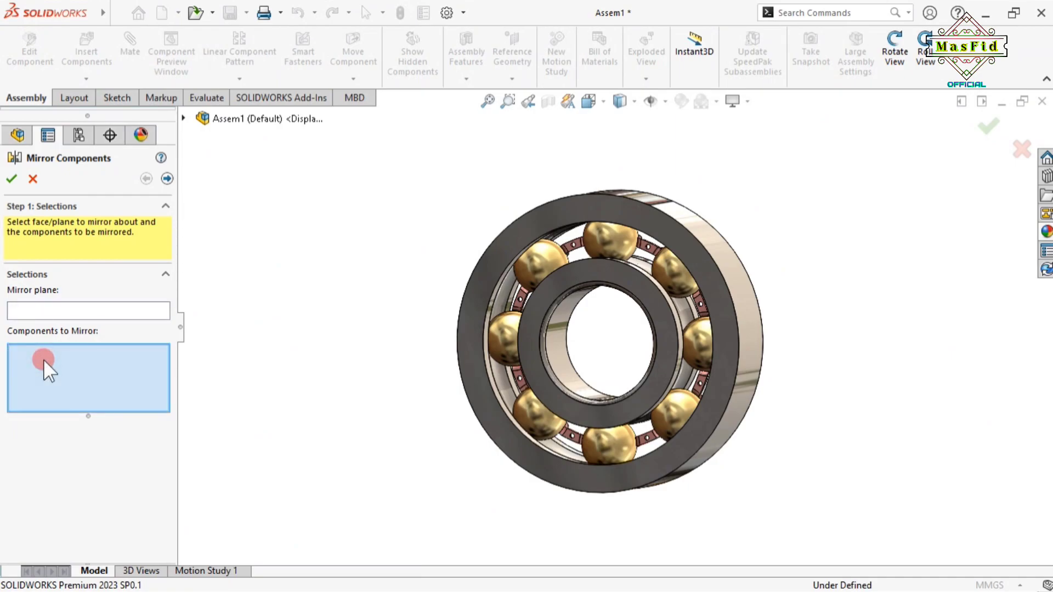
{"action": "scroll", "coordinate": [639, 252], "scroll_direction": "down", "scroll_amount": 3}
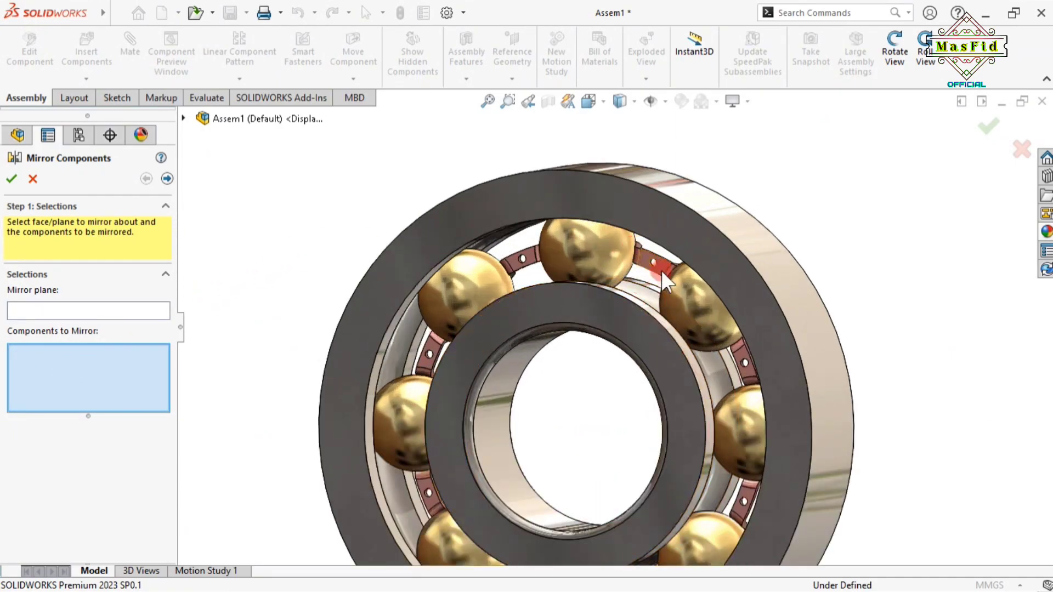
{"action": "left_click", "coordinate": [675, 277]}
{"action": "scroll", "coordinate": [634, 510], "scroll_direction": "down", "scroll_amount": 2}
{"action": "scroll", "coordinate": [635, 510], "scroll_direction": "up", "scroll_amount": 2}
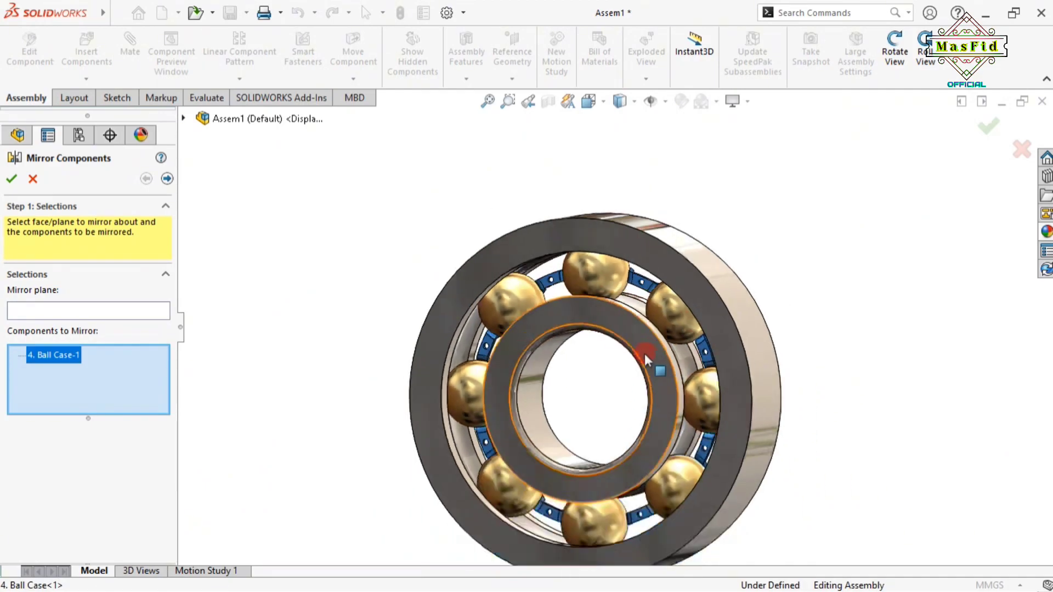
{"action": "left_click", "coordinate": [71, 311]}
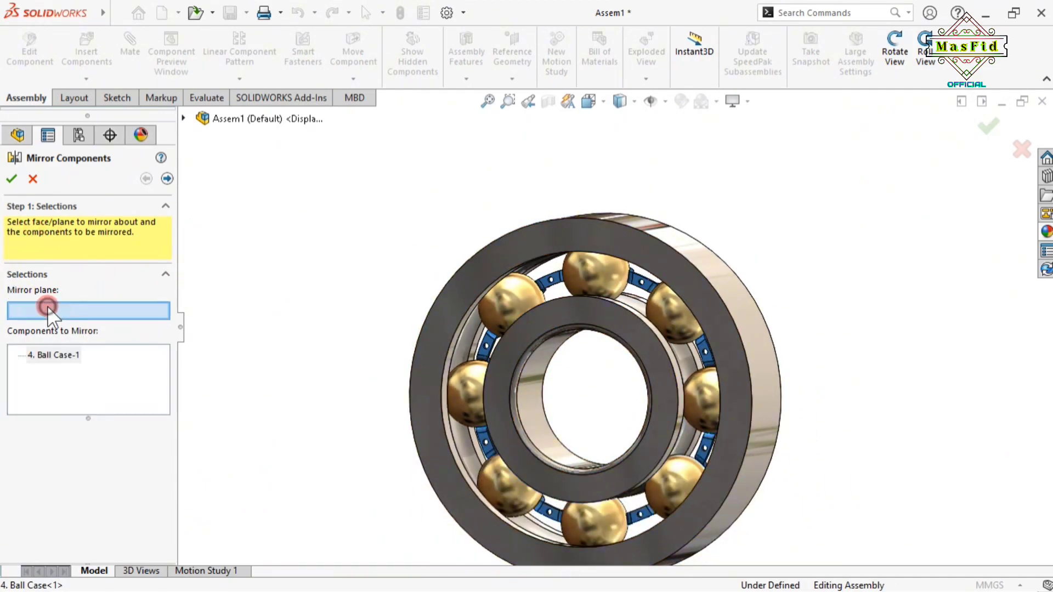
{"action": "scroll", "coordinate": [560, 296], "scroll_direction": "down", "scroll_amount": 5}
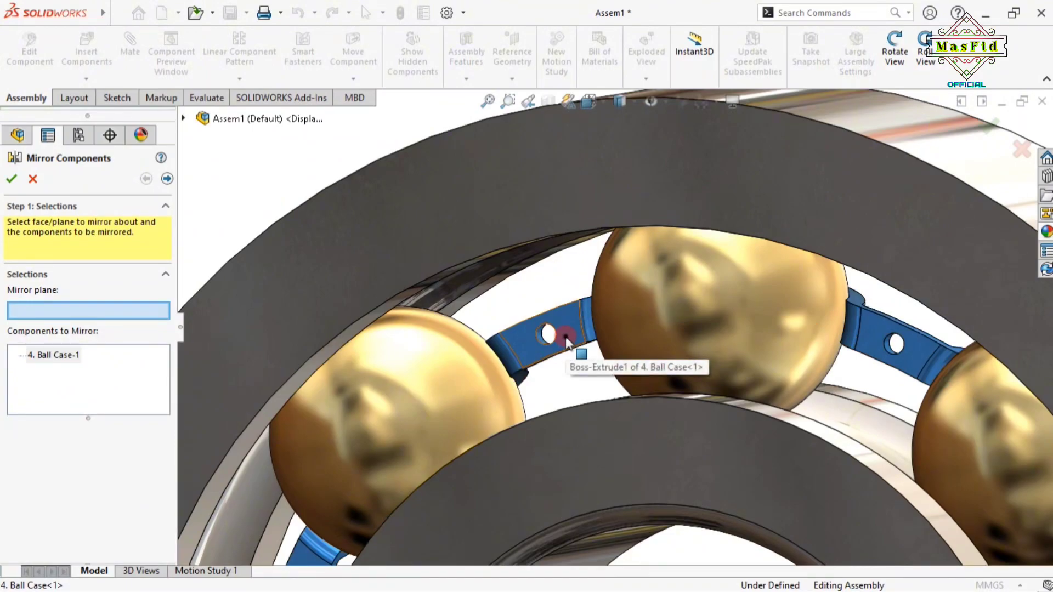
{"action": "left_click", "coordinate": [565, 336]}
{"action": "scroll", "coordinate": [615, 428], "scroll_direction": "up", "scroll_amount": 5}
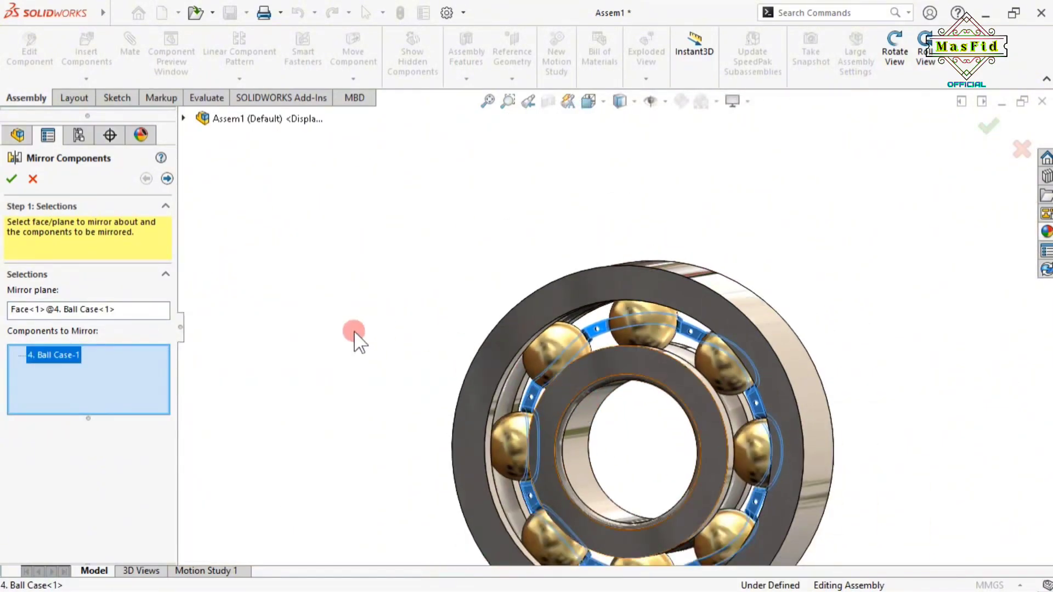
{"action": "scroll", "coordinate": [639, 446], "scroll_direction": "up", "scroll_amount": 2}
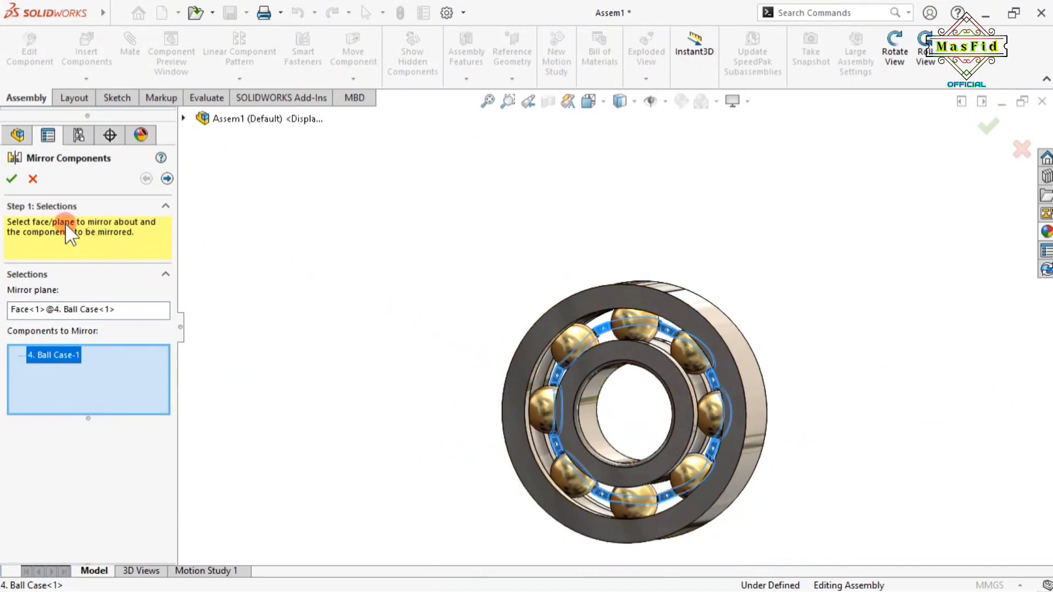
{"action": "left_click", "coordinate": [12, 179]}
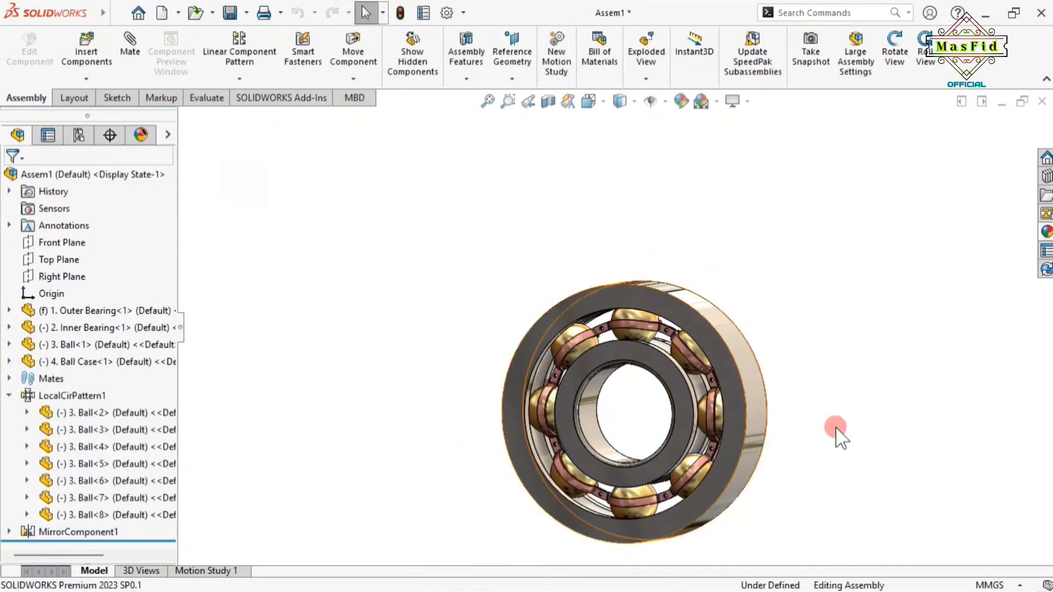
Turn the inner ring to check the balls and cage spin together
{"action": "left_click", "coordinate": [895, 56]}
{"action": "left_click_drag", "start_coordinate": [889, 423], "coordinate": [659, 377]}
{"action": "left_click", "coordinate": [889, 63]}
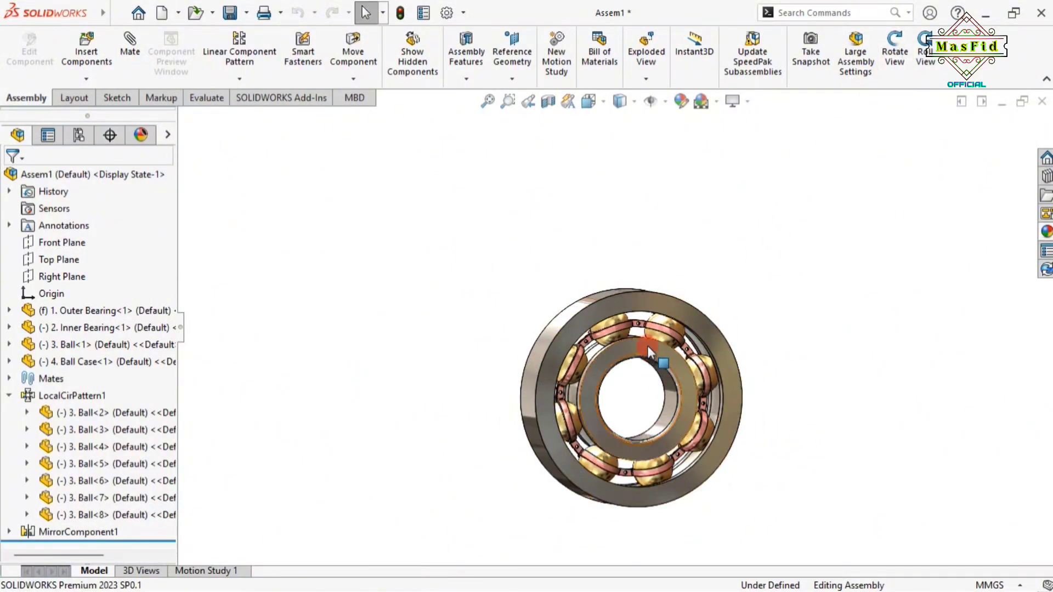
{"action": "left_click_drag", "start_coordinate": [682, 430], "coordinate": [629, 341]}
{"action": "scroll", "coordinate": [626, 324], "scroll_direction": "down", "scroll_amount": 6}
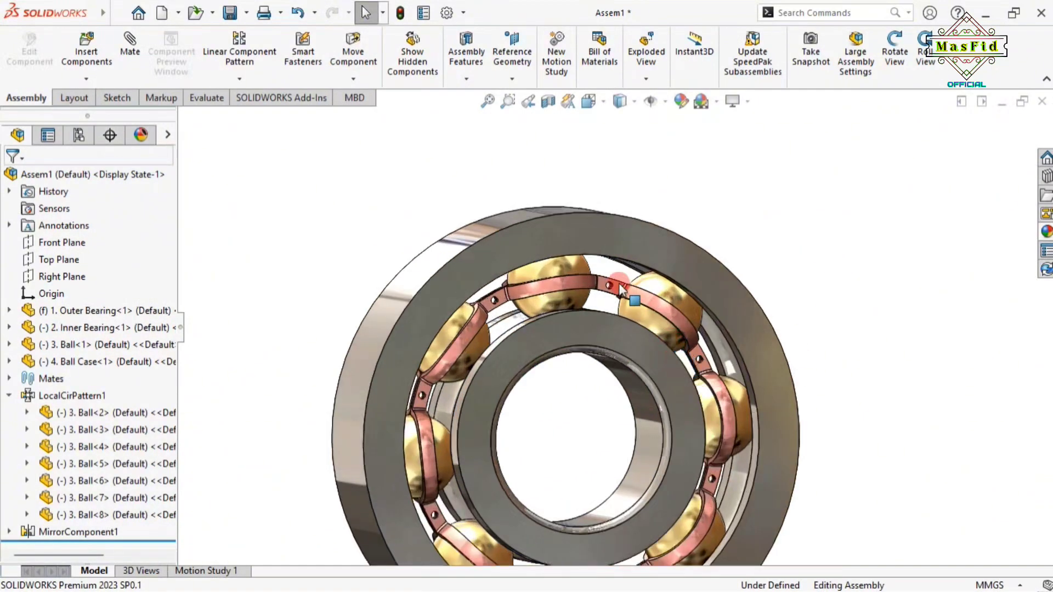
{"action": "scroll", "coordinate": [568, 300], "scroll_direction": "down", "scroll_amount": 2}
{"action": "scroll", "coordinate": [621, 352], "scroll_direction": "up", "scroll_amount": 9}
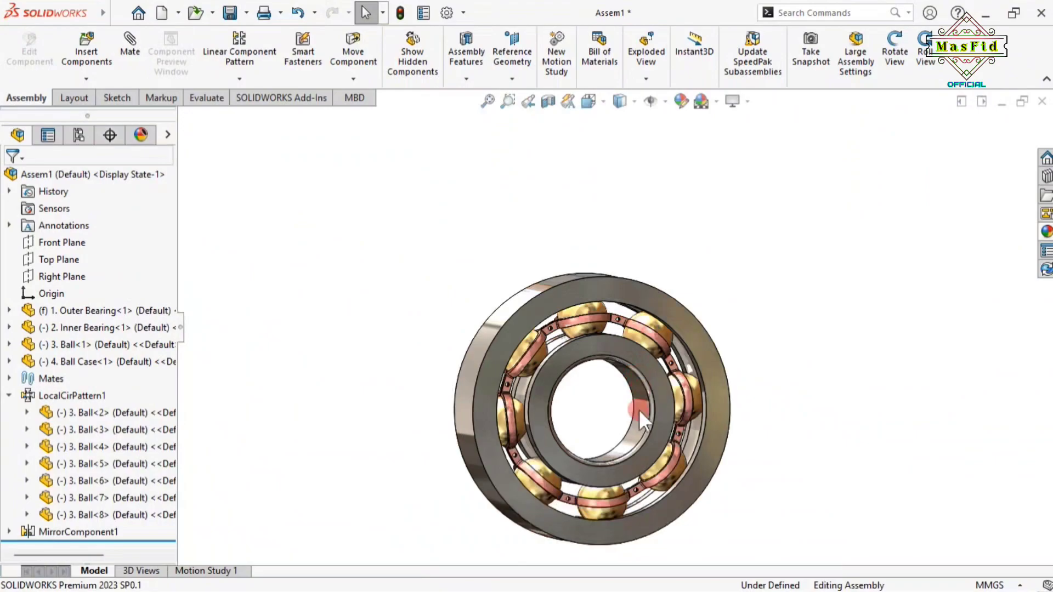
{"action": "scroll", "coordinate": [607, 419], "scroll_direction": "down", "scroll_amount": 4}
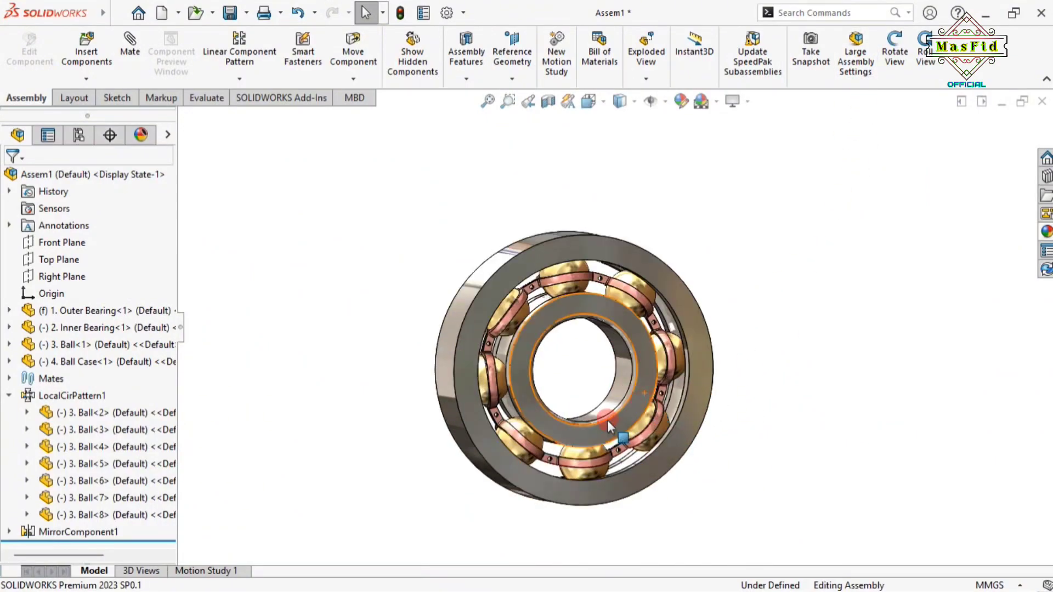
{"action": "left_click", "coordinate": [901, 65]}
{"action": "left_click_drag", "start_coordinate": [894, 273], "coordinate": [870, 265]}
{"action": "left_click", "coordinate": [898, 62]}
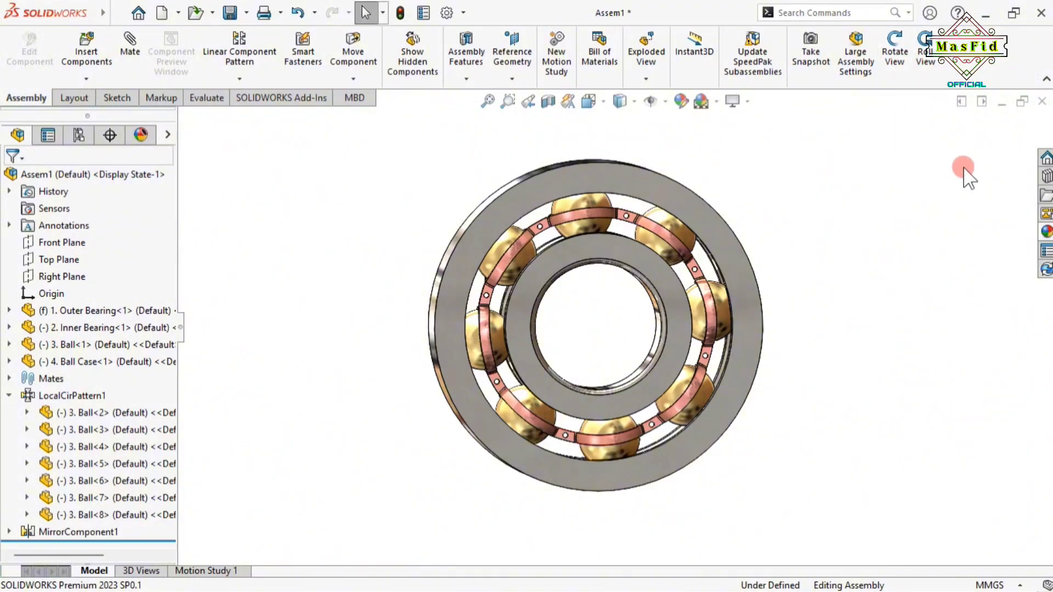
Add in the Toolbox library from the Design Library
{"action": "left_click", "coordinate": [1047, 176]}
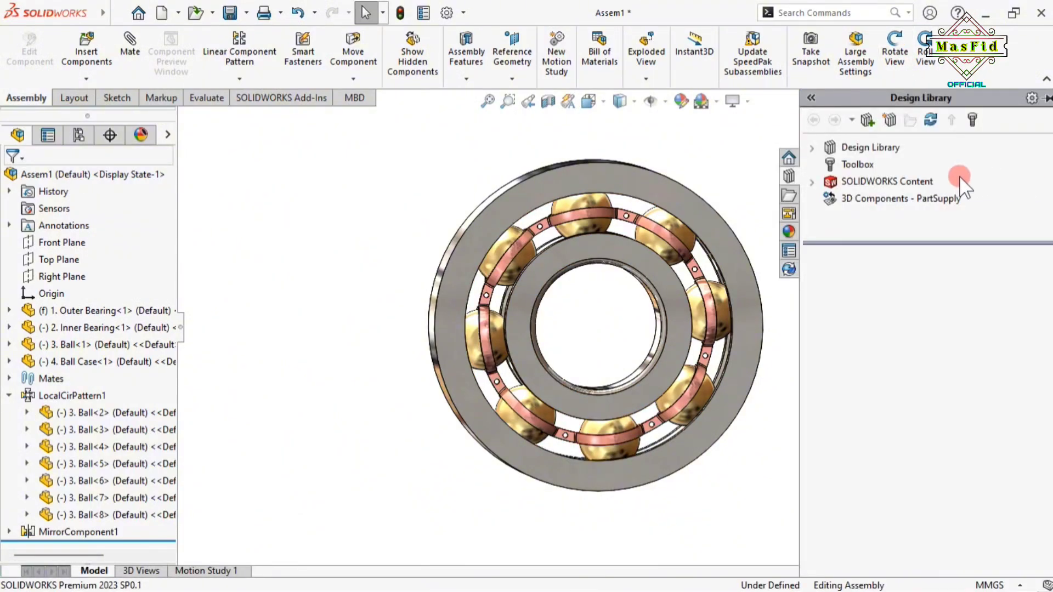
{"action": "left_click", "coordinate": [847, 165]}
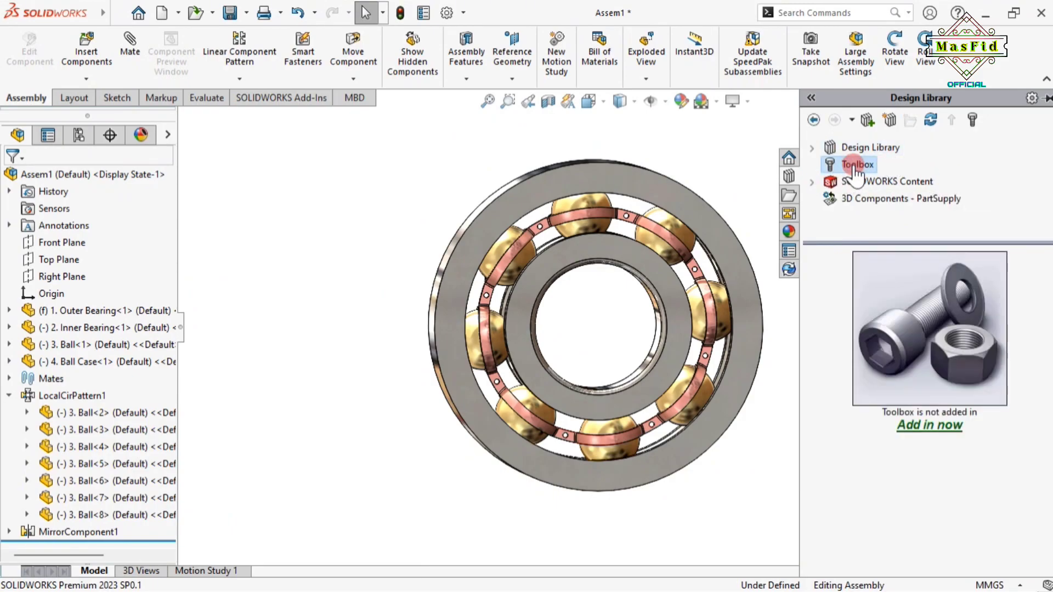
{"action": "left_click", "coordinate": [931, 427]}
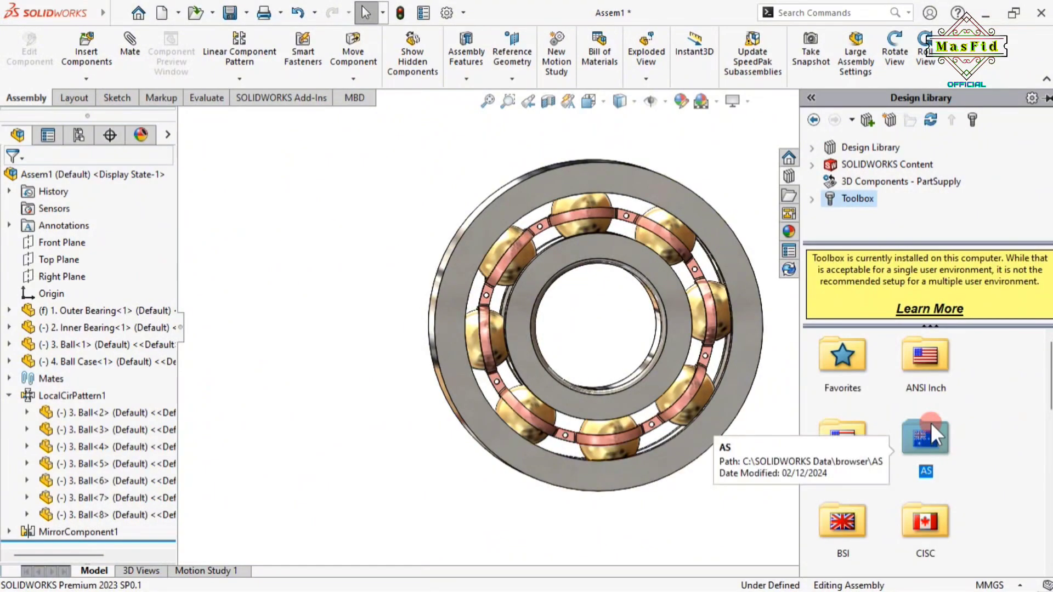
{"action": "scroll", "coordinate": [906, 439], "scroll_direction": "down", "scroll_amount": 3}
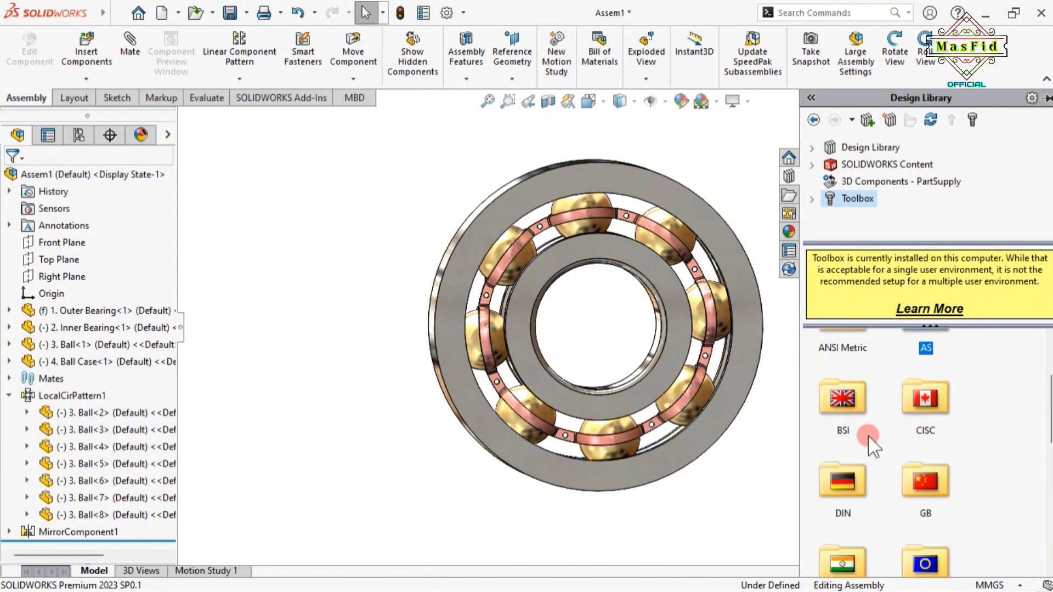
{"action": "scroll", "coordinate": [852, 451], "scroll_direction": "down", "scroll_amount": 2}
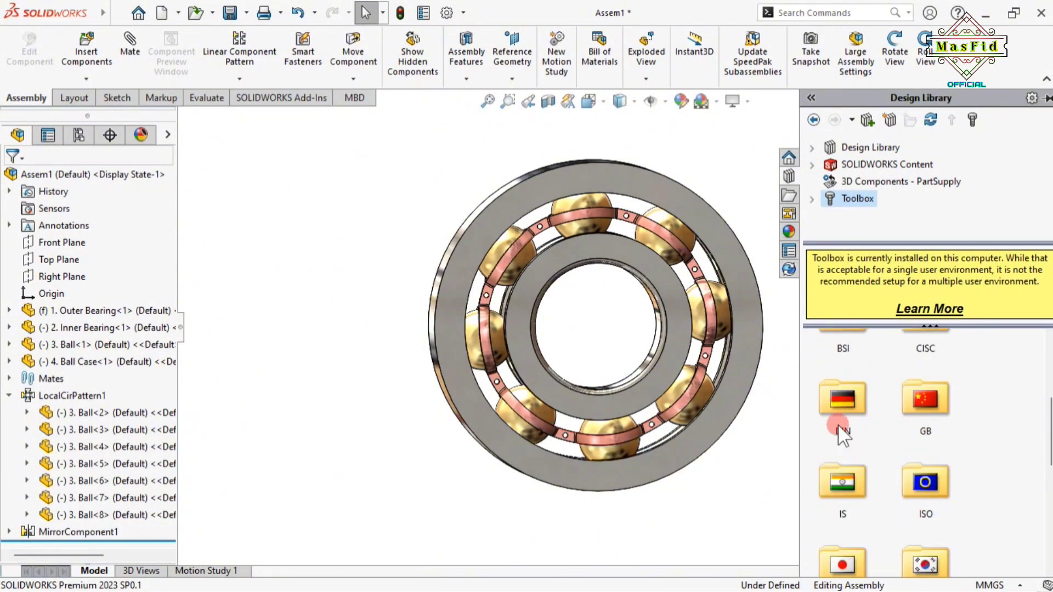
Drag the DIN 660 round-head rivet from DIN > Pins > Rivets into a cage hole
{"action": "double_click", "coordinate": [843, 398]}
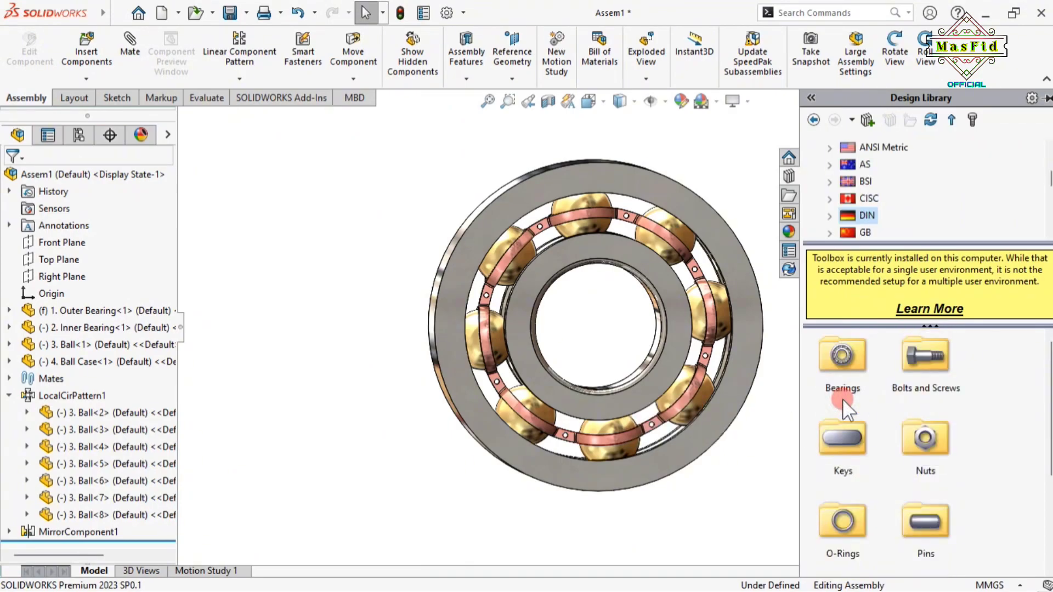
{"action": "left_click", "coordinate": [931, 510]}
{"action": "double_click", "coordinate": [922, 520]}
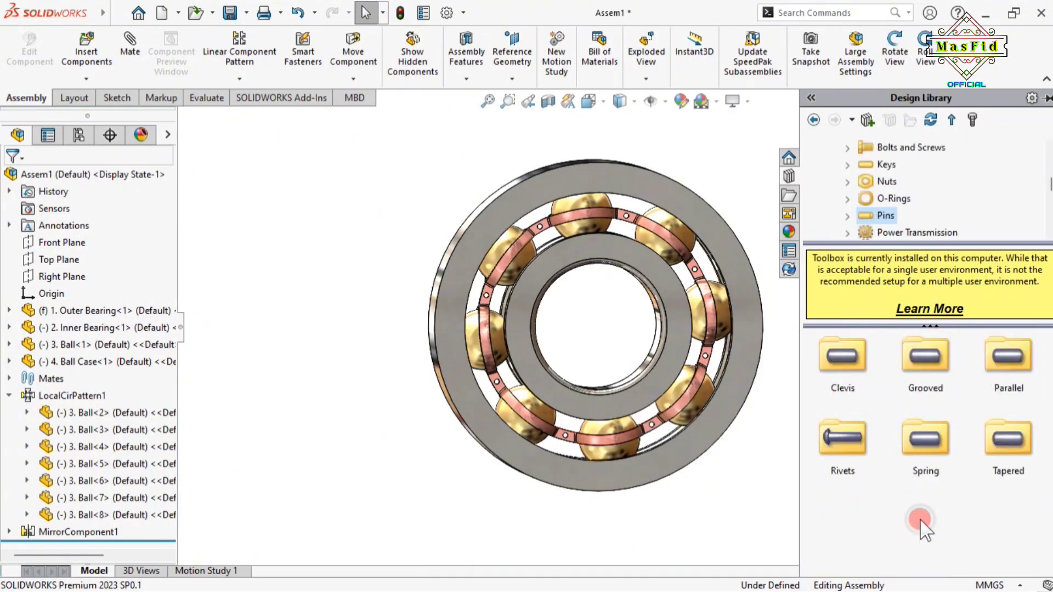
{"action": "double_click", "coordinate": [844, 448]}
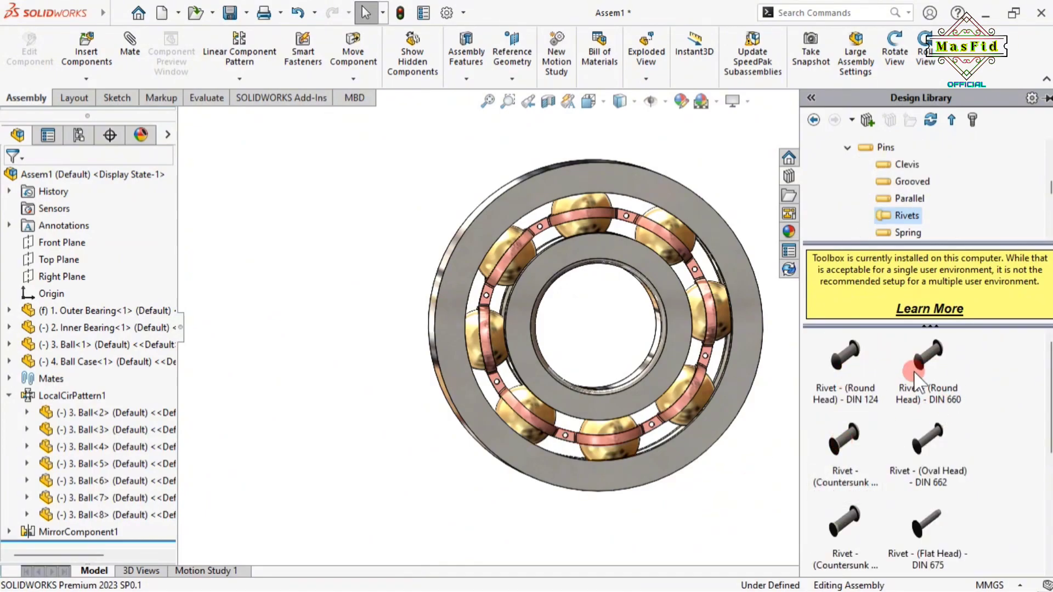
{"action": "mouse_move", "coordinate": [942, 413]}
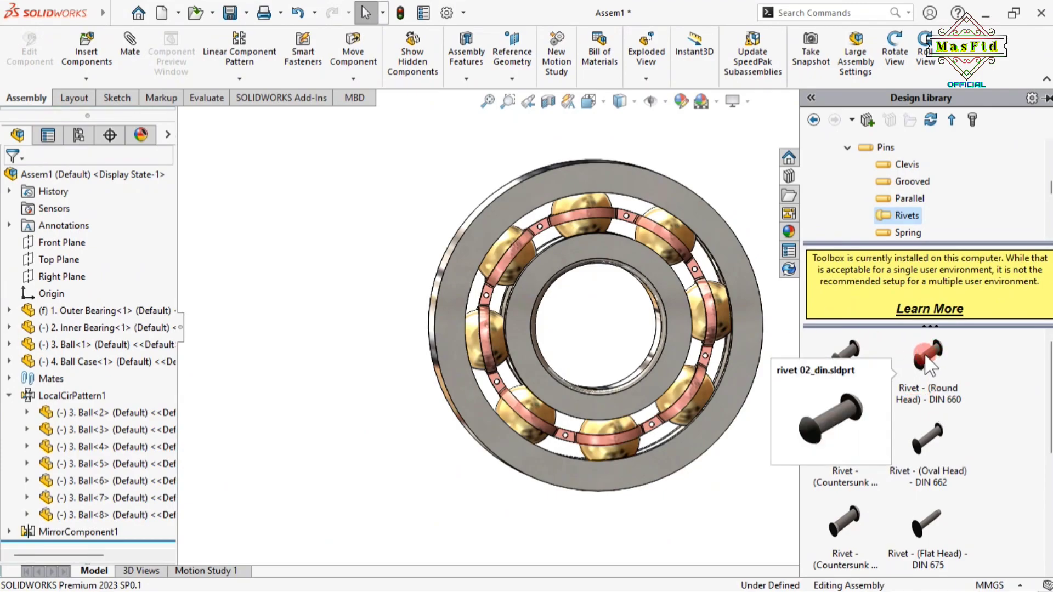
{"action": "left_click_drag", "start_coordinate": [931, 366], "coordinate": [695, 271]}
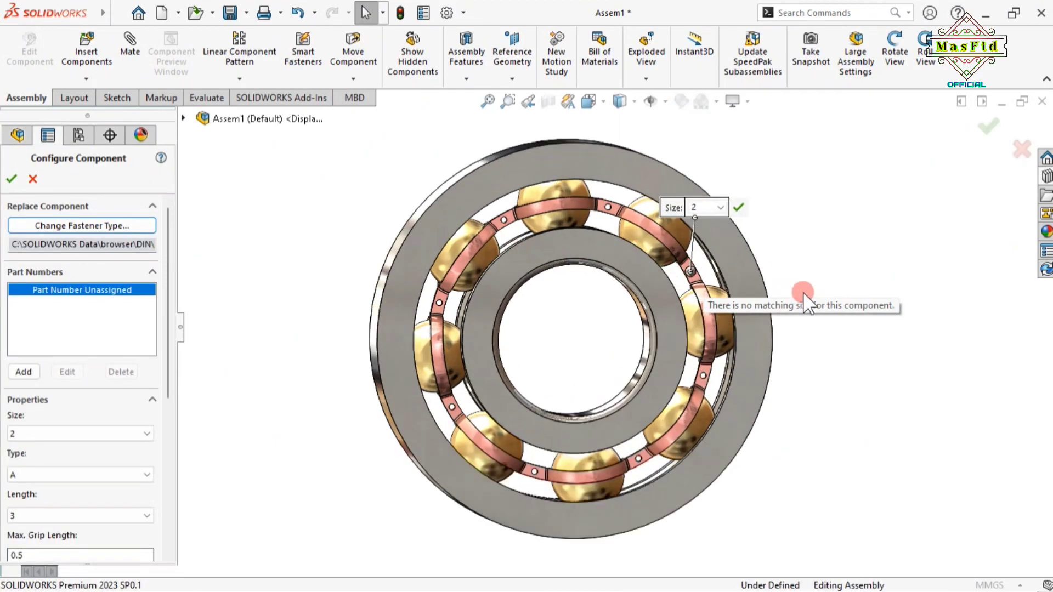
Set the DIN 660 rivet length to 6, confirm, and stop inserting copies
{"action": "scroll", "coordinate": [696, 272], "scroll_direction": "down", "scroll_amount": 3}
{"action": "scroll", "coordinate": [700, 275], "scroll_direction": "down", "scroll_amount": 5}
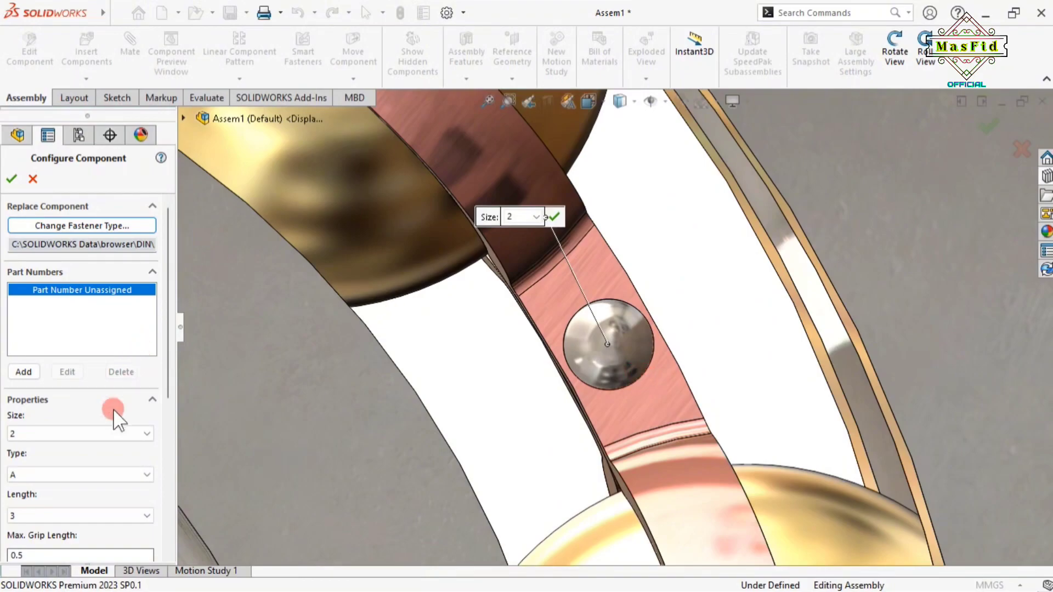
{"action": "left_click", "coordinate": [22, 515]}
{"action": "type", "text": "3"}
{"action": "left_click", "coordinate": [25, 515]}
{"action": "left_click", "coordinate": [22, 433]}
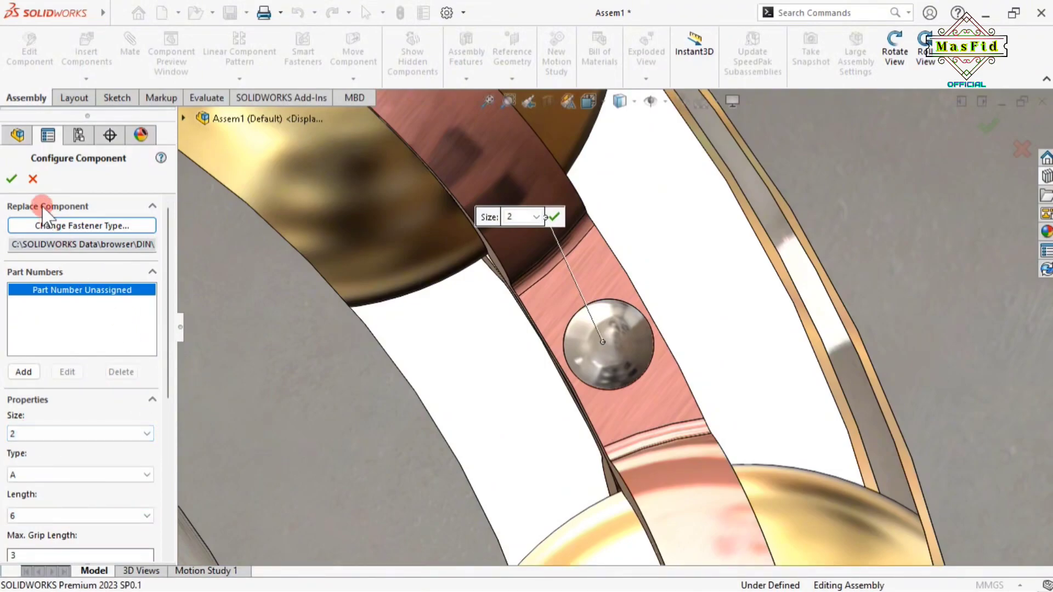
{"action": "left_click", "coordinate": [11, 175]}
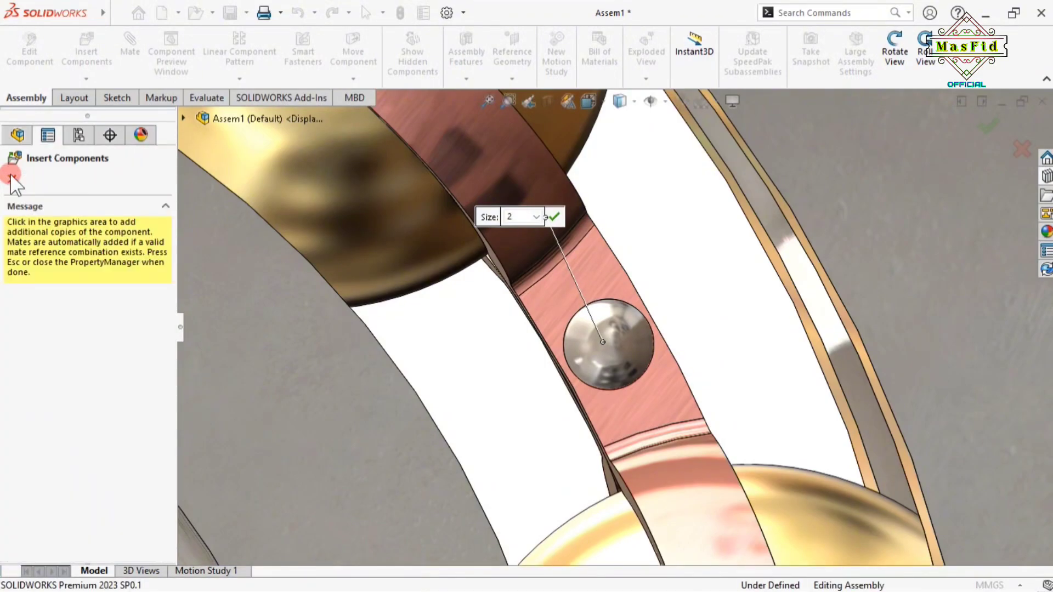
{"action": "left_click", "coordinate": [12, 179]}
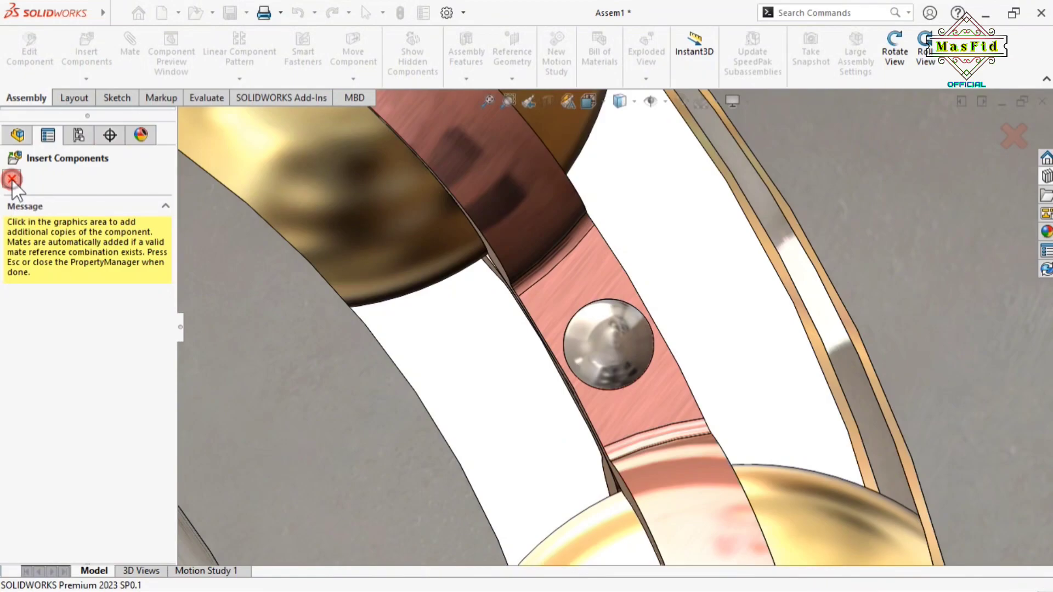
{"action": "scroll", "coordinate": [471, 305], "scroll_direction": "up", "scroll_amount": 5}
{"action": "scroll", "coordinate": [610, 333], "scroll_direction": "down", "scroll_amount": 6}
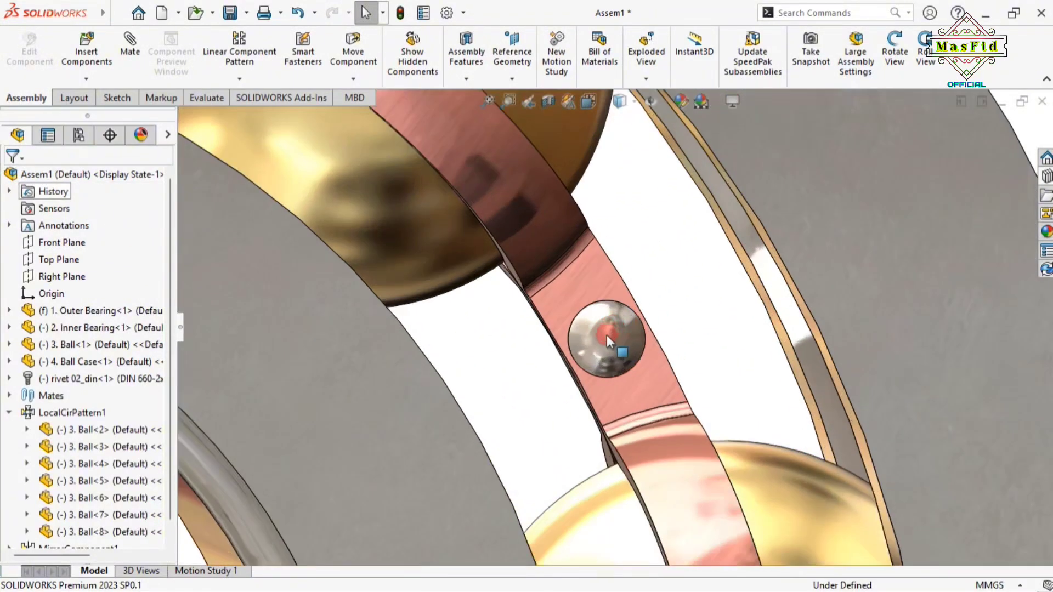
Orbit and zoom around the bearing to bring the cage rivet into view
{"action": "left_click", "coordinate": [895, 55]}
{"action": "left_click_drag", "start_coordinate": [850, 145], "coordinate": [568, 347]}
{"action": "scroll", "coordinate": [670, 329], "scroll_direction": "up", "scroll_amount": 5}
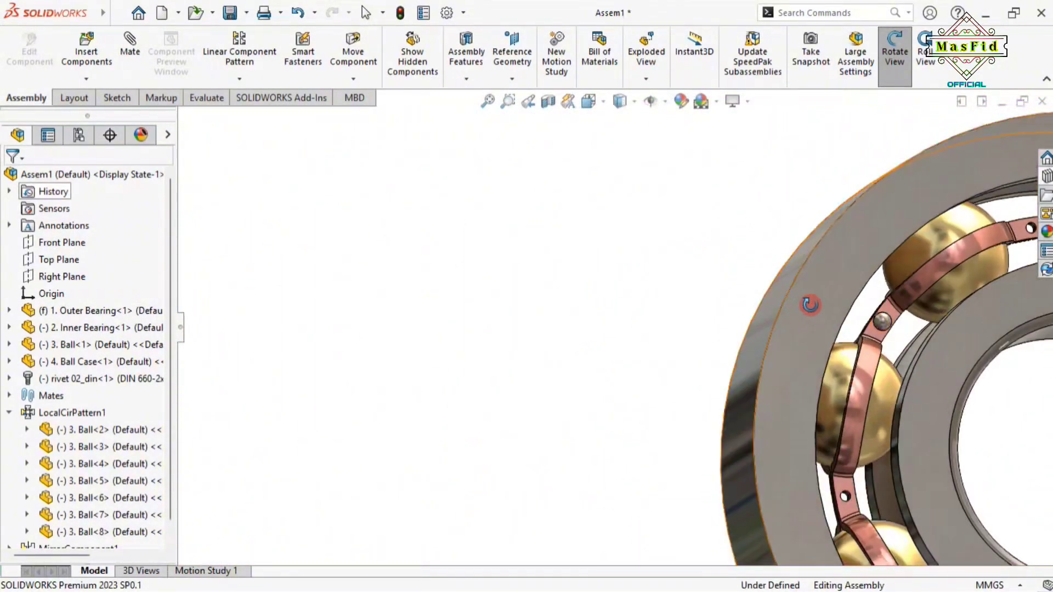
{"action": "scroll", "coordinate": [715, 332], "scroll_direction": "down", "scroll_amount": 10}
{"action": "scroll", "coordinate": [708, 332], "scroll_direction": "up", "scroll_amount": 8}
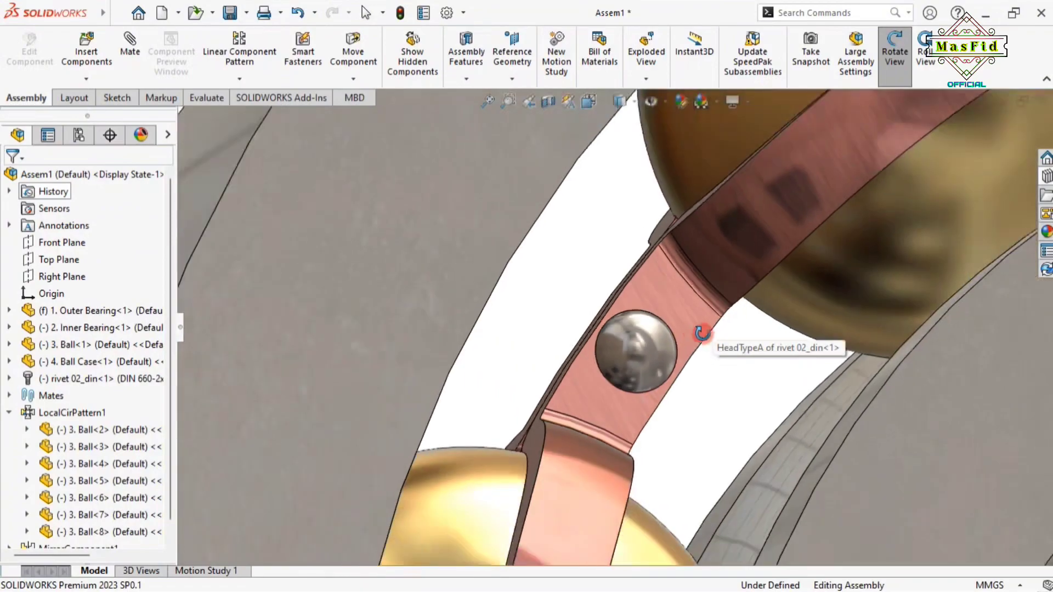
{"action": "scroll", "coordinate": [665, 341], "scroll_direction": "down", "scroll_amount": 10}
{"action": "scroll", "coordinate": [620, 329], "scroll_direction": "up", "scroll_amount": 10}
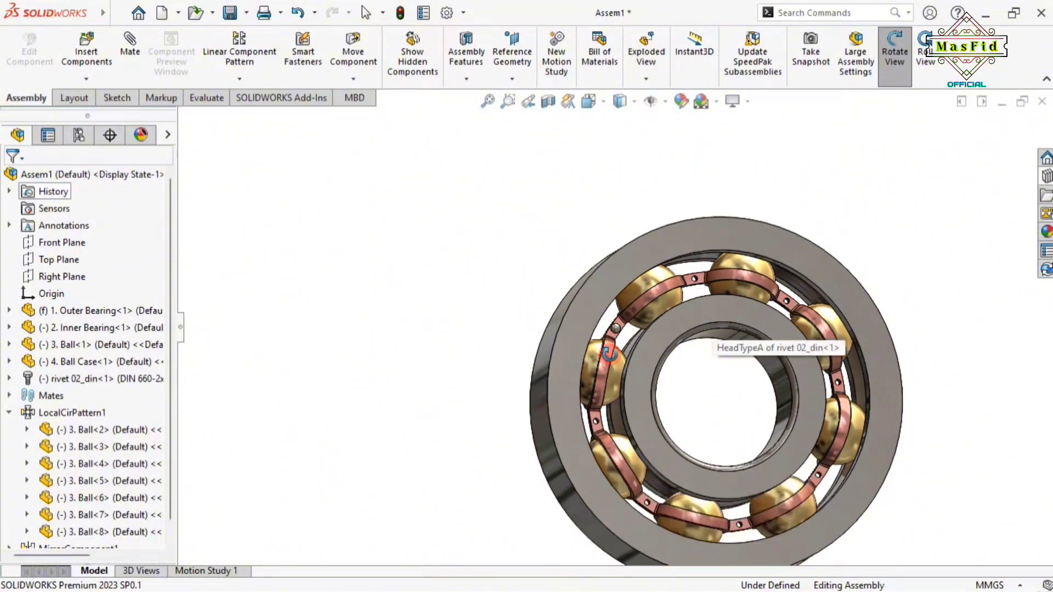
{"action": "scroll", "coordinate": [610, 354], "scroll_direction": "up", "scroll_amount": 2}
{"action": "middle_click_drag", "start_coordinate": [610, 354], "coordinate": [855, 345]}
{"action": "scroll", "coordinate": [508, 354], "scroll_direction": "down", "scroll_amount": 10}
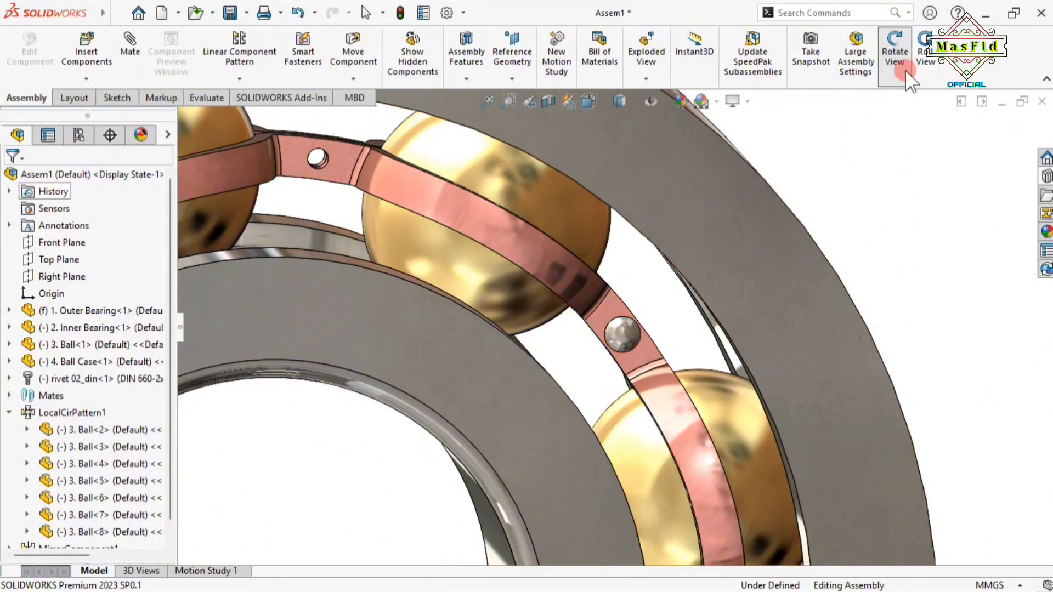
{"action": "left_click", "coordinate": [895, 52]}
Select the DIN 660 rivet on the cage and open the Linear Component Pattern dropdown
{"action": "scroll", "coordinate": [631, 330], "scroll_direction": "down", "scroll_amount": 5}
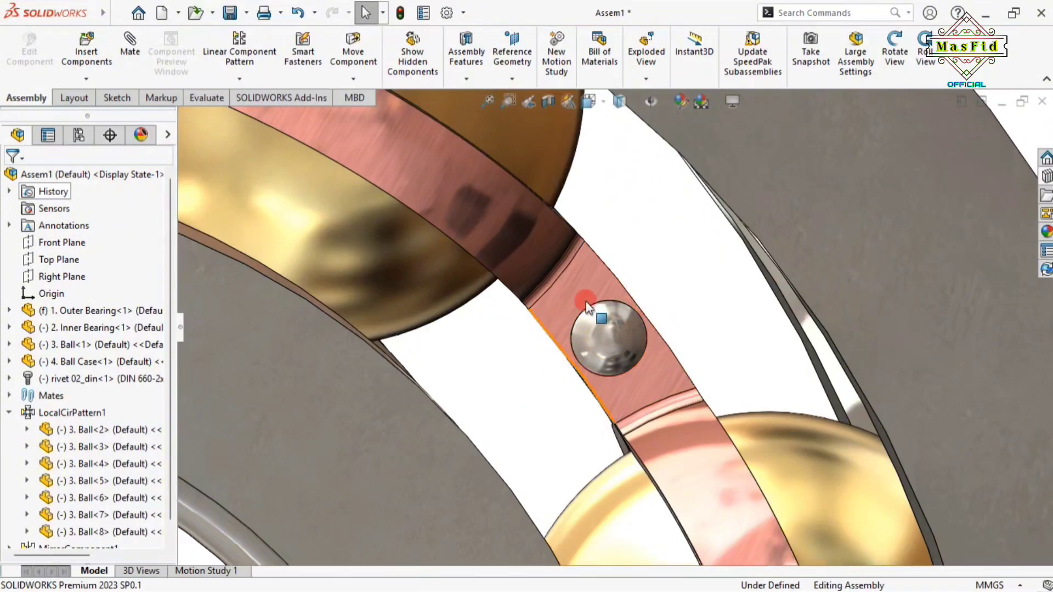
{"action": "scroll", "coordinate": [585, 344], "scroll_direction": "up", "scroll_amount": 1}
{"action": "scroll", "coordinate": [589, 349], "scroll_direction": "up", "scroll_amount": 3}
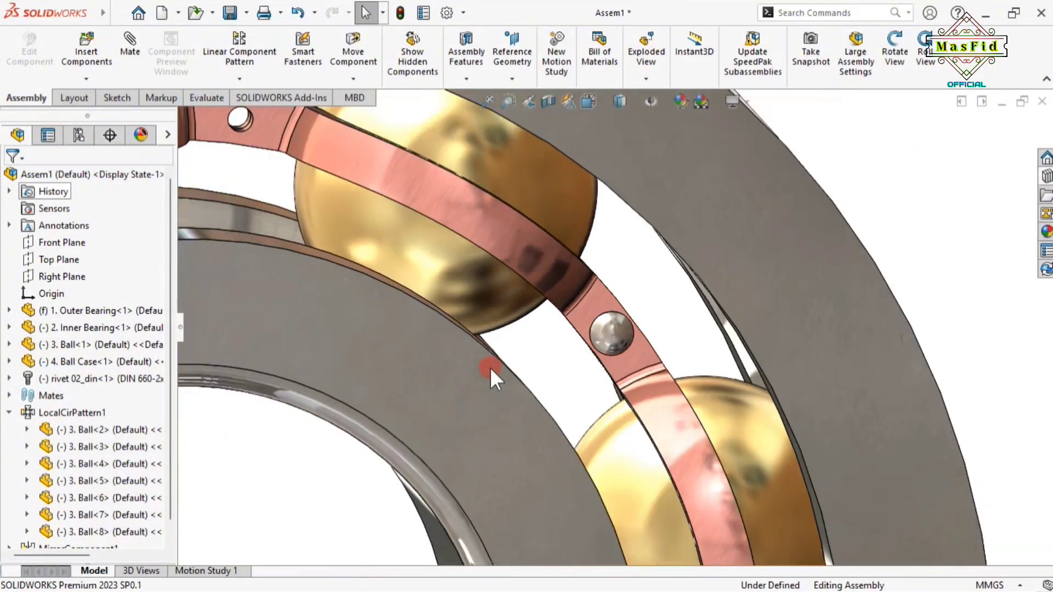
{"action": "scroll", "coordinate": [391, 282], "scroll_direction": "up", "scroll_amount": 2}
{"action": "scroll", "coordinate": [609, 334], "scroll_direction": "down", "scroll_amount": 4}
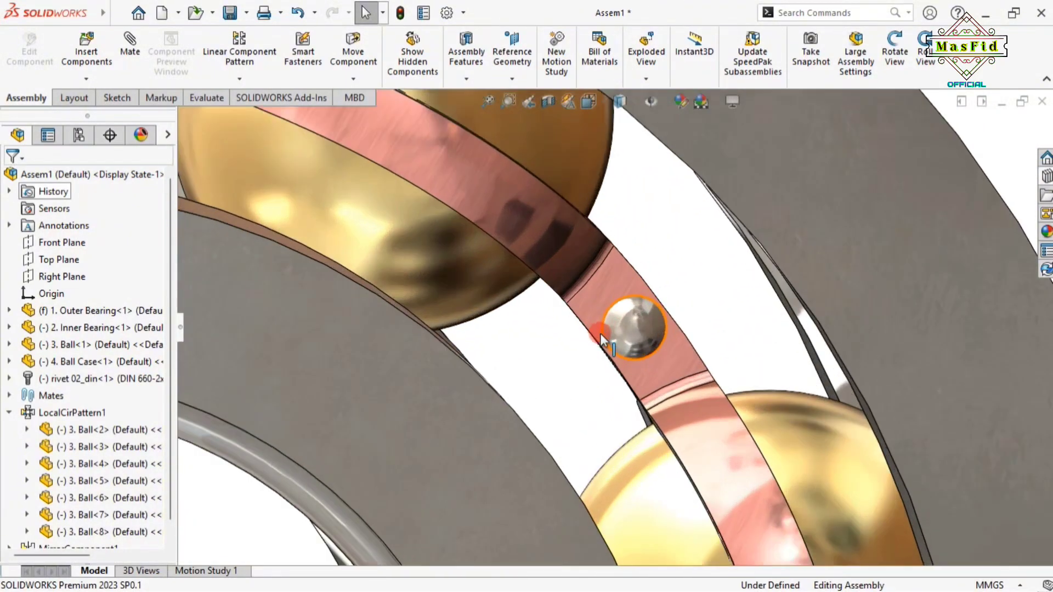
{"action": "scroll", "coordinate": [609, 333], "scroll_direction": "up", "scroll_amount": 4}
{"action": "scroll", "coordinate": [601, 336], "scroll_direction": "down", "scroll_amount": 5}
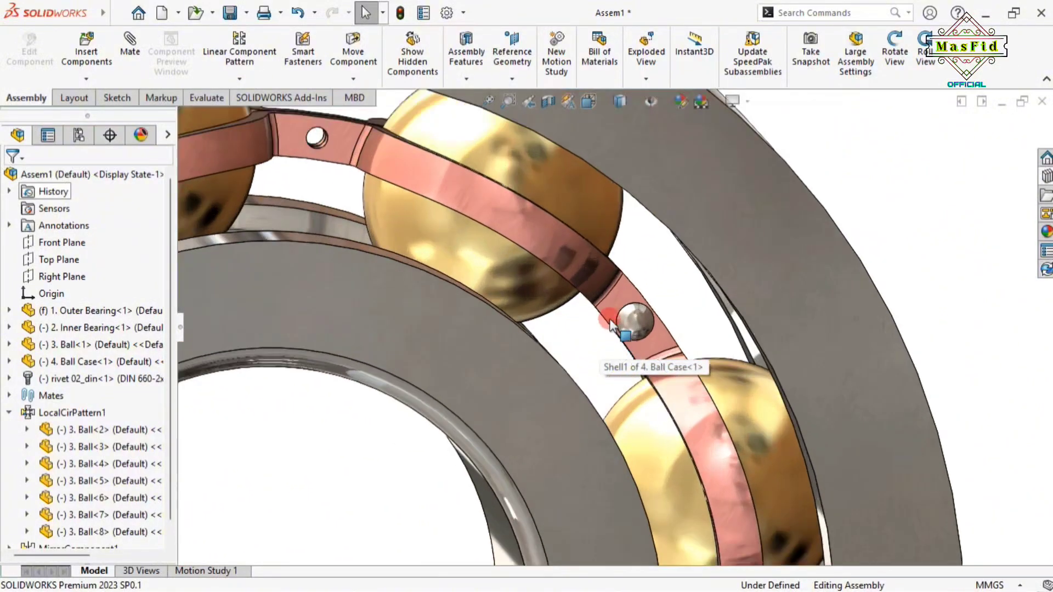
{"action": "scroll", "coordinate": [608, 347], "scroll_direction": "up", "scroll_amount": 5}
{"action": "scroll", "coordinate": [389, 361], "scroll_direction": "down", "scroll_amount": 2}
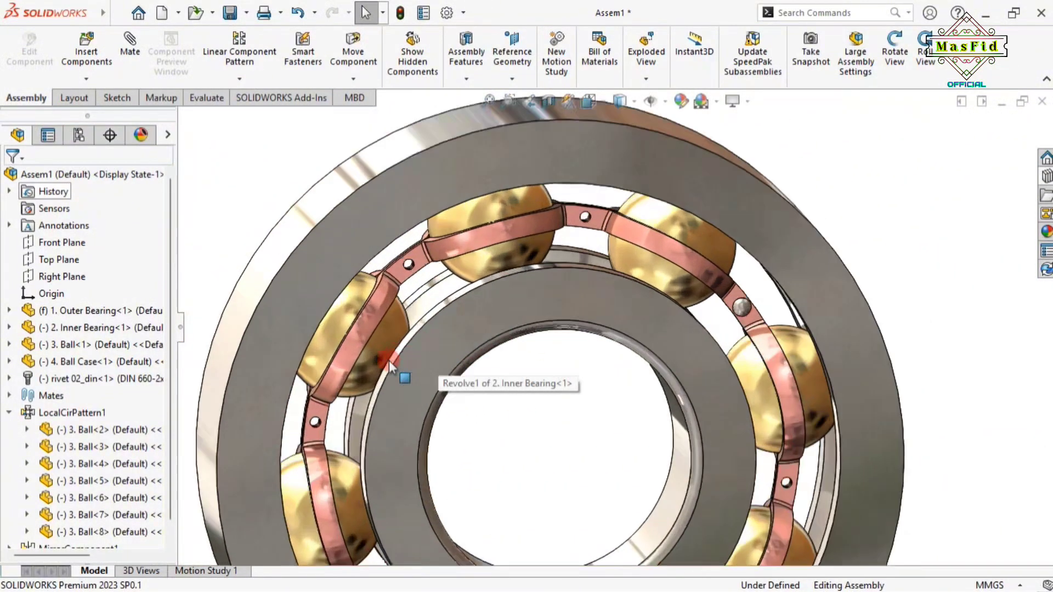
{"action": "scroll", "coordinate": [428, 349], "scroll_direction": "down", "scroll_amount": 2}
{"action": "scroll", "coordinate": [432, 352], "scroll_direction": "up", "scroll_amount": 3}
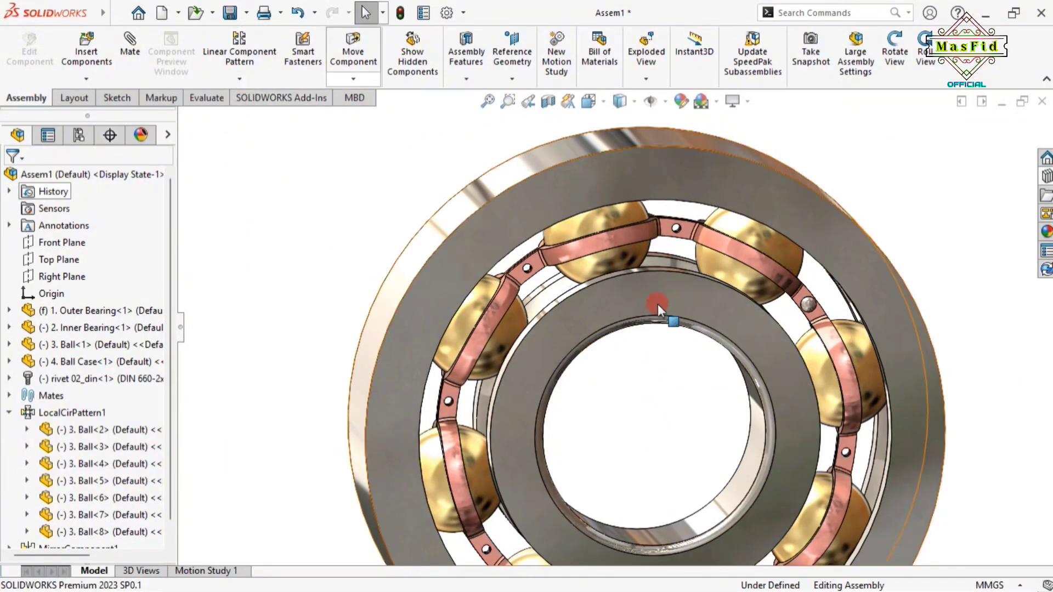
{"action": "scroll", "coordinate": [719, 328], "scroll_direction": "down", "scroll_amount": 3}
{"action": "left_click", "coordinate": [705, 323]}
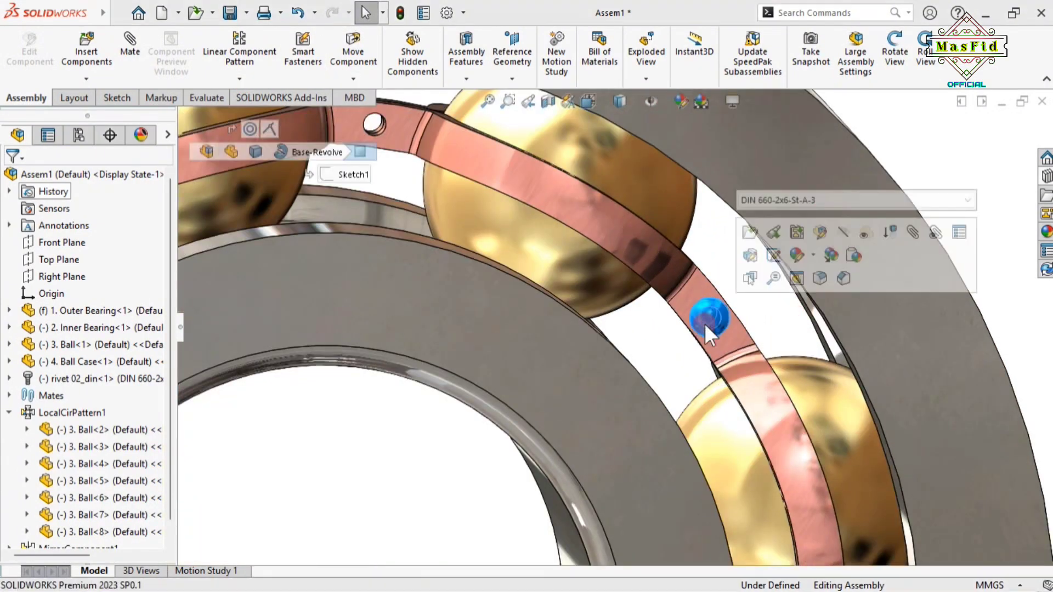
{"action": "scroll", "coordinate": [480, 321], "scroll_direction": "up", "scroll_amount": 5}
{"action": "left_click", "coordinate": [240, 78]}
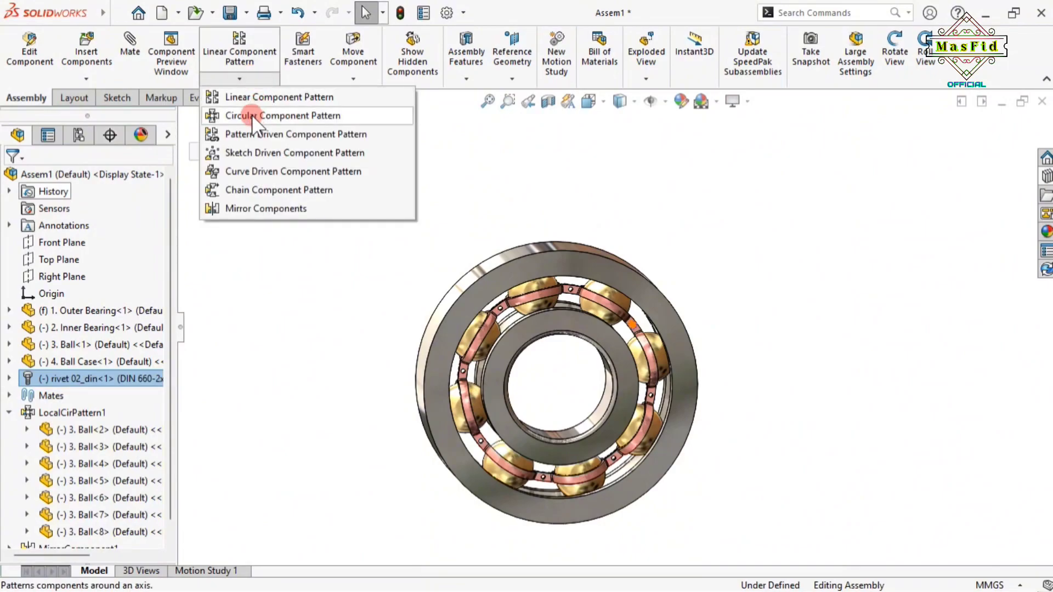
Create a circular pattern of the rivet about the Outer Bearing edge: 8 equally spaced instances over 360°
{"action": "left_click", "coordinate": [253, 113]}
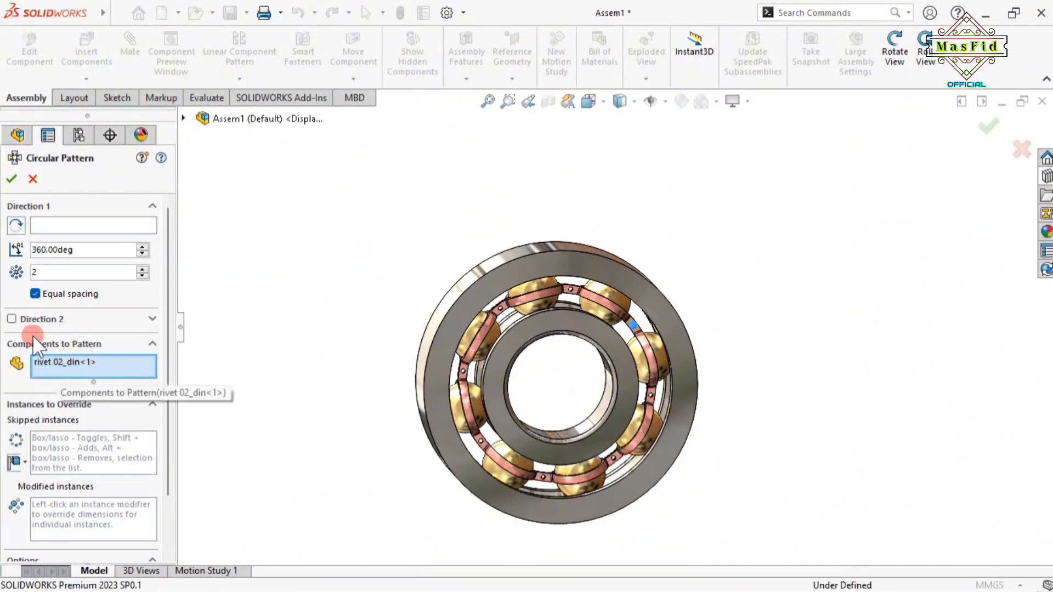
{"action": "left_click", "coordinate": [49, 226]}
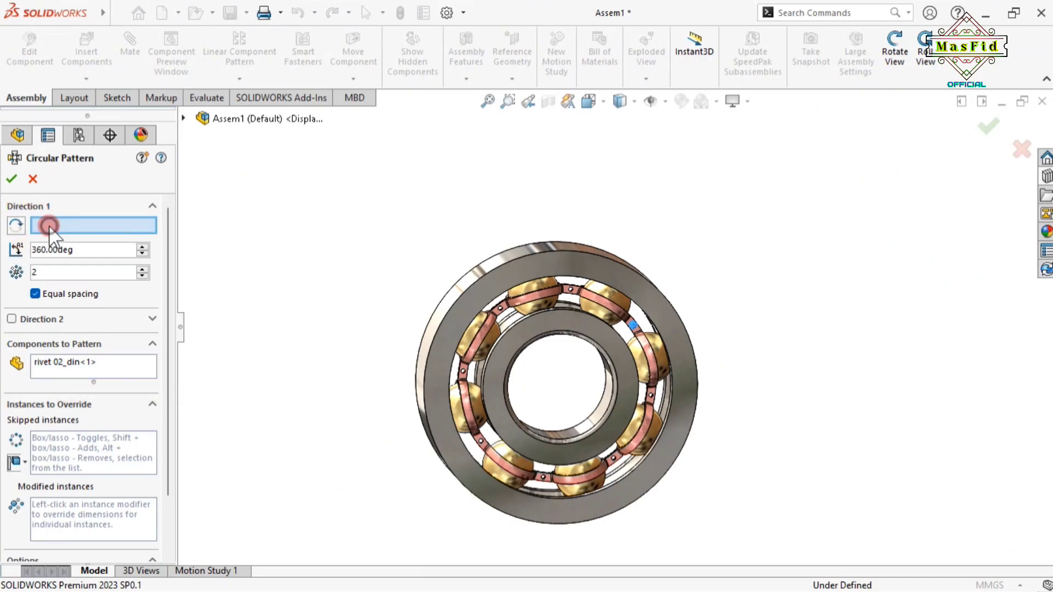
{"action": "scroll", "coordinate": [658, 412], "scroll_direction": "down", "scroll_amount": 8}
{"action": "left_click", "coordinate": [662, 409]}
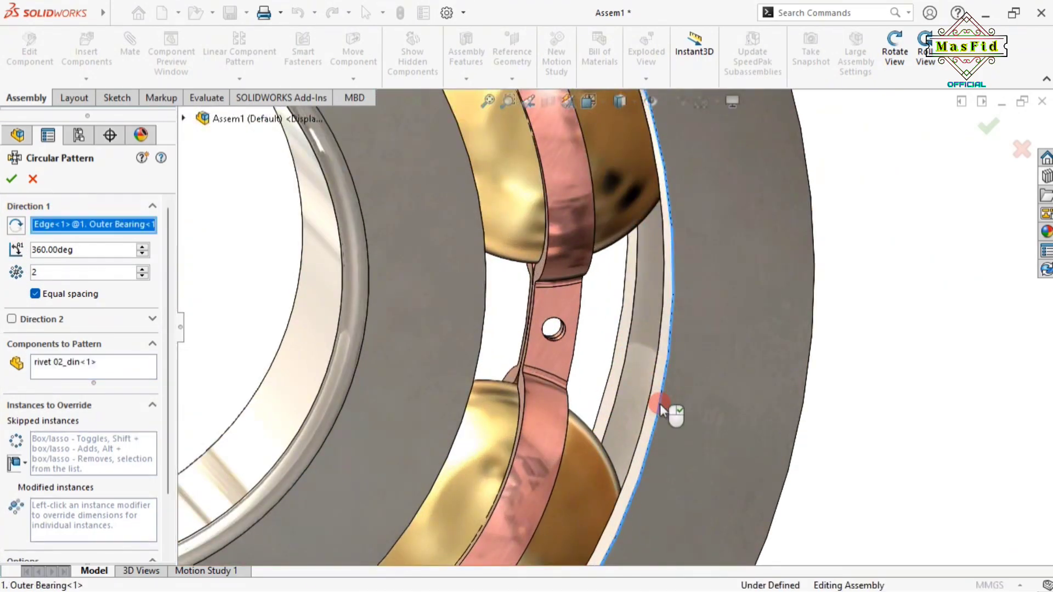
{"action": "scroll", "coordinate": [332, 308], "scroll_direction": "up", "scroll_amount": 7}
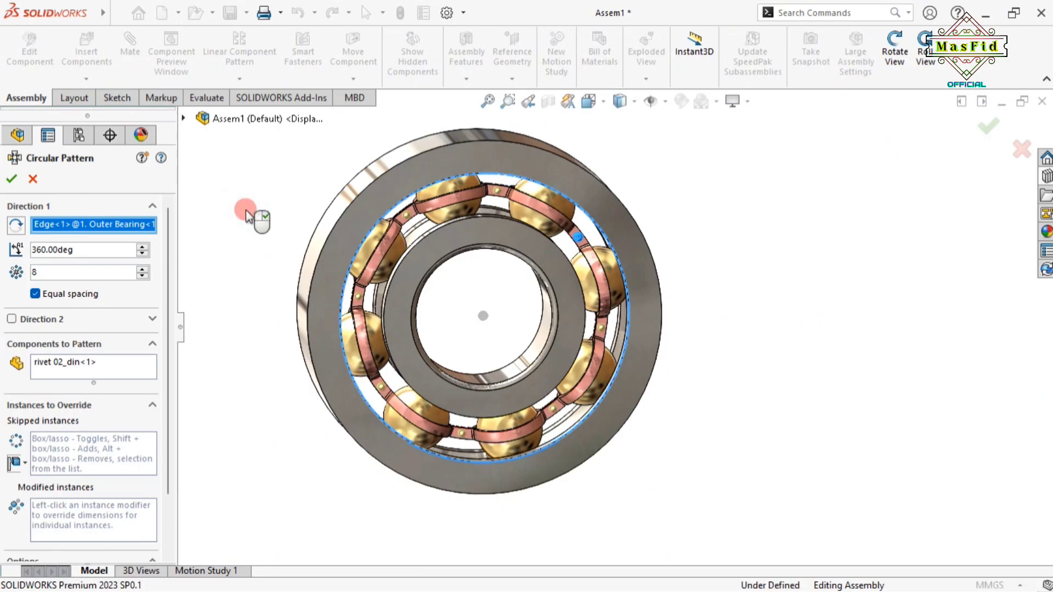
{"action": "scroll", "coordinate": [502, 197], "scroll_direction": "down", "scroll_amount": 5}
{"action": "scroll", "coordinate": [552, 270], "scroll_direction": "up", "scroll_amount": 5}
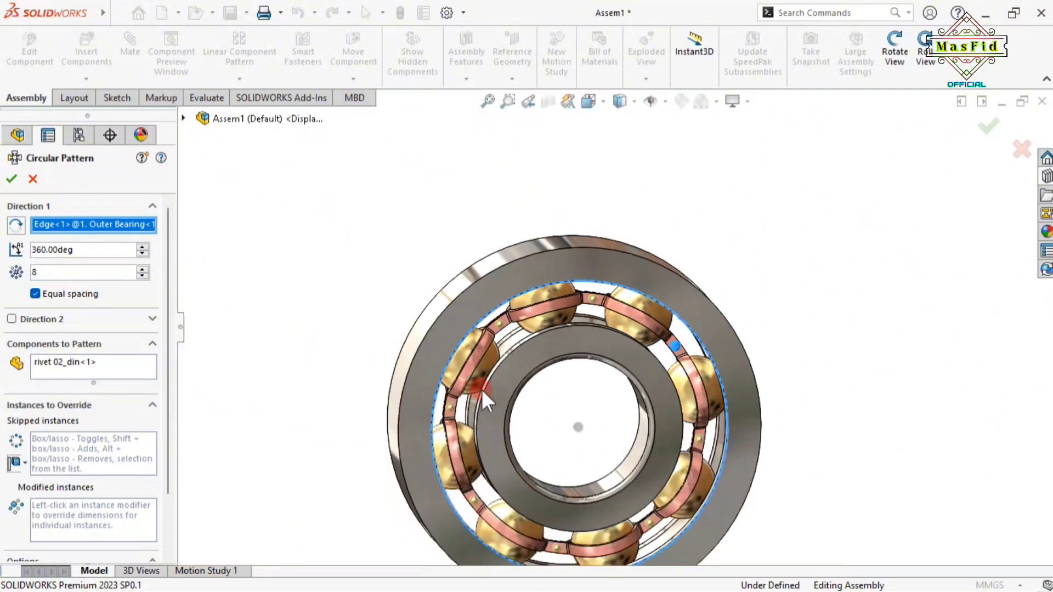
{"action": "scroll", "coordinate": [478, 390], "scroll_direction": "up", "scroll_amount": 2}
{"action": "scroll", "coordinate": [597, 428], "scroll_direction": "down", "scroll_amount": 2}
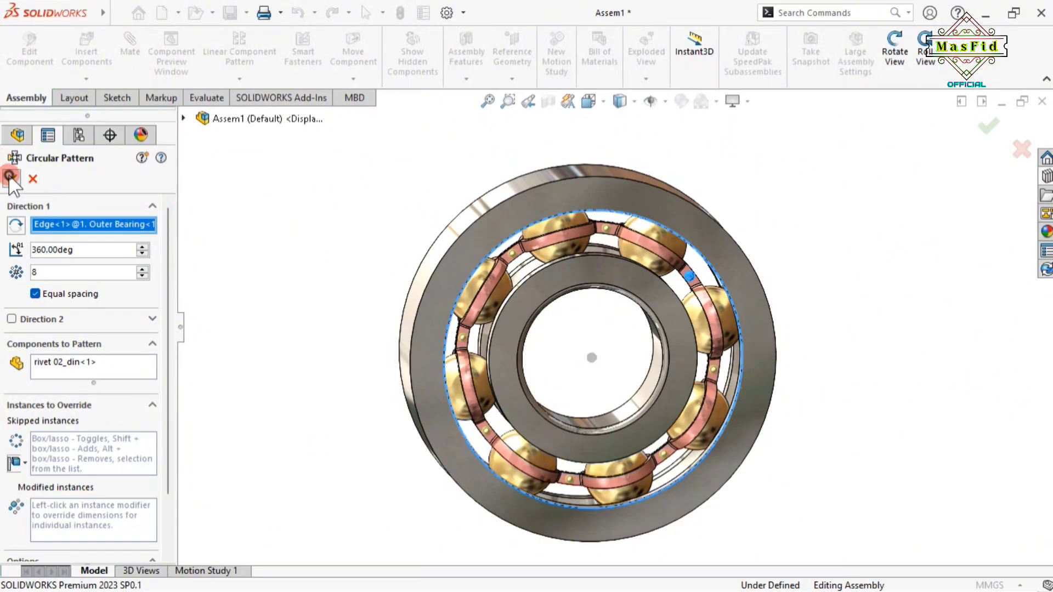
{"action": "left_click", "coordinate": [10, 176]}
{"action": "scroll", "coordinate": [576, 313], "scroll_direction": "down", "scroll_amount": 2}
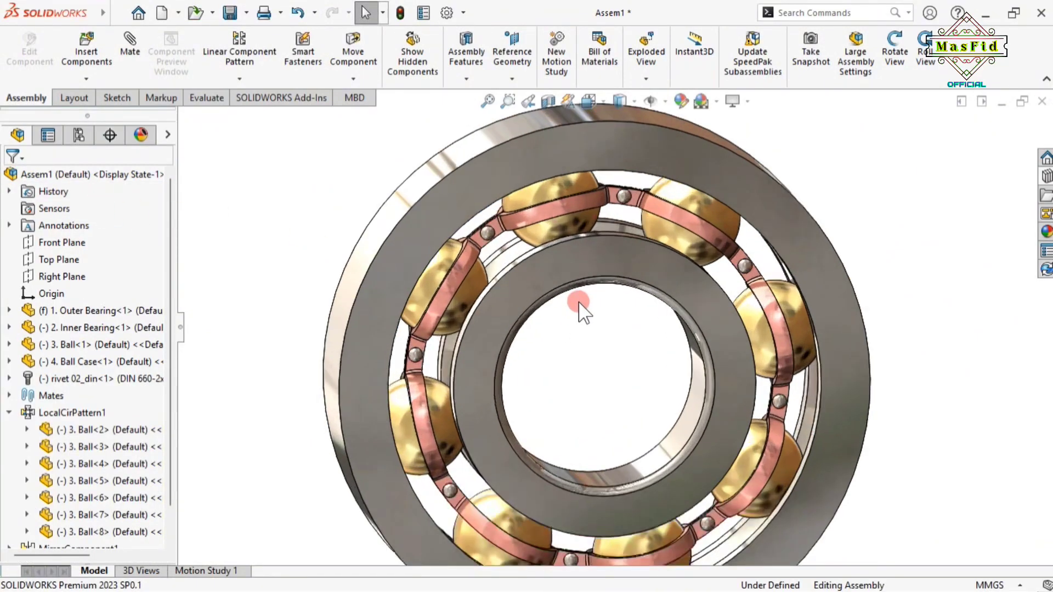
Drag the Inner Bearing to spin it, checking that the balls and cage turn with it
{"action": "scroll", "coordinate": [579, 310], "scroll_direction": "up", "scroll_amount": 2}
{"action": "left_click", "coordinate": [895, 55]}
{"action": "left_click_drag", "start_coordinate": [875, 207], "coordinate": [884, 258]}
{"action": "left_click", "coordinate": [895, 53]}
{"action": "left_click", "coordinate": [664, 304]}
{"action": "left_click_drag", "start_coordinate": [664, 304], "coordinate": [554, 258]}
{"action": "left_click", "coordinate": [789, 183]}
{"action": "left_click", "coordinate": [834, 337]}
{"action": "scroll", "coordinate": [607, 376], "scroll_direction": "up", "scroll_amount": 1}
{"action": "scroll", "coordinate": [607, 377], "scroll_direction": "down", "scroll_amount": 3}
{"action": "scroll", "coordinate": [615, 374], "scroll_direction": "up", "scroll_amount": 2}
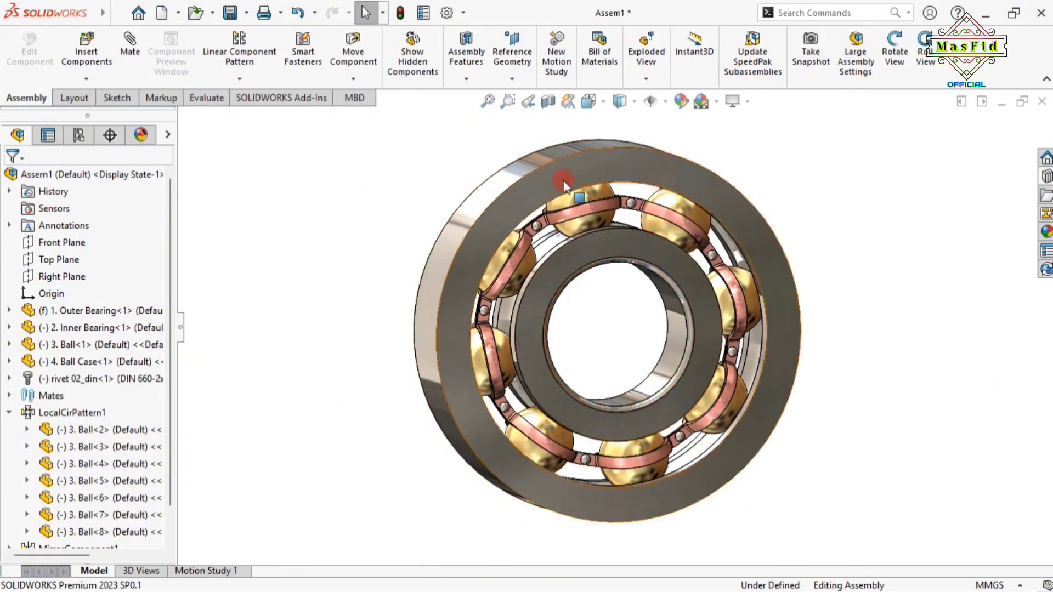
View the bearing from an angle and collapse the CommandManager ribbon for more viewing space
{"action": "left_click", "coordinate": [895, 55]}
{"action": "mouse_move", "coordinate": [828, 197]}
{"action": "left_mouse_down"}
{"action": "mouse_move", "coordinate": [848, 202]}
{"action": "mouse_move", "coordinate": [835, 226]}
{"action": "mouse_move", "coordinate": [825, 204]}
{"action": "mouse_move", "coordinate": [835, 205]}
{"action": "left_mouse_up"}
{"action": "scroll", "coordinate": [678, 250], "scroll_direction": "down", "scroll_amount": 3}
{"action": "scroll", "coordinate": [679, 251], "scroll_direction": "up", "scroll_amount": 3}
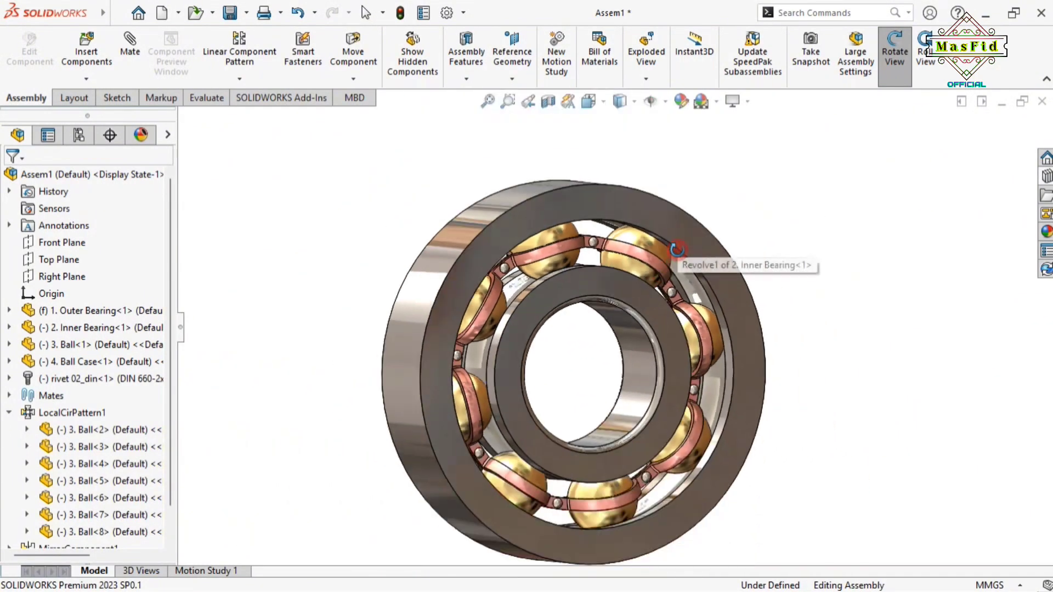
{"action": "left_click_drag", "start_coordinate": [621, 376], "coordinate": [622, 387]}
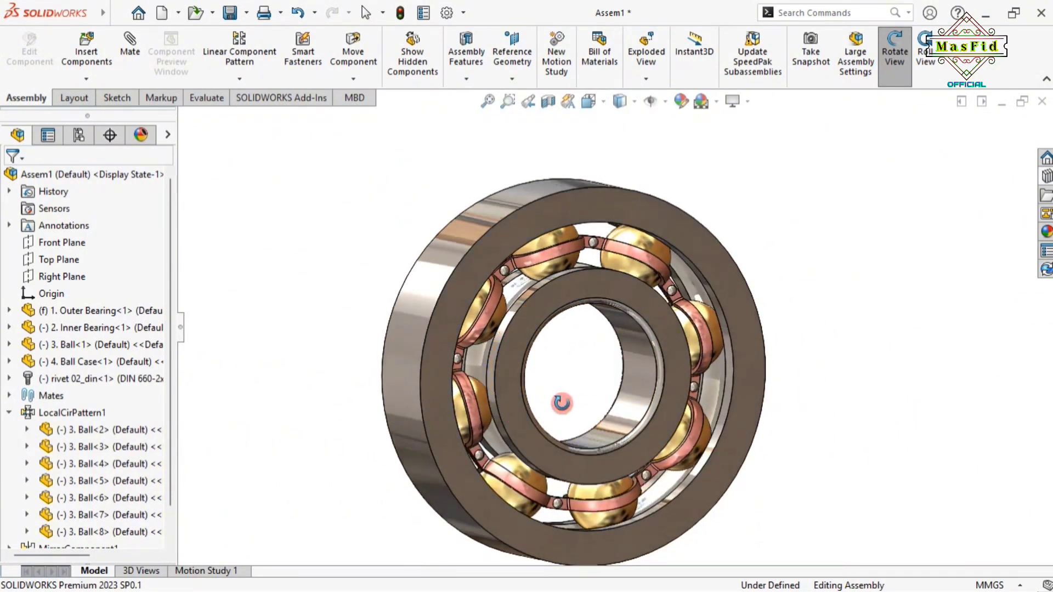
{"action": "scroll", "coordinate": [563, 383], "scroll_direction": "up", "scroll_amount": 2}
{"action": "left_click", "coordinate": [908, 86]}
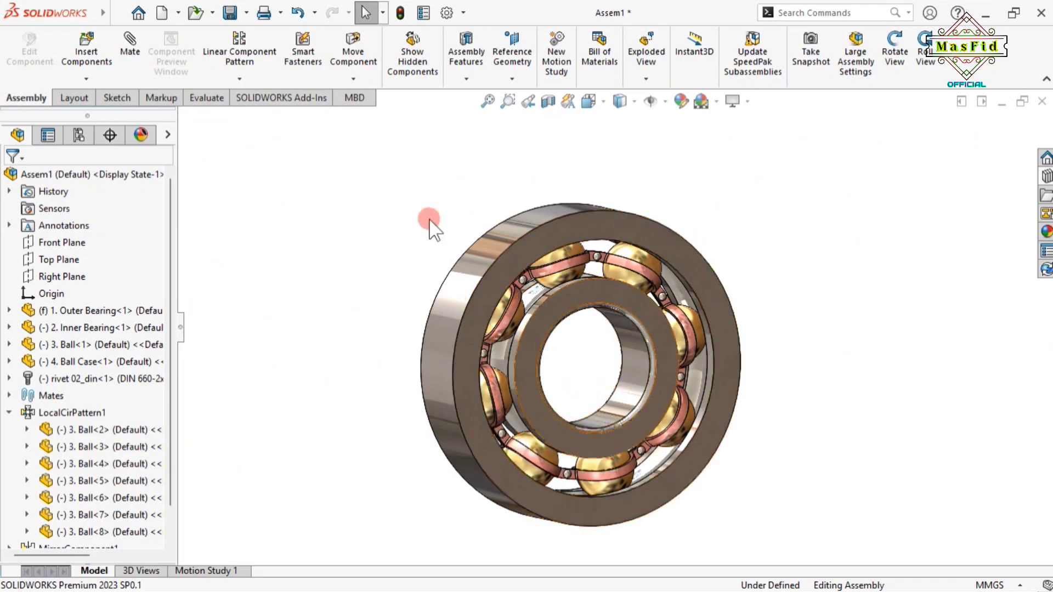
{"action": "left_click", "coordinate": [1047, 78]}
{"action": "scroll", "coordinate": [550, 379], "scroll_direction": "down", "scroll_amount": 4}
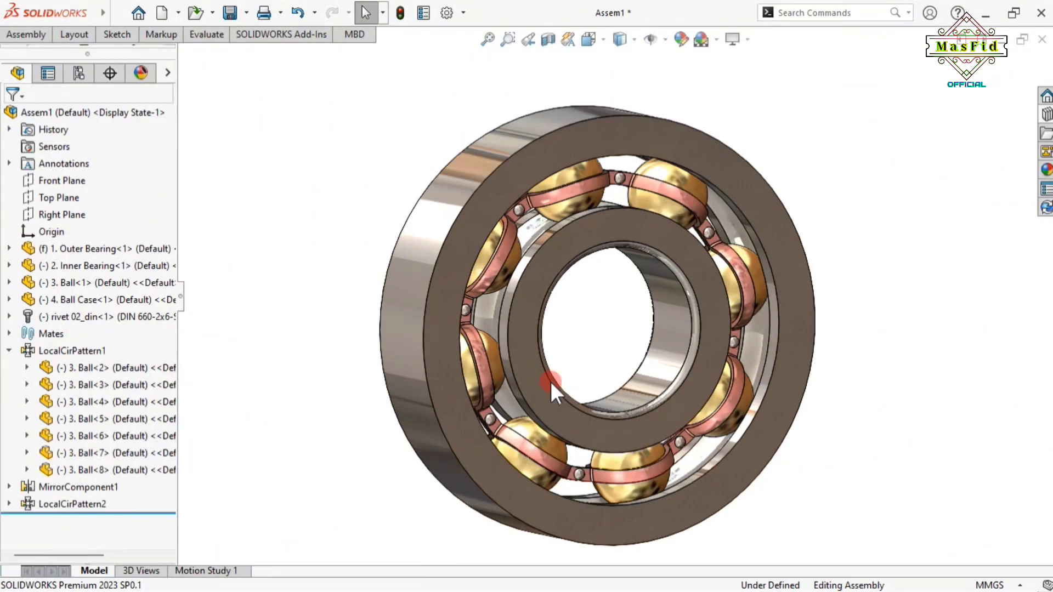
{"action": "scroll", "coordinate": [625, 296], "scroll_direction": "down", "scroll_amount": 2}
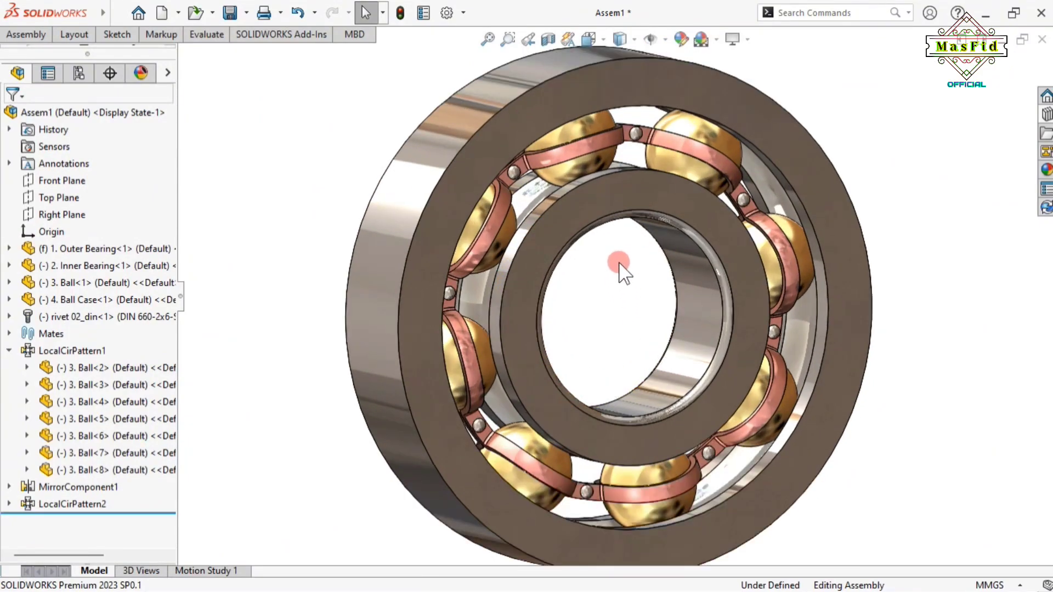
{"action": "scroll", "coordinate": [618, 269], "scroll_direction": "up", "scroll_amount": 2}
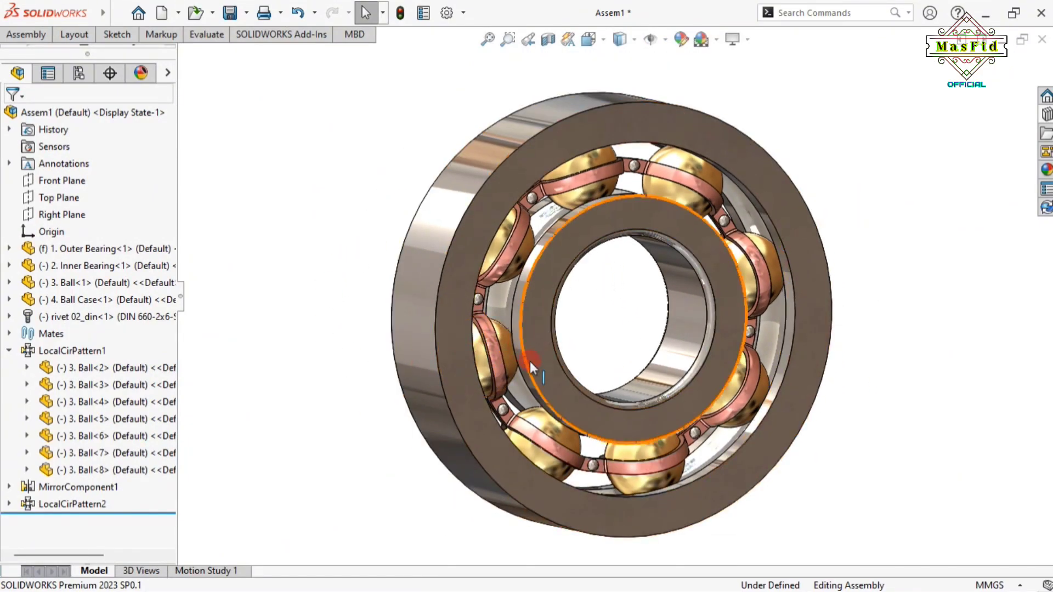
{"action": "scroll", "coordinate": [565, 338], "scroll_direction": "down", "scroll_amount": 2}
{"action": "scroll", "coordinate": [580, 336], "scroll_direction": "up", "scroll_amount": 2}
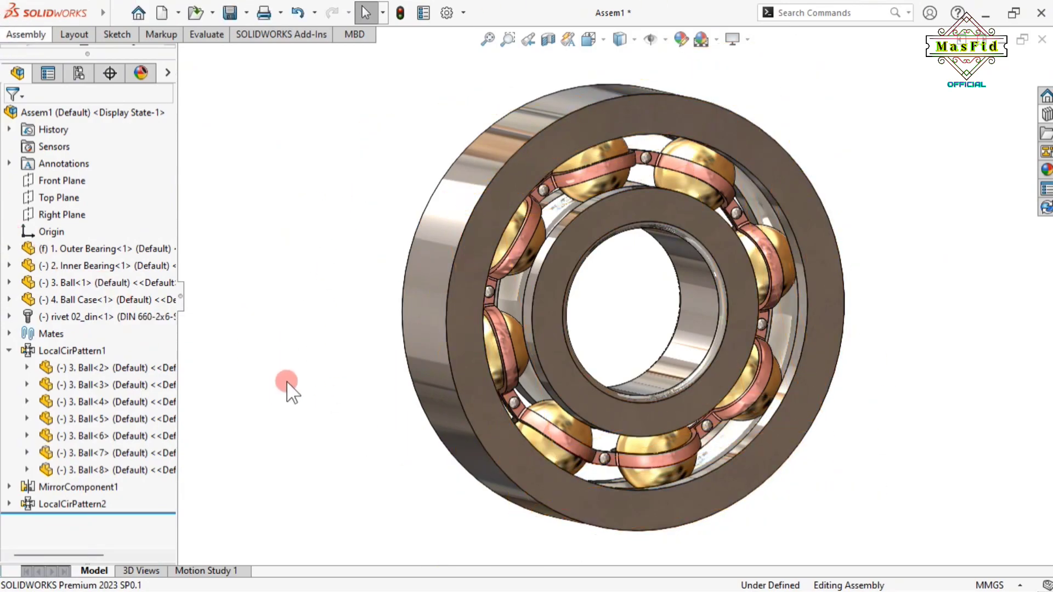
Switch to Motion Study 1 and accept its properties at 9 frames per second
{"action": "left_click", "coordinate": [218, 571]}
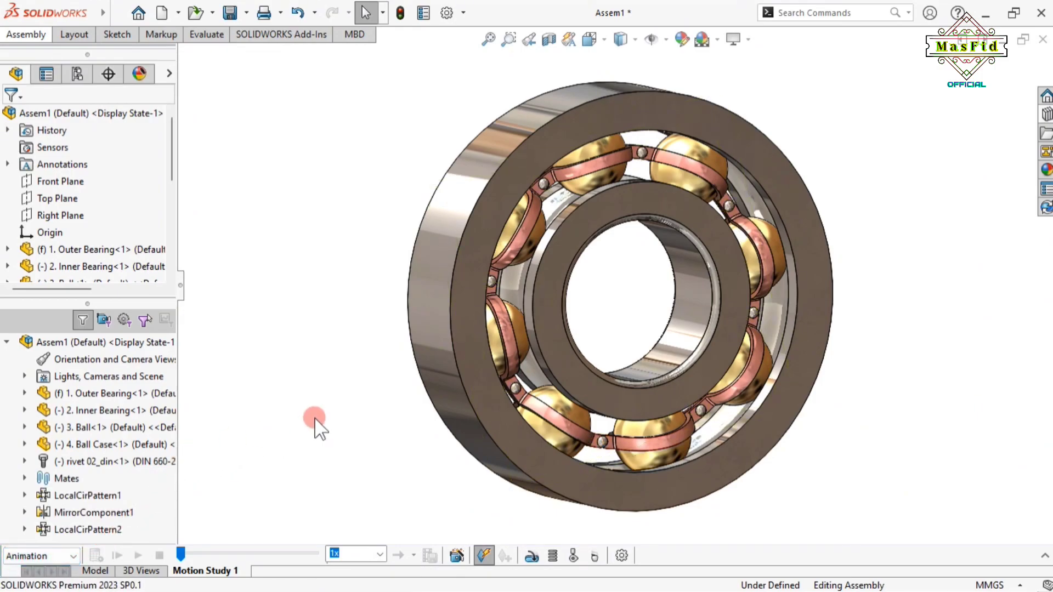
{"action": "left_click", "coordinate": [621, 556]}
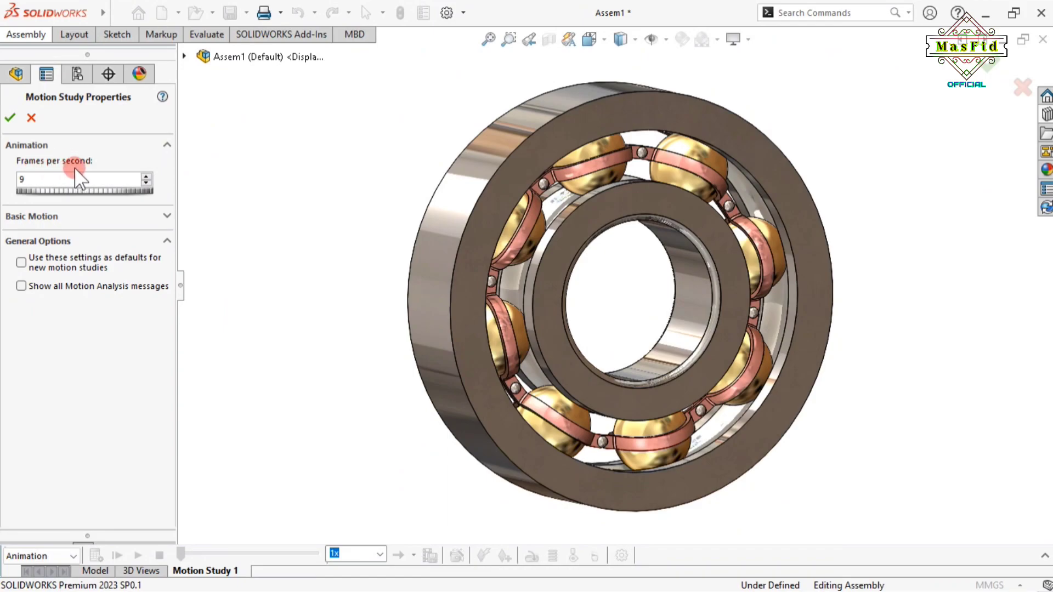
{"action": "left_click", "coordinate": [9, 120]}
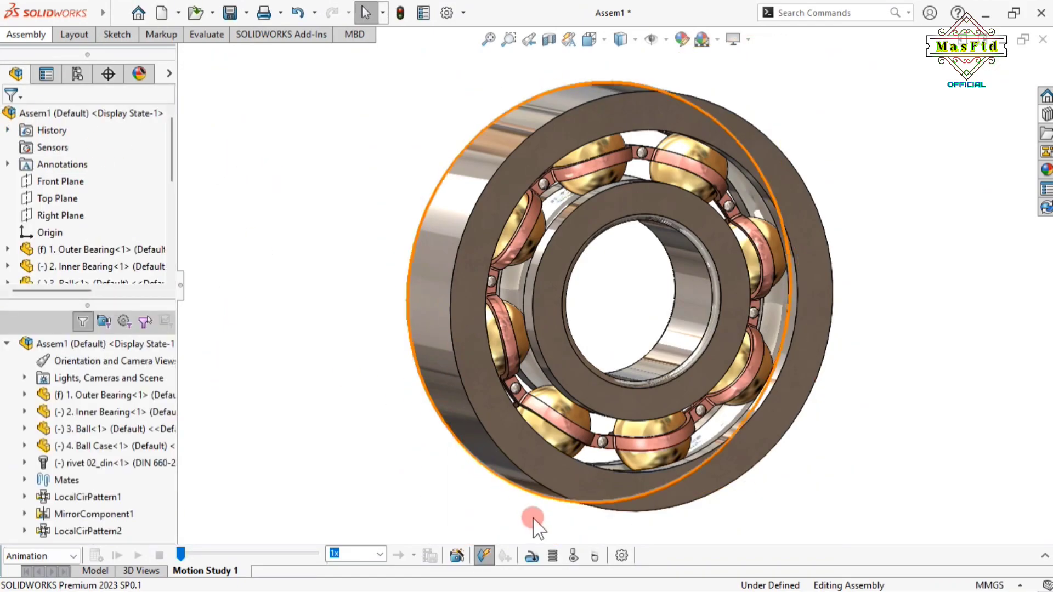
Add a rotary motor on the inner bearing face, reversed, at a constant 45 RPM
{"action": "left_click", "coordinate": [530, 555]}
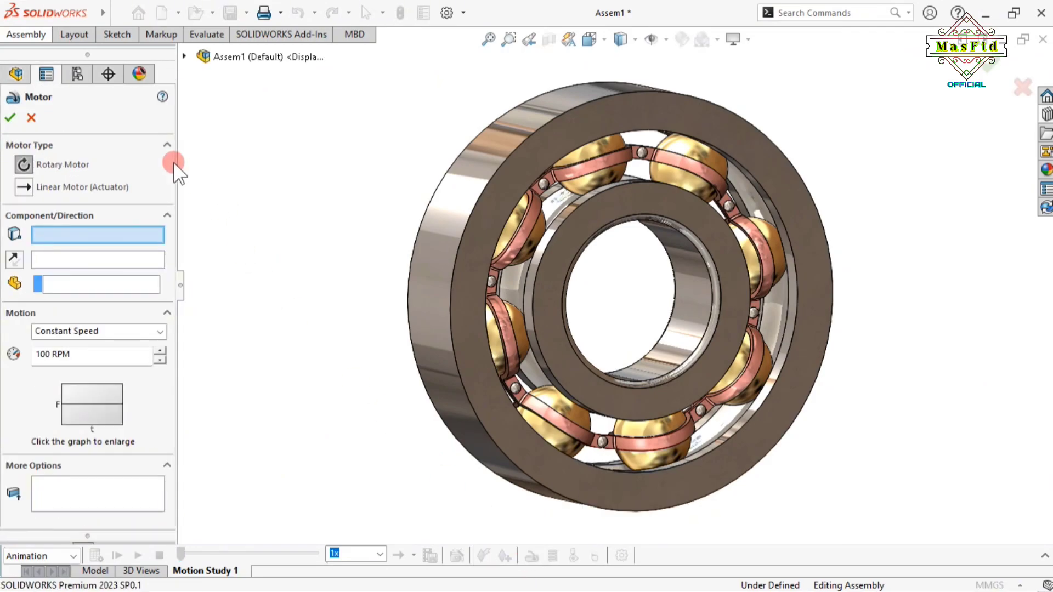
{"action": "left_click", "coordinate": [67, 163]}
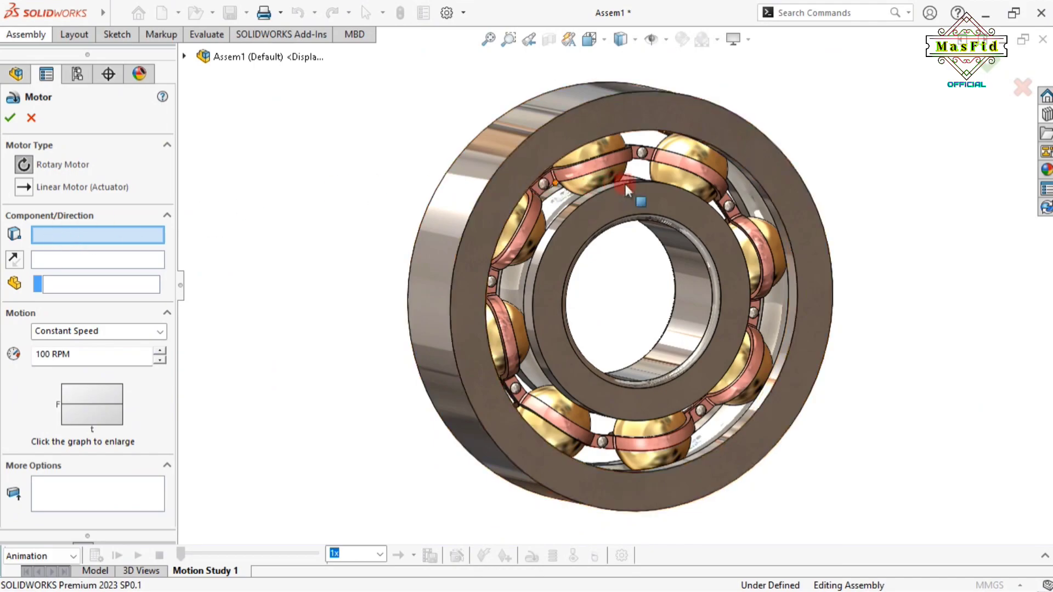
{"action": "left_click", "coordinate": [708, 240]}
{"action": "left_click", "coordinate": [14, 260]}
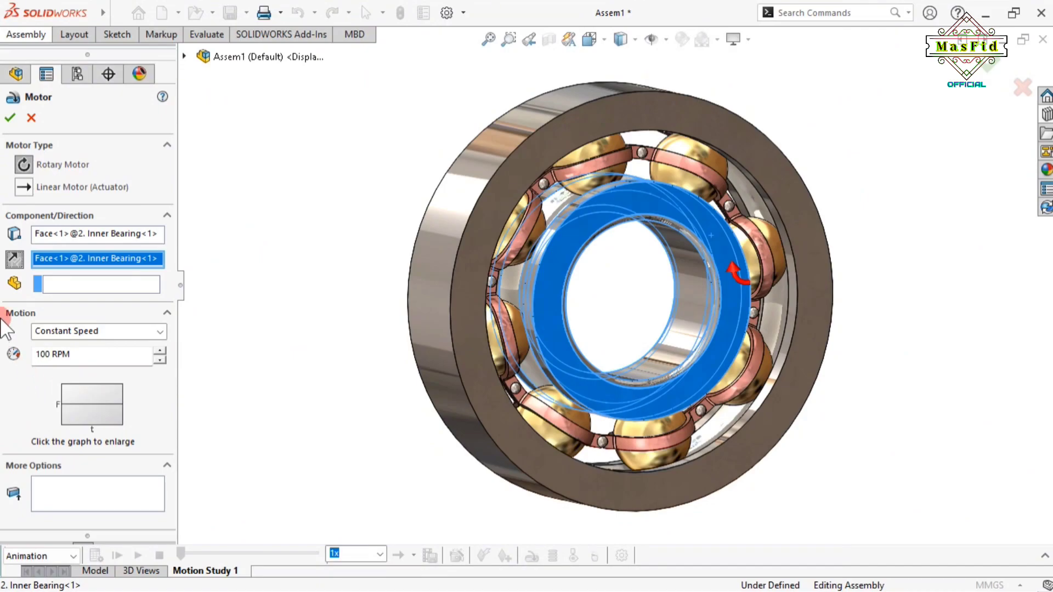
{"action": "double_click", "coordinate": [49, 355]}
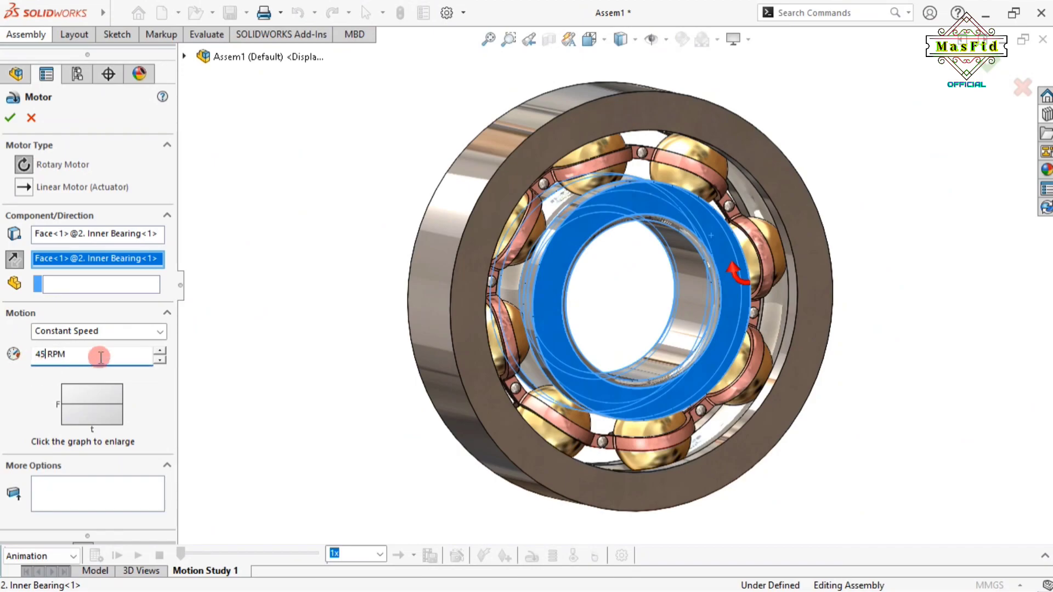
{"action": "left_click", "coordinate": [302, 219]}
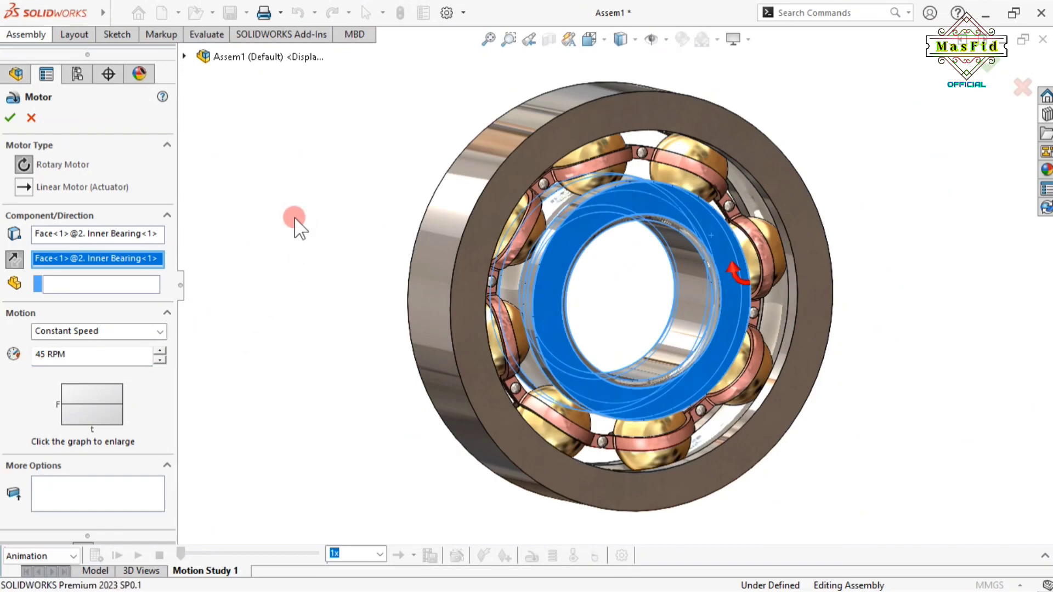
{"action": "left_click", "coordinate": [10, 117]}
{"action": "left_click", "coordinate": [291, 269]}
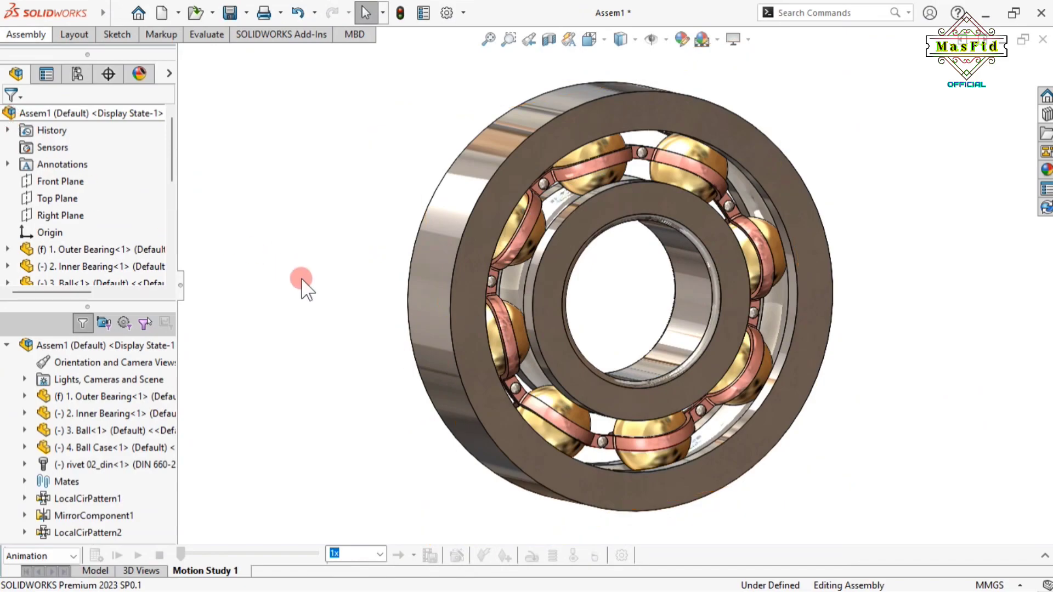
Expand the timeline, drag the end key from 5 s to 18 s, and calculate
{"action": "left_click", "coordinate": [1046, 556]}
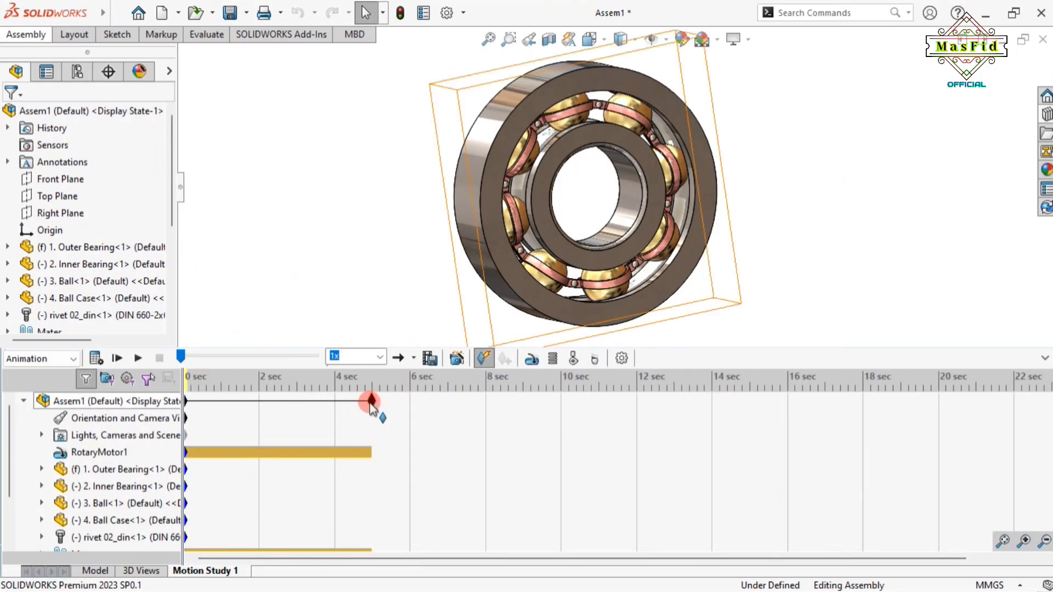
{"action": "left_click_drag", "start_coordinate": [371, 400], "coordinate": [862, 428]}
{"action": "left_click", "coordinate": [160, 397]}
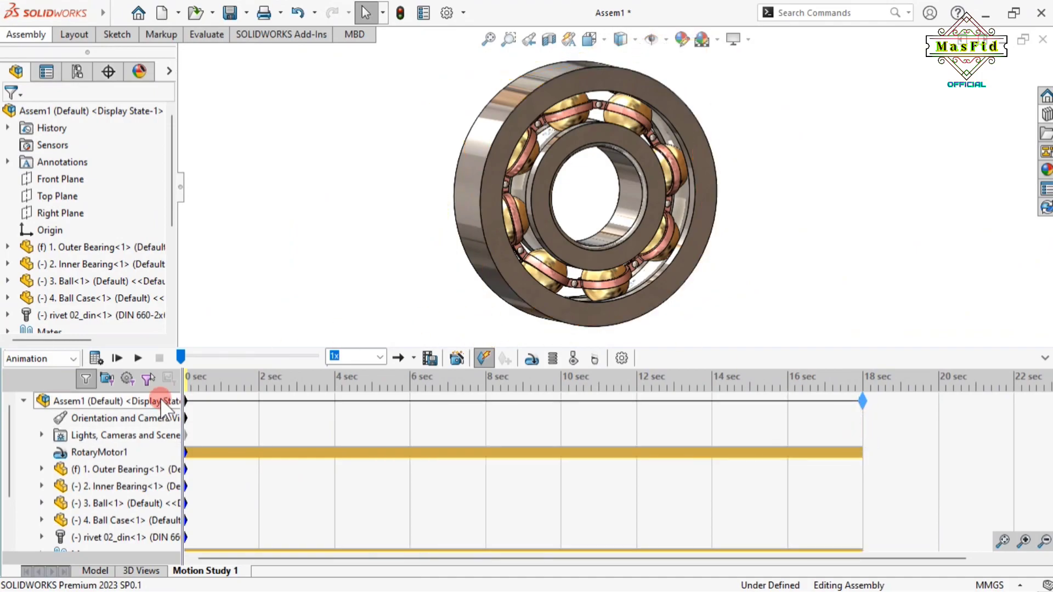
{"action": "left_click", "coordinate": [96, 355]}
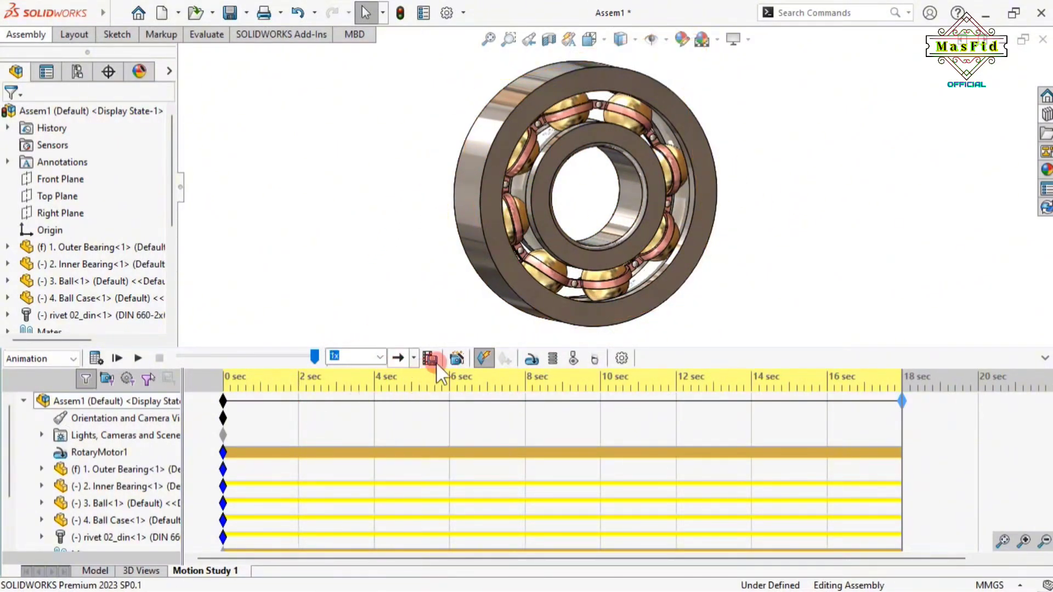
Move the time bar to about 3 s and place a key on the Orientation and Camera Views row
{"action": "left_click_drag", "start_coordinate": [418, 422], "coordinate": [337, 428]}
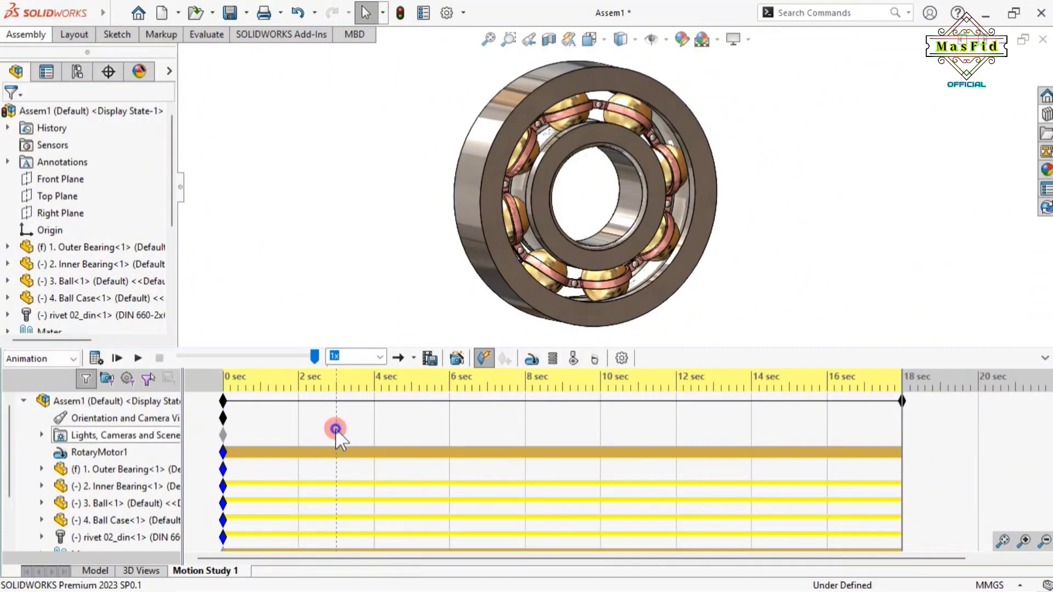
{"action": "right_click", "coordinate": [336, 428]}
{"action": "left_click", "coordinate": [379, 440]}
{"action": "left_click", "coordinate": [272, 434]}
{"action": "right_click", "coordinate": [344, 420]}
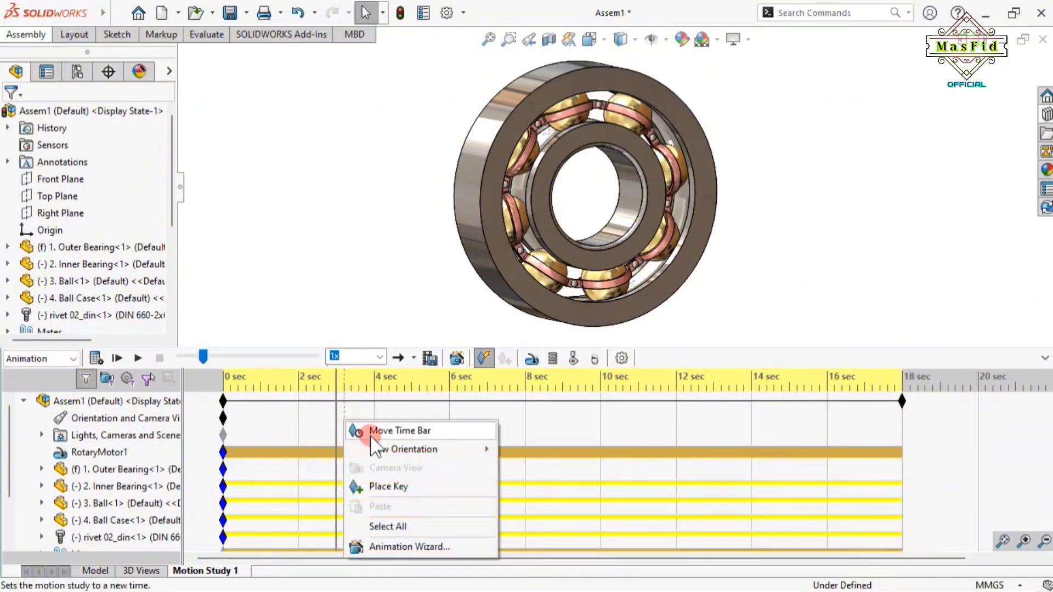
{"action": "left_click", "coordinate": [400, 487]}
Select and nudge the new orientation key so it sits at 3 seconds
{"action": "left_click", "coordinate": [343, 418]}
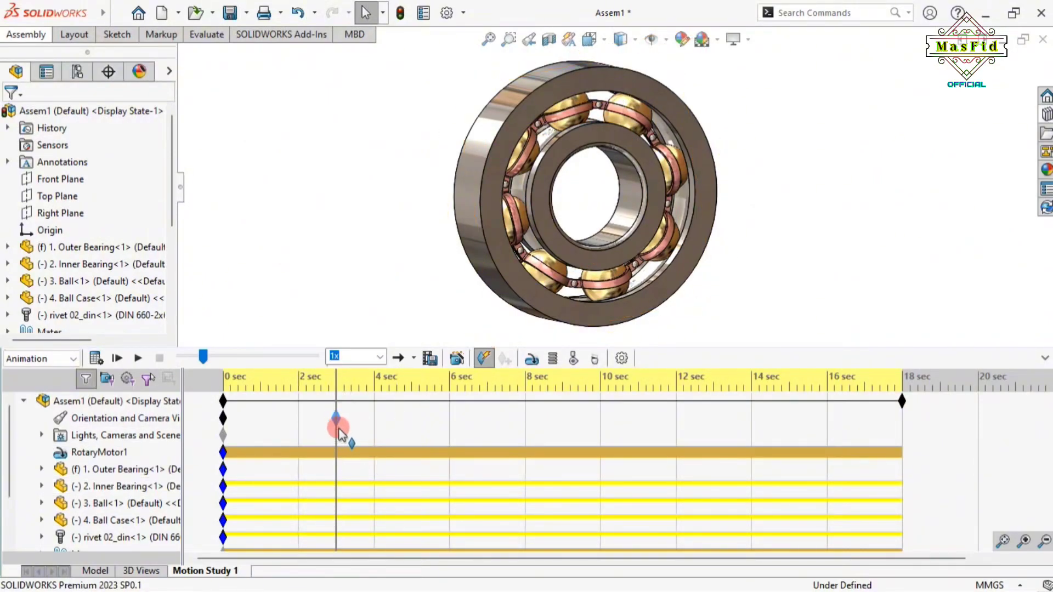
{"action": "left_click", "coordinate": [406, 423]}
{"action": "left_click_drag", "start_coordinate": [332, 418], "coordinate": [332, 420]}
{"action": "left_click_drag", "start_coordinate": [406, 430], "coordinate": [220, 444]}
{"action": "left_click", "coordinate": [331, 420]}
{"action": "mouse_move", "coordinate": [340, 429]}
{"action": "left_mouse_down"}
{"action": "mouse_move", "coordinate": [313, 432]}
{"action": "mouse_move", "coordinate": [339, 427]}
{"action": "left_mouse_up"}
{"action": "right_click", "coordinate": [338, 421]}
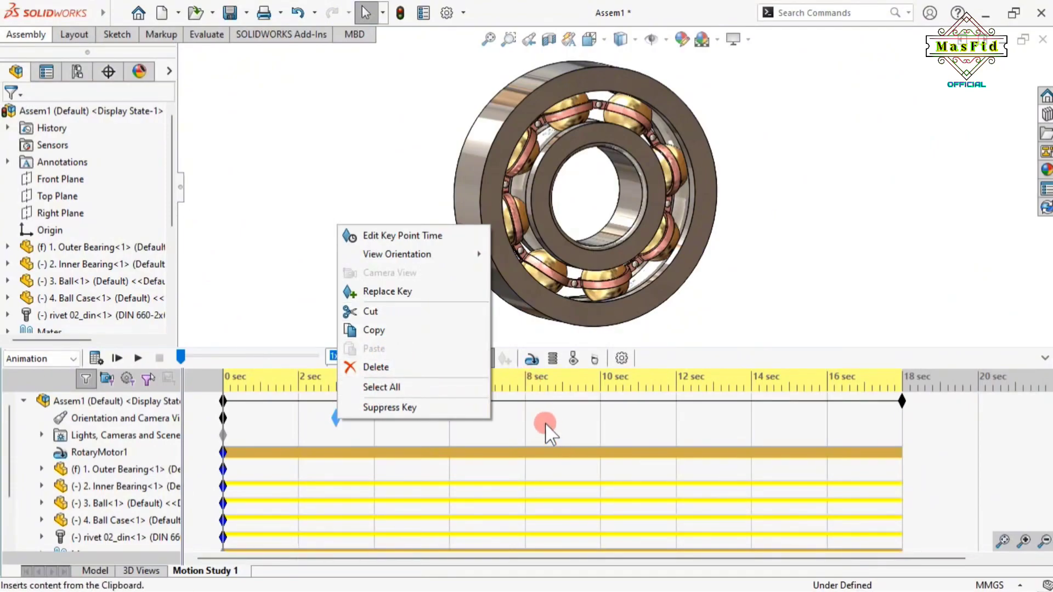
{"action": "left_click", "coordinate": [496, 433]}
{"action": "left_click", "coordinate": [336, 420]}
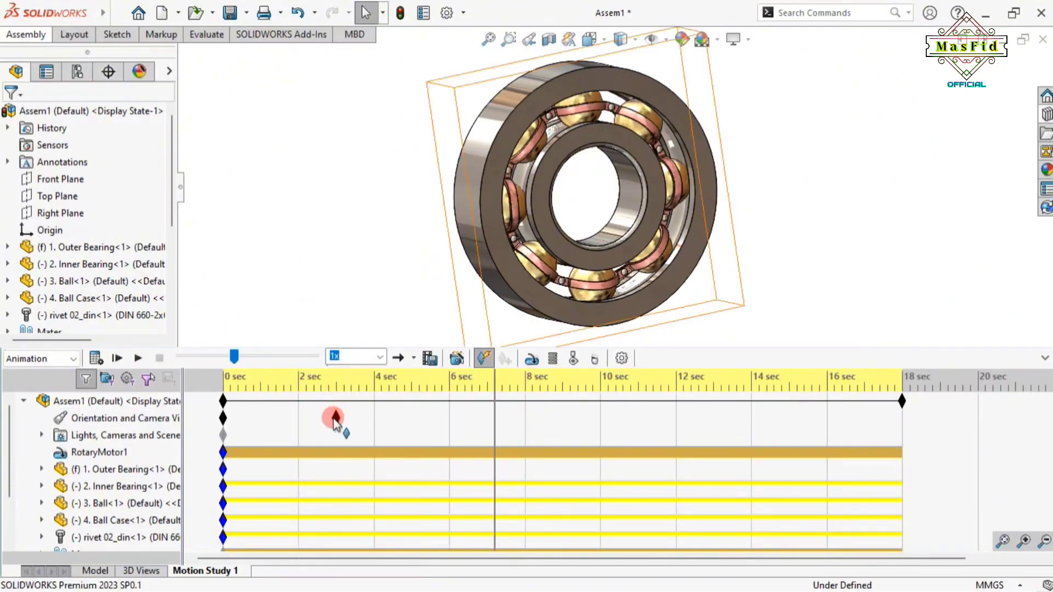
Use the Animation Wizard to rotate the model one clockwise turn about Y, start 3 s, duration 7 s
{"action": "left_click_drag", "start_coordinate": [334, 418], "coordinate": [418, 369]}
{"action": "left_click", "coordinate": [458, 358]}
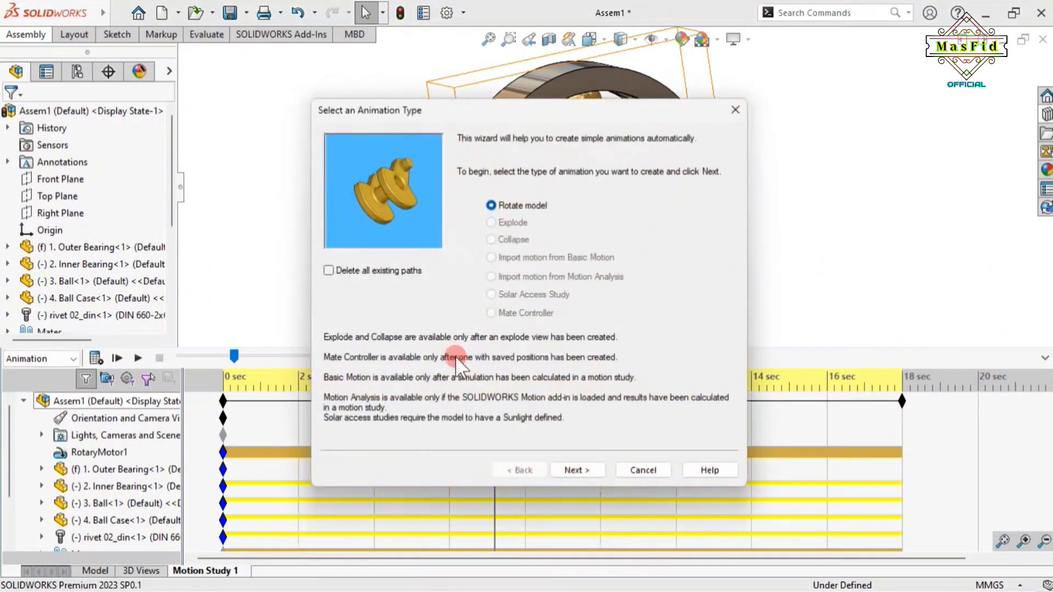
{"action": "left_click", "coordinate": [570, 468]}
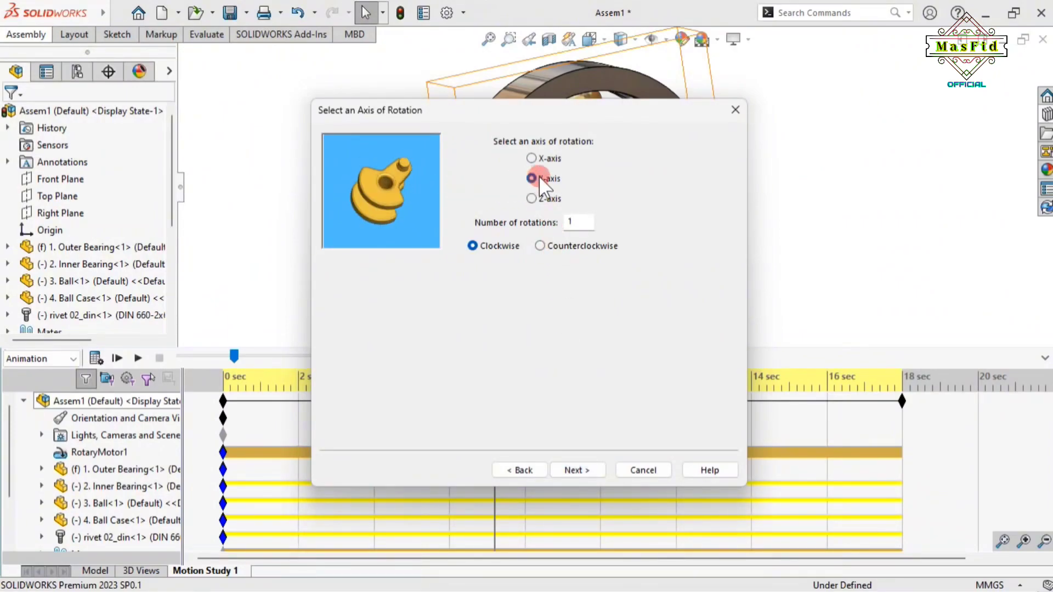
{"action": "left_click", "coordinate": [570, 470]}
{"action": "left_click", "coordinate": [584, 234]}
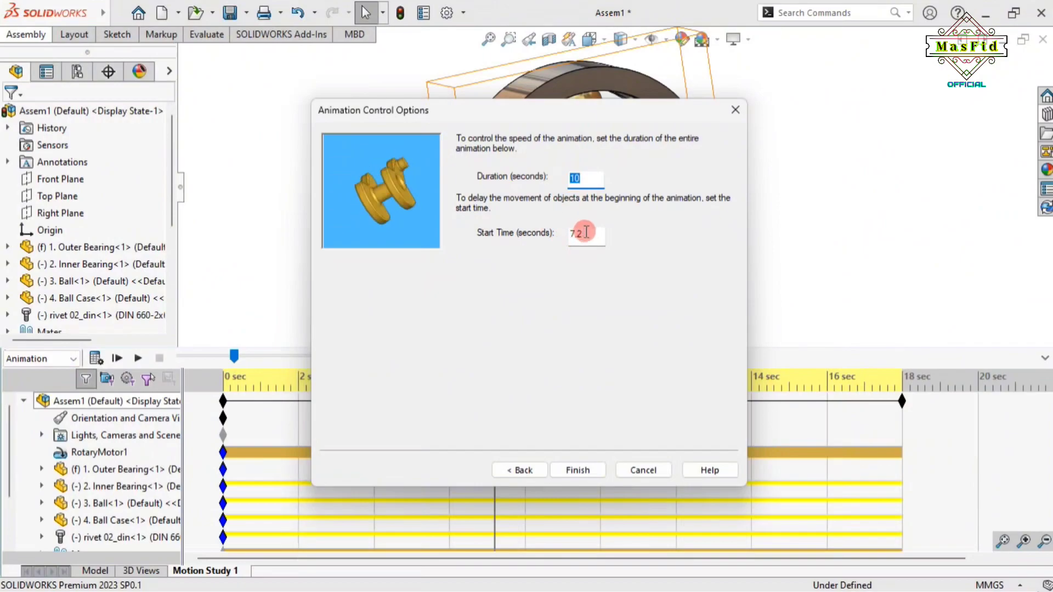
{"action": "type", "text": "3"}
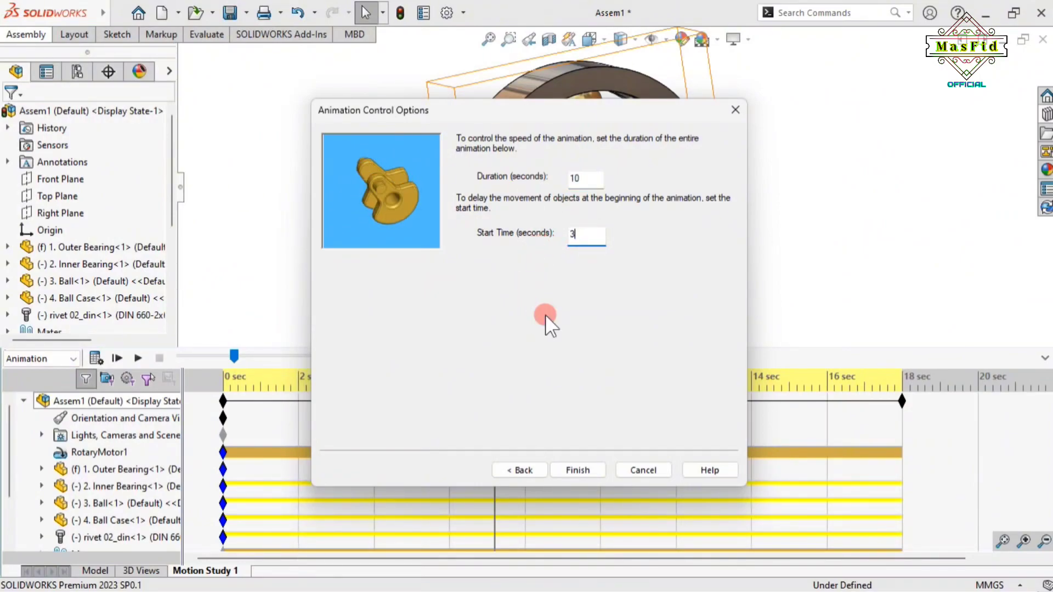
{"action": "double_click", "coordinate": [580, 178]}
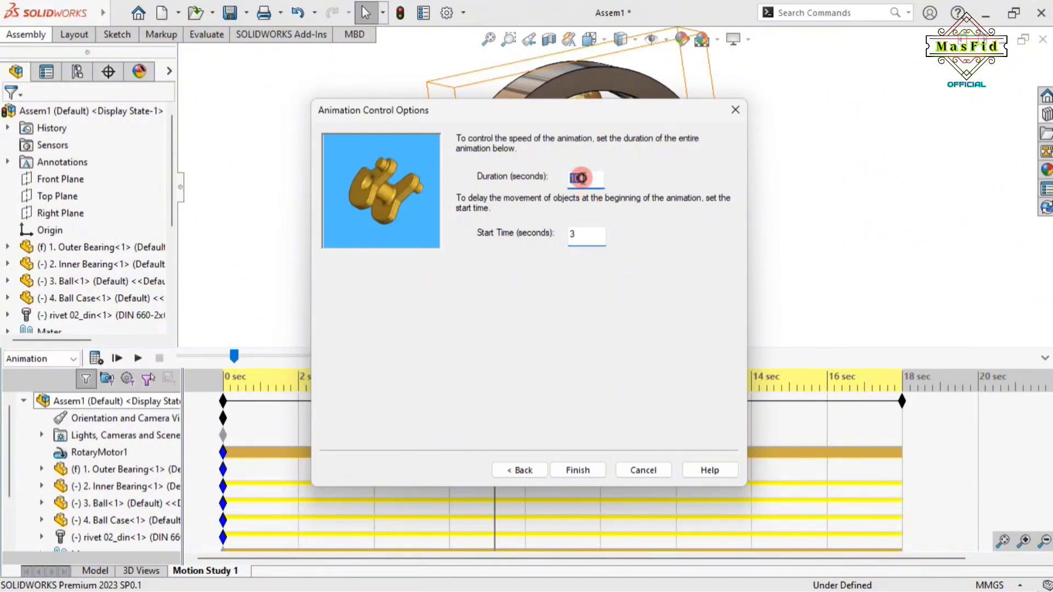
{"action": "type", "text": "7"}
{"action": "left_click", "coordinate": [579, 470]}
{"action": "left_click", "coordinate": [598, 424]}
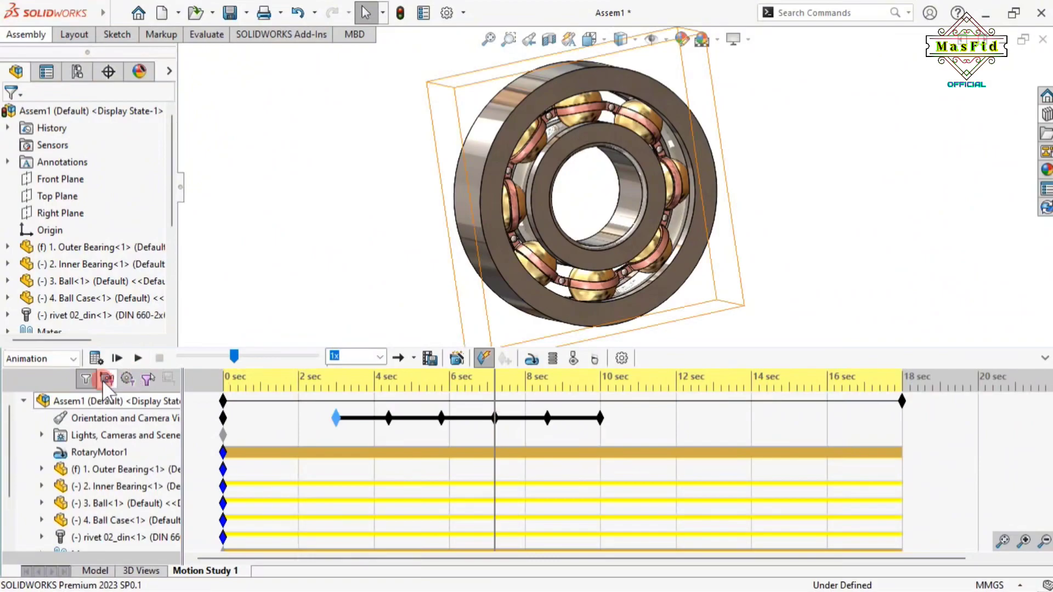
Calculate, then respace the camera view keys so the last one sits near 15 seconds
{"action": "left_click", "coordinate": [95, 358]}
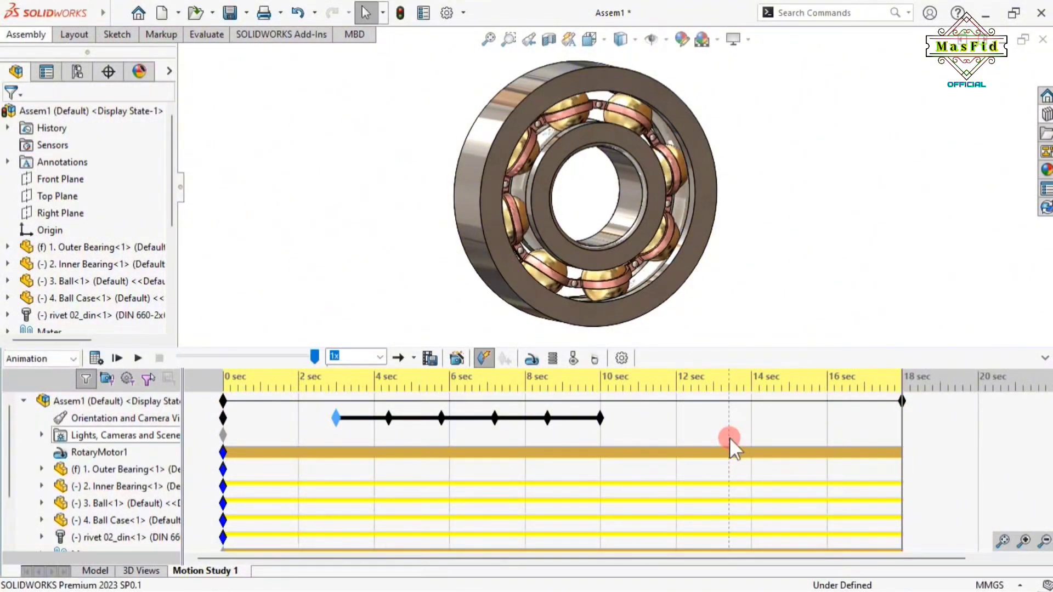
{"action": "left_click", "coordinate": [595, 419]}
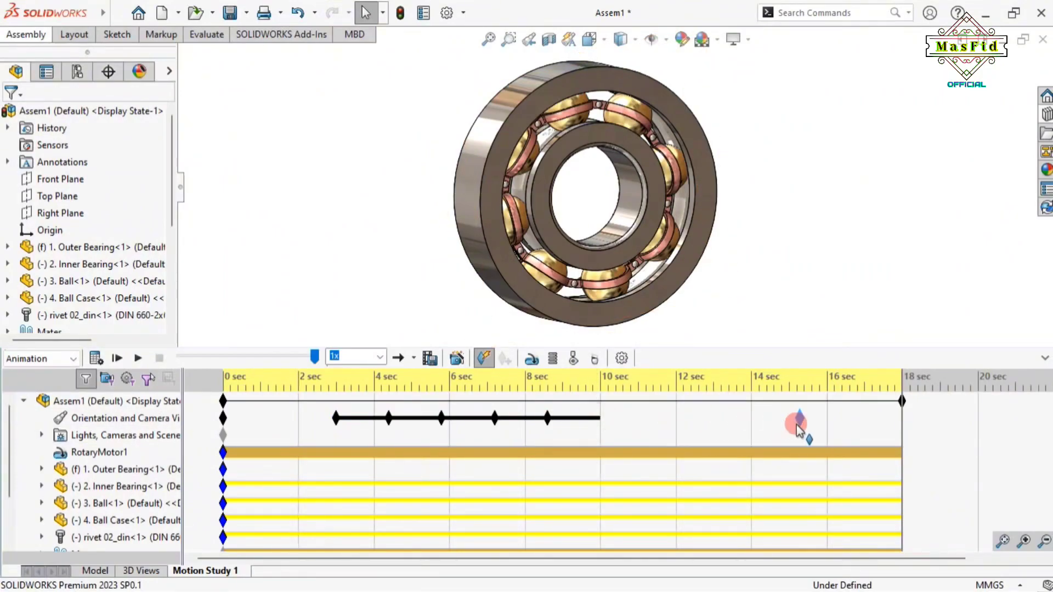
{"action": "left_click_drag", "start_coordinate": [786, 435], "coordinate": [785, 434]}
{"action": "left_click", "coordinate": [535, 431]}
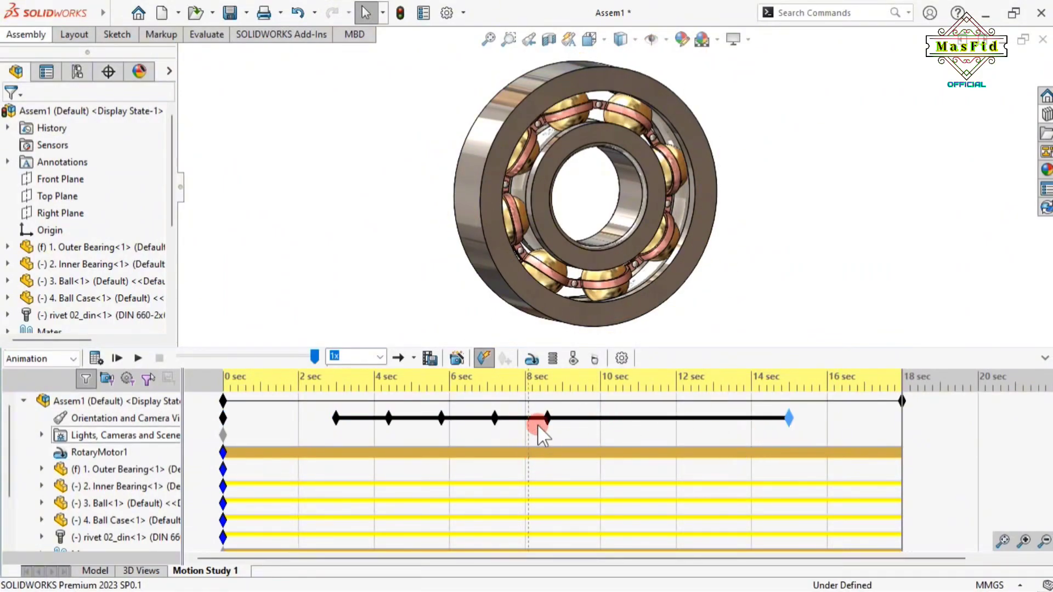
{"action": "left_click_drag", "start_coordinate": [625, 424], "coordinate": [653, 426]}
{"action": "left_click_drag", "start_coordinate": [494, 419], "coordinate": [559, 420]}
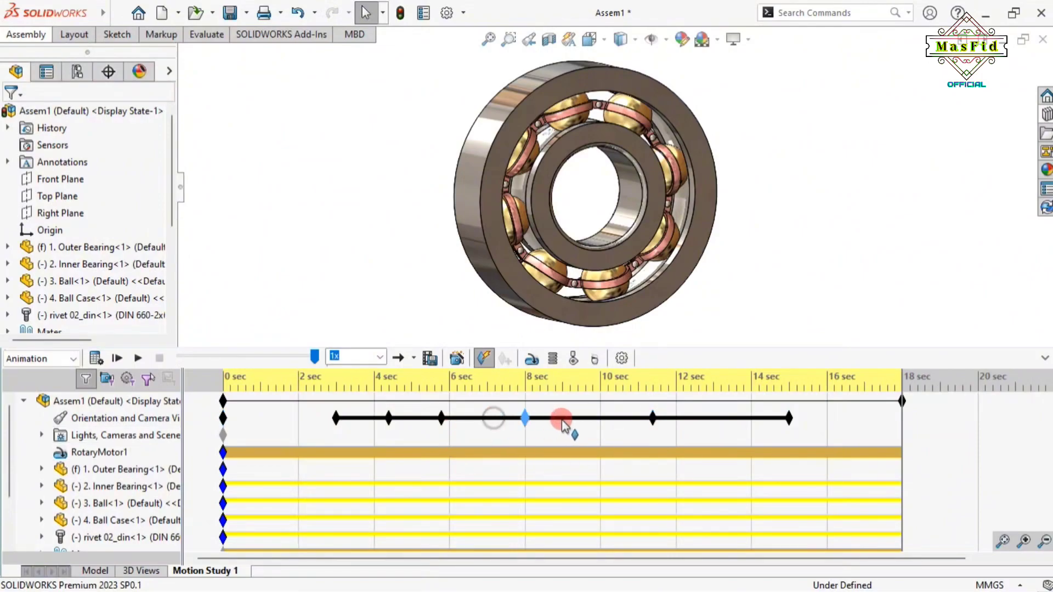
{"action": "left_click_drag", "start_coordinate": [442, 420], "coordinate": [490, 430]}
{"action": "left_click_drag", "start_coordinate": [650, 422], "coordinate": [688, 421]}
{"action": "left_click_drag", "start_coordinate": [557, 423], "coordinate": [588, 422]}
{"action": "left_click_drag", "start_coordinate": [485, 420], "coordinate": [483, 425]}
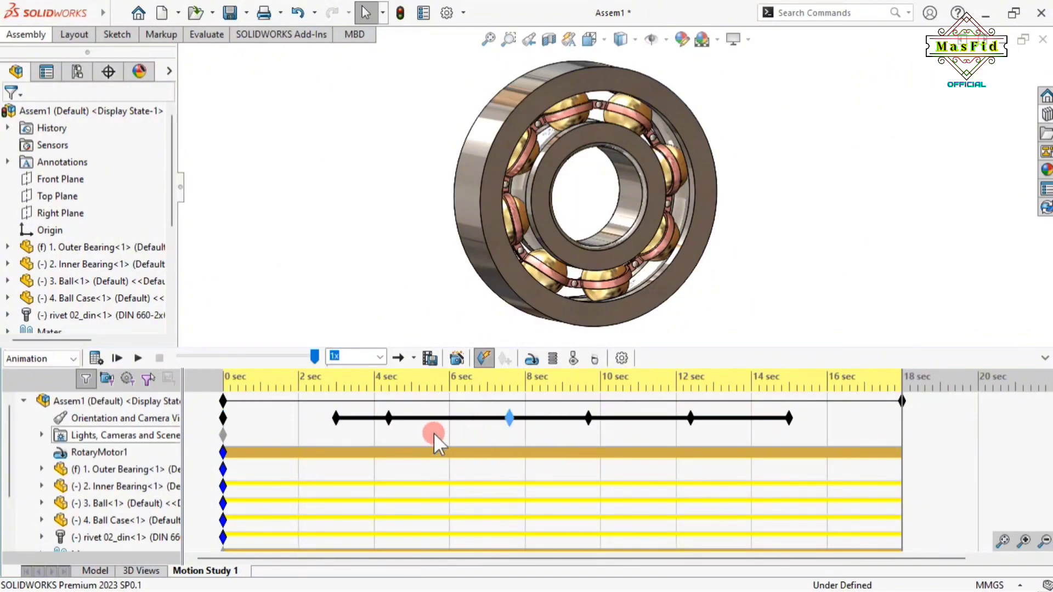
{"action": "left_click_drag", "start_coordinate": [391, 418], "coordinate": [432, 424]}
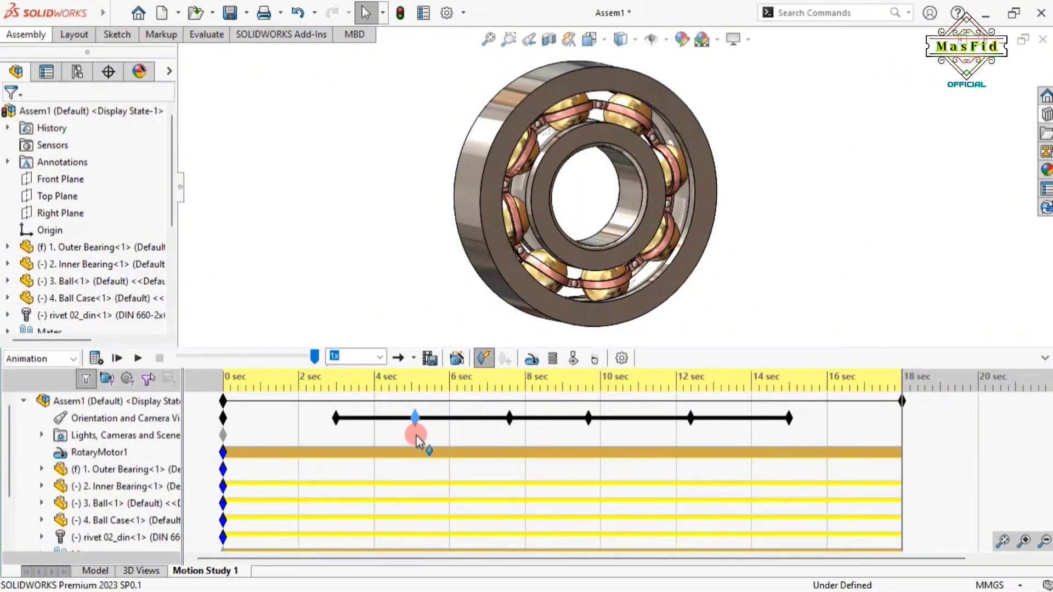
Recalculate, hide the MotionManager and FeatureManager, and play the animation
{"action": "left_click", "coordinate": [96, 358]}
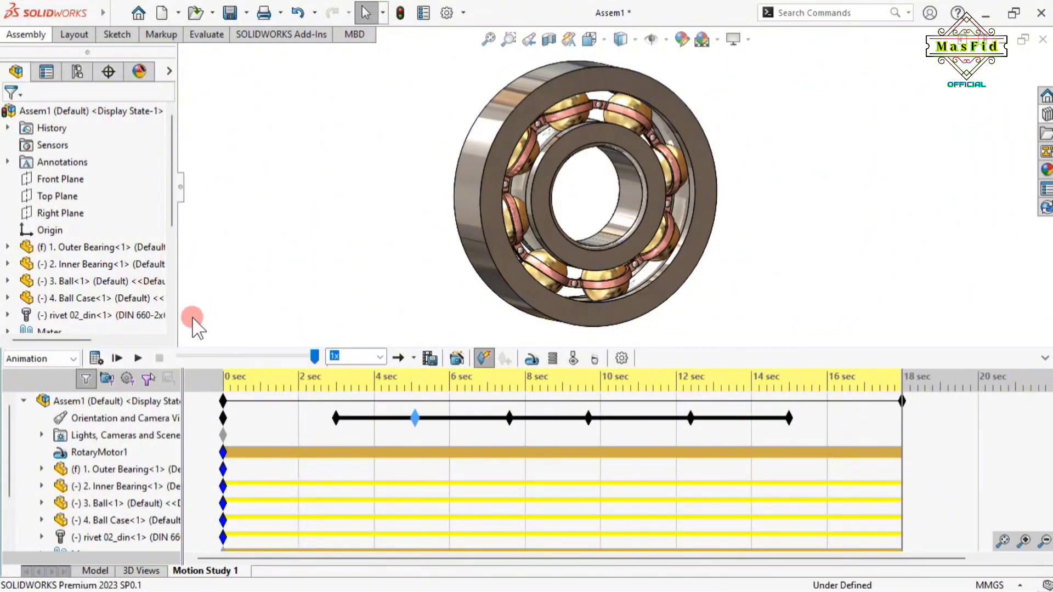
{"action": "left_click", "coordinate": [1044, 360]}
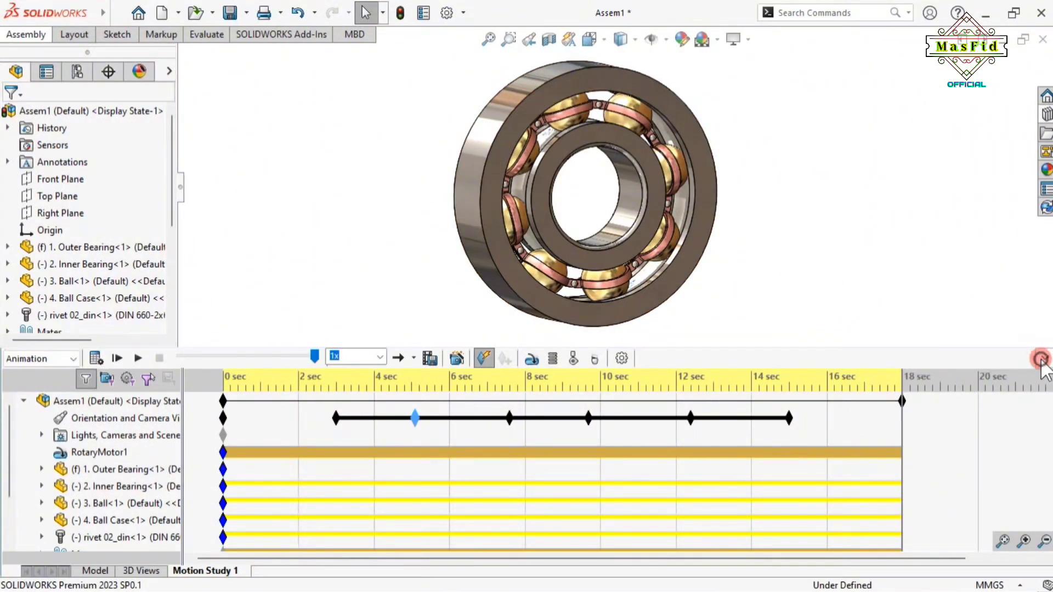
{"action": "left_click", "coordinate": [177, 286]}
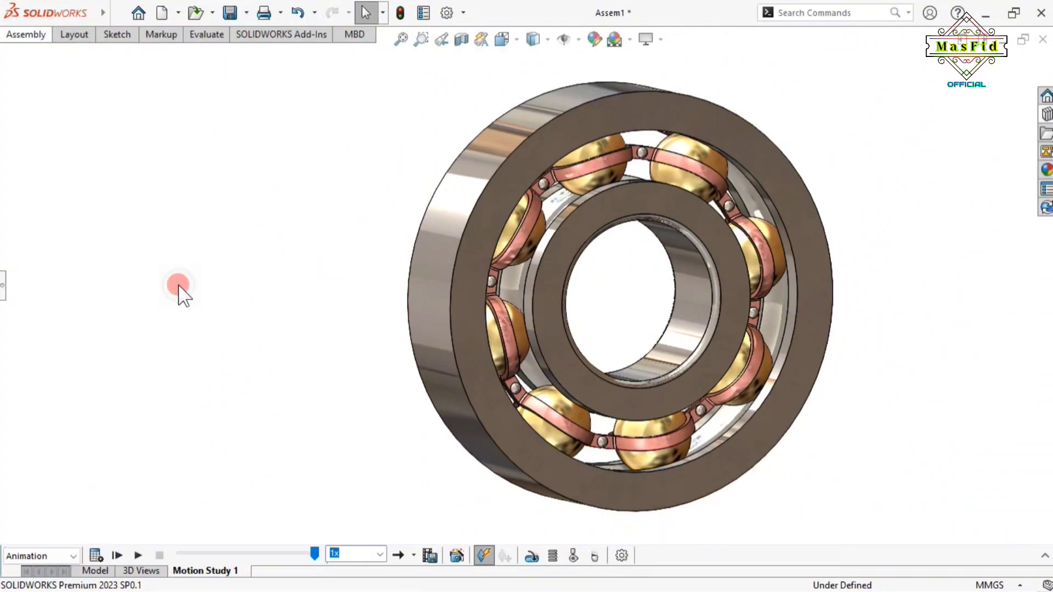
{"action": "left_click", "coordinate": [139, 556]}
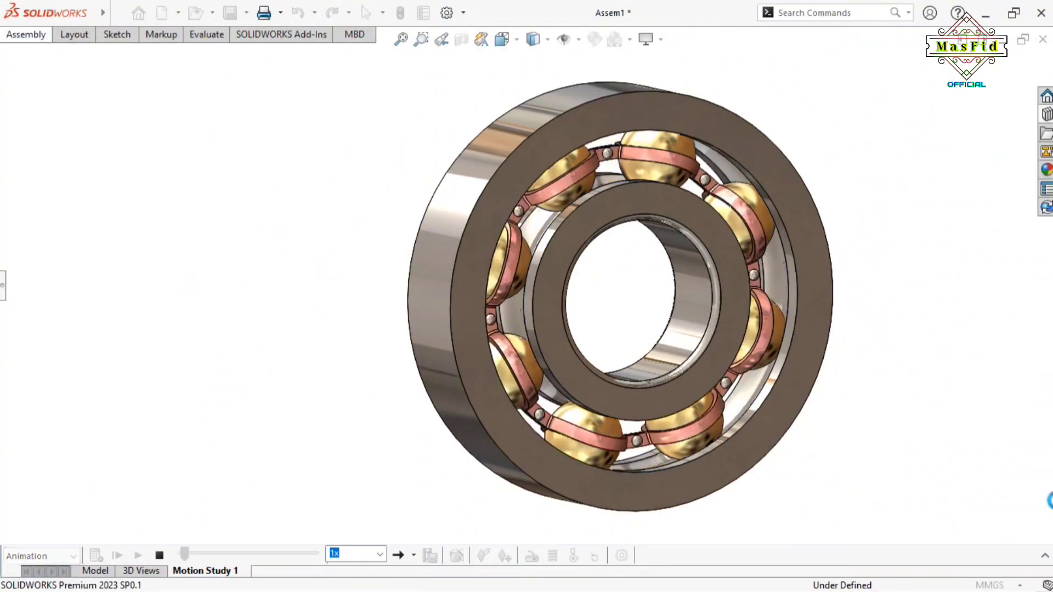